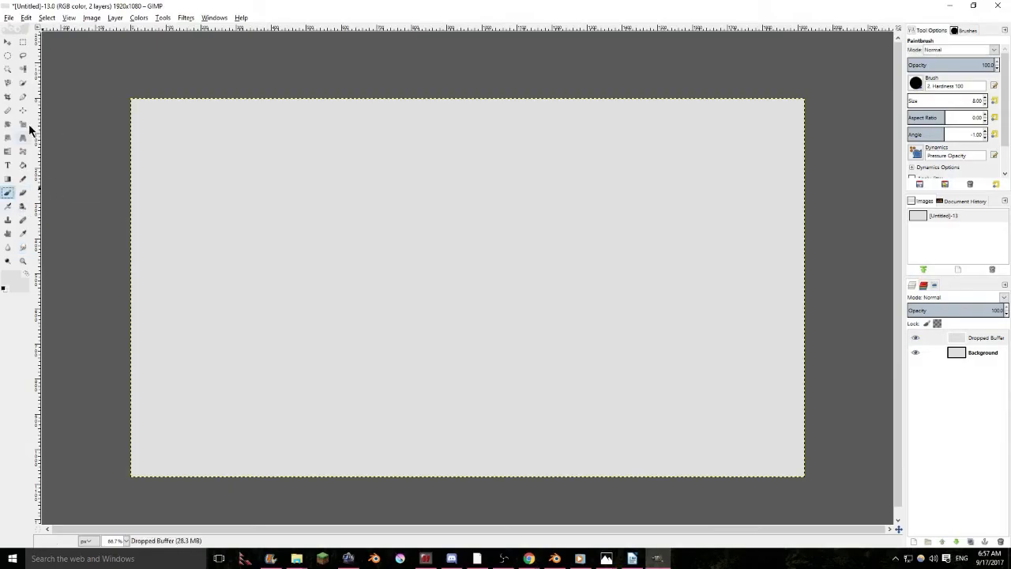
Add 47246412-night-wallpapers.jpg from the Pictures folder to the image as a new layer
click(23, 17)
mouse_move(7, 23)
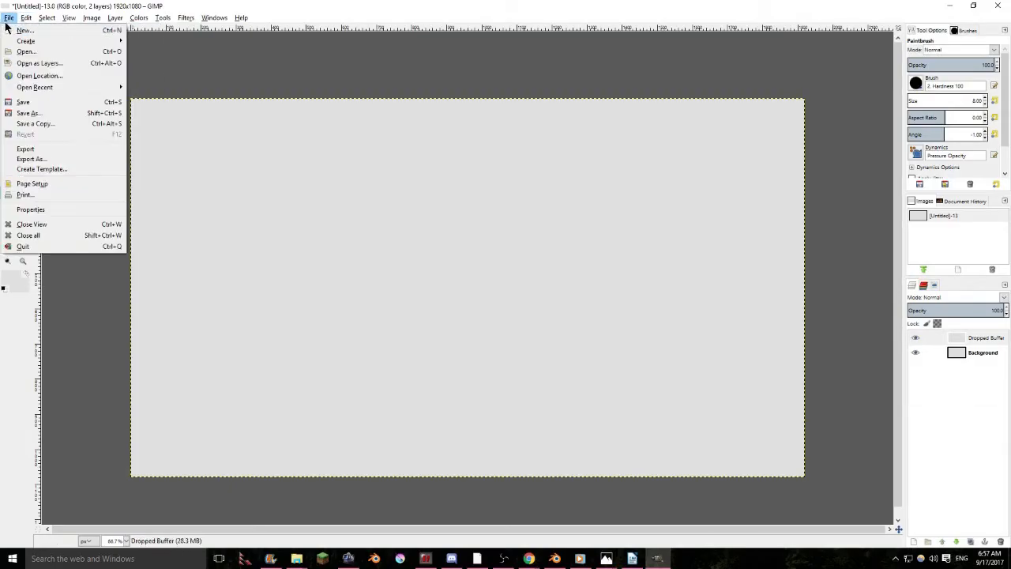
click(49, 54)
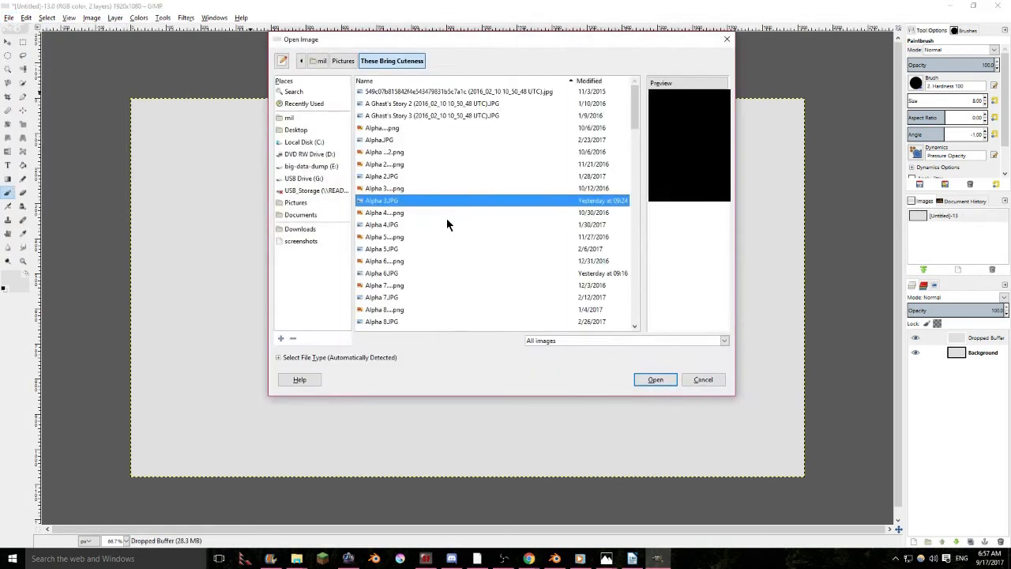
click(412, 105)
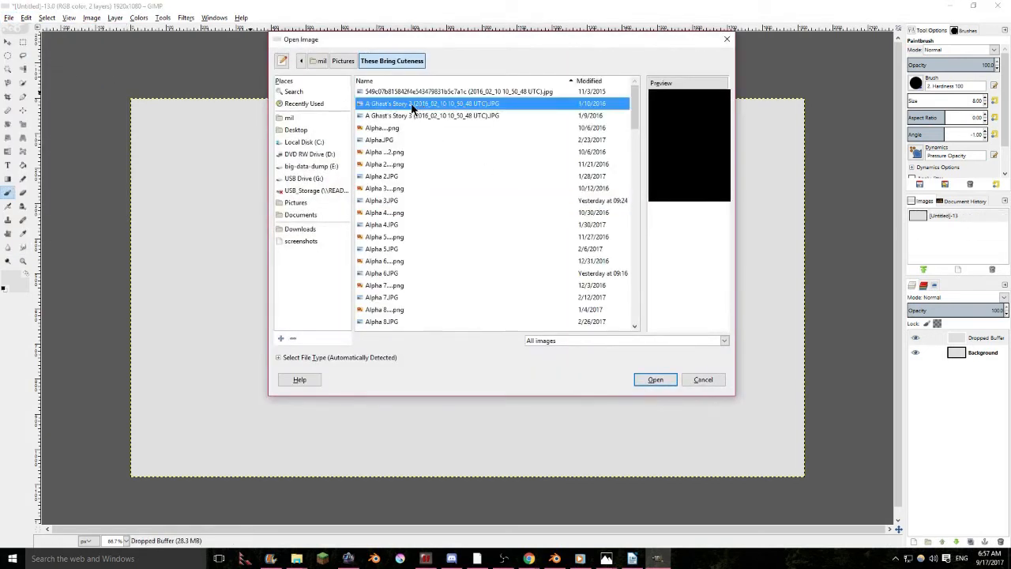
click(476, 92)
drag(635, 121, 634, 171)
click(574, 219)
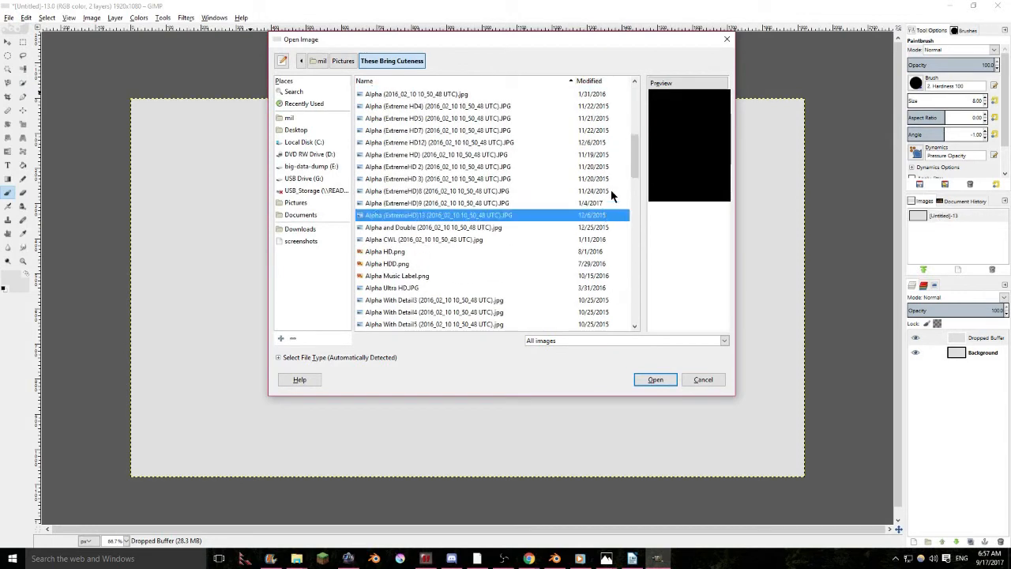
click(630, 168)
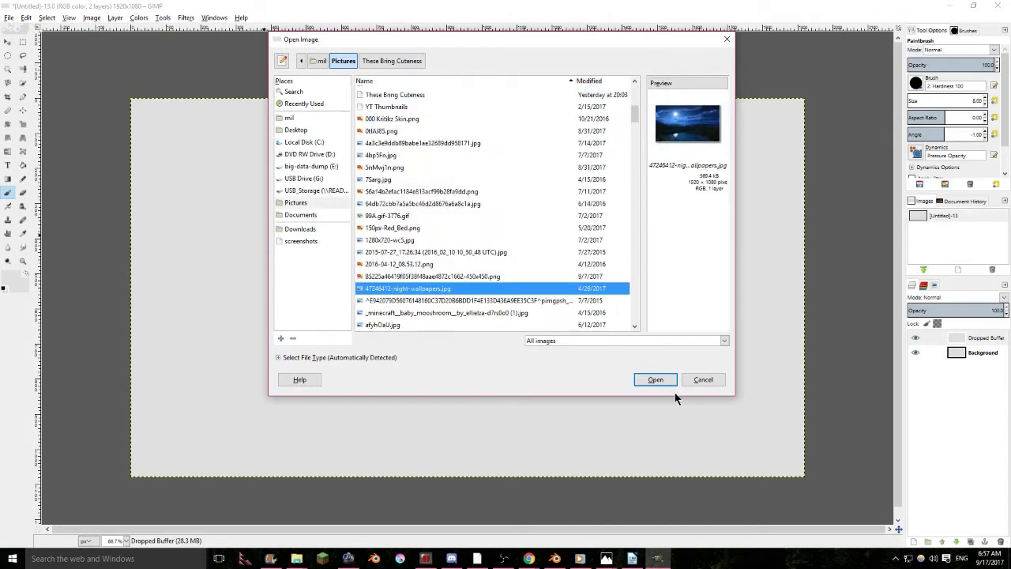
click(655, 380)
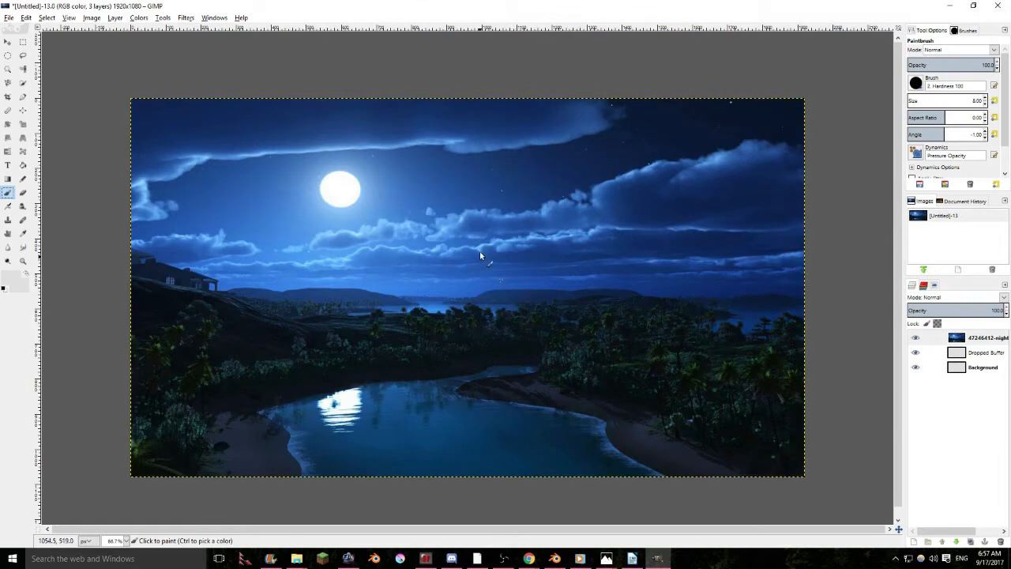
Delete the Dropped Buffer layer beneath the night wallpaper
click(994, 354)
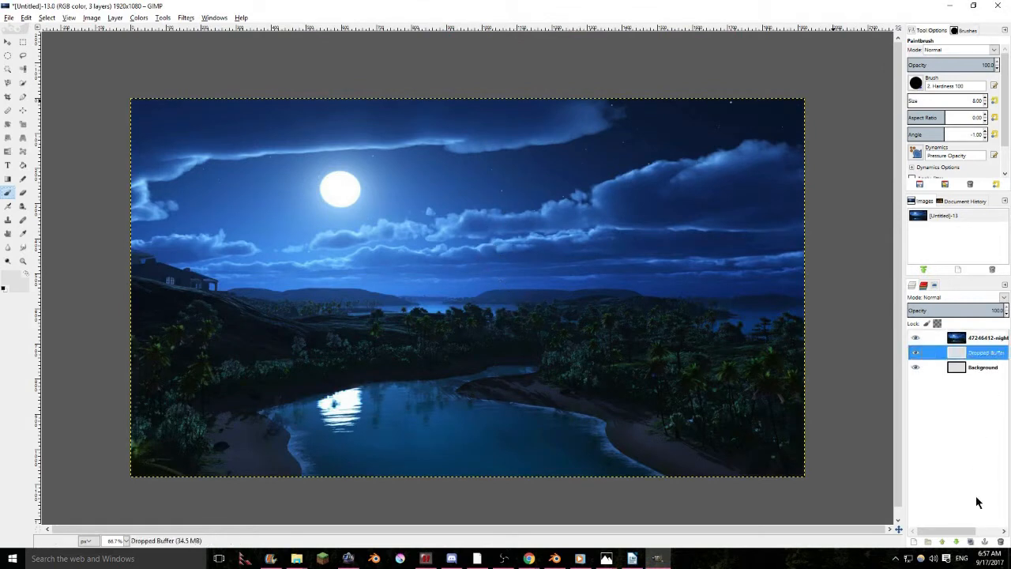
click(998, 541)
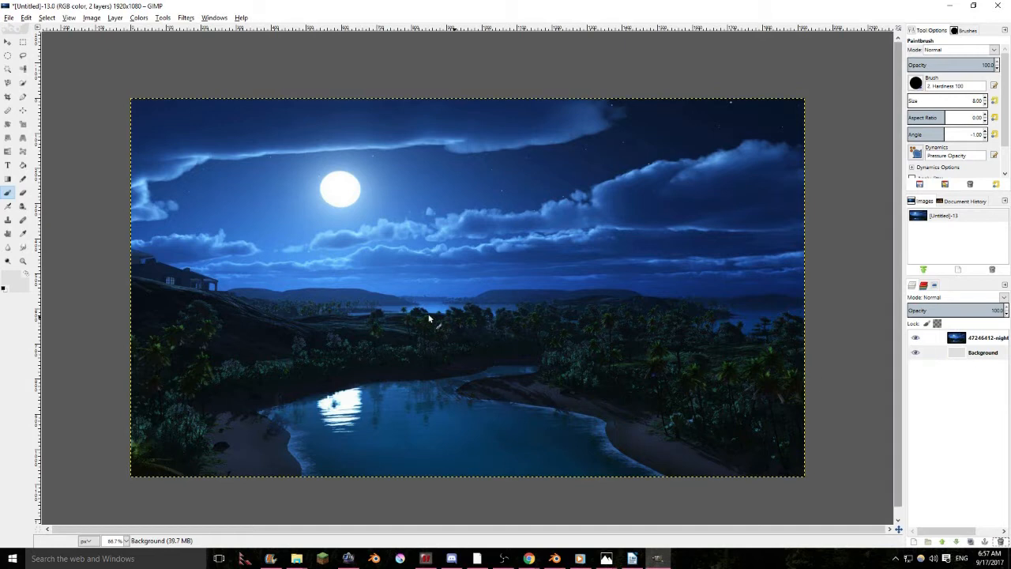
Switch to Blender and save the rendered character image as Dank Pose 5.png in the Pictures folder
click(8, 18)
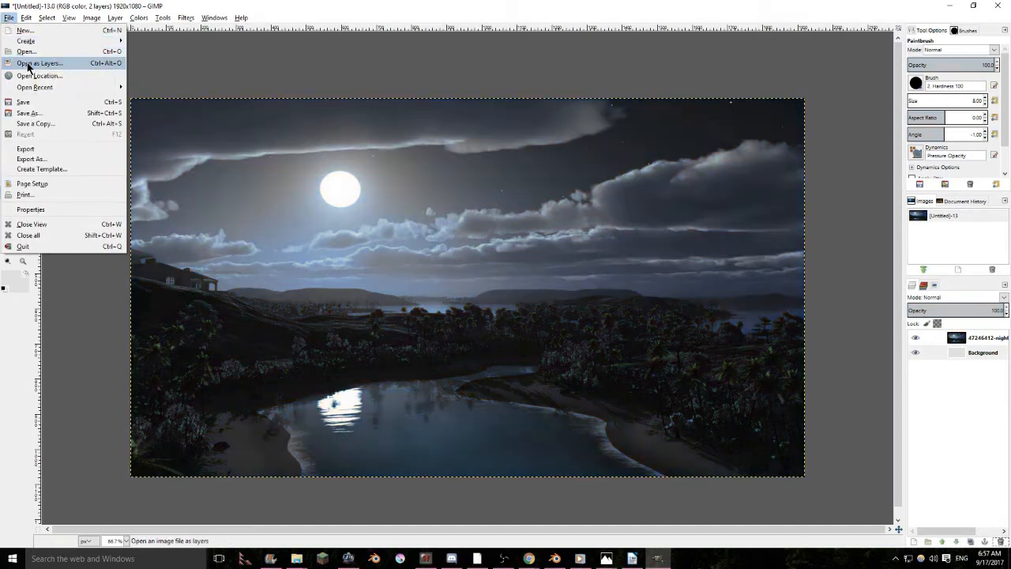
click(555, 559)
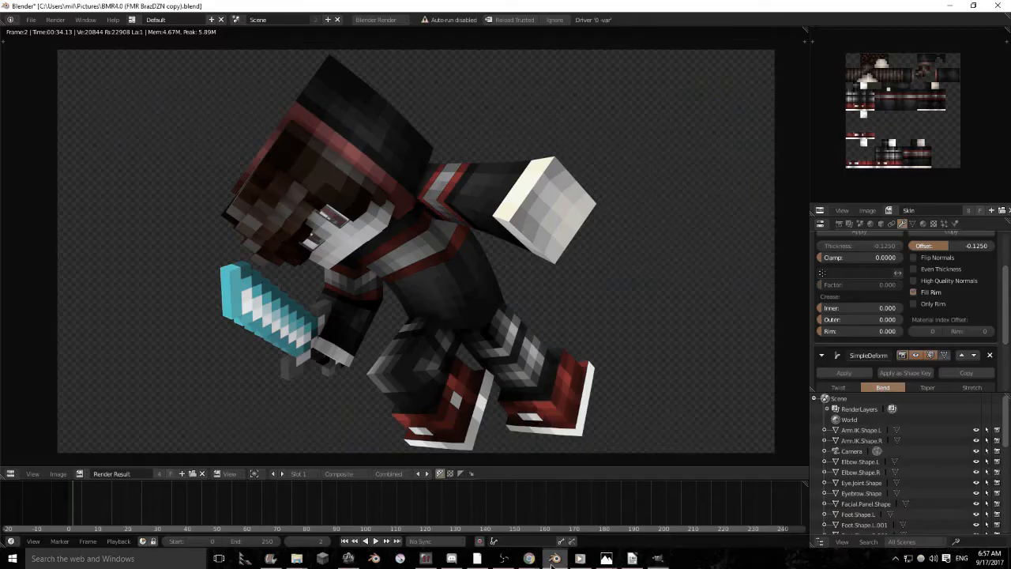
click(57, 474)
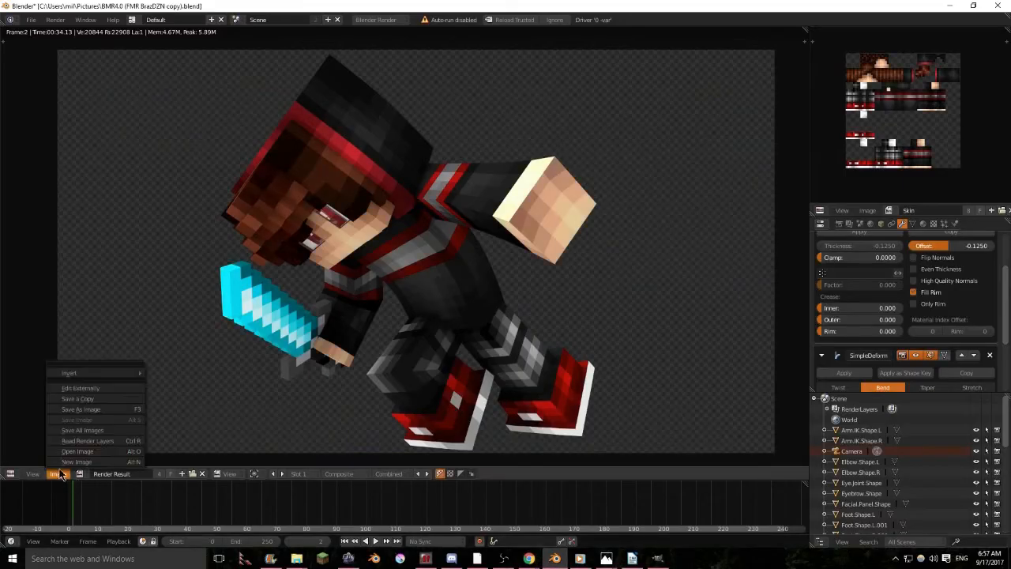
click(69, 409)
click(177, 59)
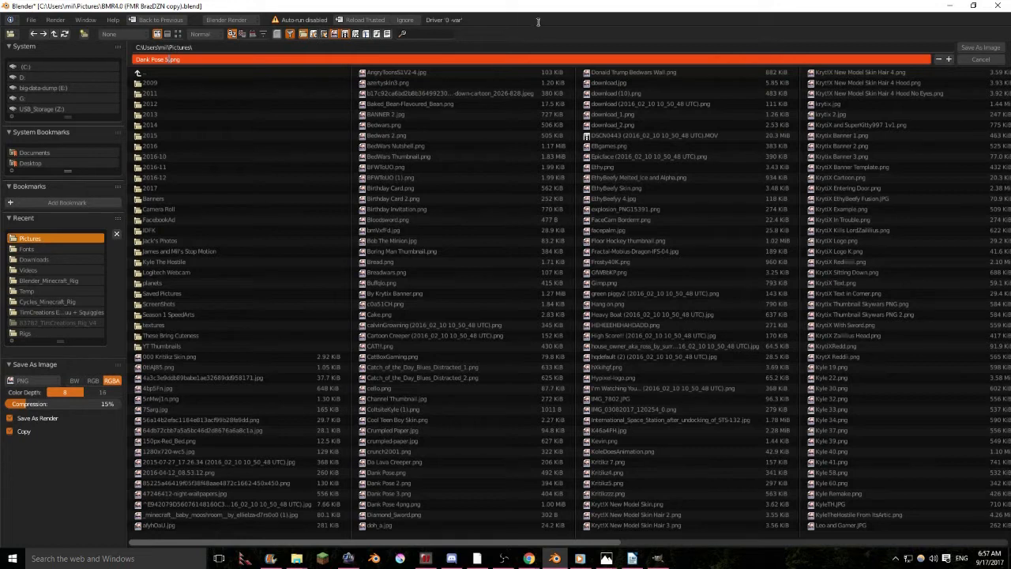
key(Return)
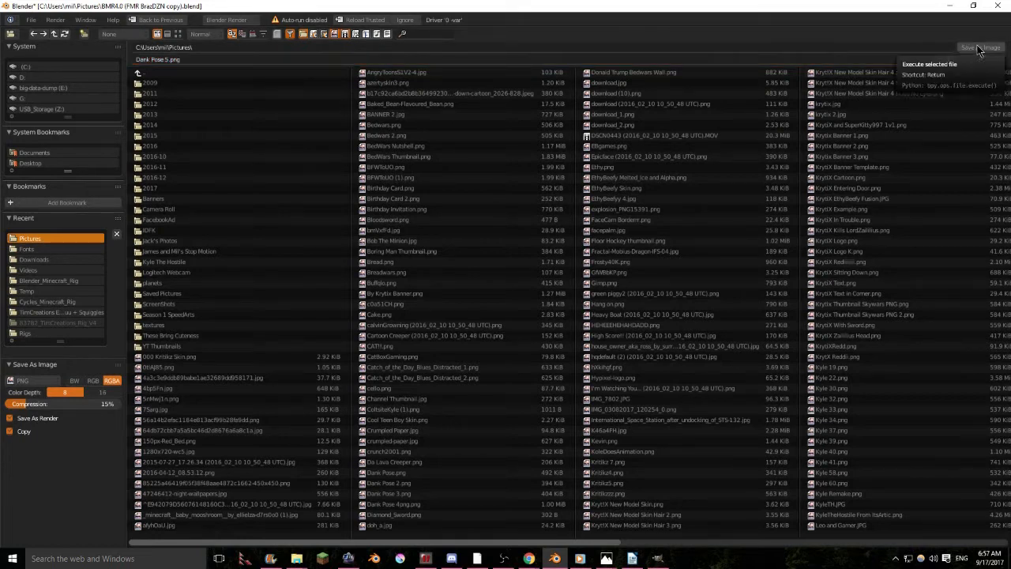
click(975, 51)
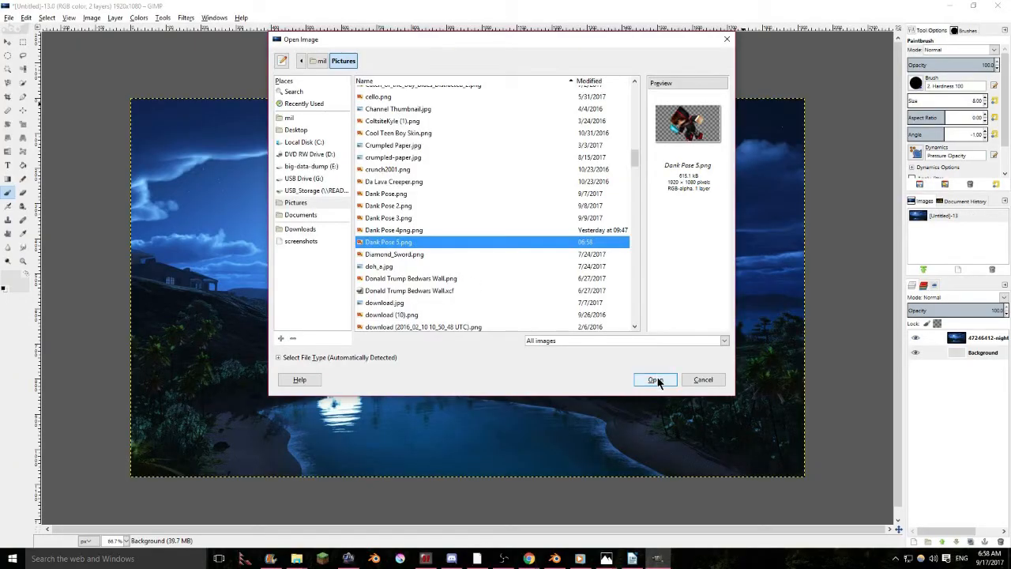
Add Dank Pose 5.png as a layer above the night wallpaper and delete the Background layer
click(655, 379)
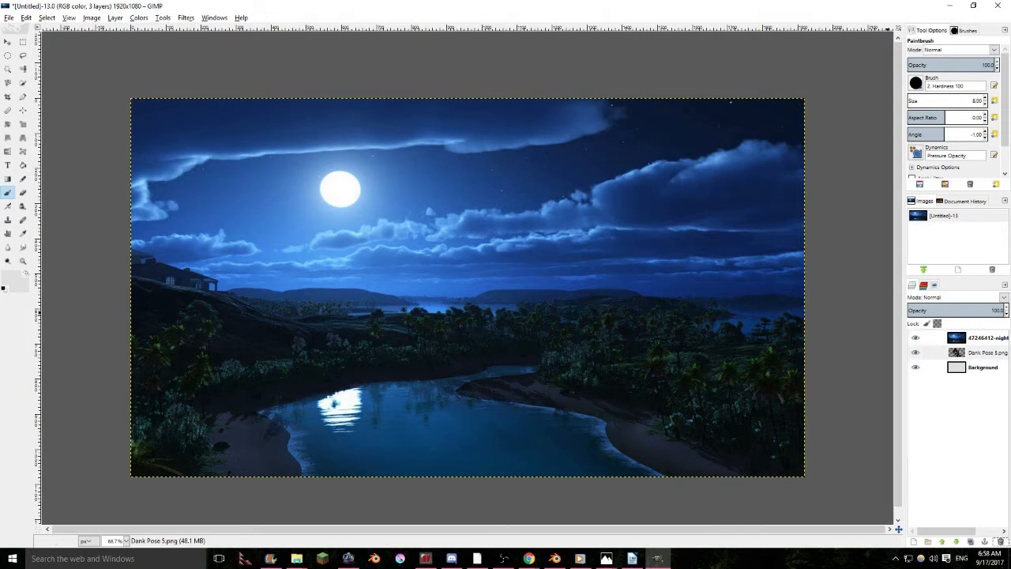
drag(974, 360, 970, 338)
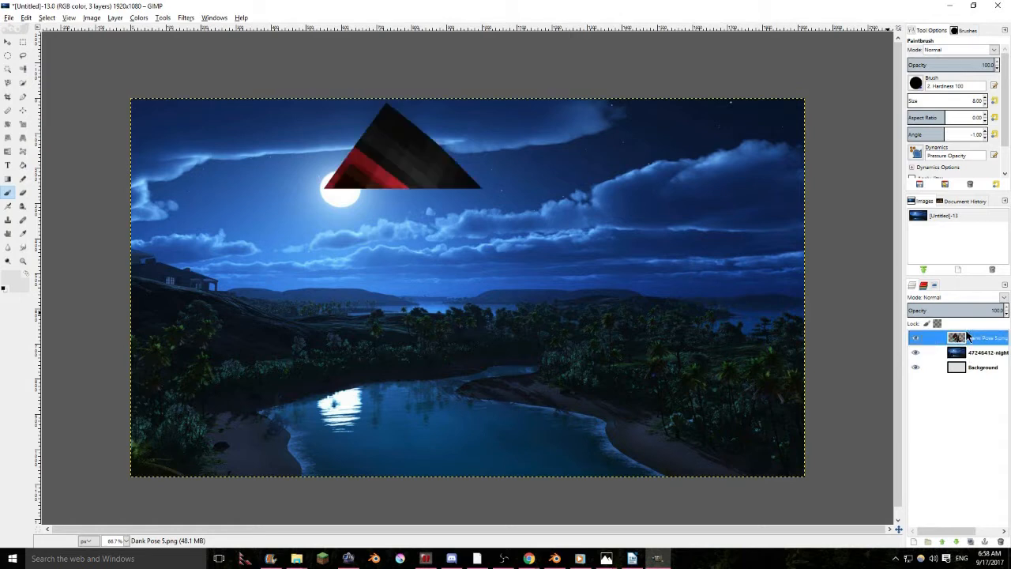
click(922, 368)
click(1000, 542)
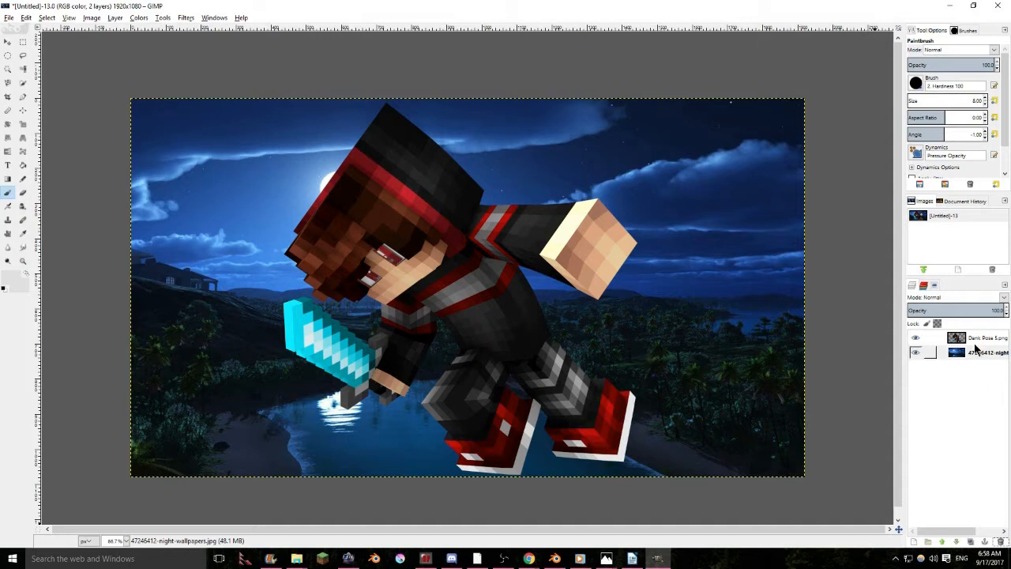
Scale the Dank Pose 5.png layer down slightly so the character sits smaller in the middle of the wallpaper
double_click(982, 338)
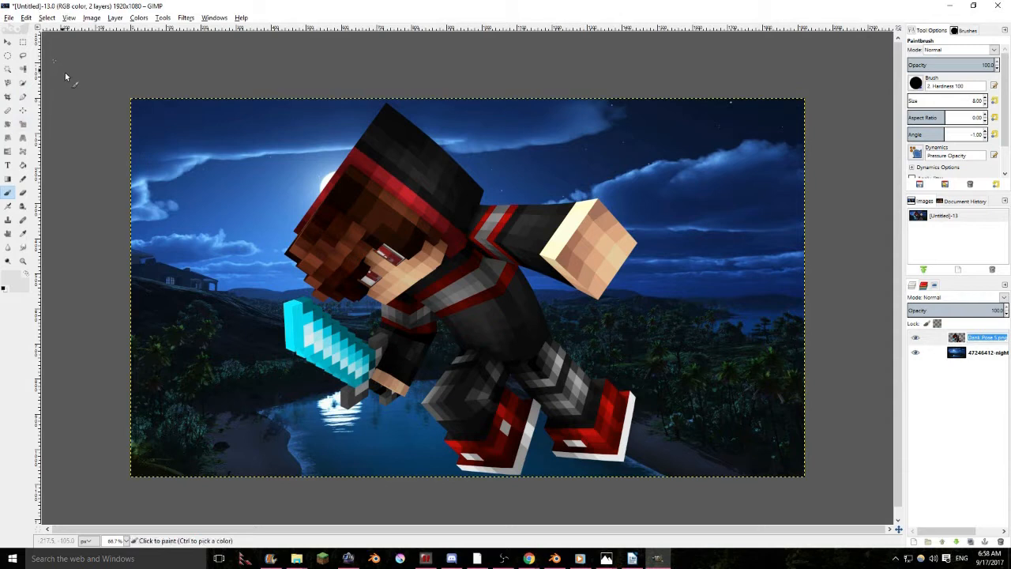
click(24, 127)
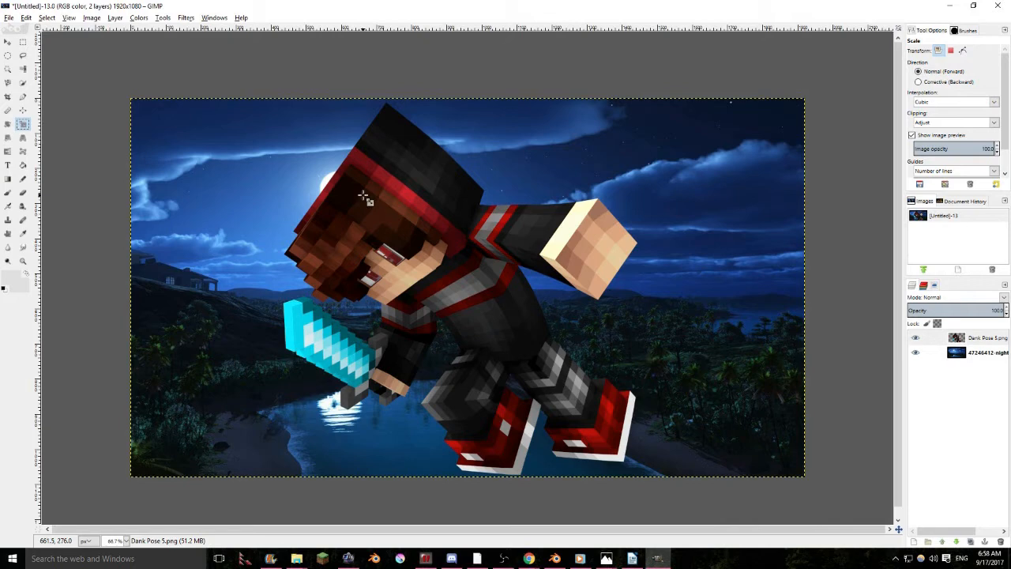
drag(182, 124, 238, 152)
mouse_move(56, 223)
mouse_down()
mouse_move(5, 198)
mouse_move(47, 240)
mouse_up()
key(Return)
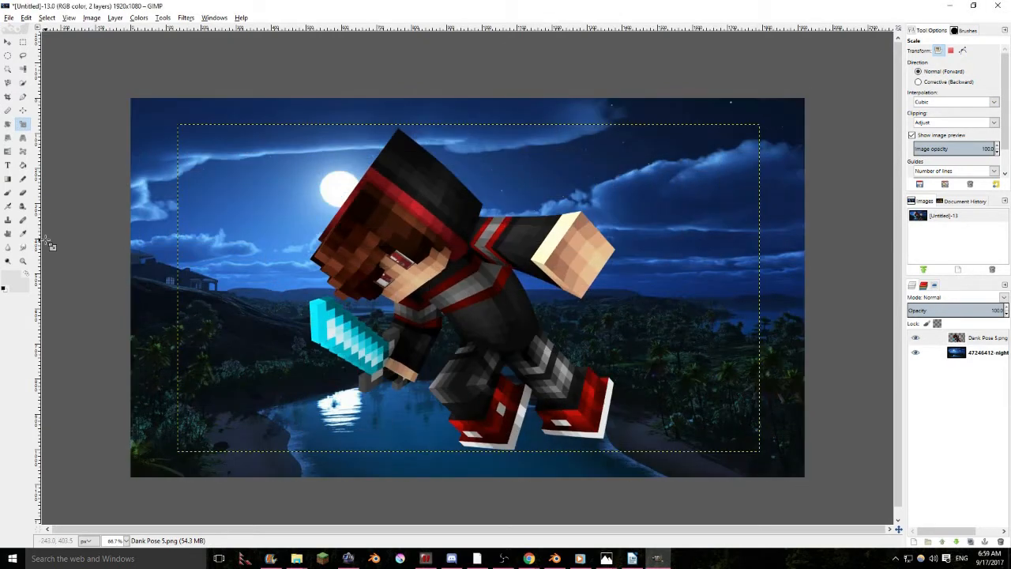
Expand the Dank Pose 5.png layer to the image size and turn its alpha into a selection
right_click(983, 334)
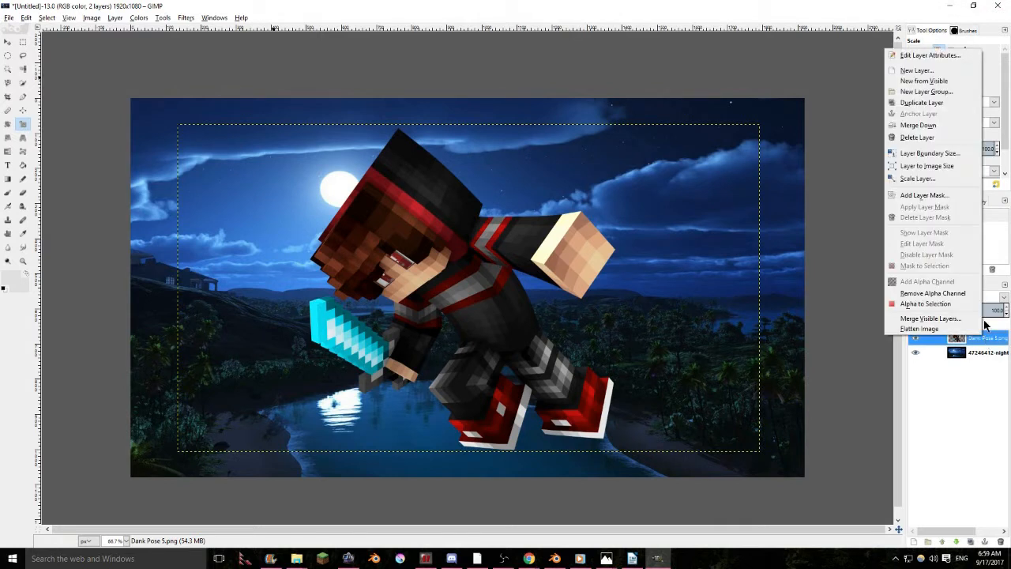
click(941, 166)
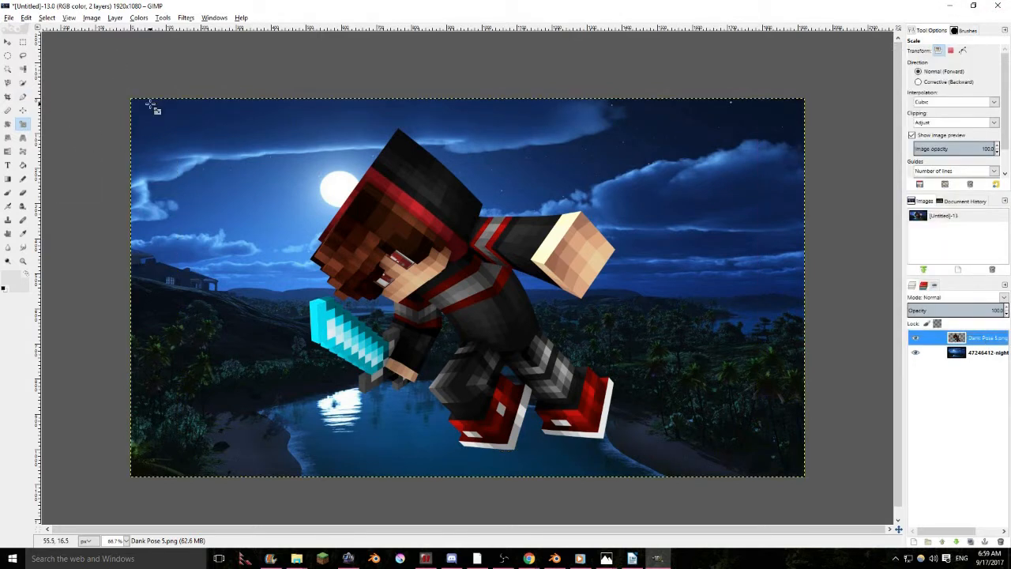
right_click(975, 340)
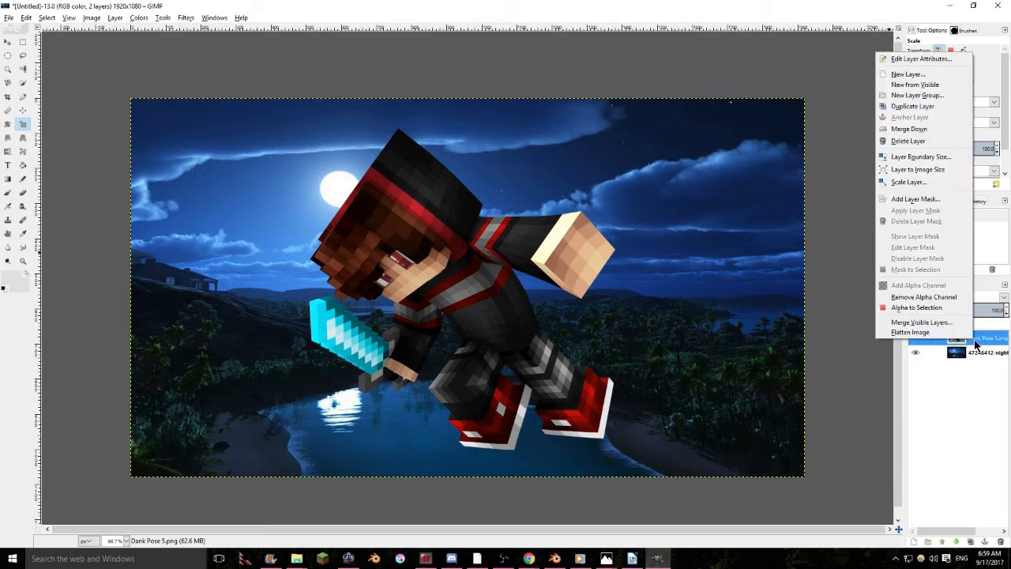
click(946, 308)
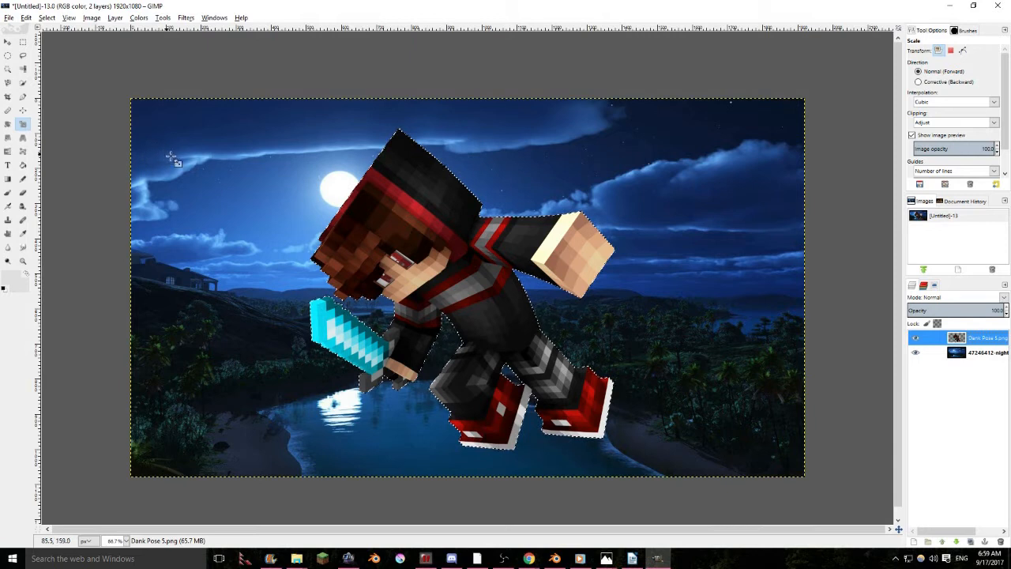
key(ctrl+i)
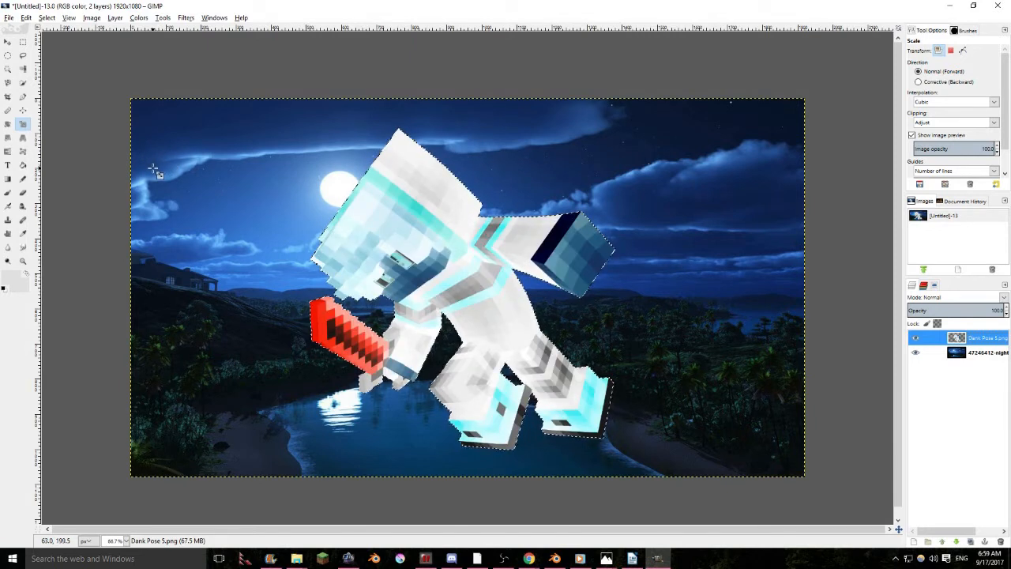
key(ctrl+z)
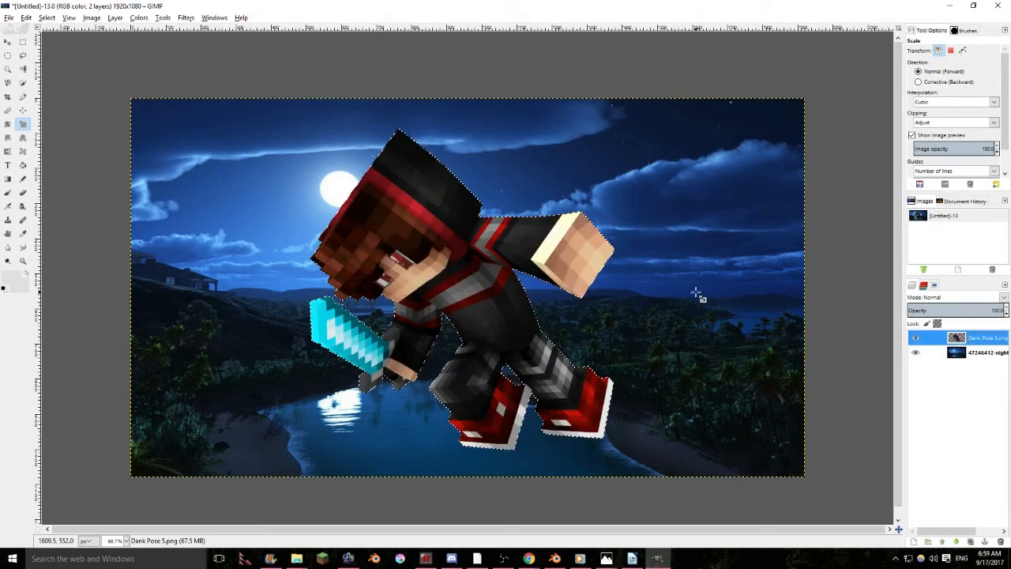
key(ctrl+i)
key(ctrl+z)
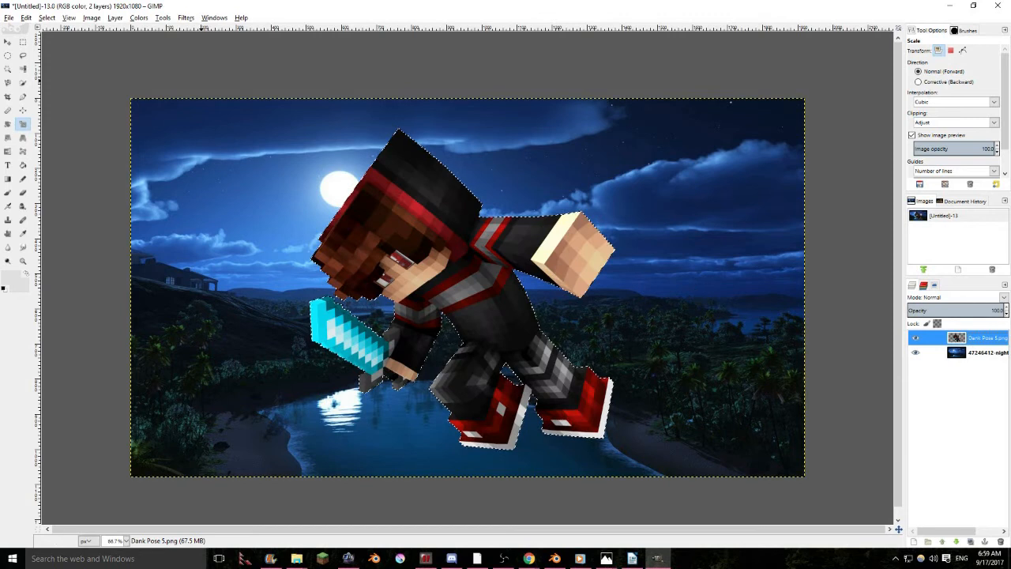
key(p)
Invert the selection so that it covers everything around the character
click(56, 21)
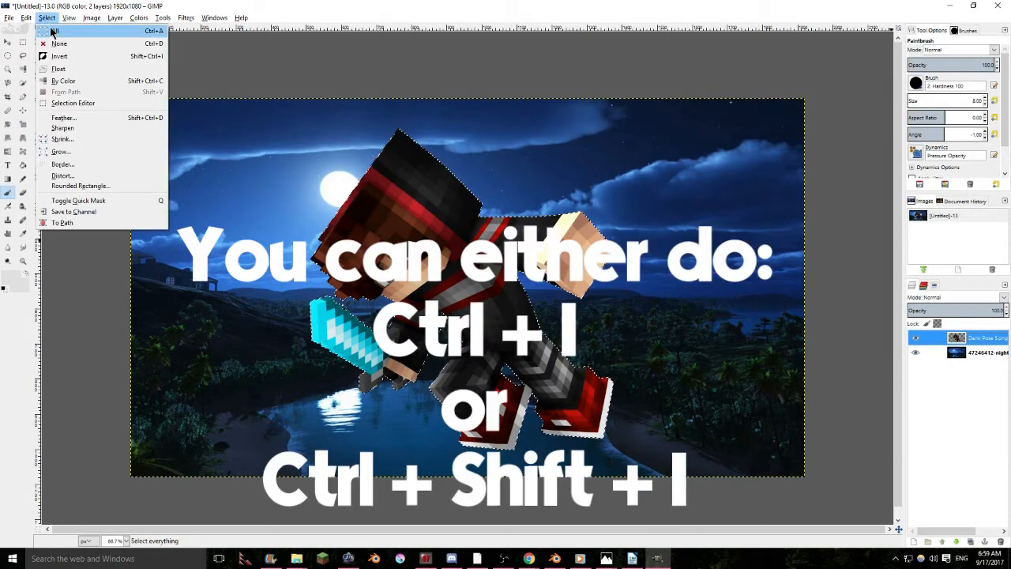
click(56, 57)
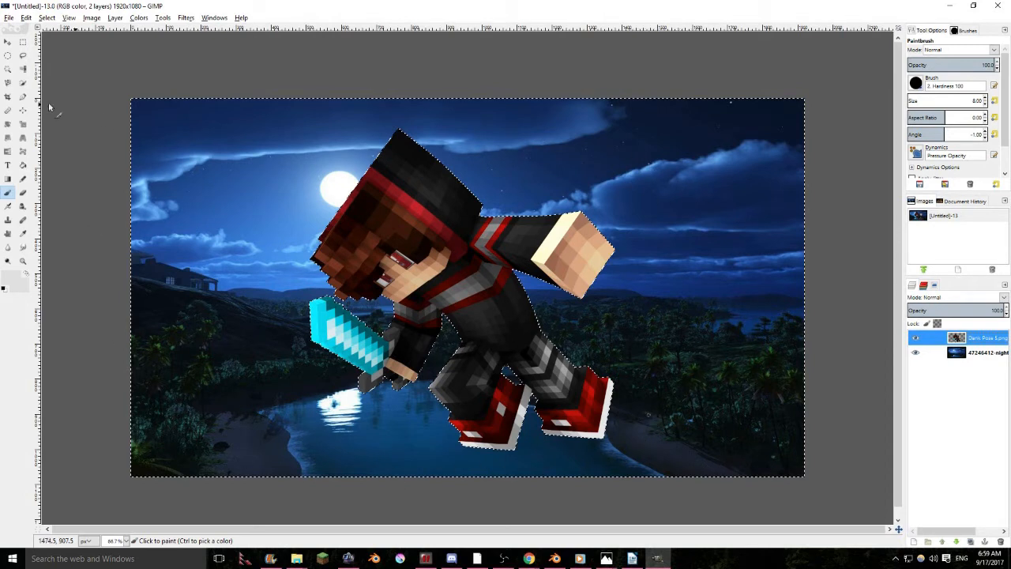
Choose Bucket Fill and set the foreground color to white (ffffff)
click(22, 164)
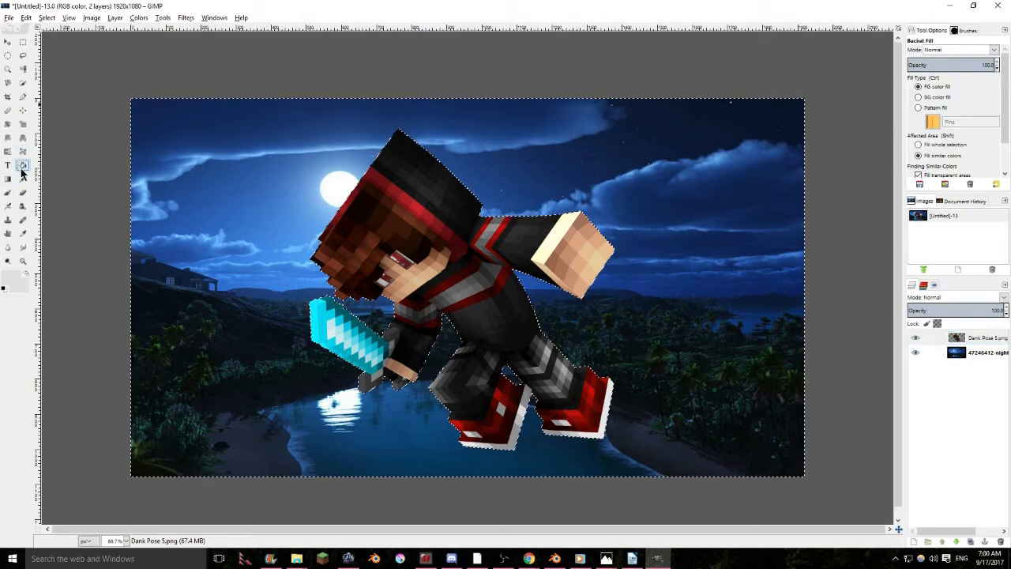
click(11, 278)
drag(152, 157, 180, 198)
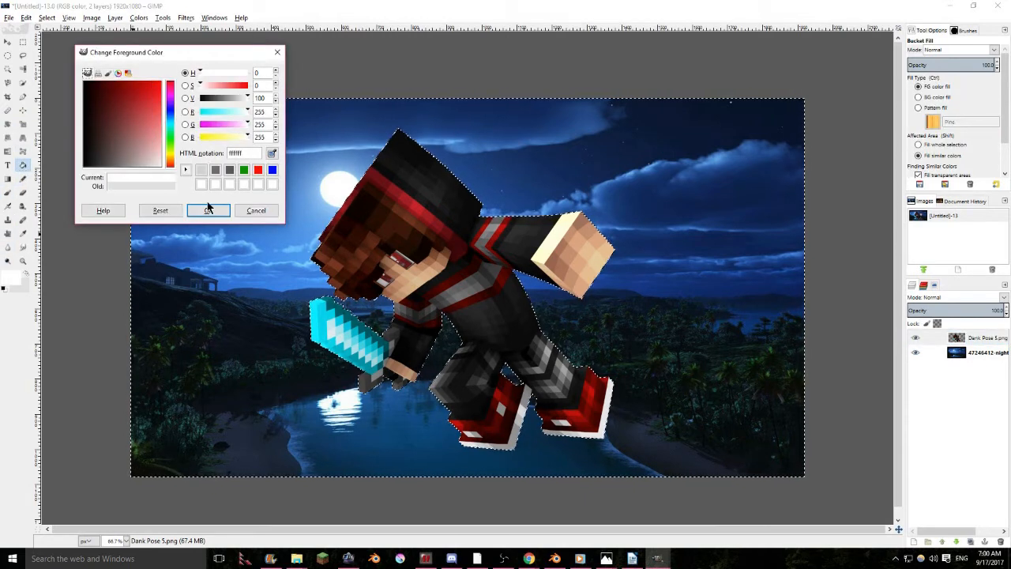
click(209, 209)
Try filling the selection with white directly on the Dank Pose 5.png layer, and undo the fill
click(201, 208)
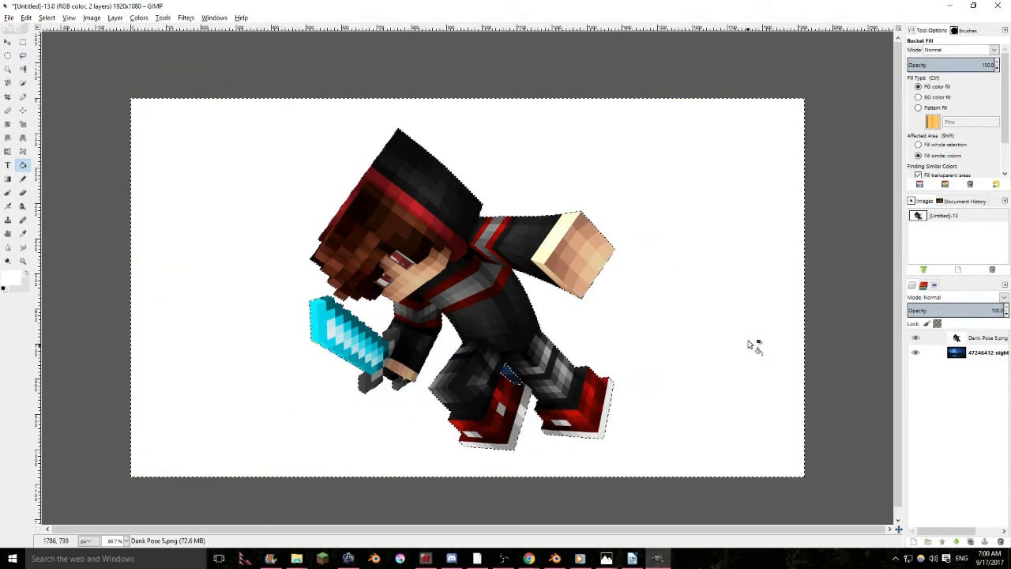
key(ctrl+z)
Create a transparent 1920 × 1080 px layer on top and fill the selected area around the character with white
click(914, 541)
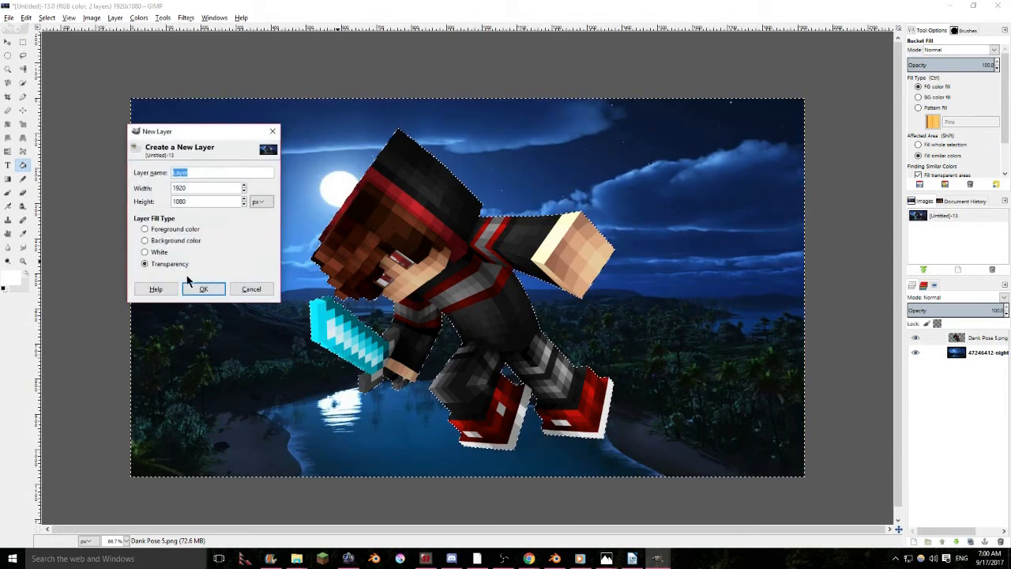
click(199, 286)
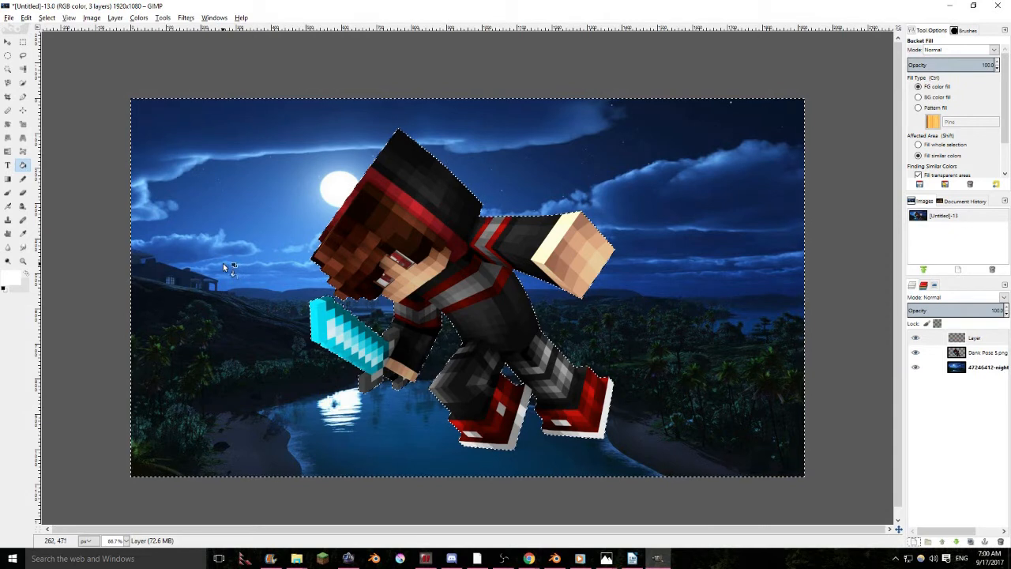
click(232, 167)
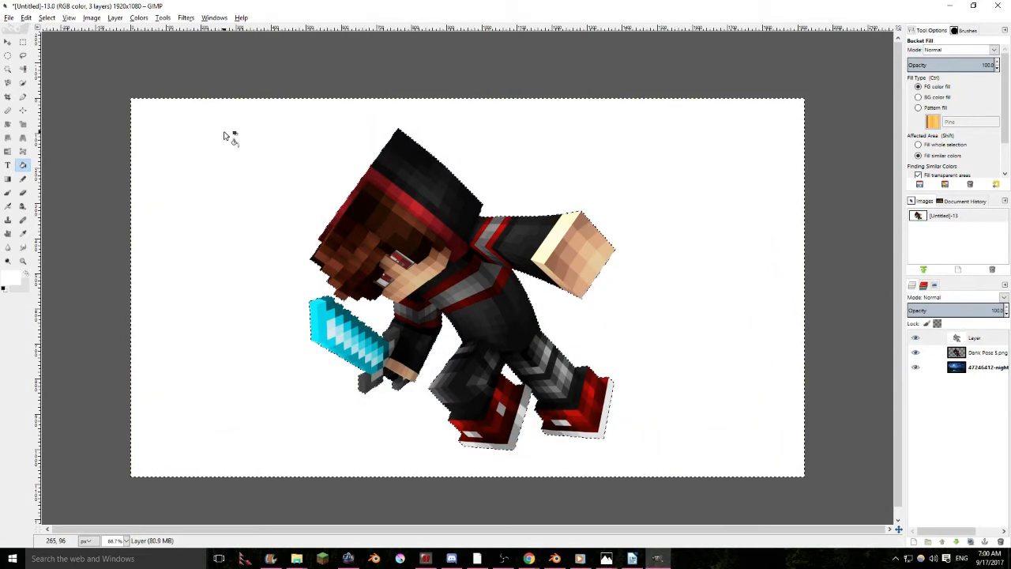
Clear the selection and apply a Gaussian Blur with a 19 px horizontal and vertical radius to the white layer
click(47, 18)
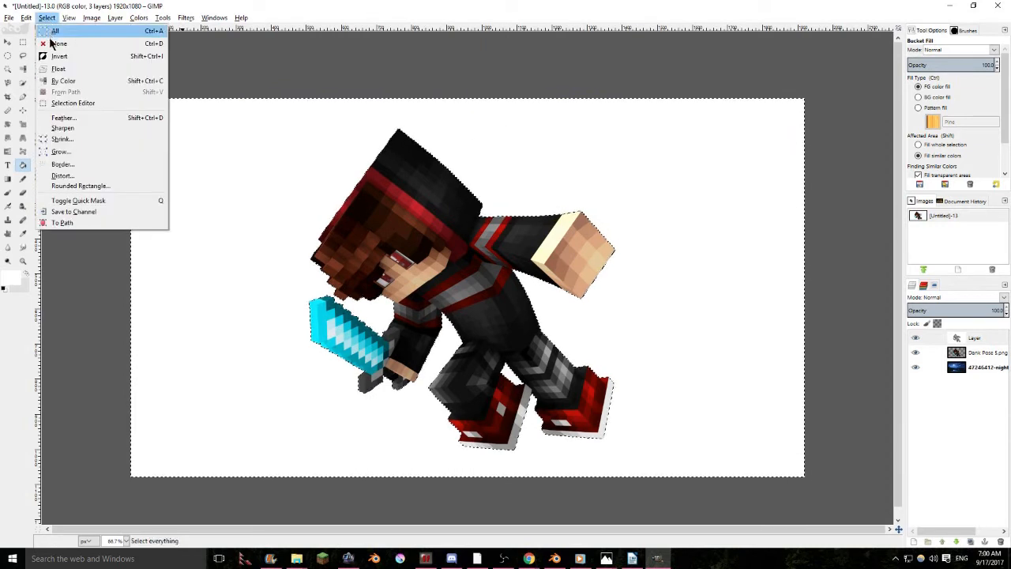
click(57, 43)
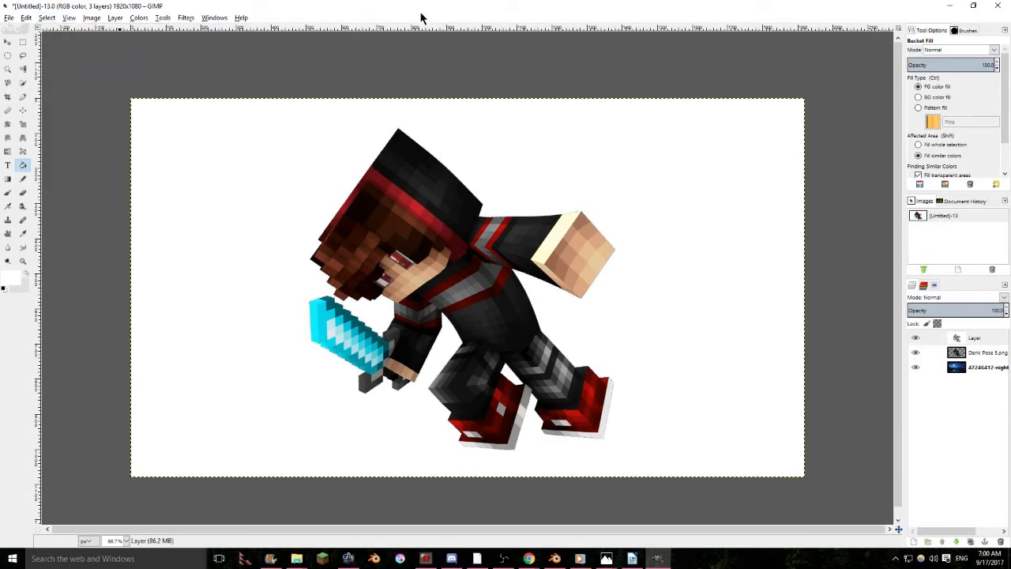
click(188, 18)
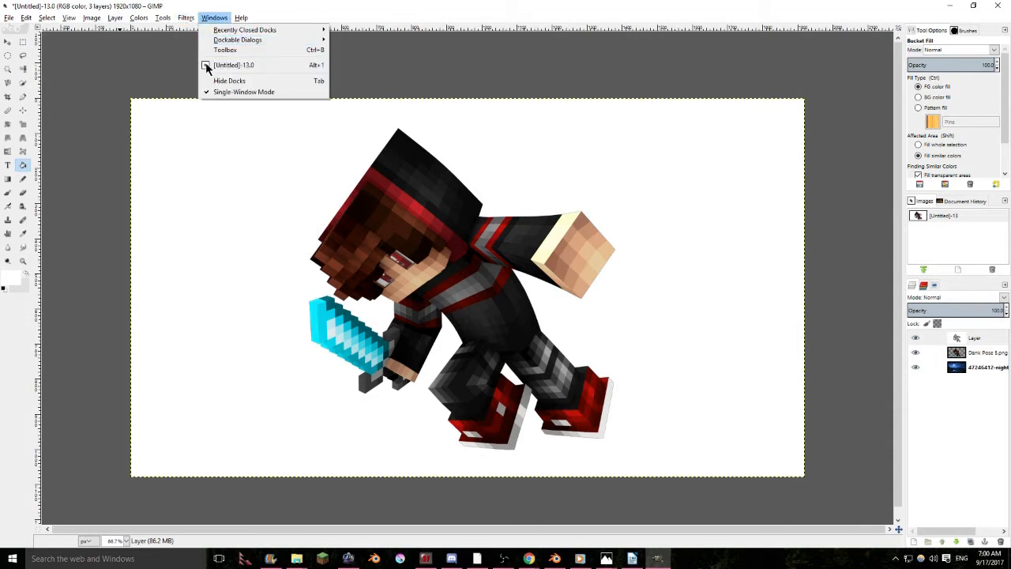
mouse_move(201, 80)
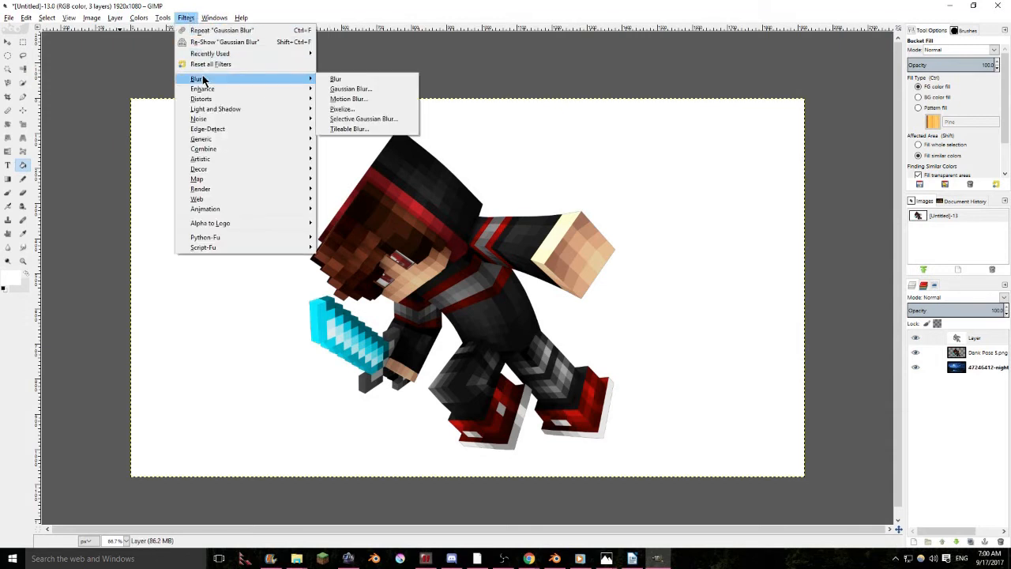
click(355, 88)
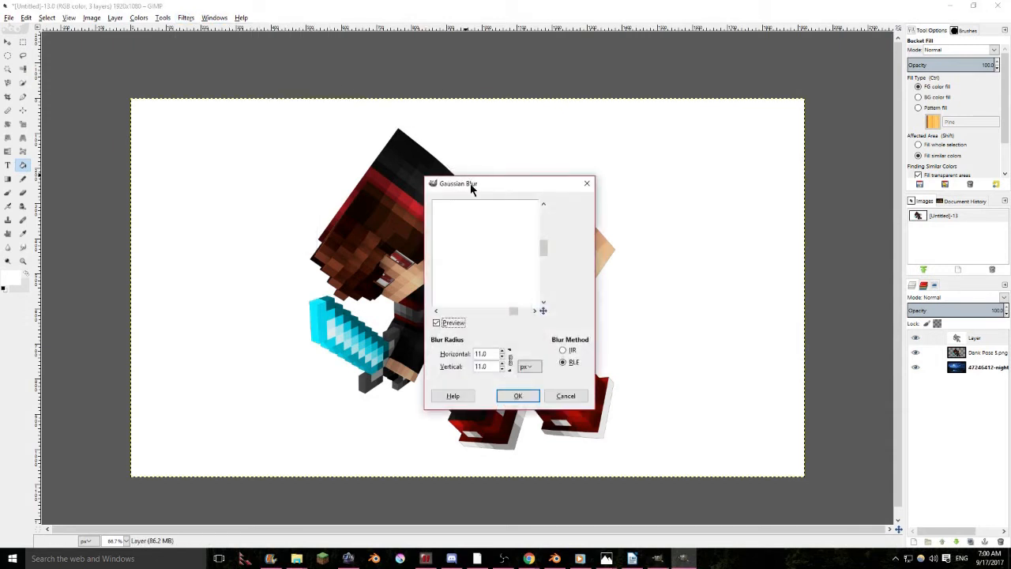
drag(463, 184, 458, 170)
drag(436, 235, 695, 331)
scroll(498, 340, up, 18)
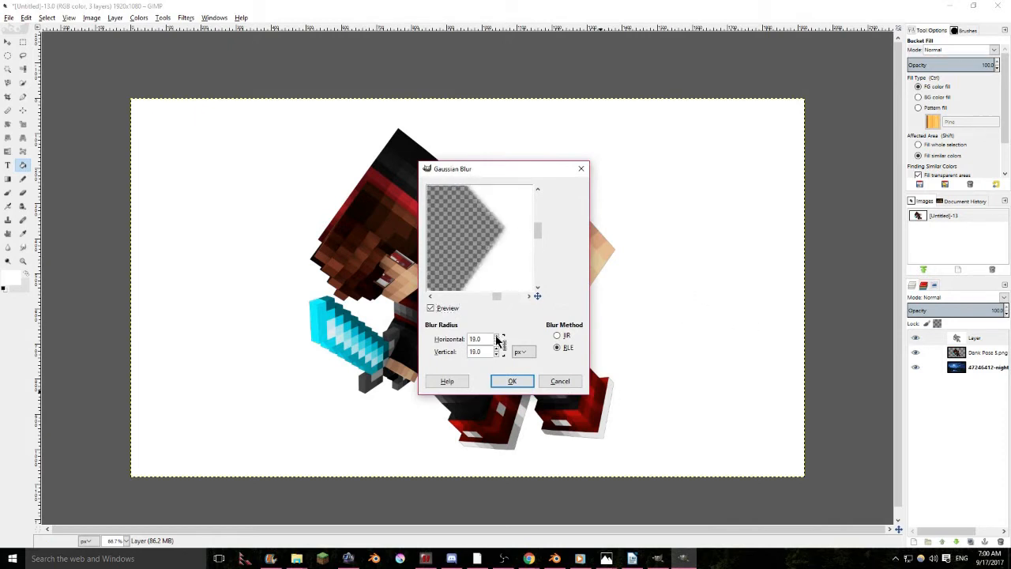
click(512, 381)
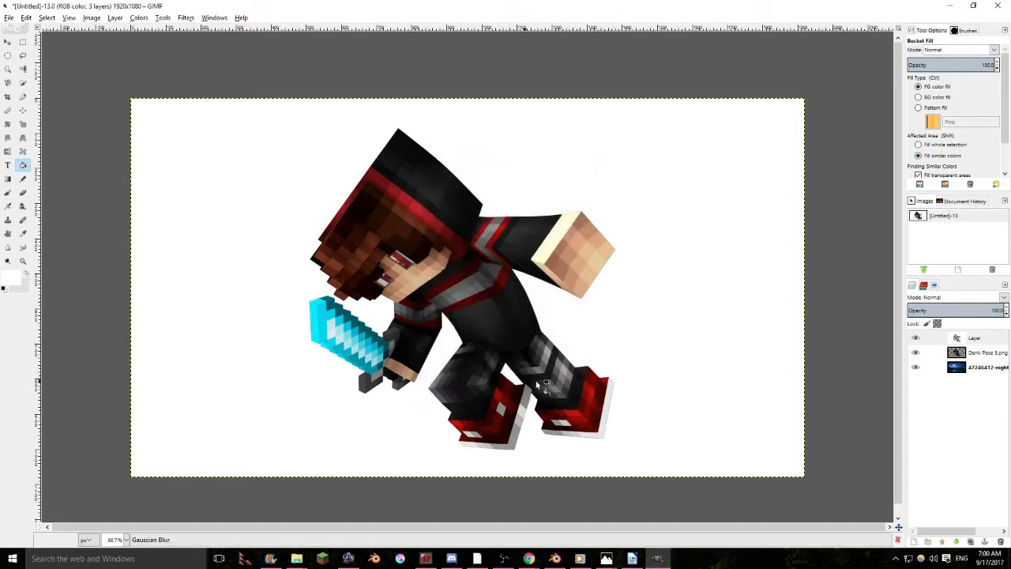
Select the character's shape from the Dank Pose 5.png layer's alpha, make the white layer active and invert the selection
right_click(997, 353)
click(967, 324)
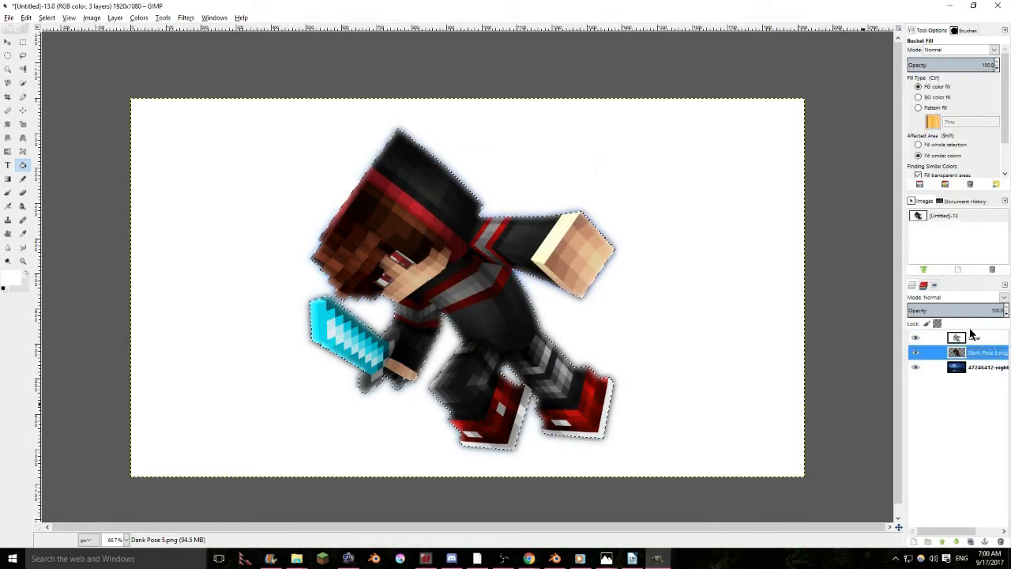
click(969, 338)
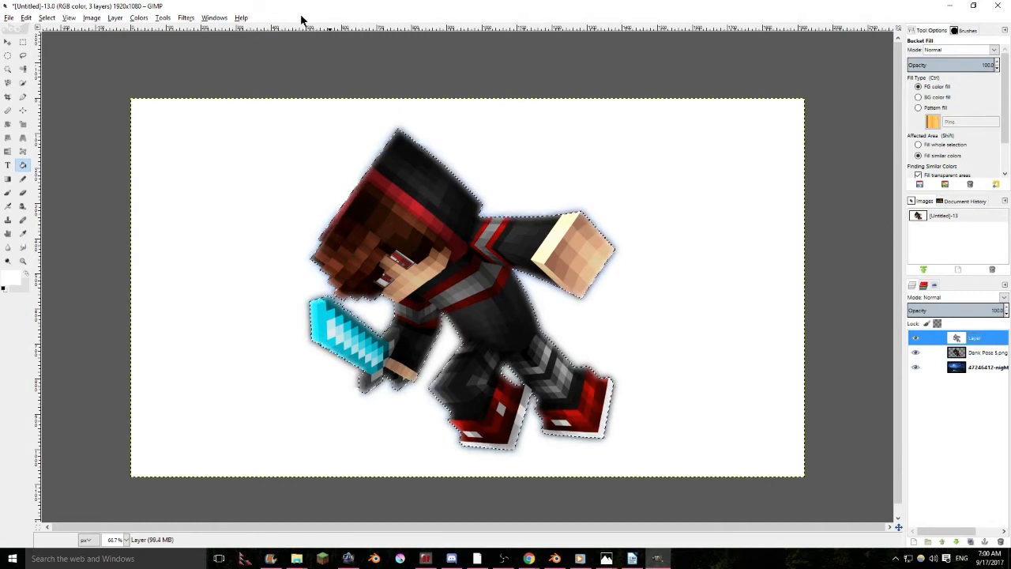
click(190, 18)
mouse_move(46, 17)
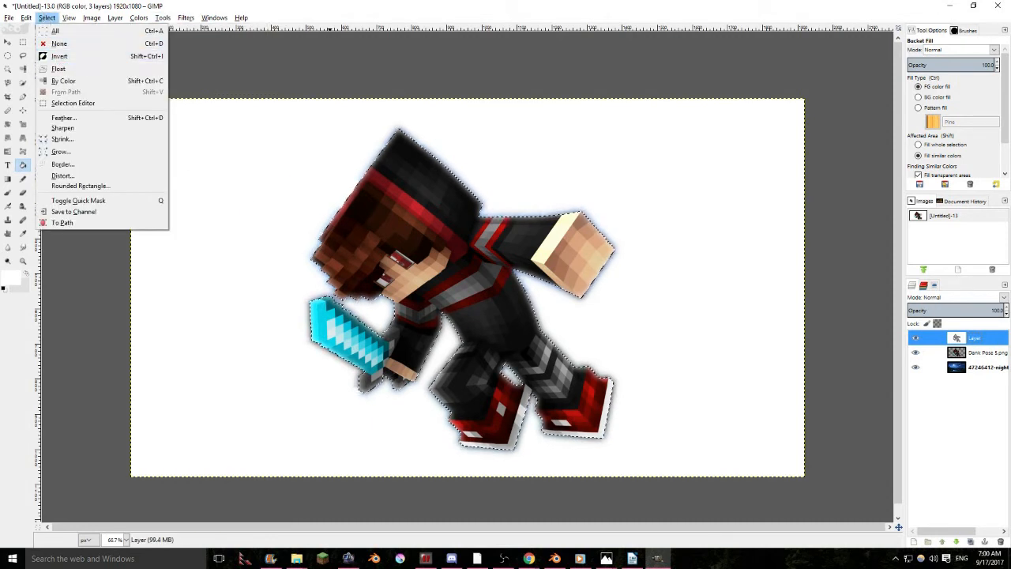
click(355, 162)
Erase all the white outside the character with a Hardness 100 eraser about 900 px in size, and clear the selection
key(shift+e)
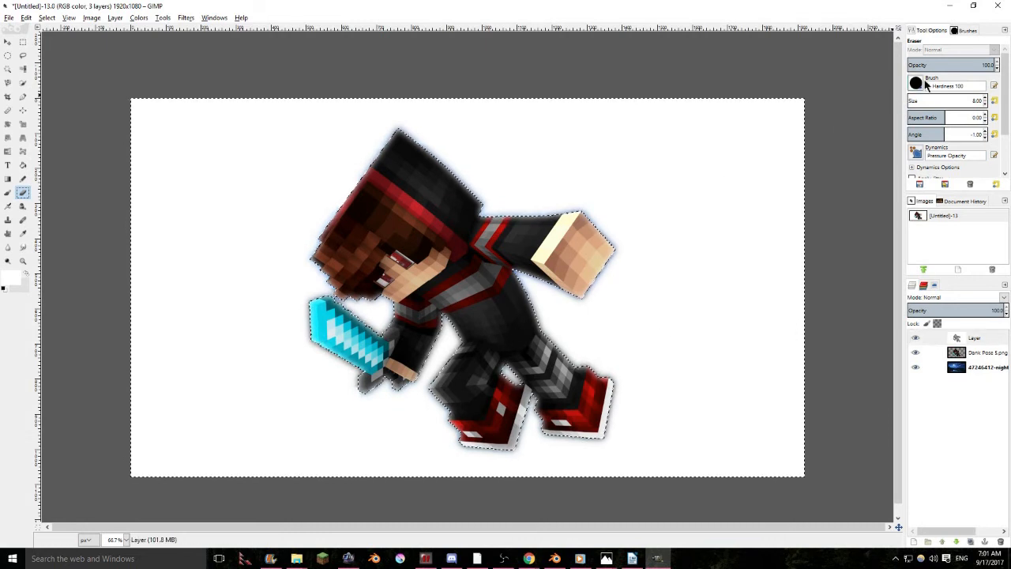
drag(910, 100, 978, 100)
click(756, 134)
mouse_move(684, 149)
mouse_down()
mouse_move(433, 168)
mouse_move(135, 161)
mouse_move(199, 377)
mouse_up()
drag(641, 380, 799, 377)
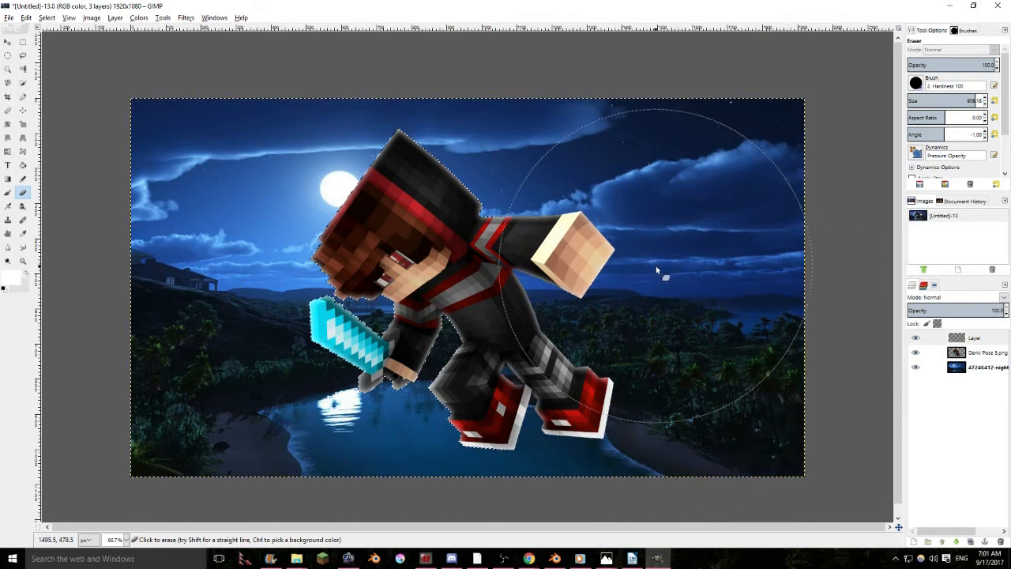
click(49, 18)
click(64, 45)
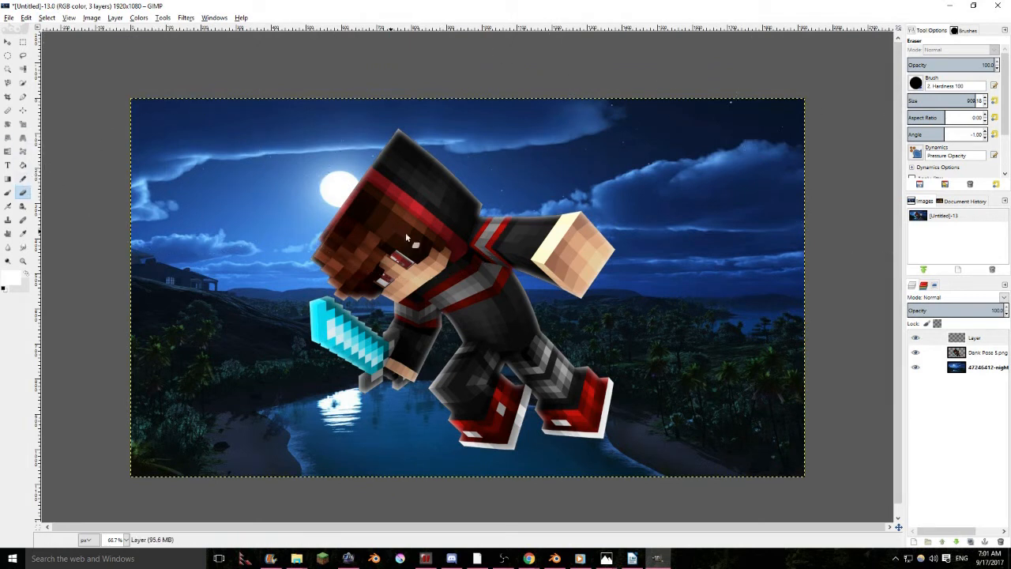
Duplicate the white glow layer, lower the copy's opacity to about 47 and merge it down into the original
click(970, 541)
click(953, 308)
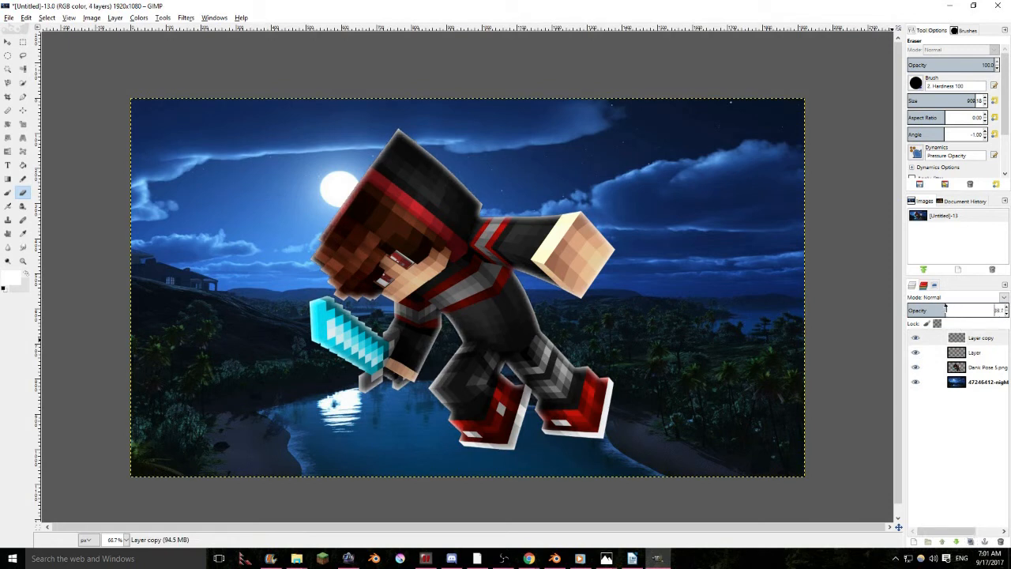
right_click(965, 339)
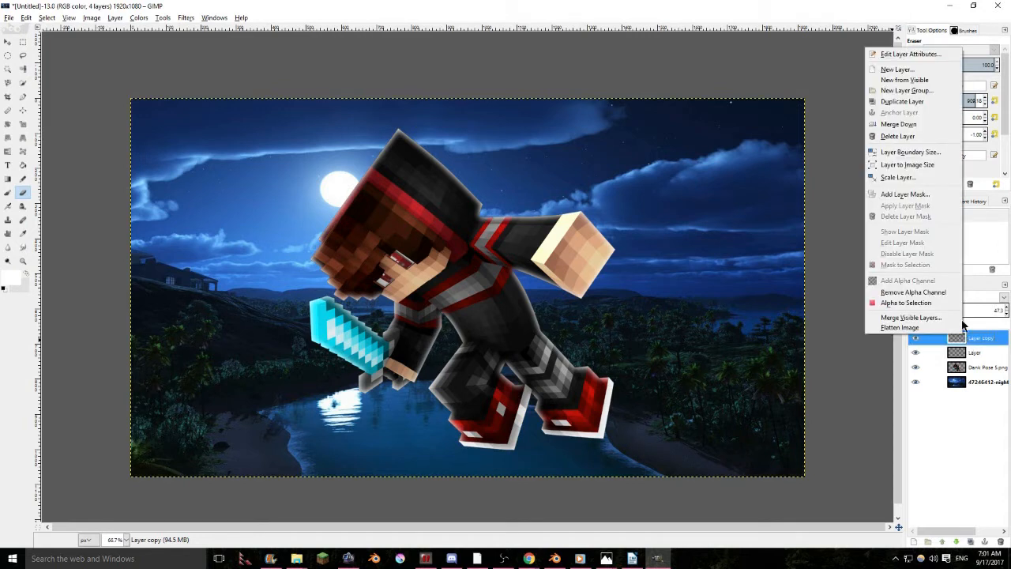
click(897, 124)
Try the Overlay mode on the glow layer and stack four duplicates of it
click(1004, 297)
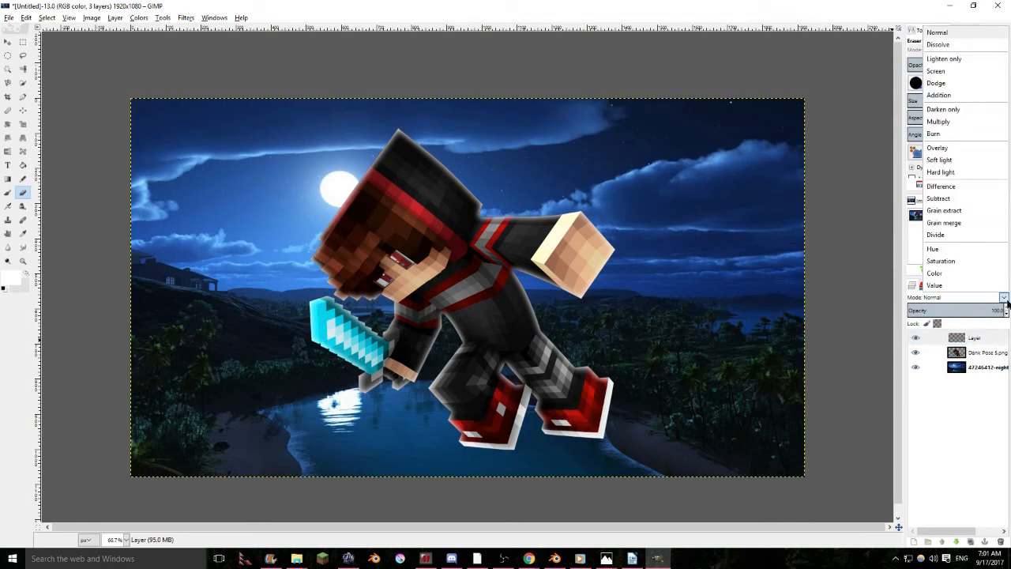
click(974, 149)
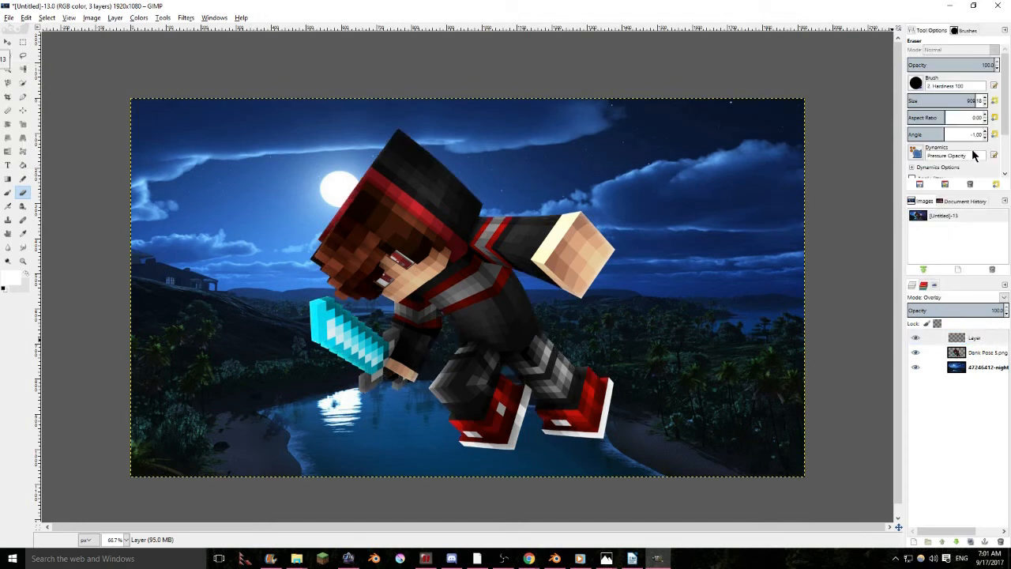
click(971, 541)
click(971, 542)
click(971, 542)
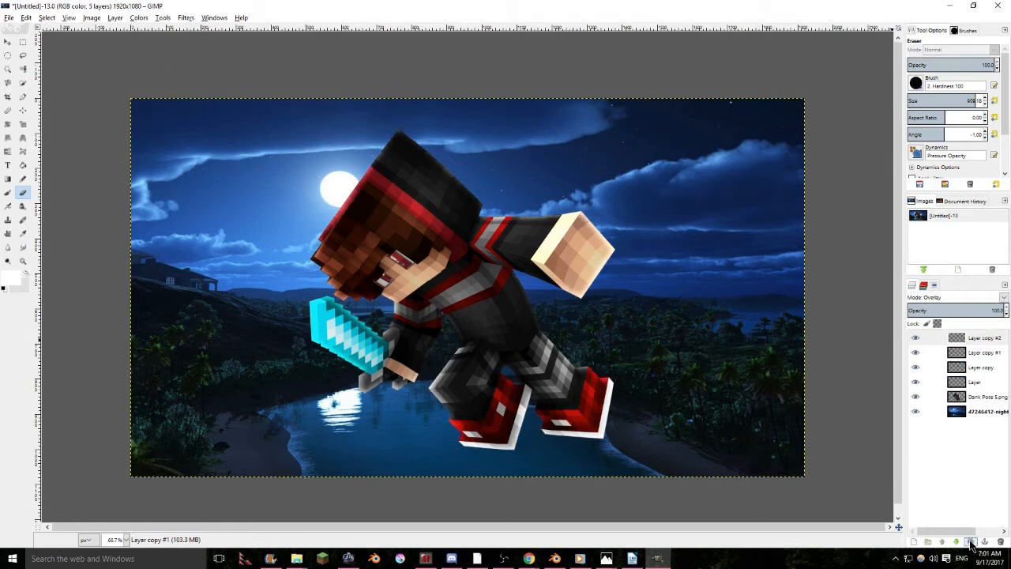
click(971, 542)
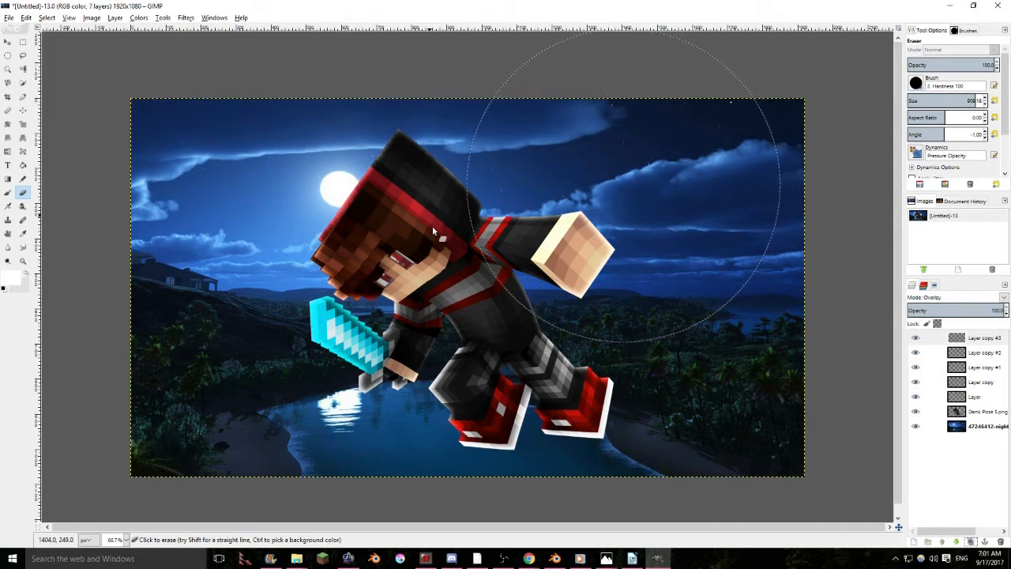
Delete the four duplicated glow layers and return the remaining glow layer to Normal mode
click(1001, 541)
click(1001, 541)
click(1000, 541)
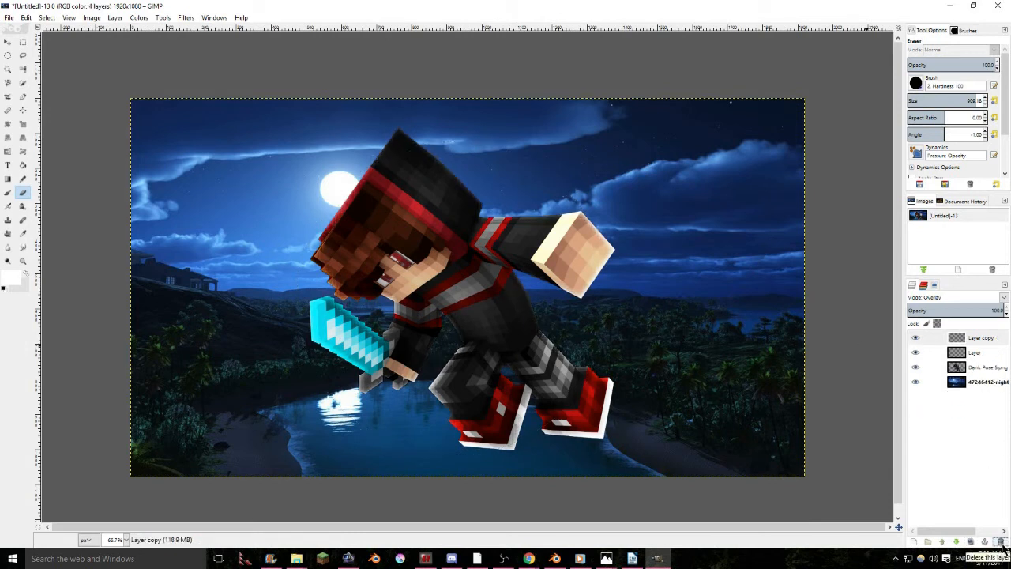
click(1001, 541)
click(915, 340)
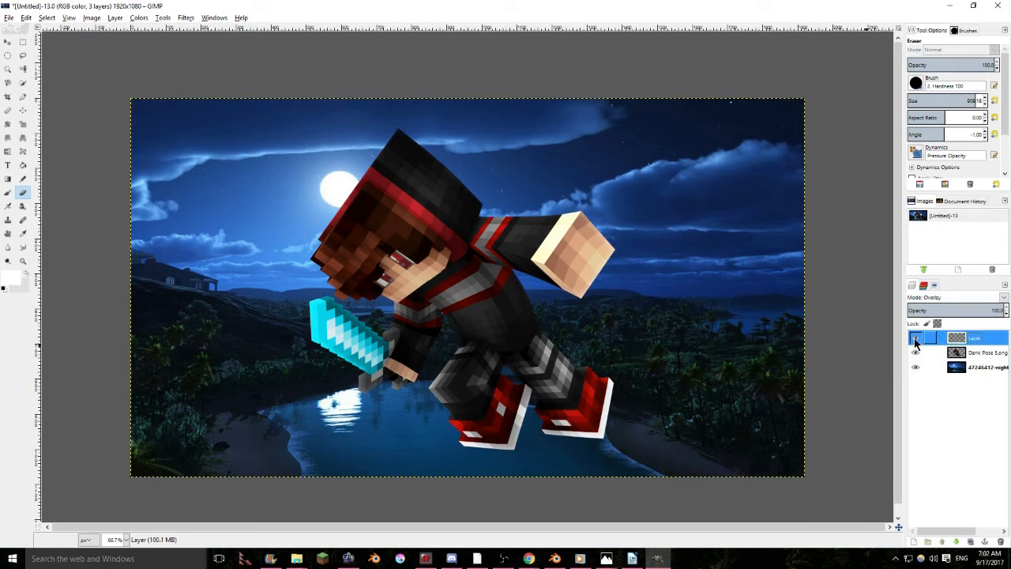
click(1002, 298)
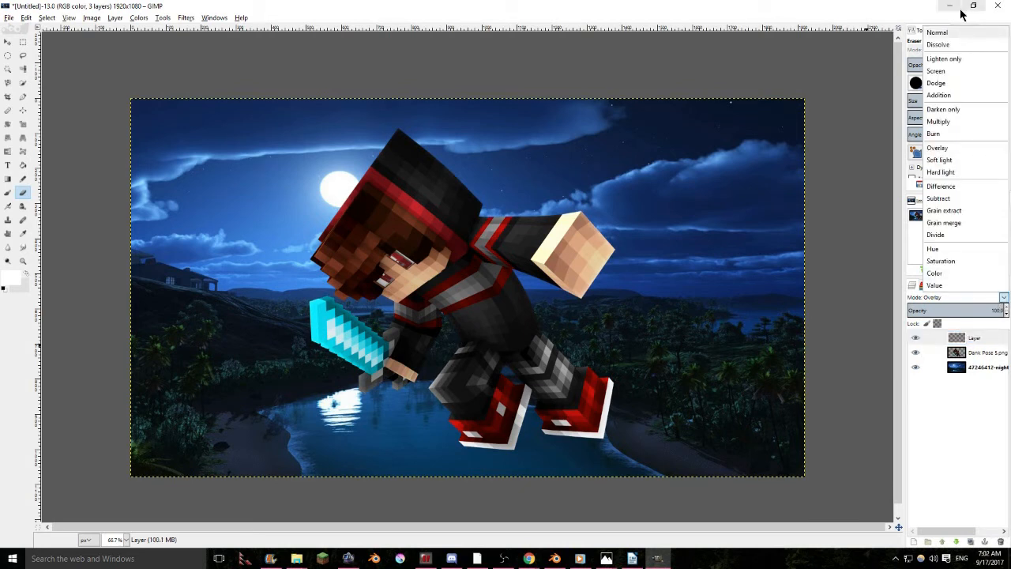
click(939, 32)
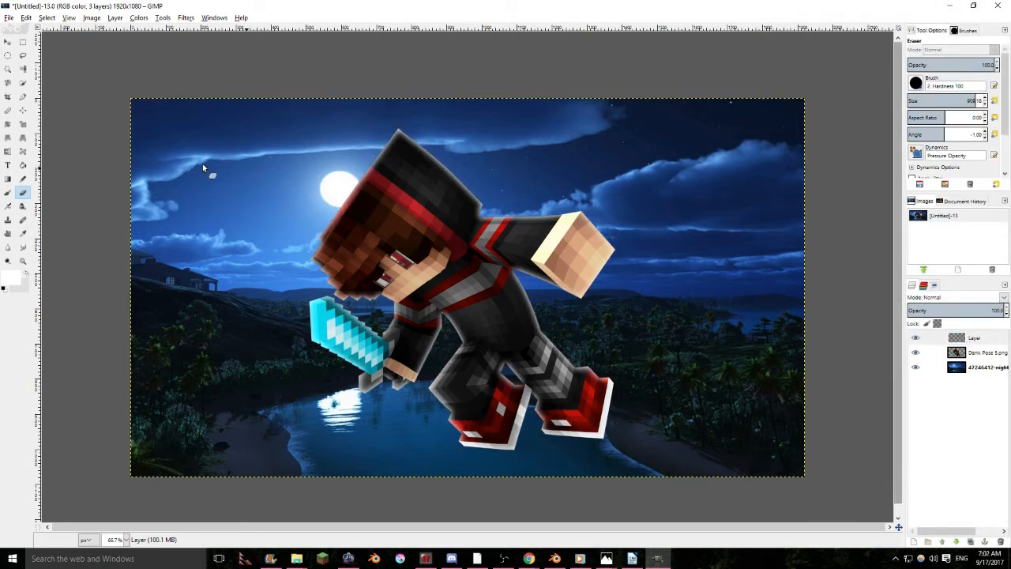
Erase parts of the glow along the hood, shoulder, torso and legs using the soft 2. Hardness 025 brush at size 140.72
click(916, 82)
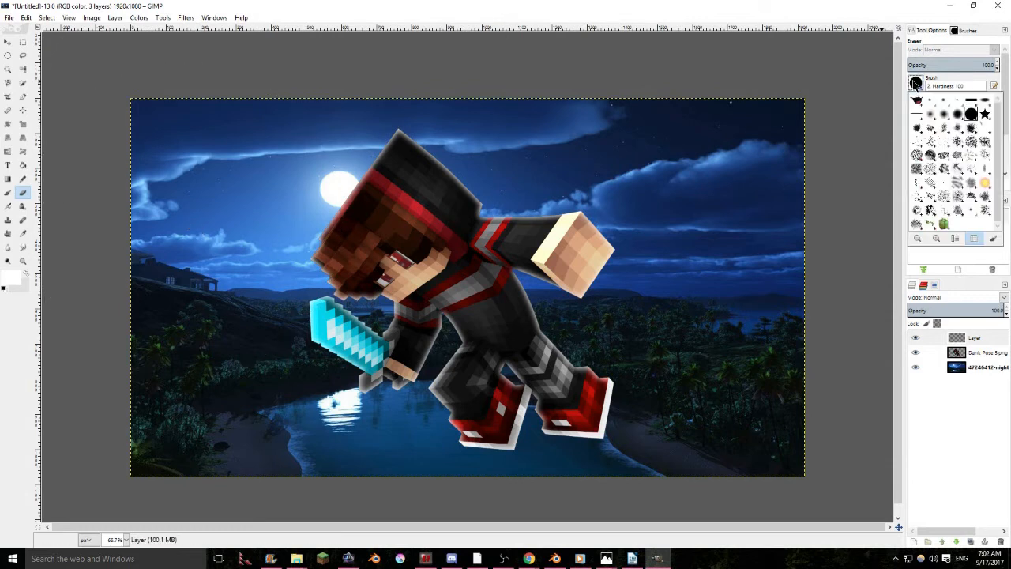
click(929, 114)
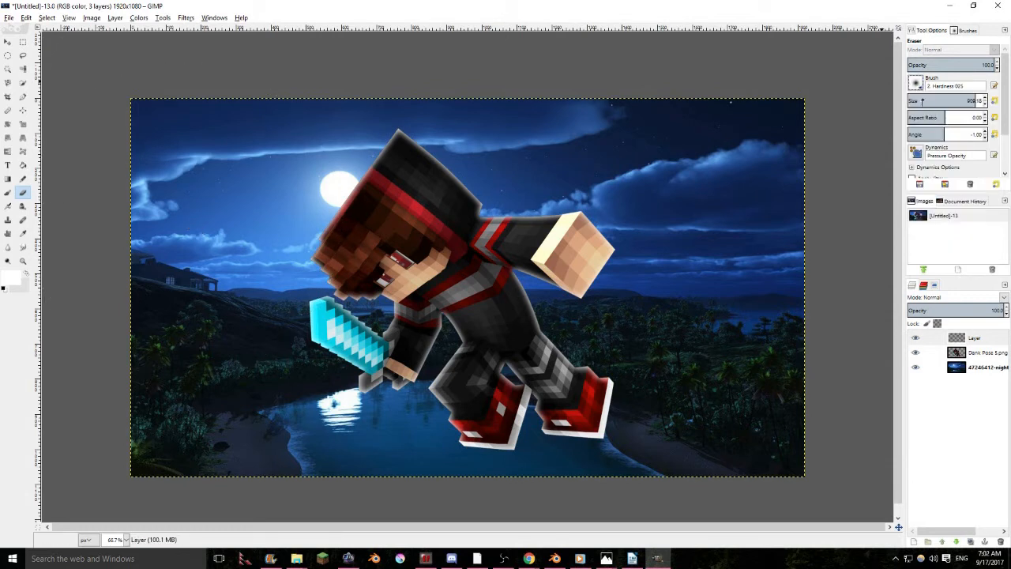
click(922, 102)
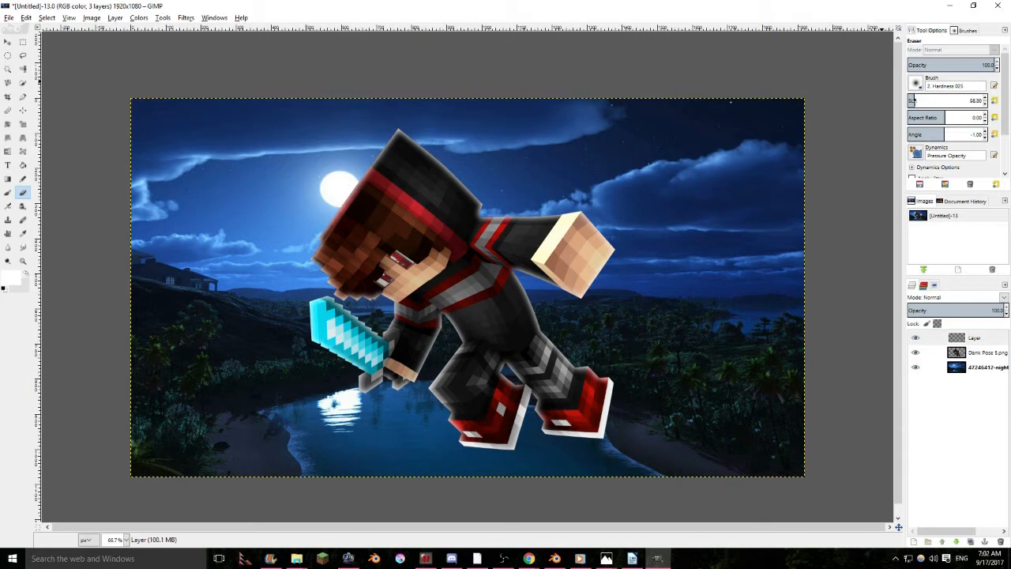
click(917, 101)
drag(465, 208, 490, 199)
ctrl+scroll(487, 203, up, 1)
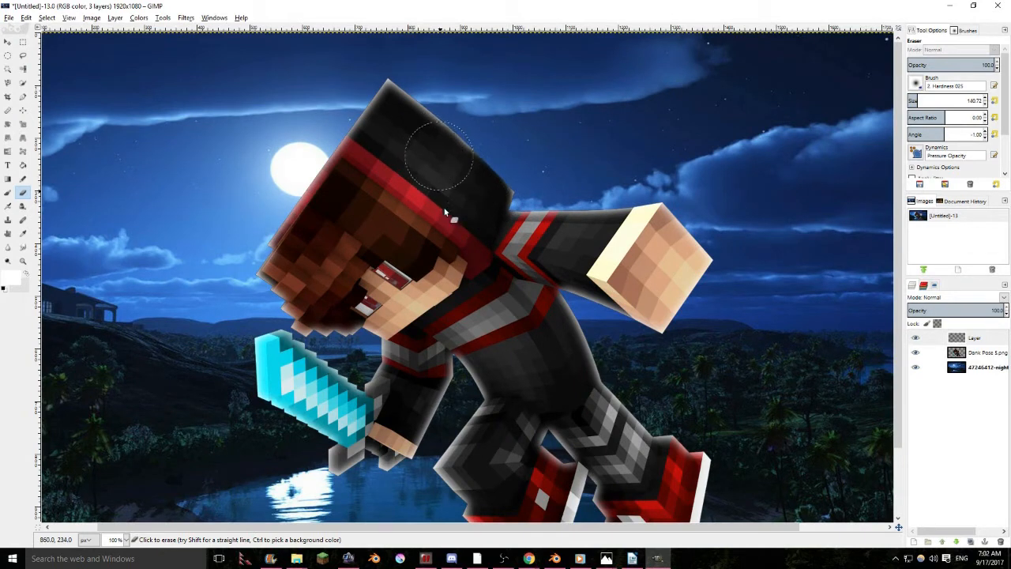
drag(471, 214, 510, 189)
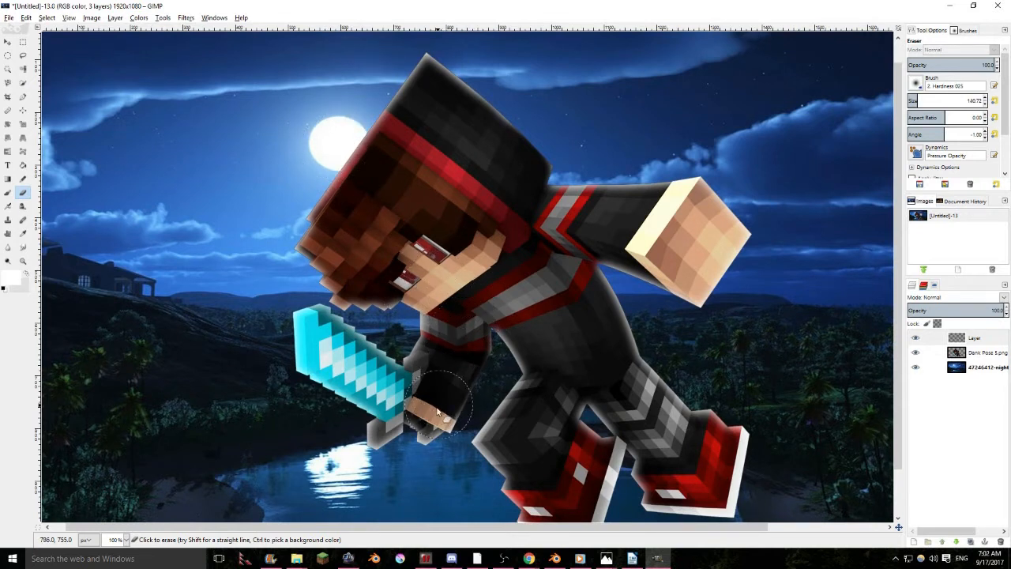
drag(607, 415, 572, 367)
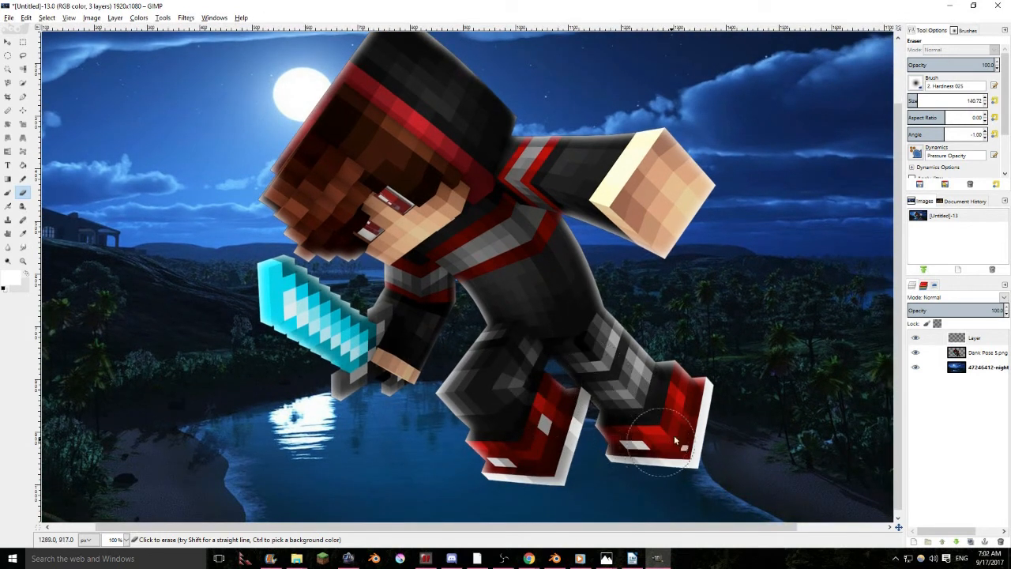
drag(632, 376, 541, 234)
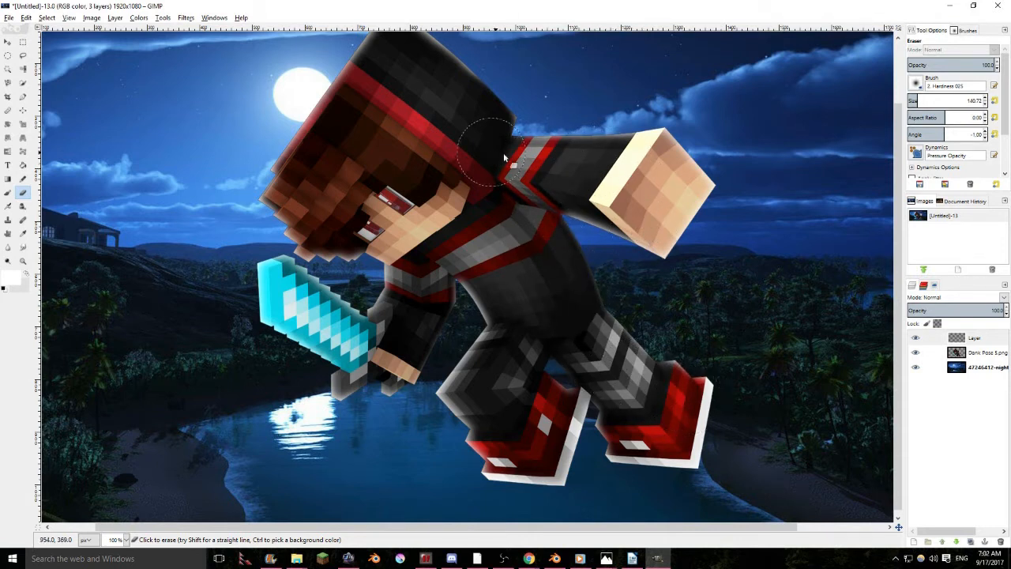
drag(668, 188, 717, 242)
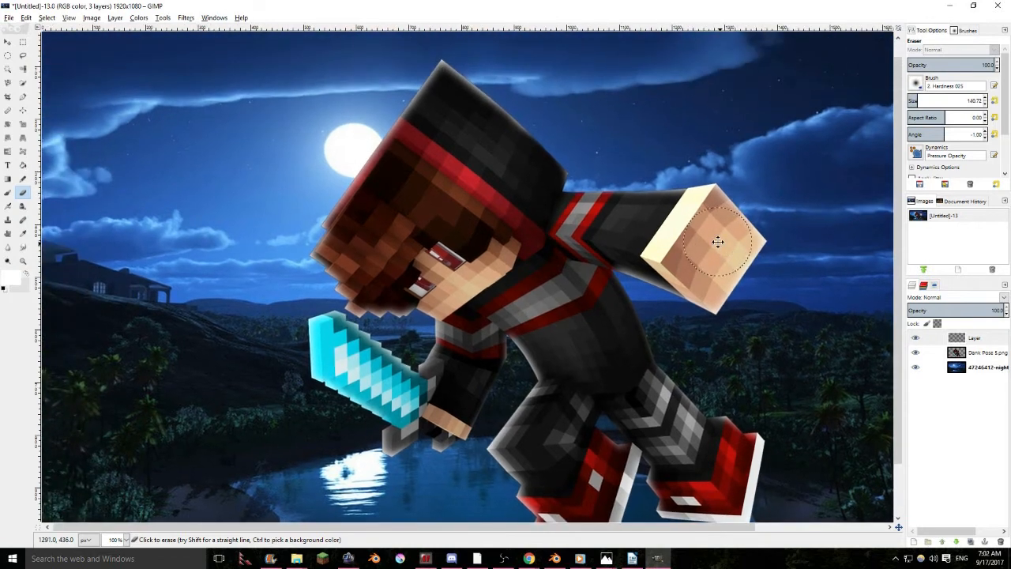
click(915, 352)
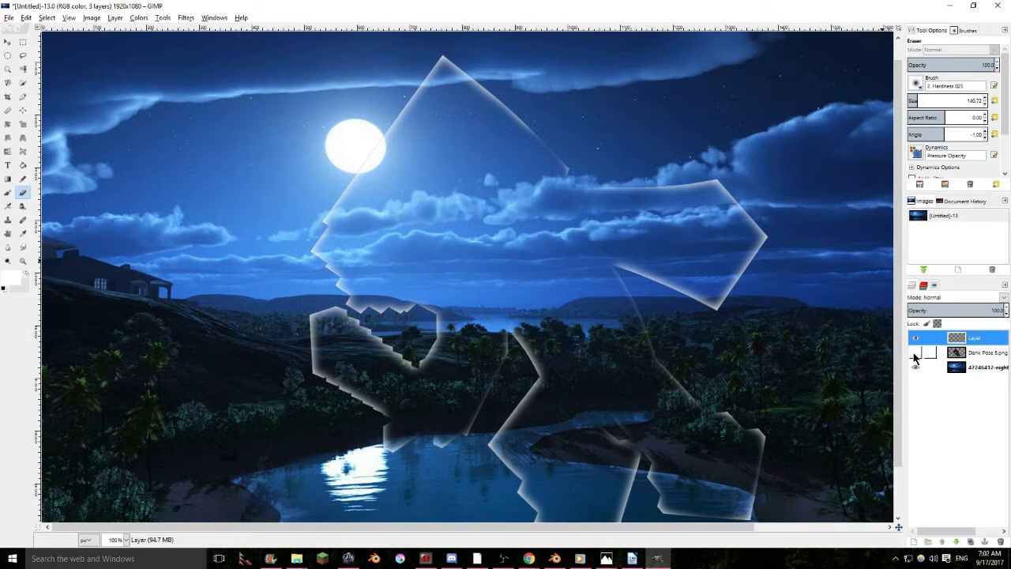
click(914, 353)
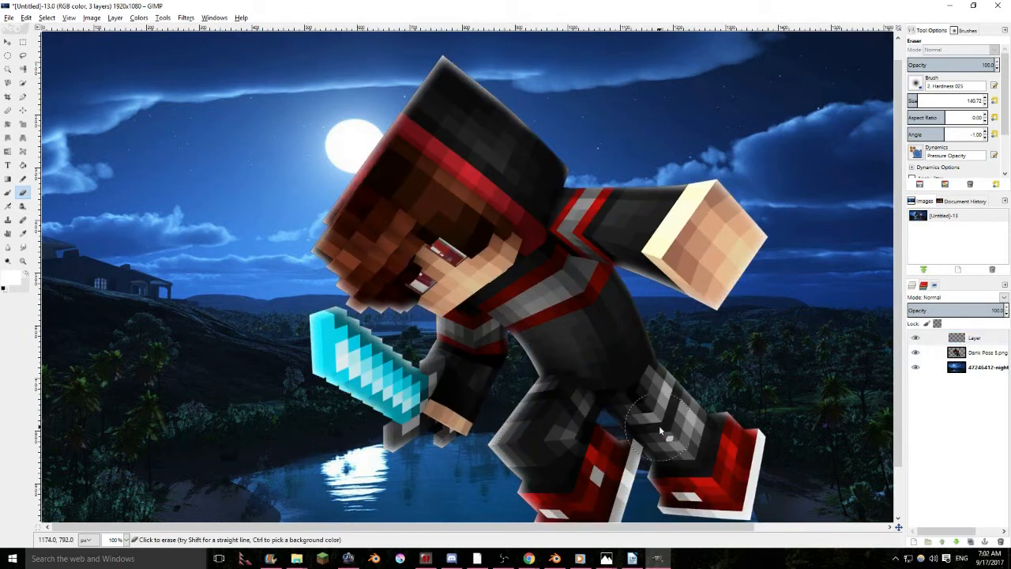
Set the erased glow layer to Overlay mode and stack four duplicates of it
drag(660, 435, 601, 396)
click(1000, 297)
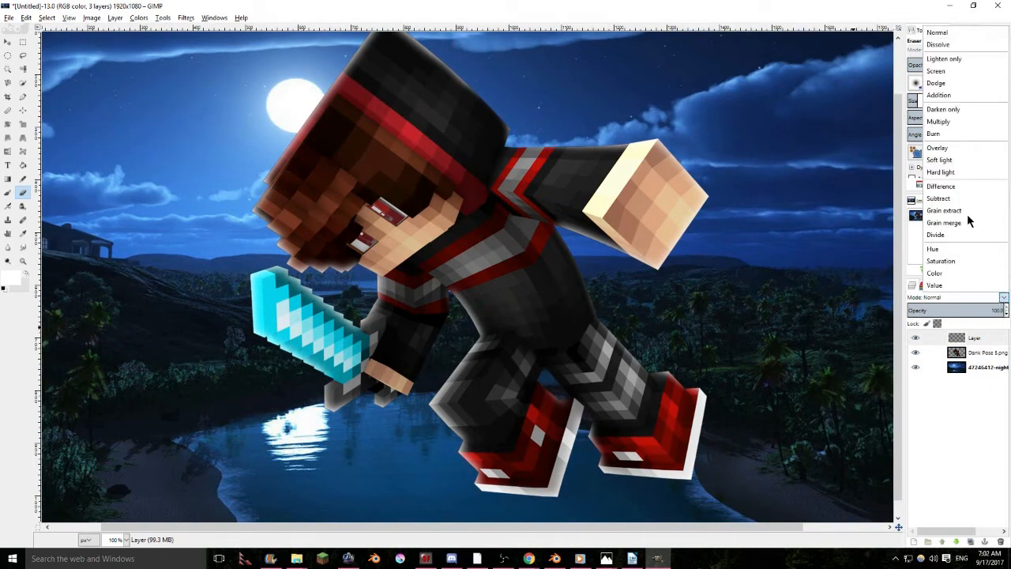
click(937, 148)
click(971, 542)
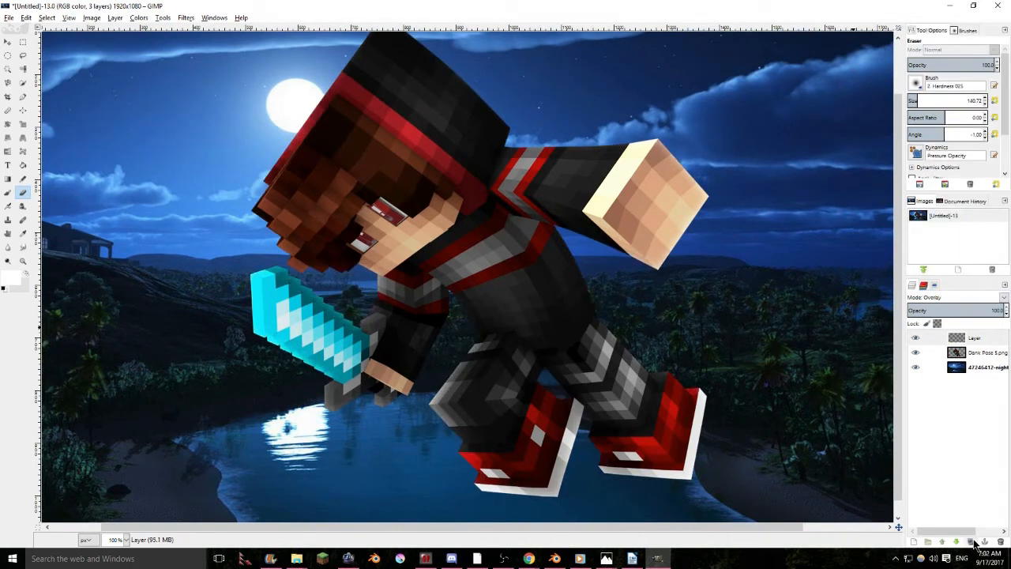
click(971, 541)
click(973, 542)
click(972, 542)
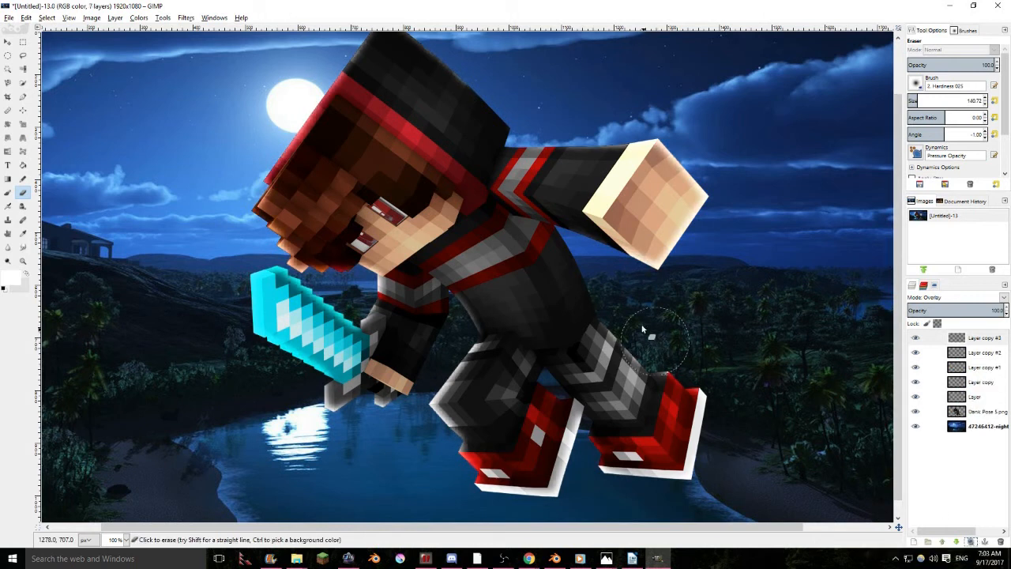
Merge the glow layer and its four Overlay copies down one by one into the Dank Pose 5.png character layer
right_click(977, 396)
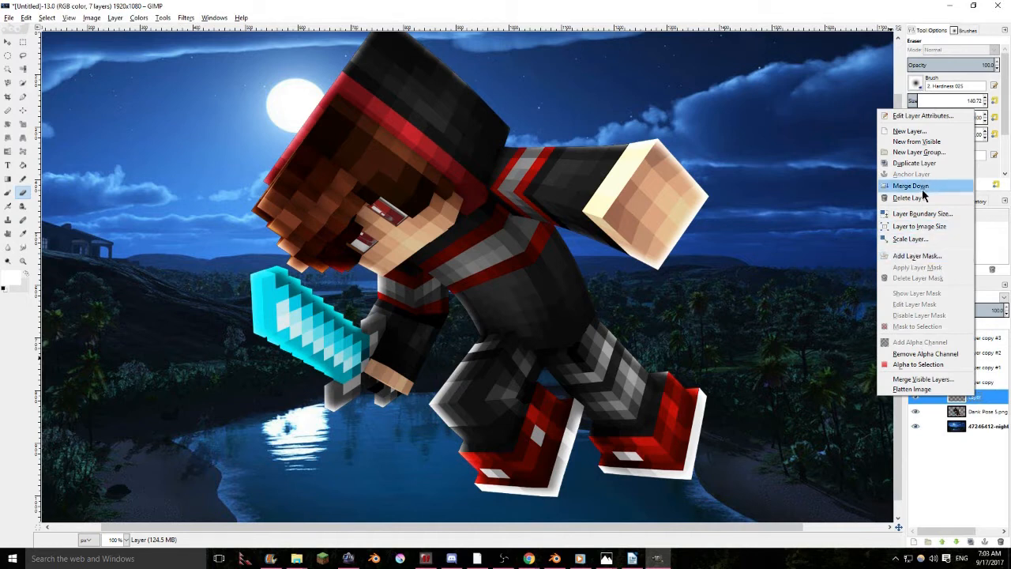
click(921, 199)
right_click(977, 385)
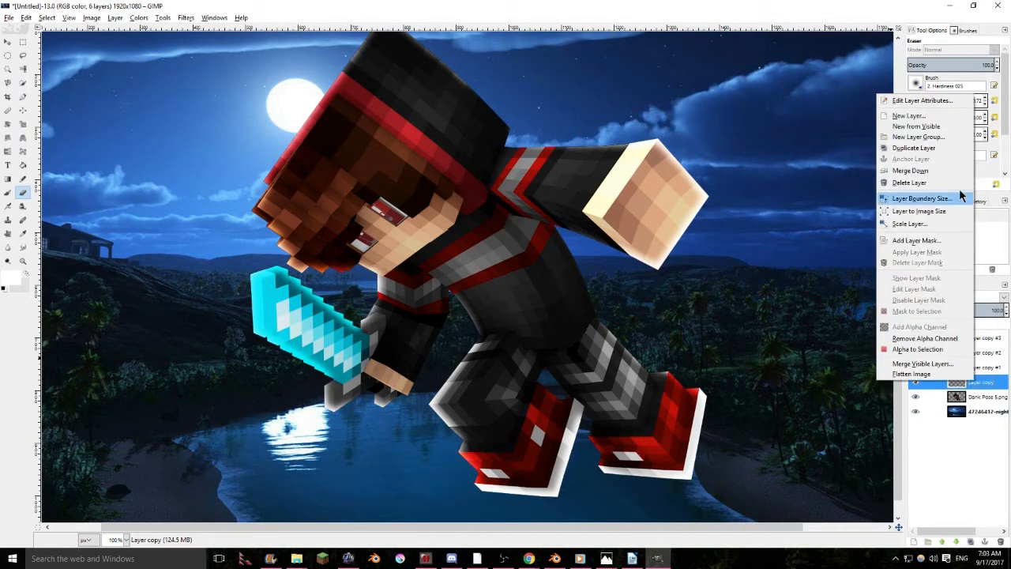
click(901, 169)
click(985, 366)
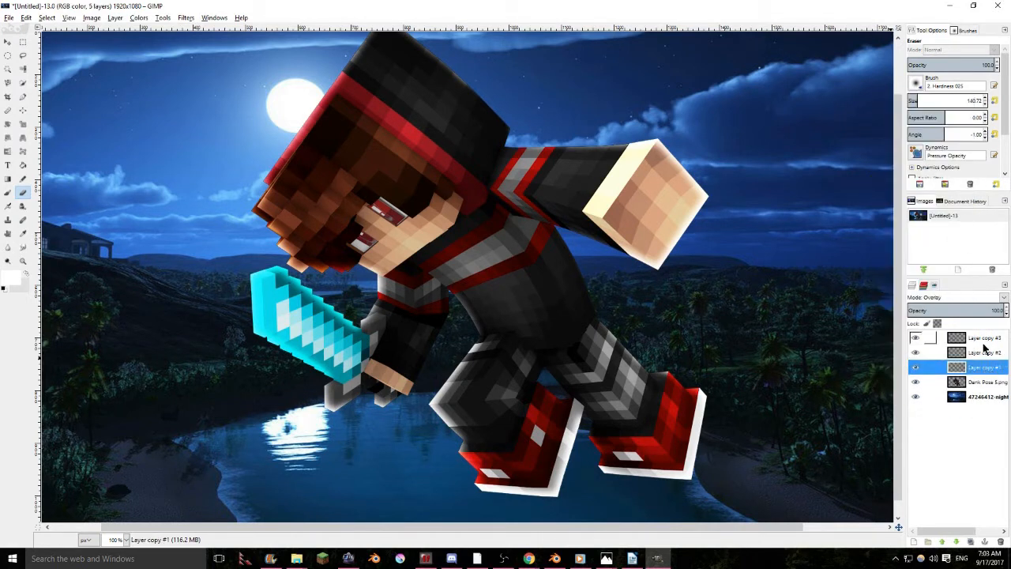
right_click(982, 366)
click(921, 164)
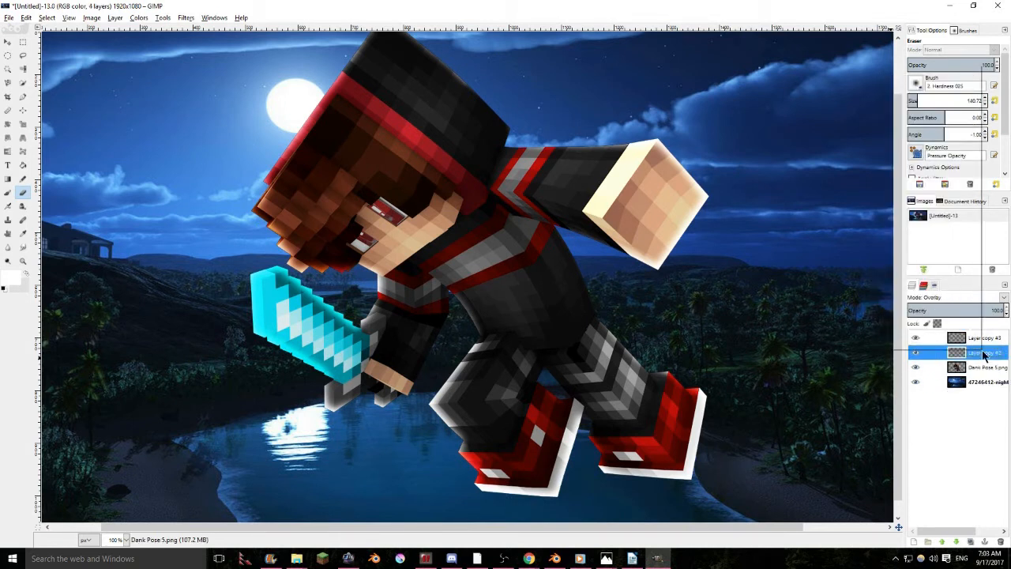
right_click(984, 353)
click(924, 140)
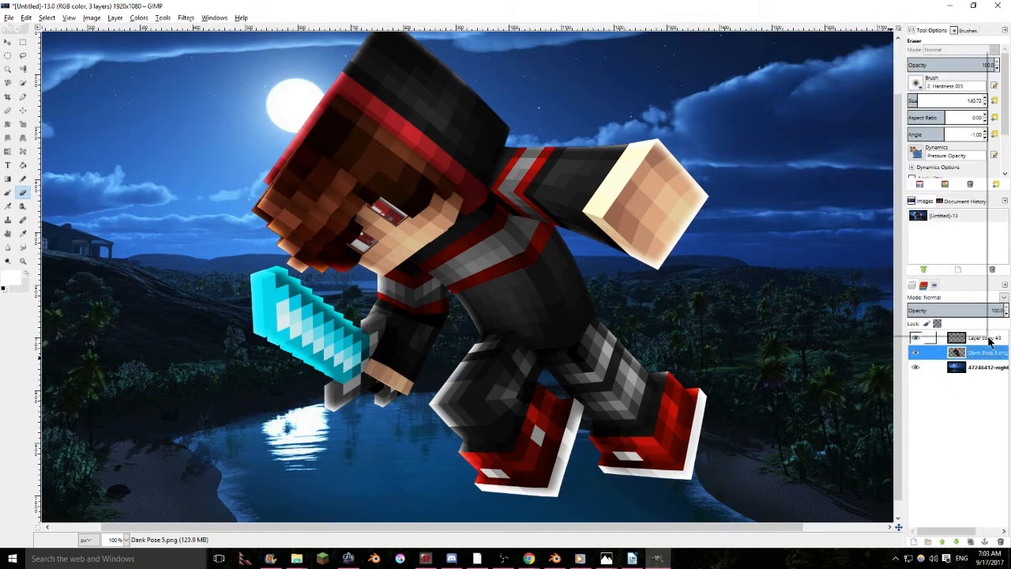
right_click(984, 337)
click(924, 135)
Duplicate the character layer and apply Edge detection to the copy with the Sobel algorithm, amount 2.0 and Smear
scroll(477, 214, up, 1)
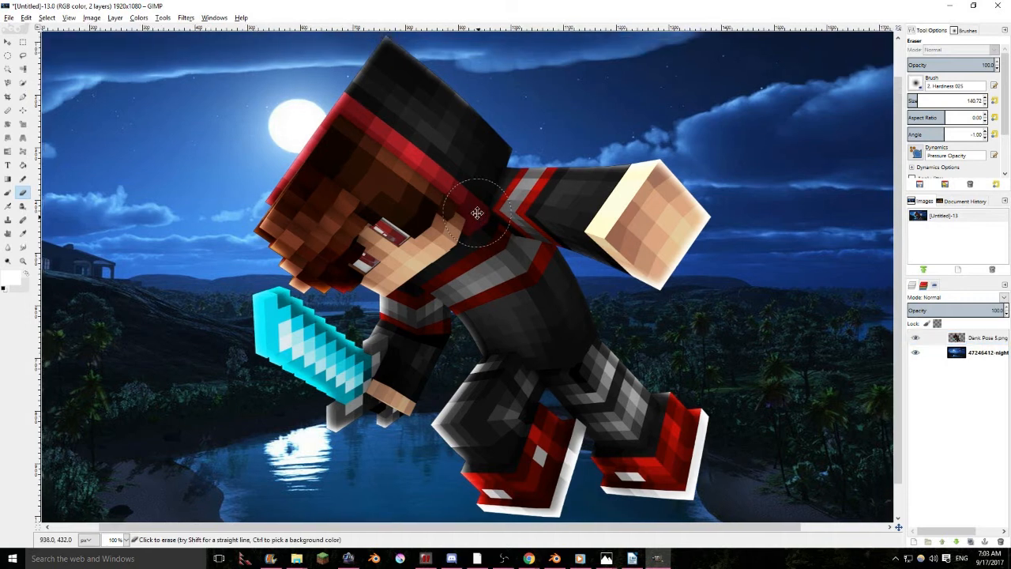
scroll(477, 213, down, 2)
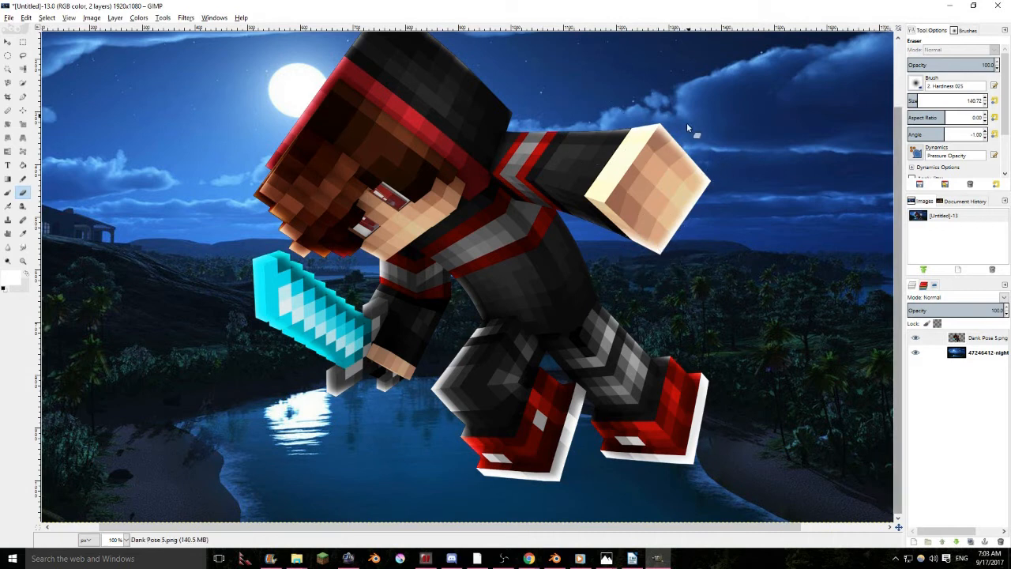
drag(624, 177, 630, 204)
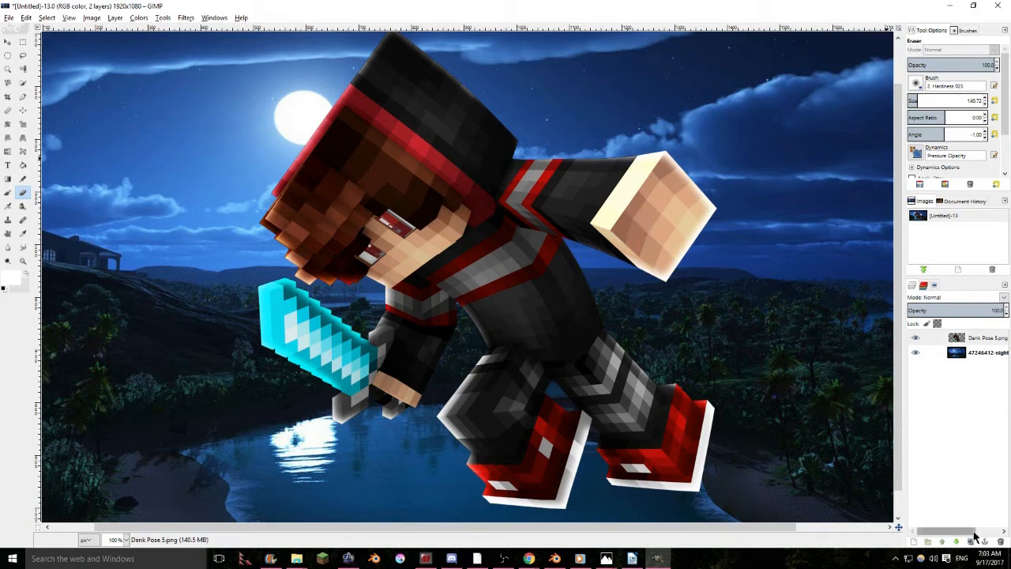
click(980, 339)
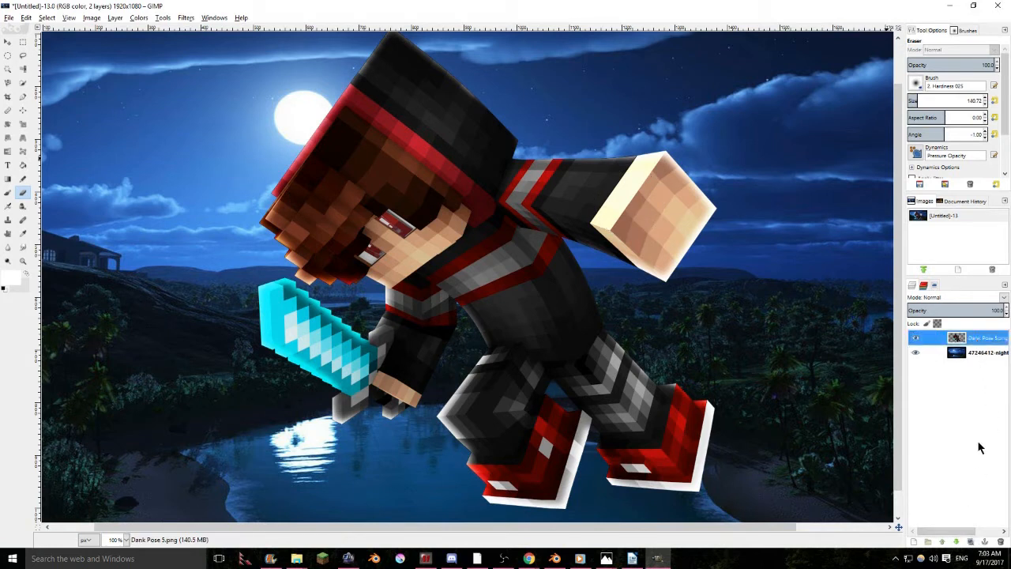
click(970, 543)
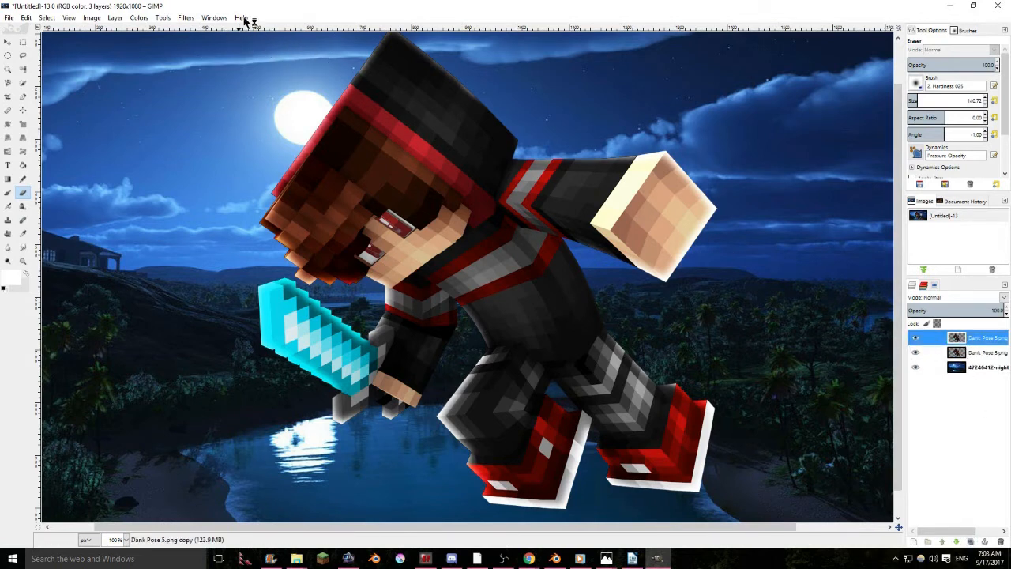
click(188, 18)
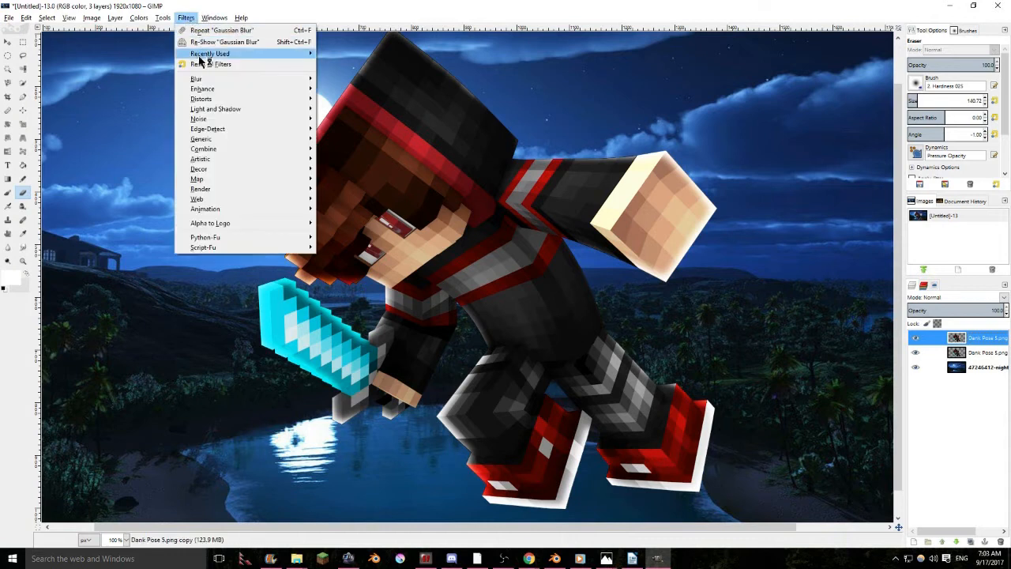
mouse_move(215, 136)
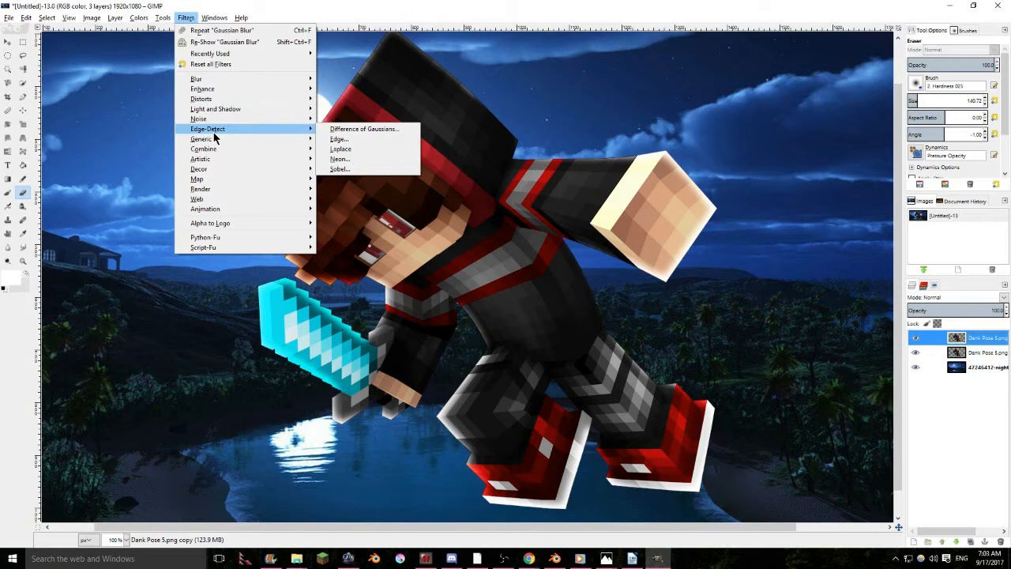
click(353, 139)
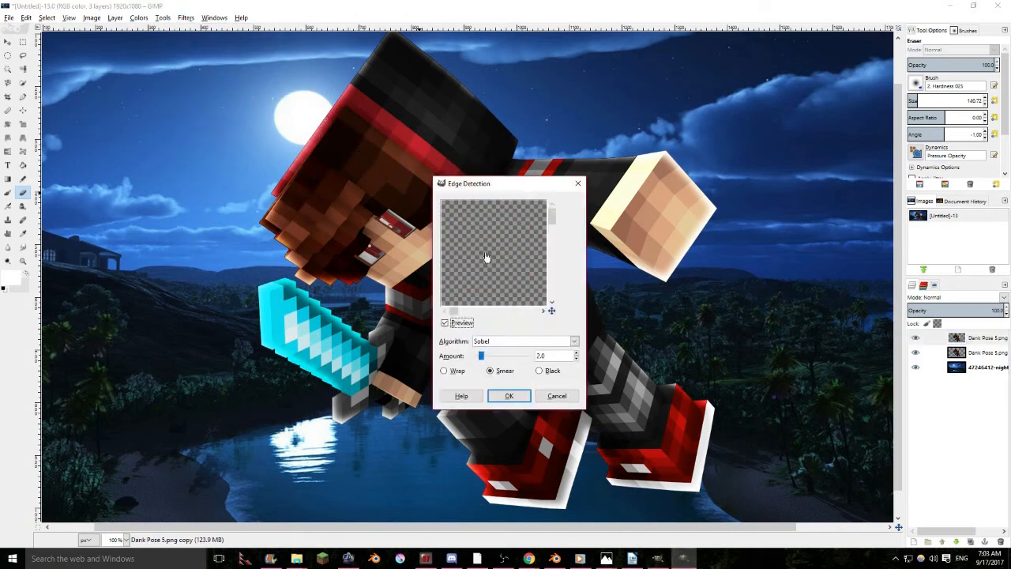
click(509, 396)
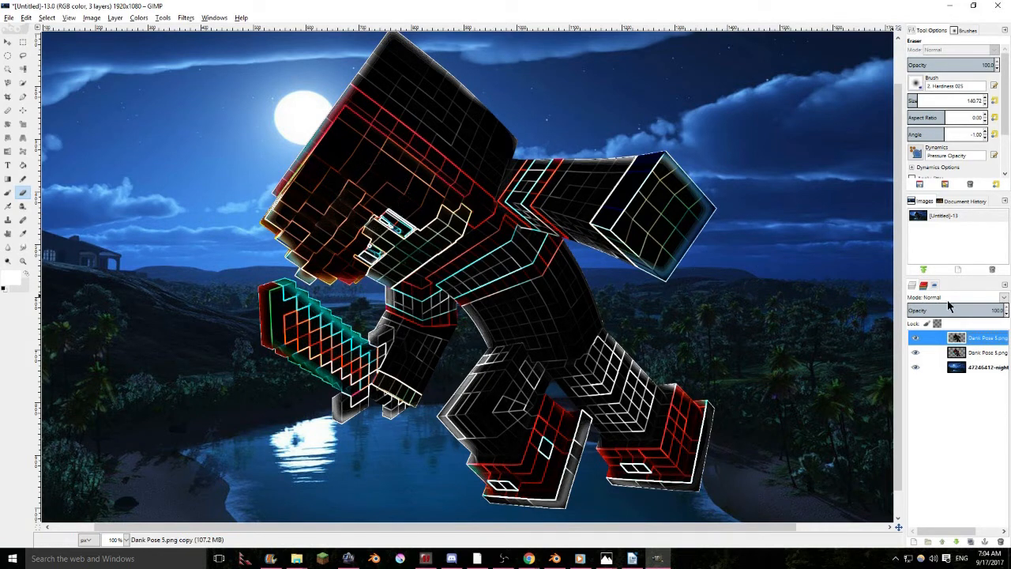
Set the edge-detected copy to Dodge mode and toggle its visibility to compare the character with and without it
click(1003, 297)
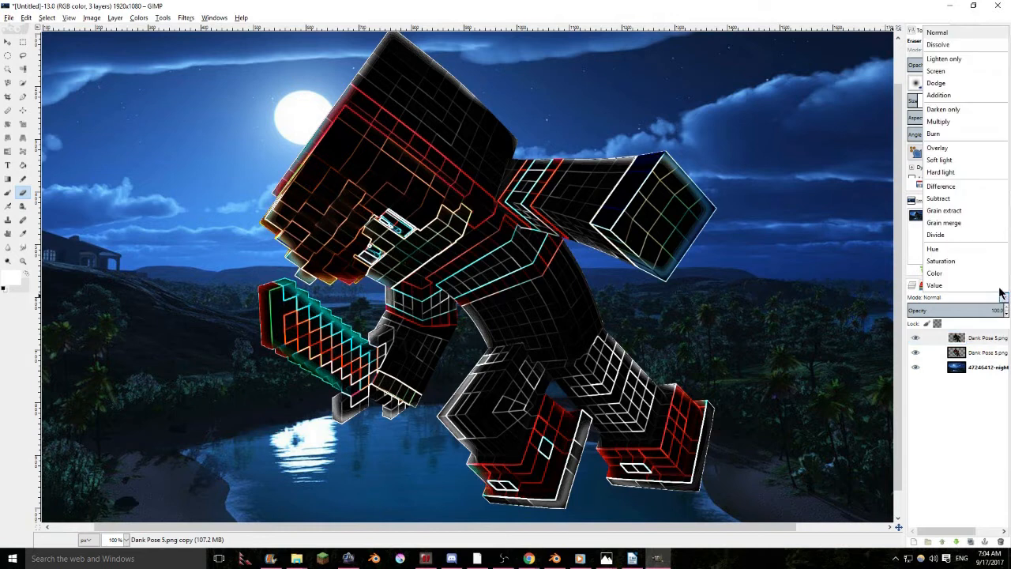
click(937, 83)
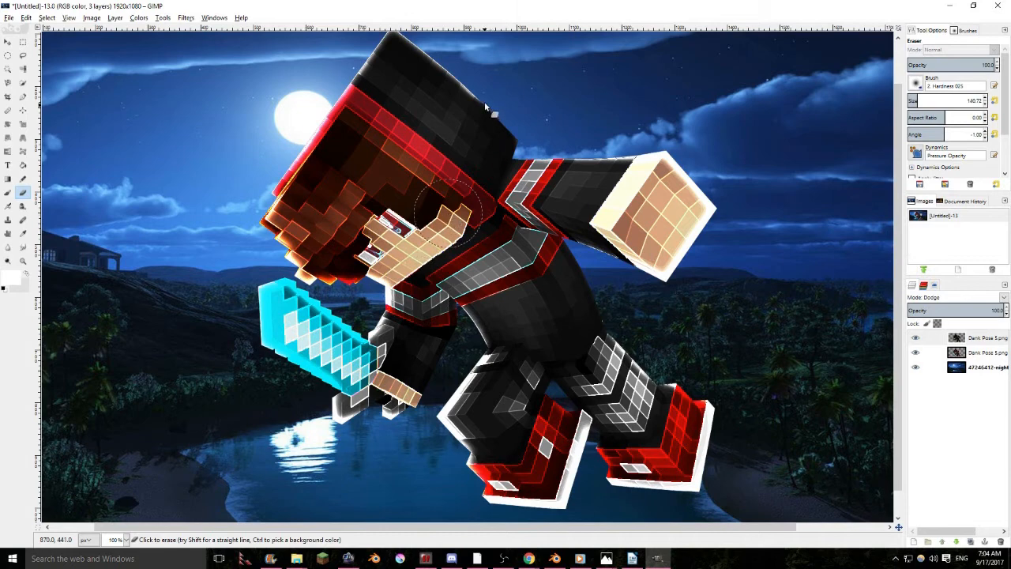
click(915, 338)
click(915, 338)
click(916, 338)
click(915, 338)
click(916, 338)
click(915, 338)
click(915, 338)
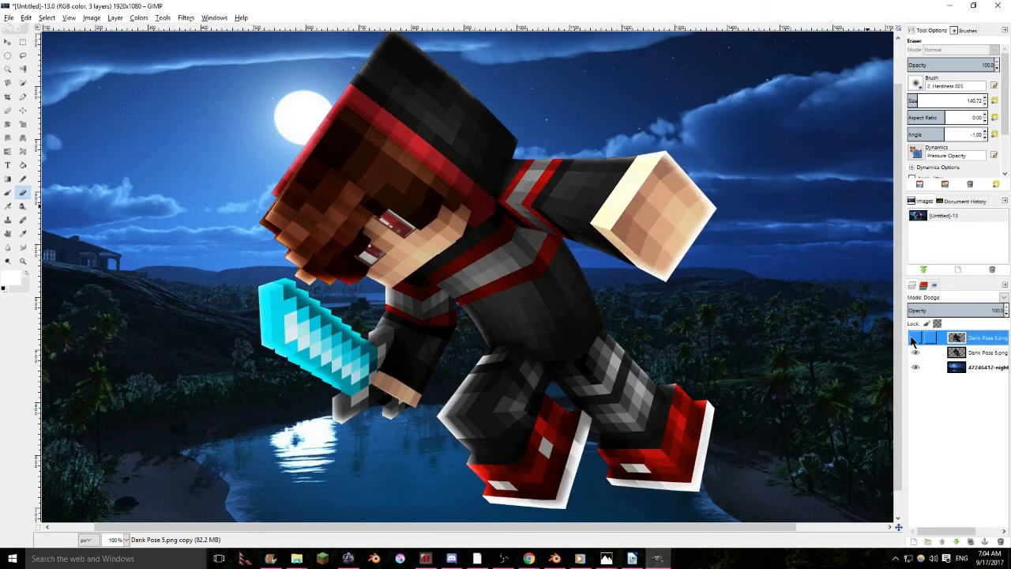
click(916, 338)
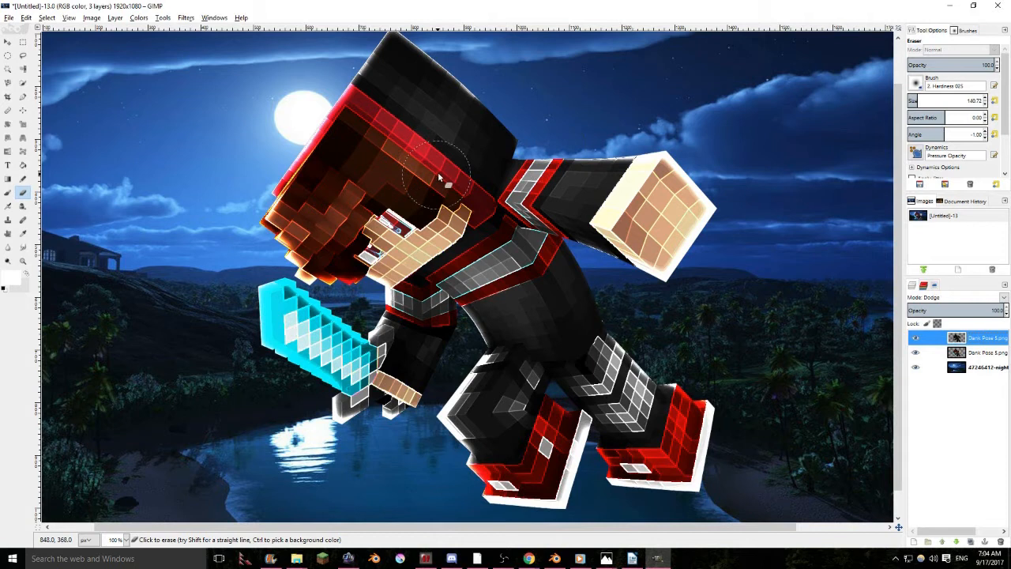
Erase parts of the edge lines on the face, sword arm, lower legs and raised fist with the soft 140.72 brush
mouse_move(447, 174)
mouse_down()
mouse_move(471, 207)
mouse_move(443, 243)
mouse_move(406, 227)
mouse_move(384, 265)
mouse_move(407, 266)
mouse_move(411, 283)
mouse_move(394, 365)
mouse_move(345, 381)
mouse_up()
mouse_move(284, 365)
mouse_down()
mouse_move(395, 425)
mouse_move(463, 373)
mouse_move(485, 305)
mouse_move(557, 275)
mouse_move(553, 225)
mouse_move(565, 229)
mouse_move(537, 194)
mouse_move(553, 187)
mouse_up()
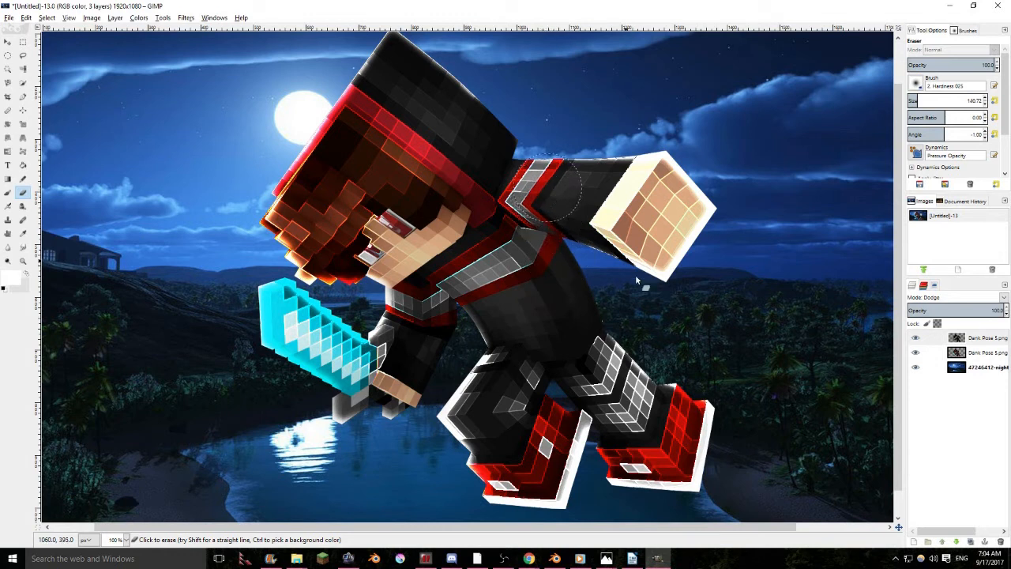
mouse_move(673, 416)
mouse_down()
mouse_move(642, 362)
mouse_move(621, 346)
mouse_move(653, 411)
mouse_move(632, 409)
mouse_move(638, 422)
mouse_move(621, 382)
mouse_move(662, 452)
mouse_move(701, 469)
mouse_move(696, 404)
mouse_move(700, 467)
mouse_move(698, 452)
mouse_move(668, 481)
mouse_move(545, 449)
mouse_move(544, 472)
mouse_move(552, 464)
mouse_move(542, 442)
mouse_move(570, 458)
mouse_move(543, 442)
mouse_move(529, 485)
mouse_move(513, 475)
mouse_move(515, 492)
mouse_move(481, 450)
mouse_move(486, 414)
mouse_move(507, 402)
mouse_move(517, 373)
mouse_move(589, 321)
mouse_move(638, 240)
mouse_move(672, 247)
mouse_move(650, 224)
mouse_move(671, 207)
mouse_up()
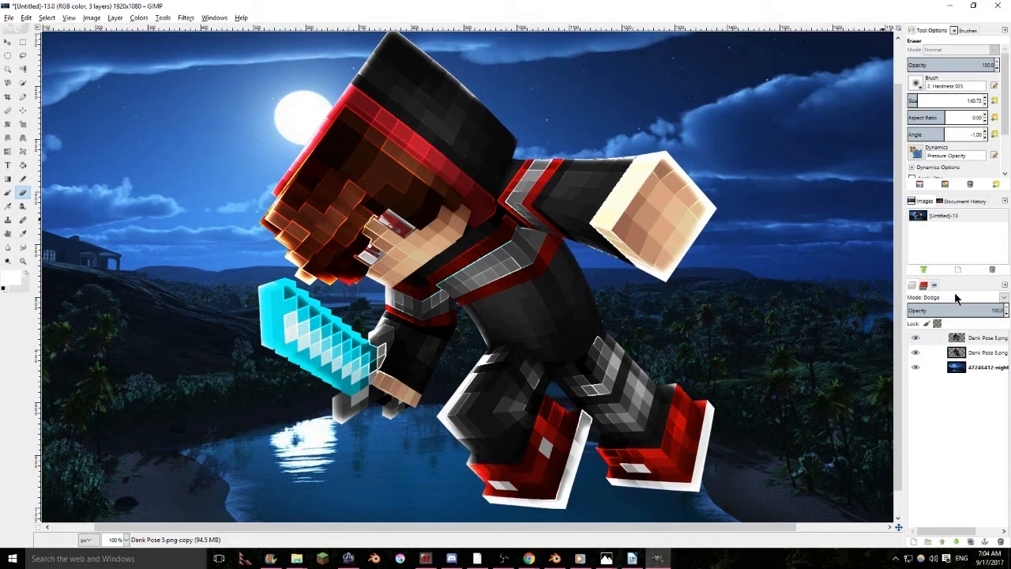
Lower the Dodge edge layer's opacity to about 49.5 and merge it down into the character layer
drag(963, 311, 952, 311)
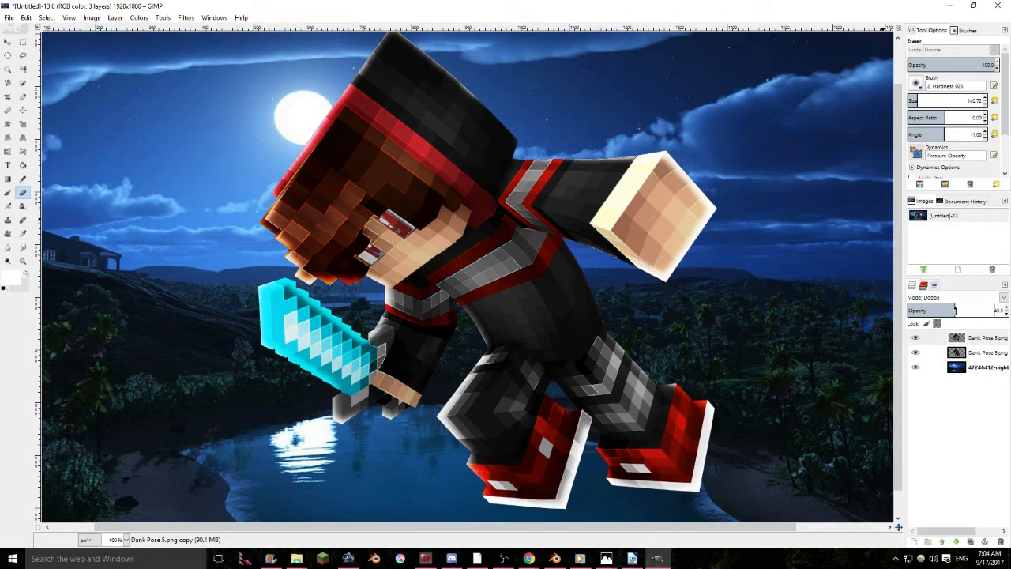
right_click(968, 346)
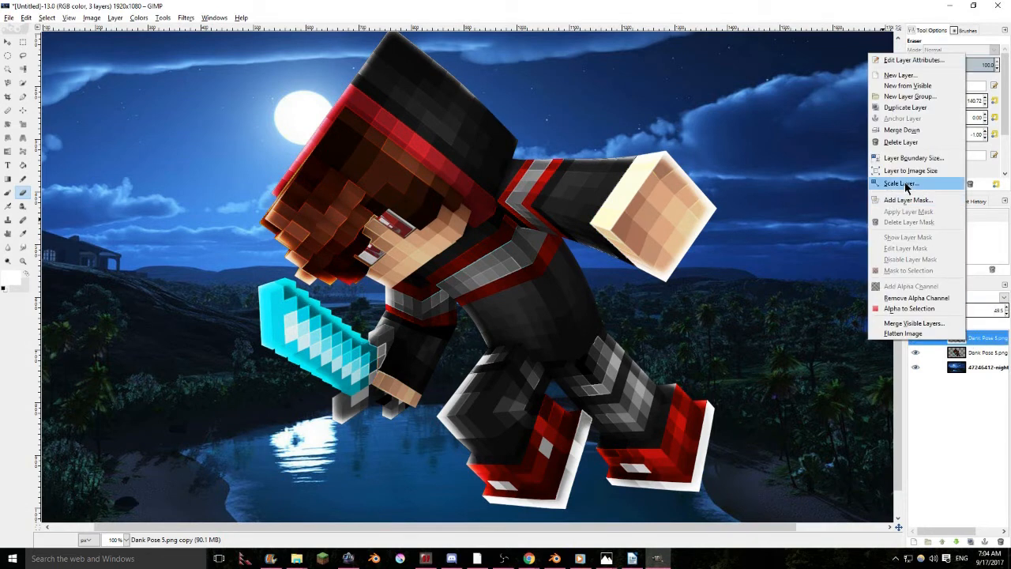
click(904, 130)
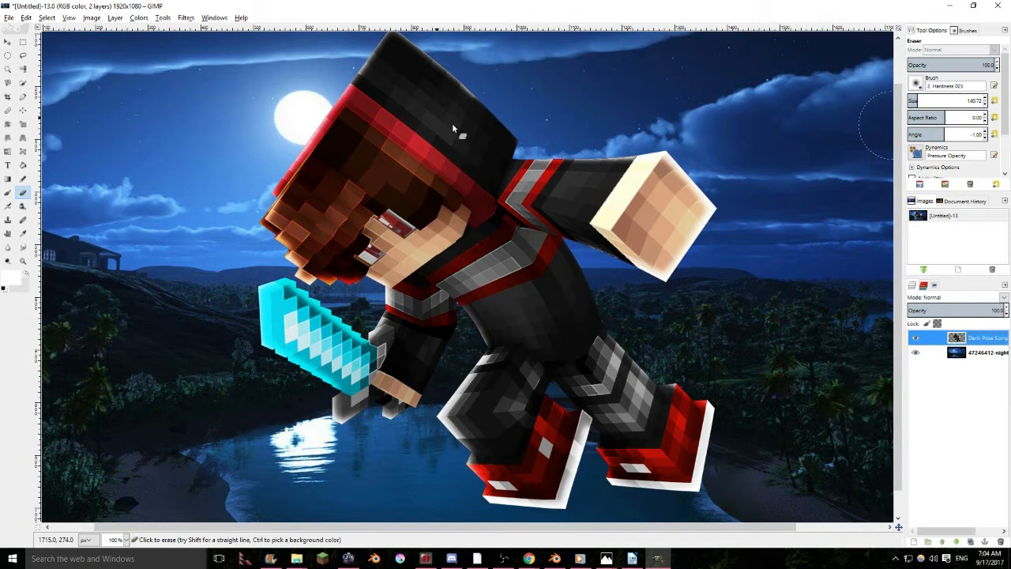
Add a transparent 1920 × 1080 layer, select the character's outline from its layer alpha, and make the new layer active
click(916, 549)
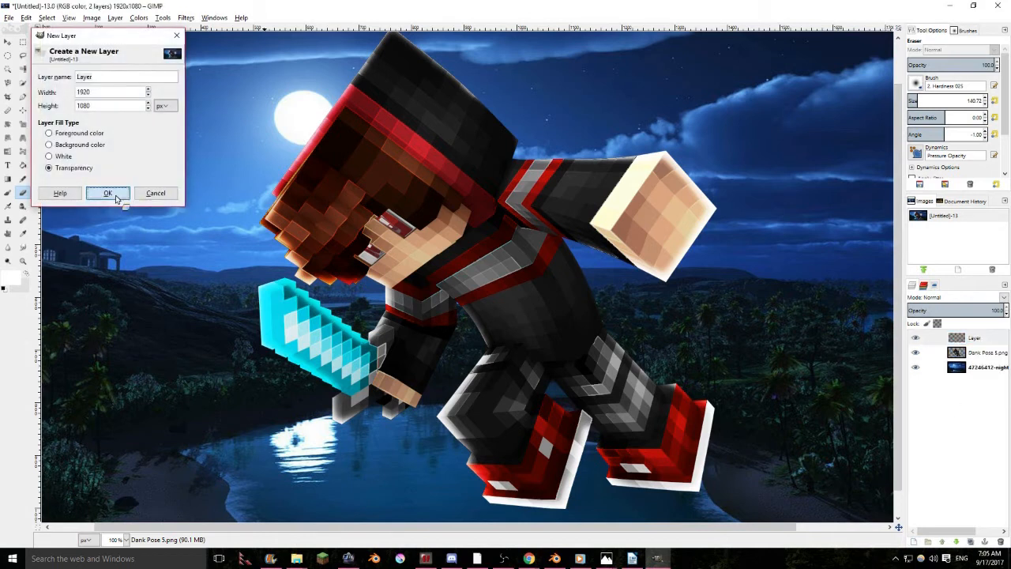
click(110, 193)
right_click(962, 357)
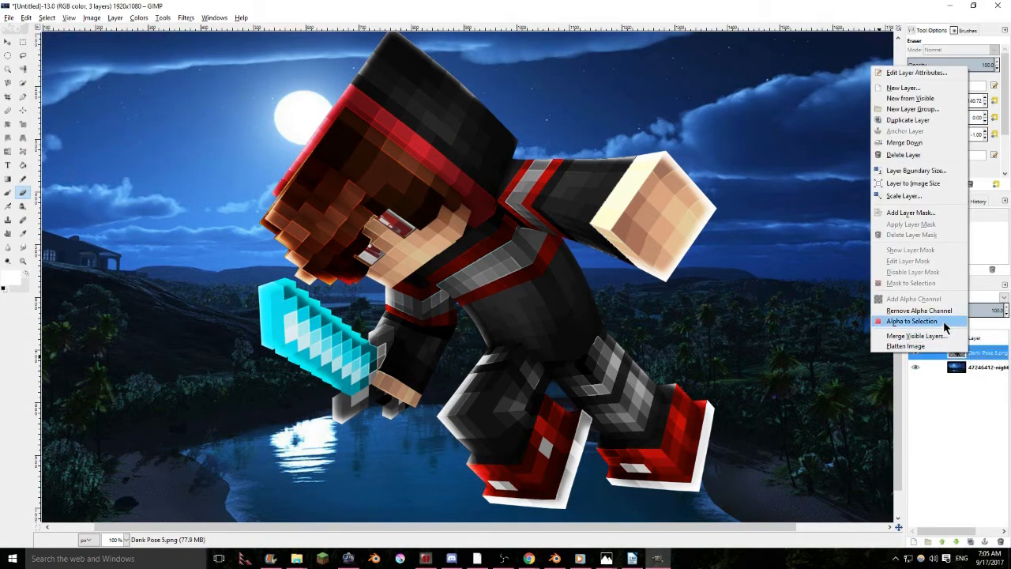
click(944, 321)
click(967, 338)
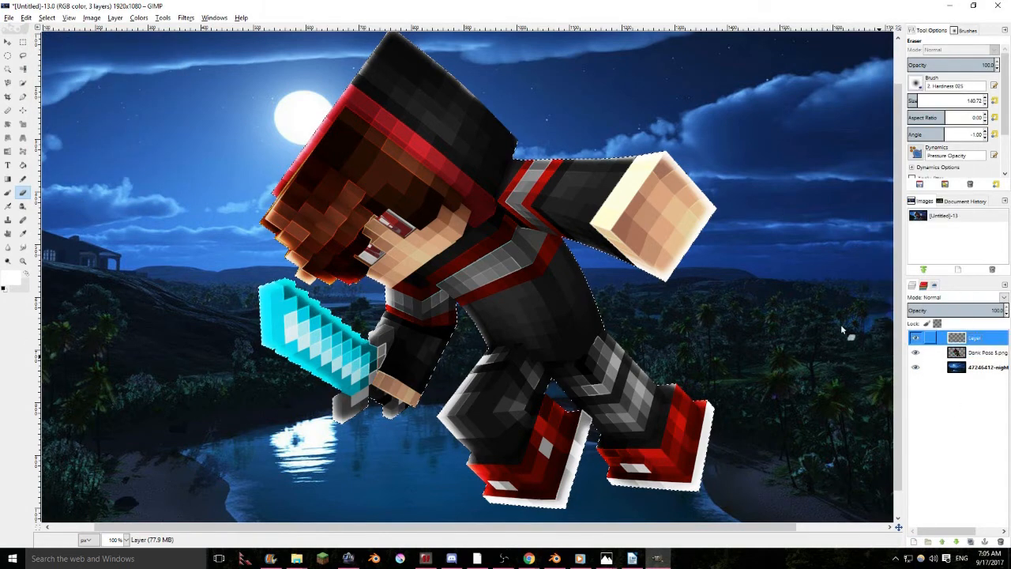
Reset the colors to black and white and fill the selection with a linear gradient, black at the feet to white at the hood
click(3, 290)
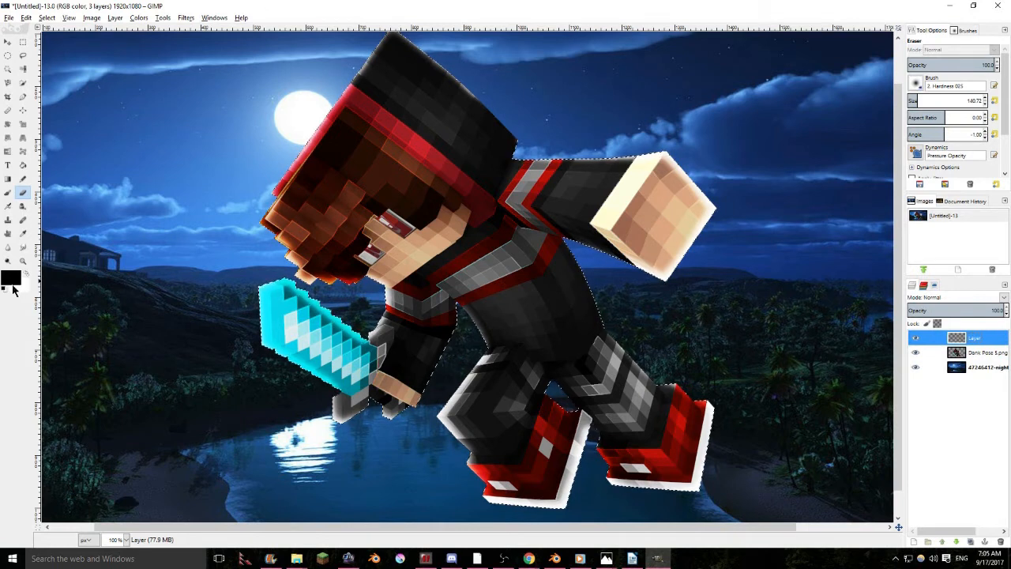
click(8, 180)
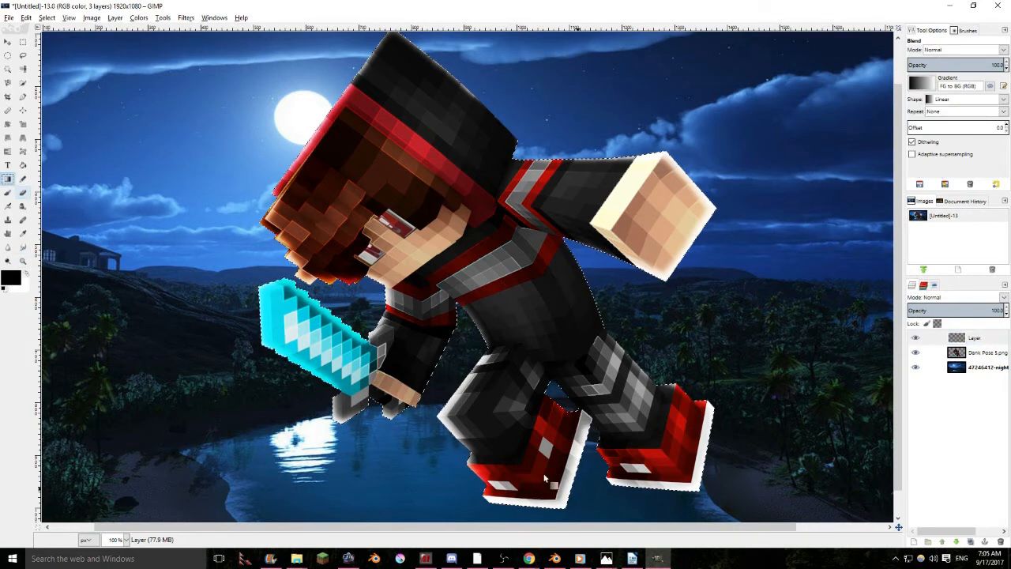
drag(594, 396, 337, 161)
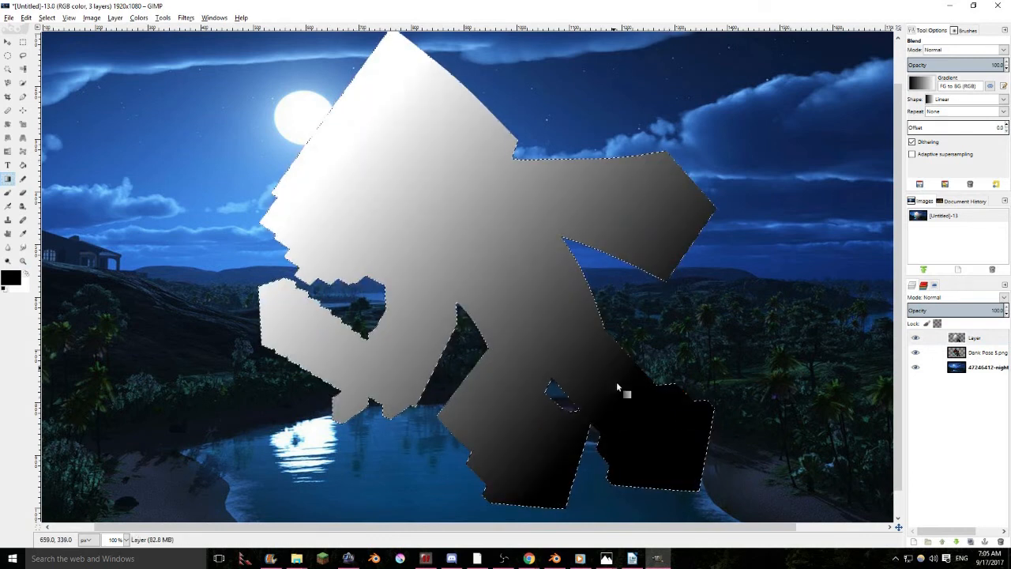
drag(628, 424, 315, 145)
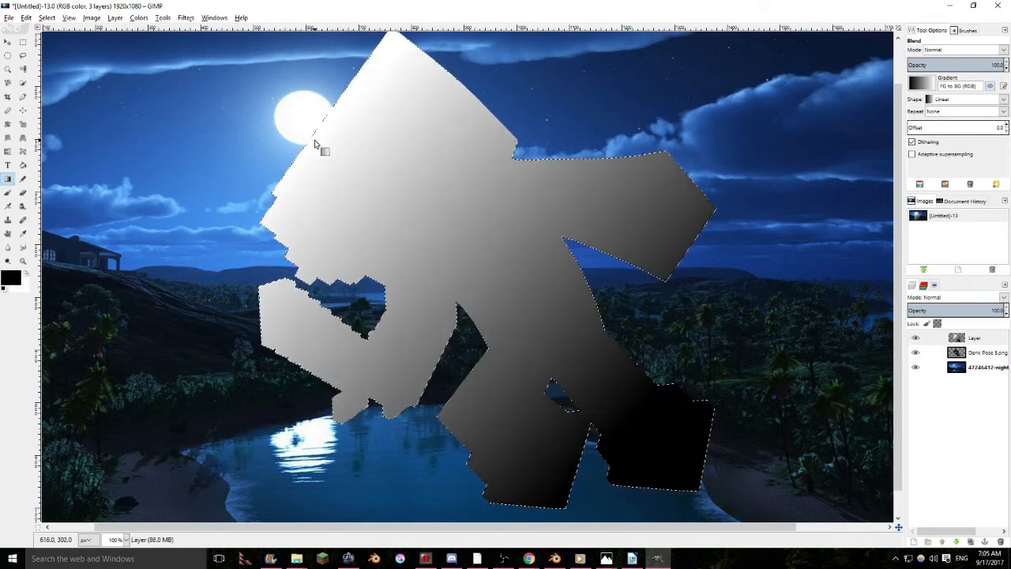
mouse_move(689, 466)
mouse_down()
mouse_move(343, 165)
mouse_move(343, 147)
mouse_up()
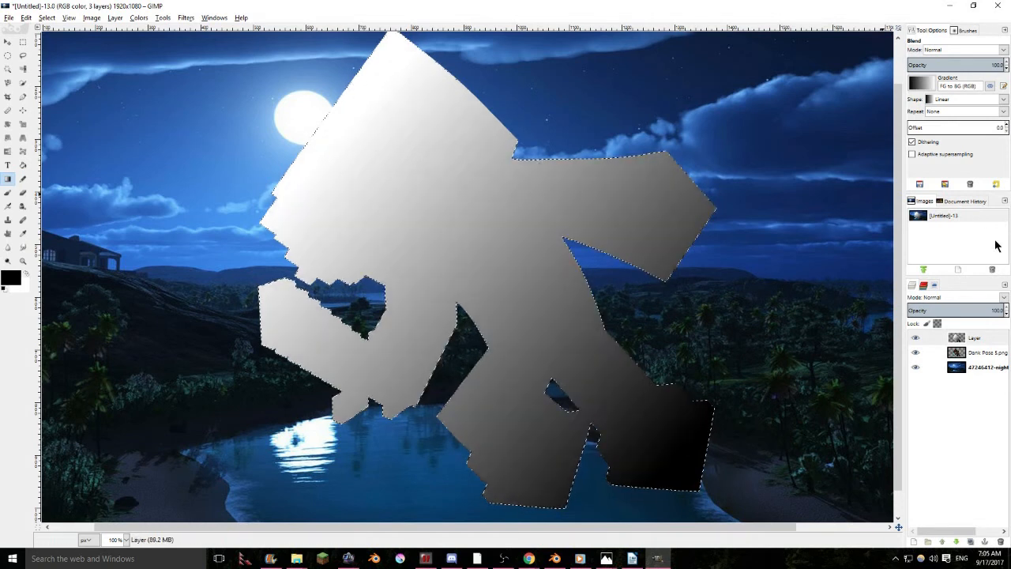
Try the Dodge, Multiply, Overlay, Color and Difference blend modes on the gradient layer over the character
click(1004, 300)
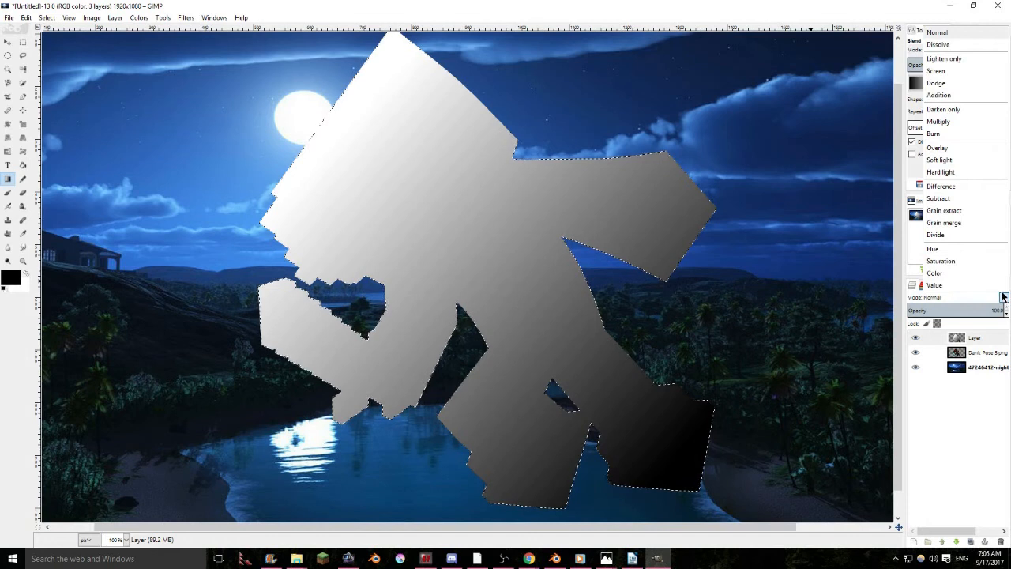
click(932, 84)
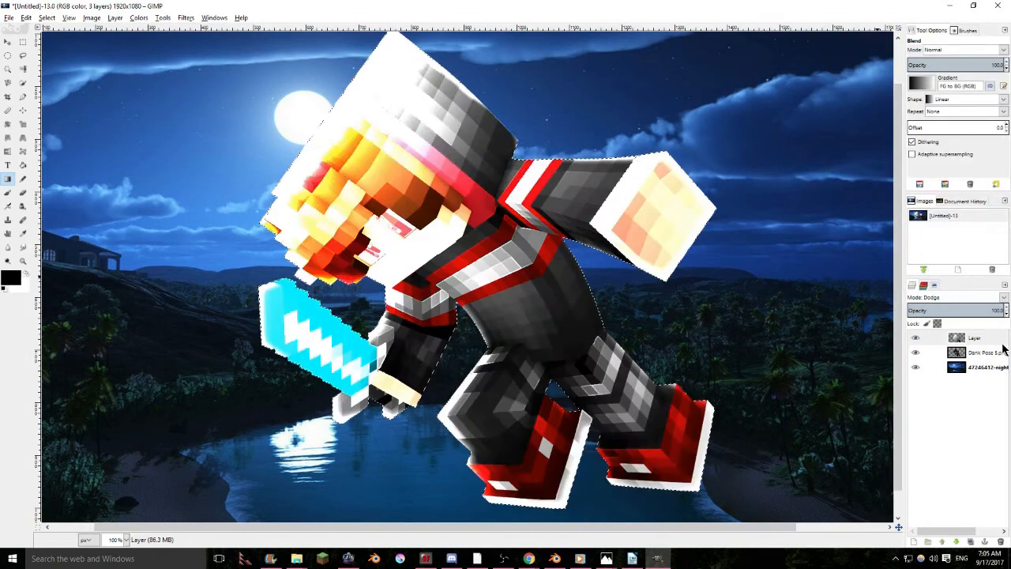
click(1004, 299)
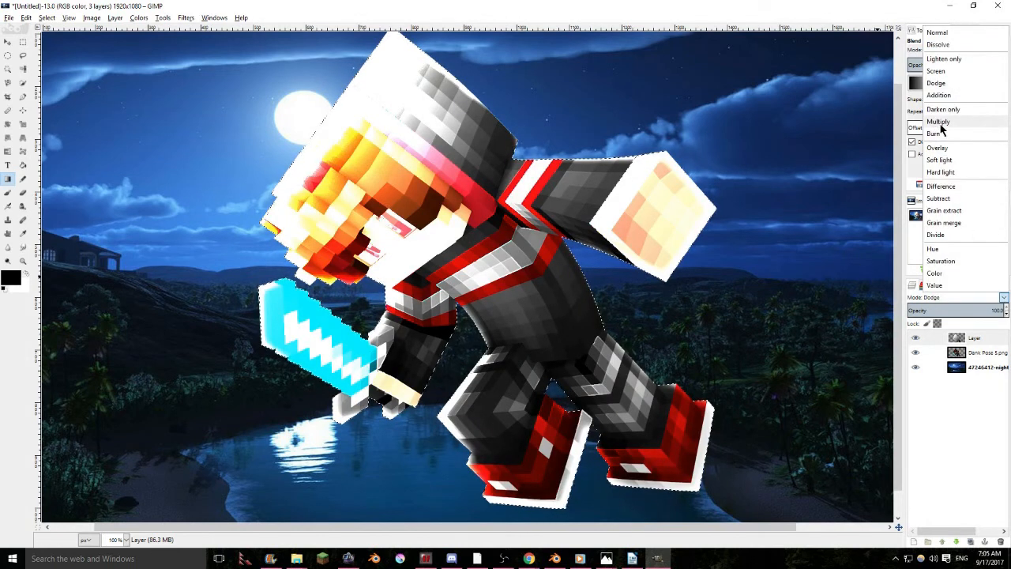
click(934, 129)
click(1004, 300)
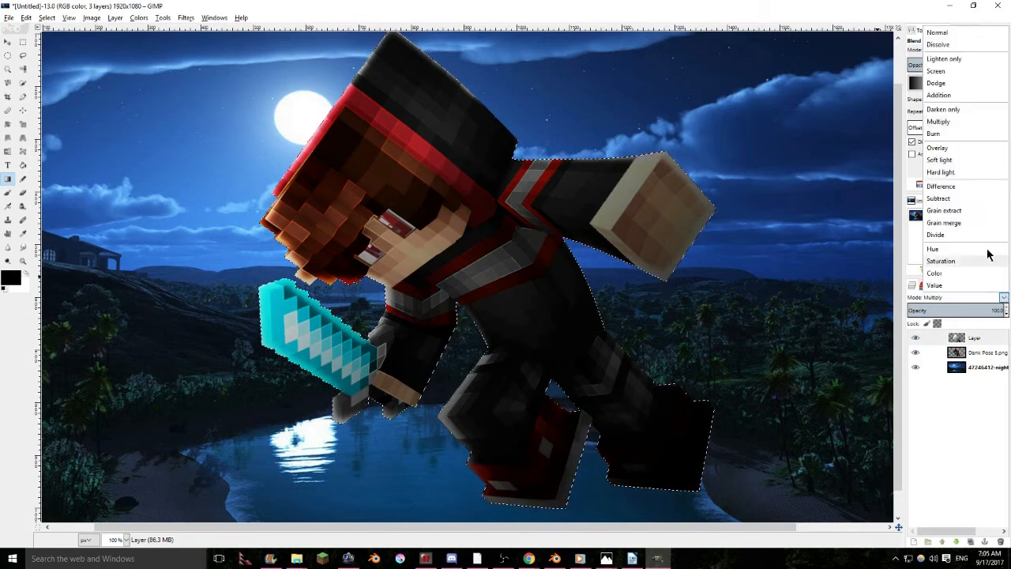
click(974, 150)
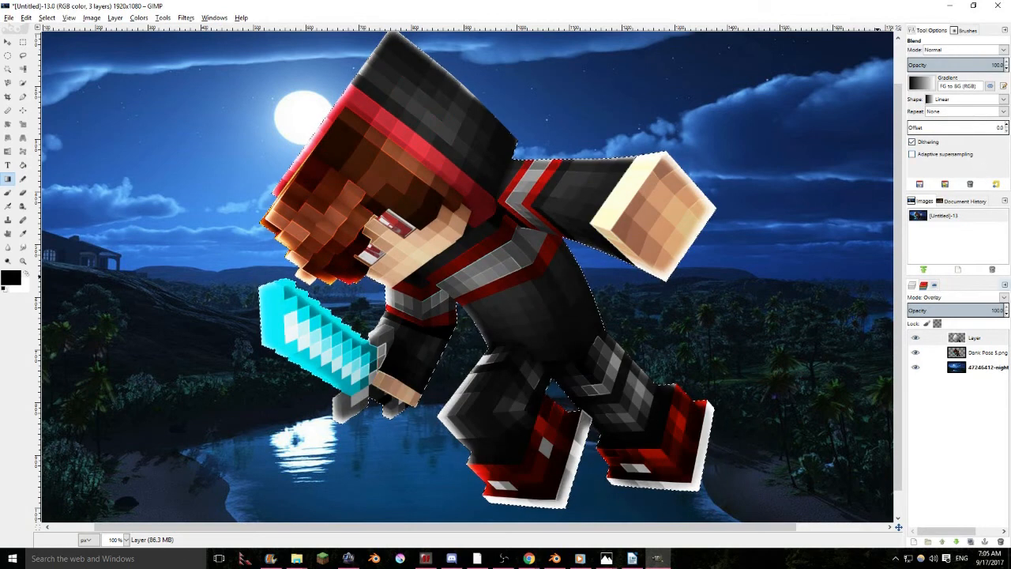
click(1004, 297)
click(922, 274)
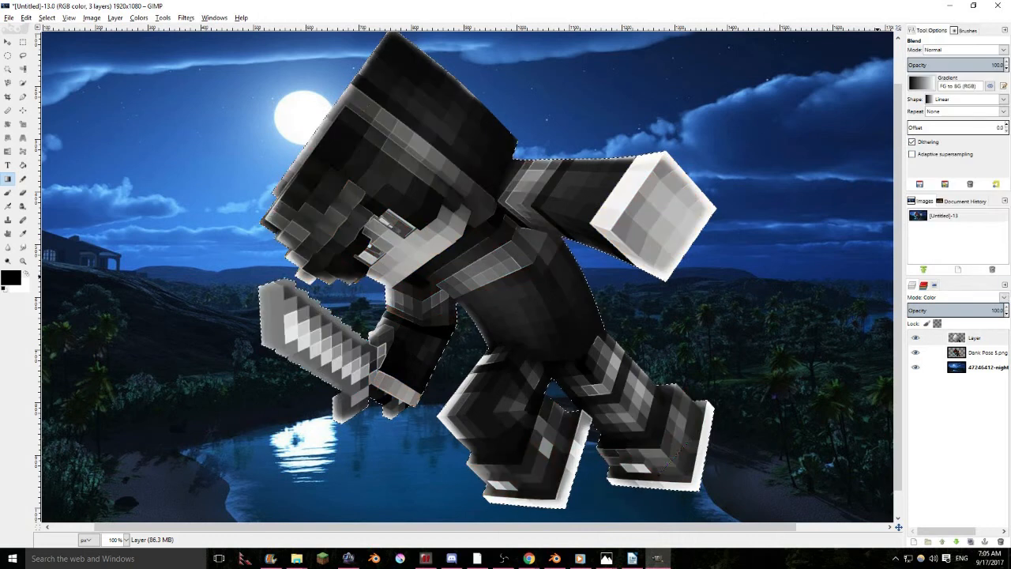
click(1004, 297)
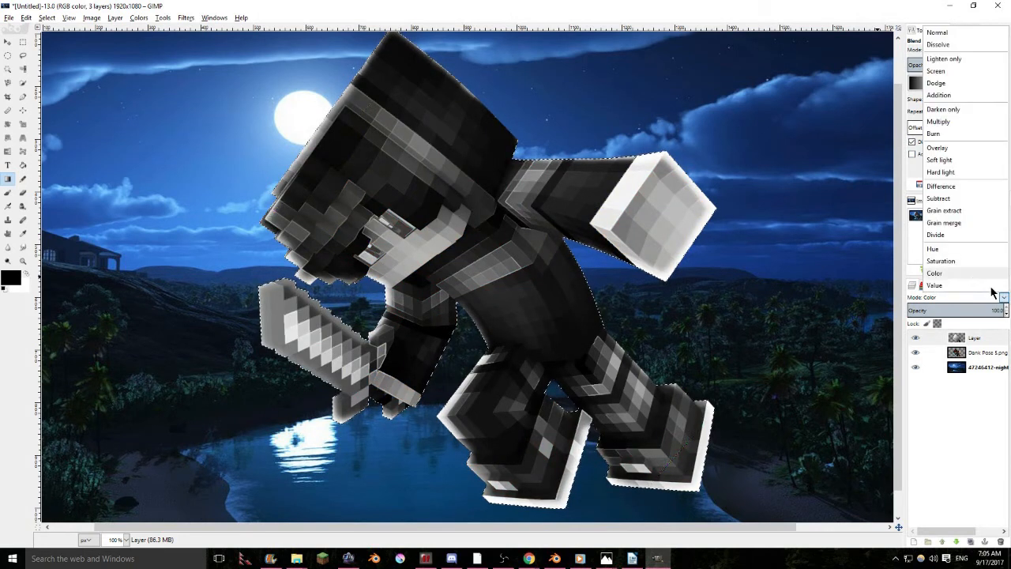
click(956, 190)
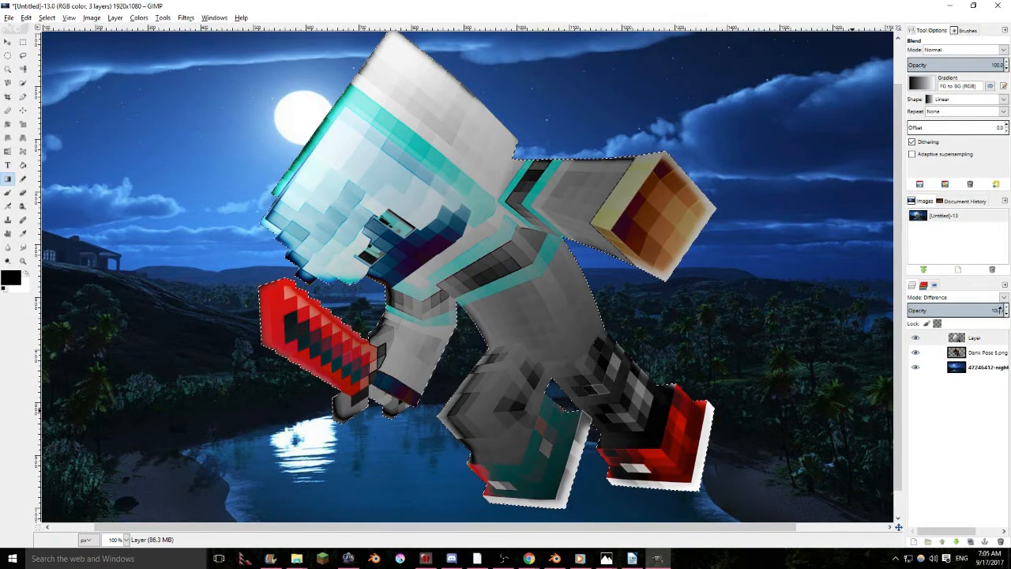
click(1004, 297)
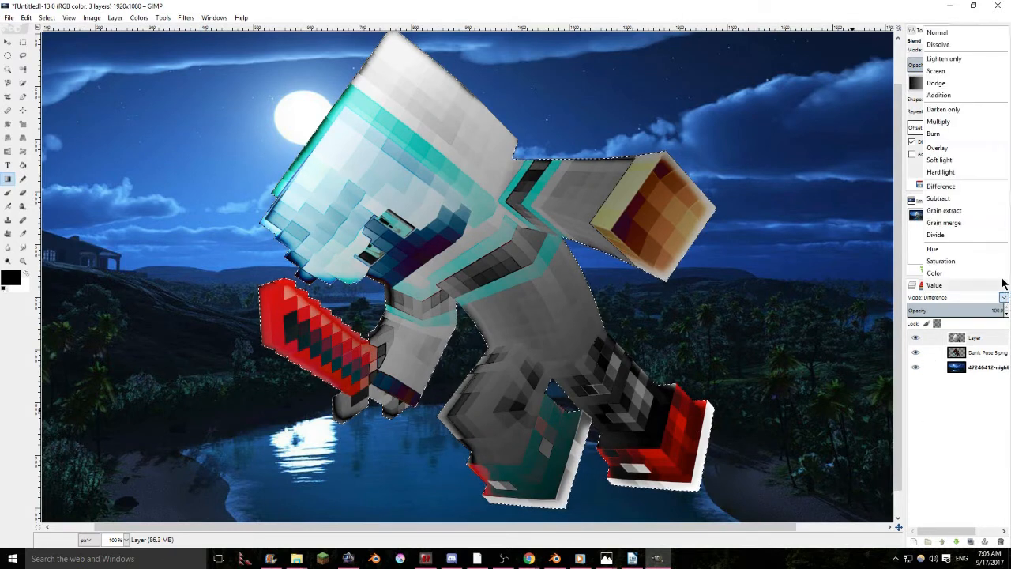
click(958, 148)
Set the gradient layer to Dodge mode and redraw its black-to-white linear gradient diagonally from the character's legs toward the moon
click(1004, 297)
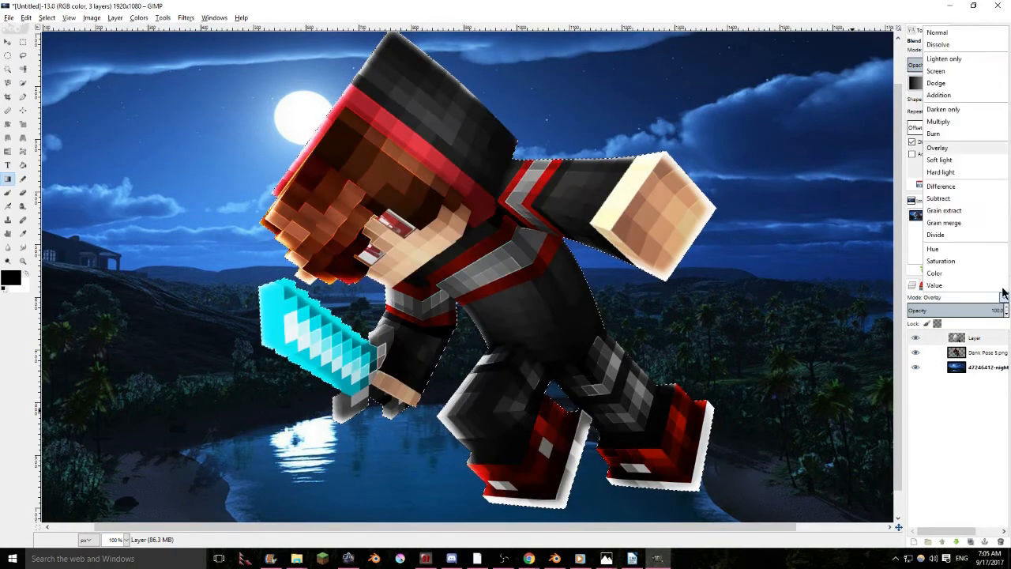
click(948, 83)
mouse_move(682, 418)
mouse_down()
mouse_move(132, 61)
mouse_move(162, 67)
mouse_up()
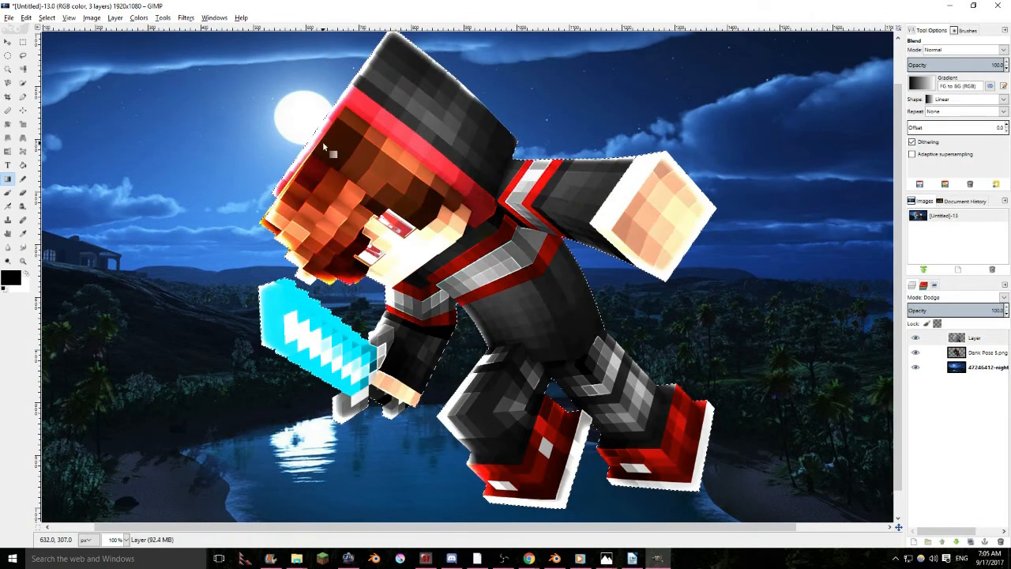
scroll(711, 306, down, 2)
drag(274, 173, 335, 203)
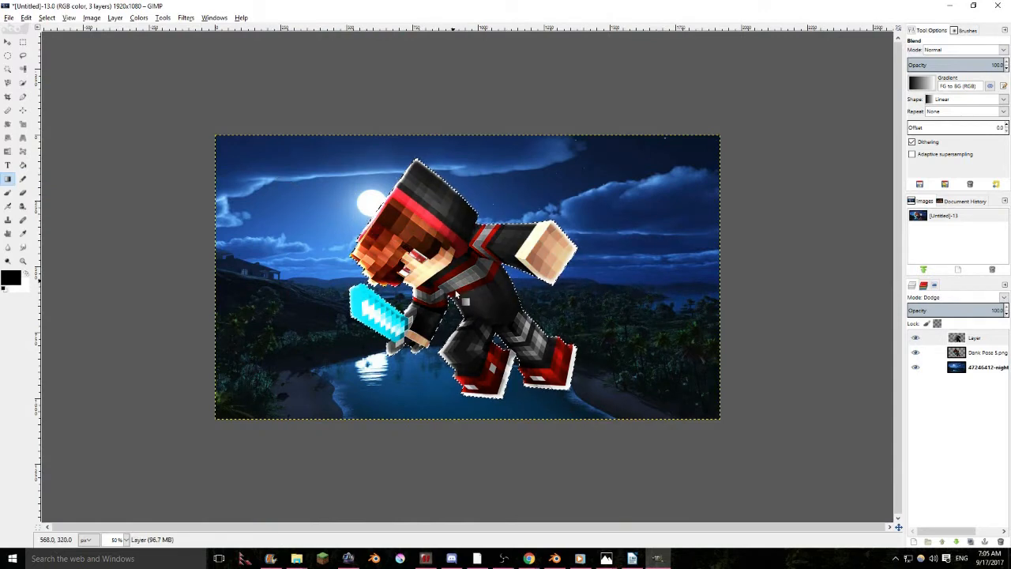
scroll(522, 332, up, 1)
drag(522, 332, 339, 131)
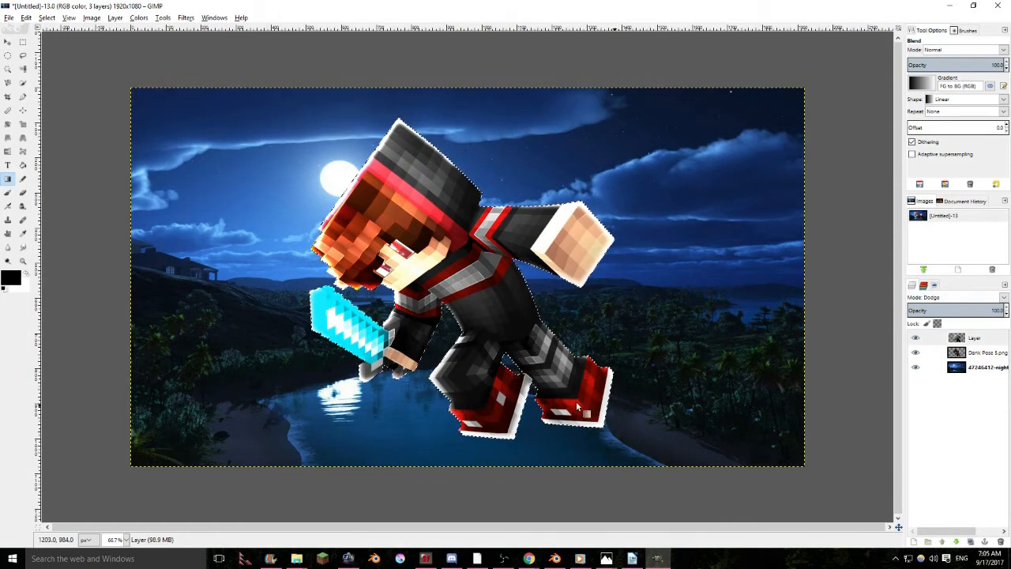
Duplicate the gradient layer, set the copy to Overlay beneath the original, and redraw its gradient from the moon toward the torso
click(971, 541)
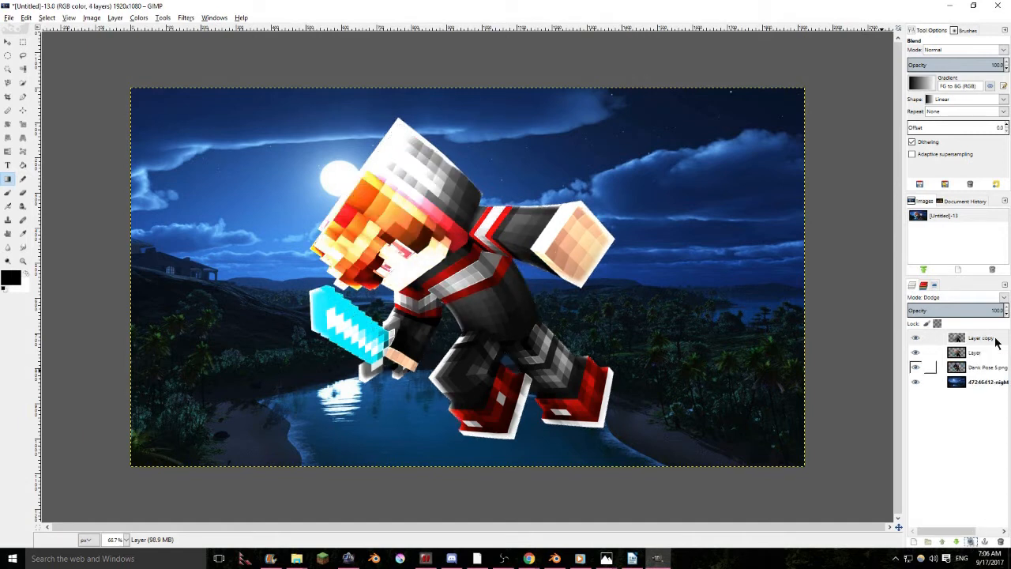
click(1005, 297)
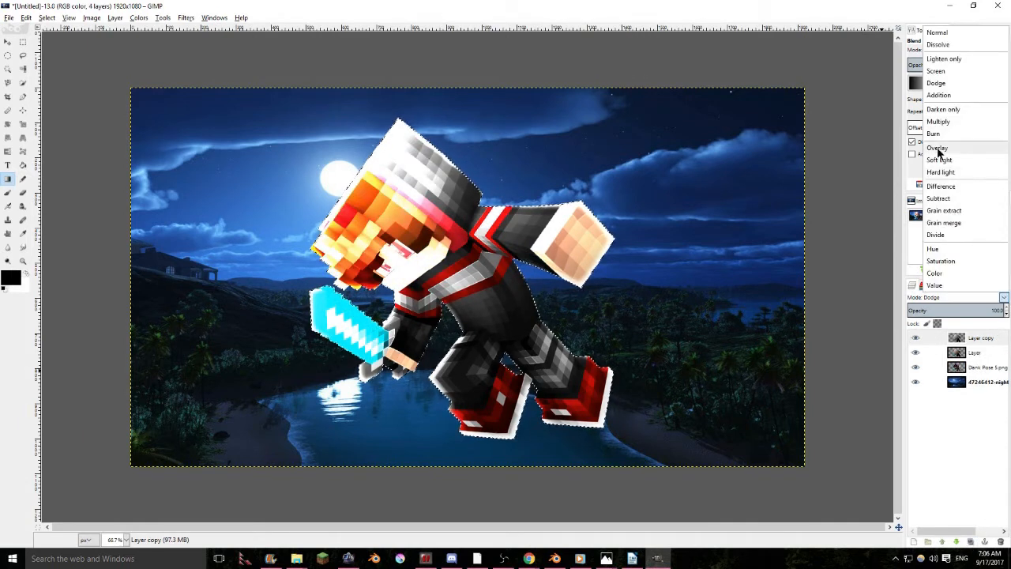
click(939, 150)
drag(976, 337, 976, 357)
drag(267, 124, 463, 271)
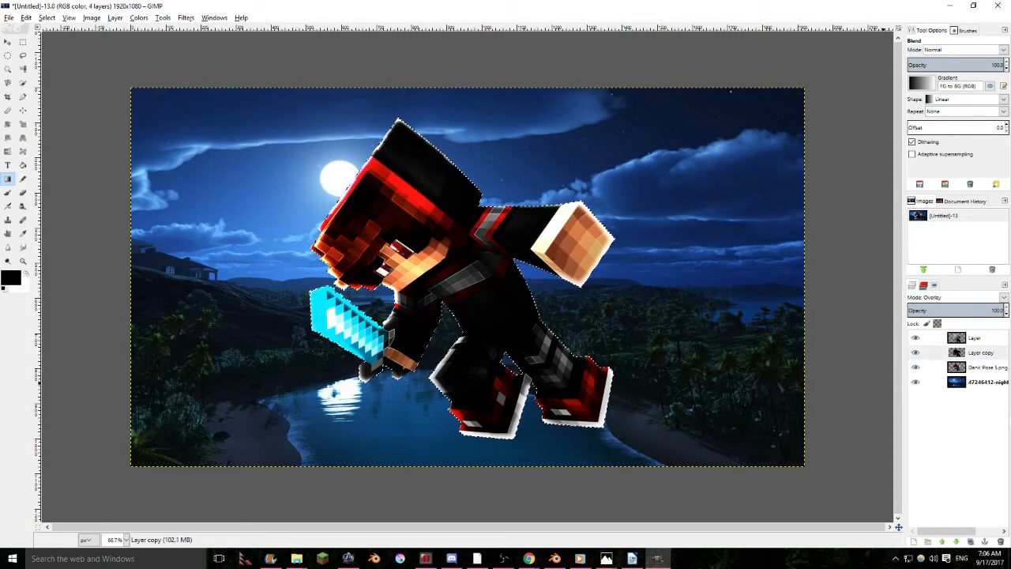
Compare the character with and without the Overlay copy and delete that copy
click(916, 352)
click(917, 352)
click(917, 352)
click(1000, 541)
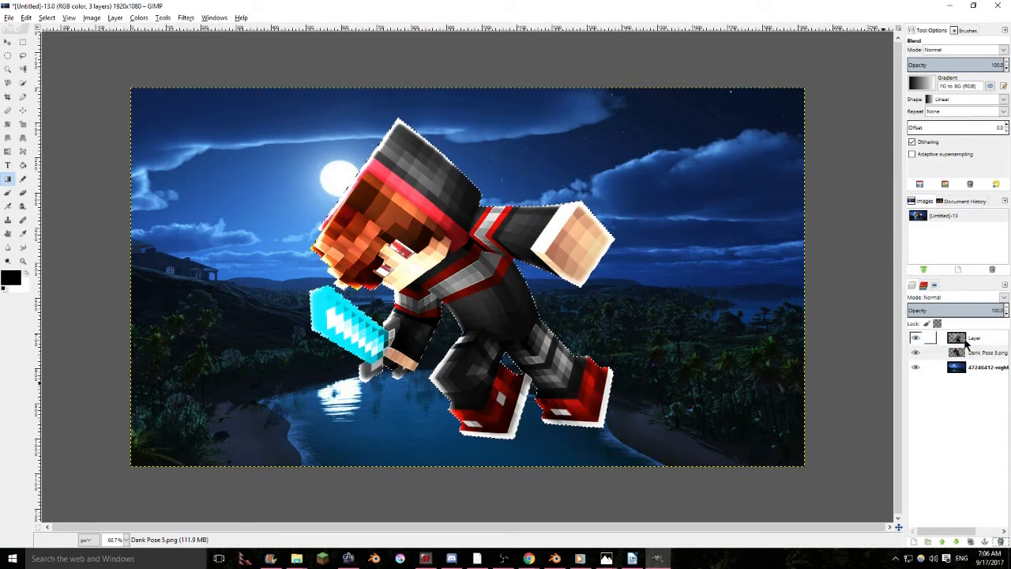
Lower the Dodge gradient layer's opacity to about 76
click(968, 338)
click(978, 352)
click(973, 341)
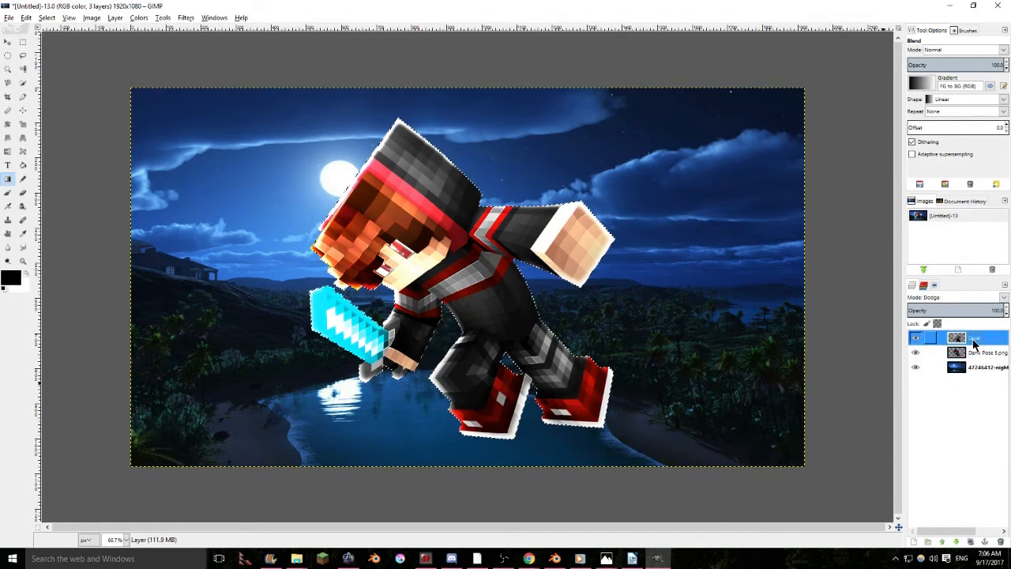
click(966, 309)
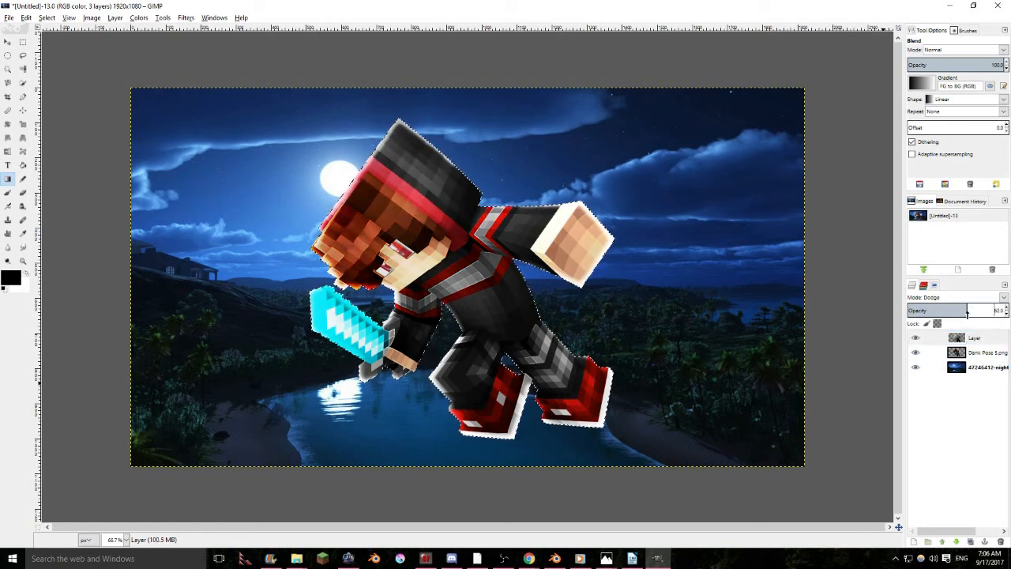
drag(967, 313, 981, 311)
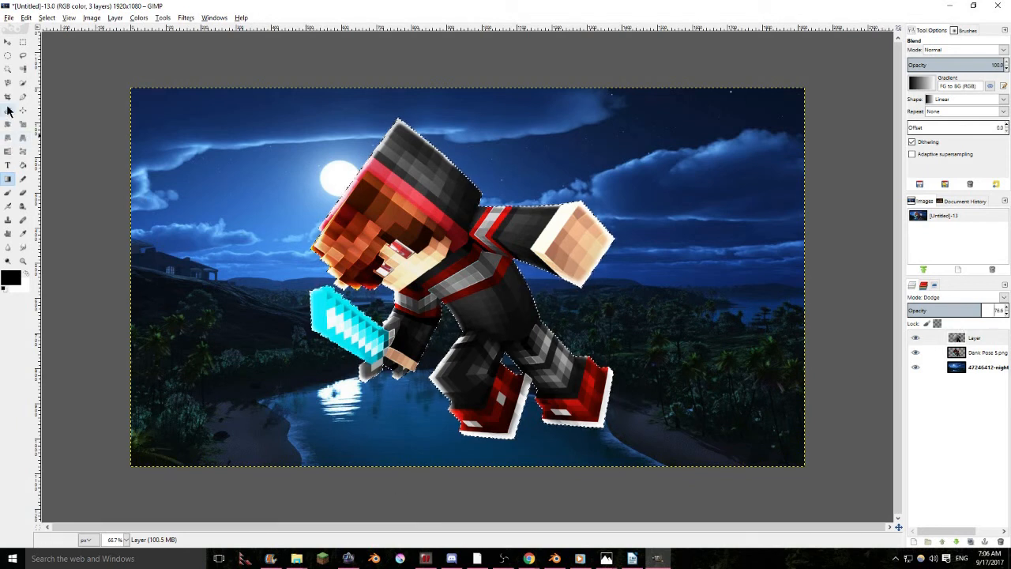
Merge the Dodge gradient layer down into the character layer and clear the selection
click(9, 198)
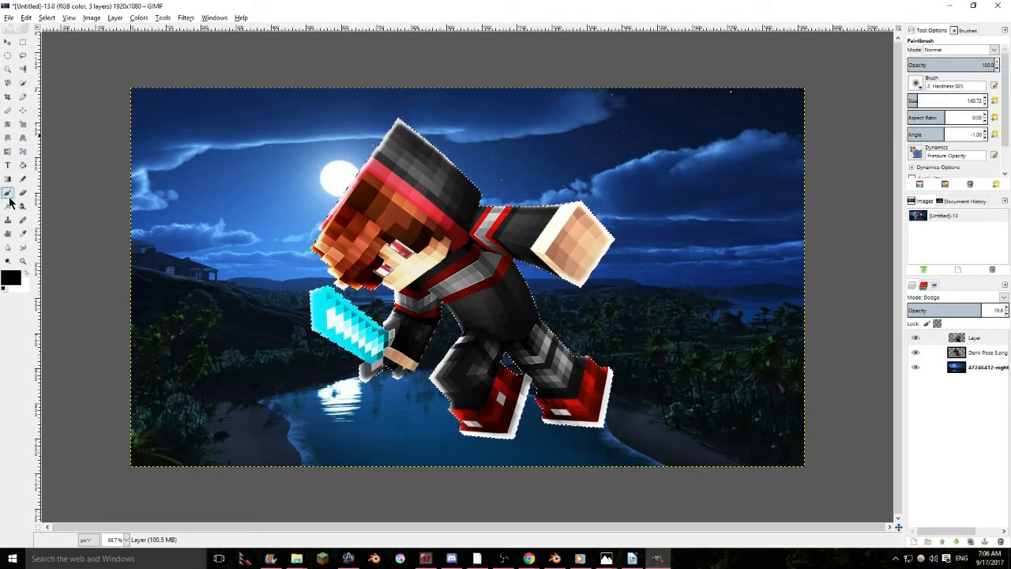
right_click(965, 342)
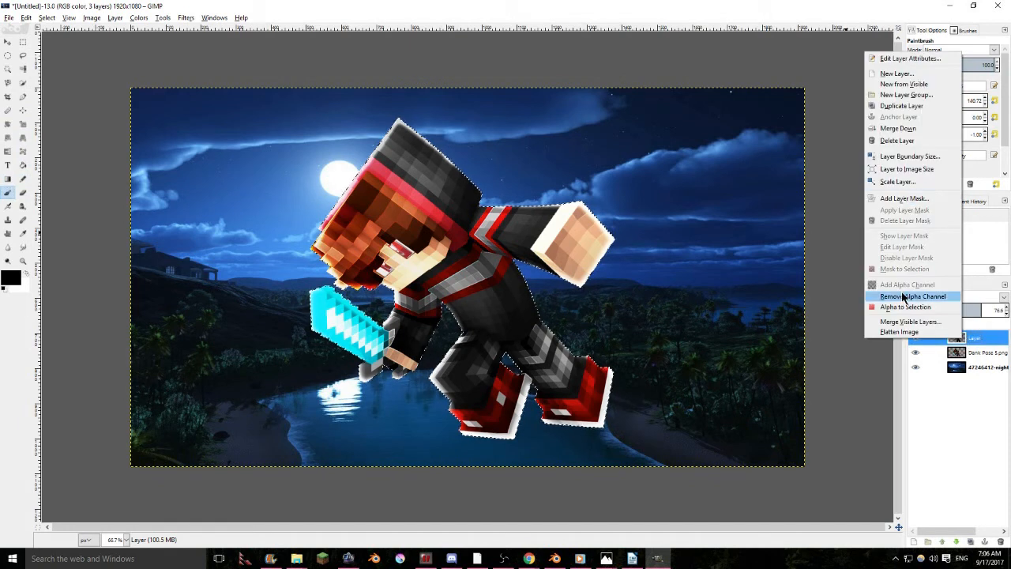
click(903, 307)
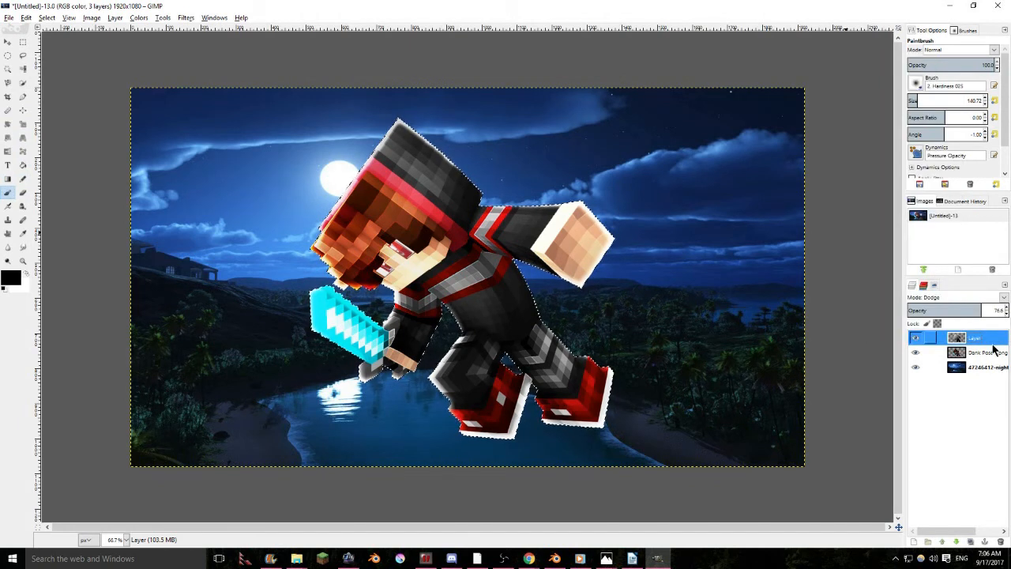
right_click(915, 337)
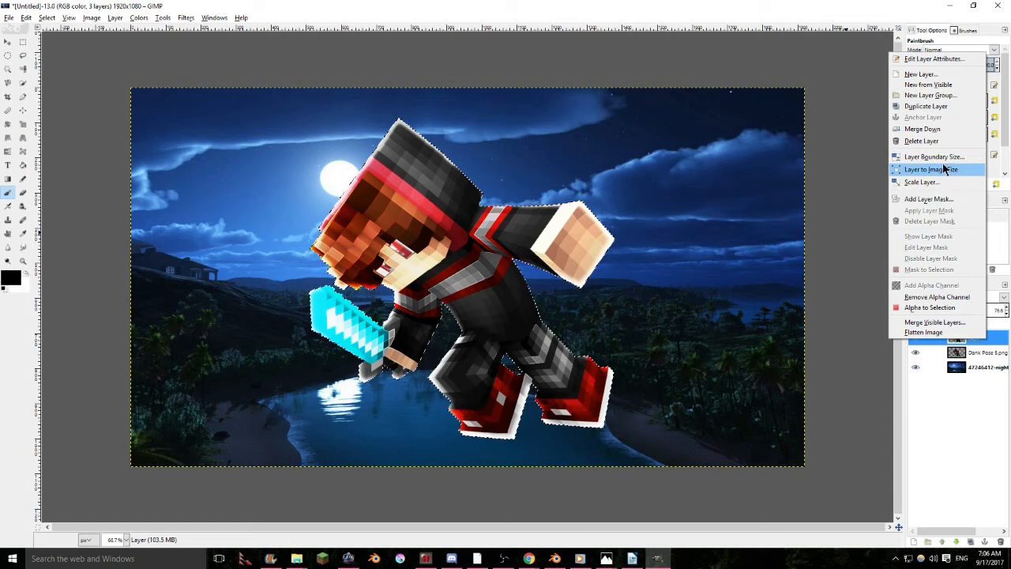
click(934, 141)
click(47, 17)
click(61, 44)
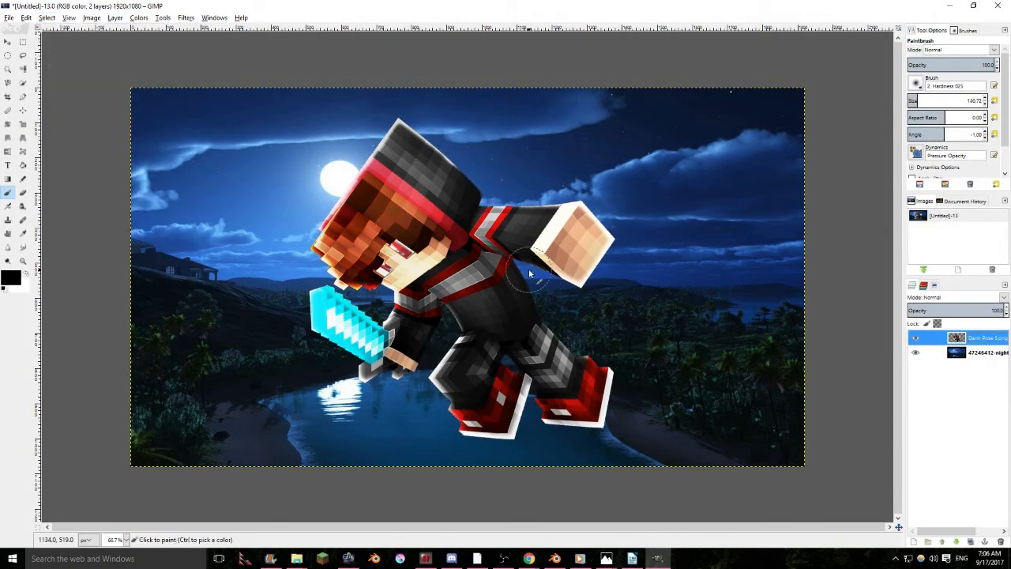
Add a new transparent layer above the character layer
drag(449, 298, 481, 307)
scroll(484, 289, down, 5)
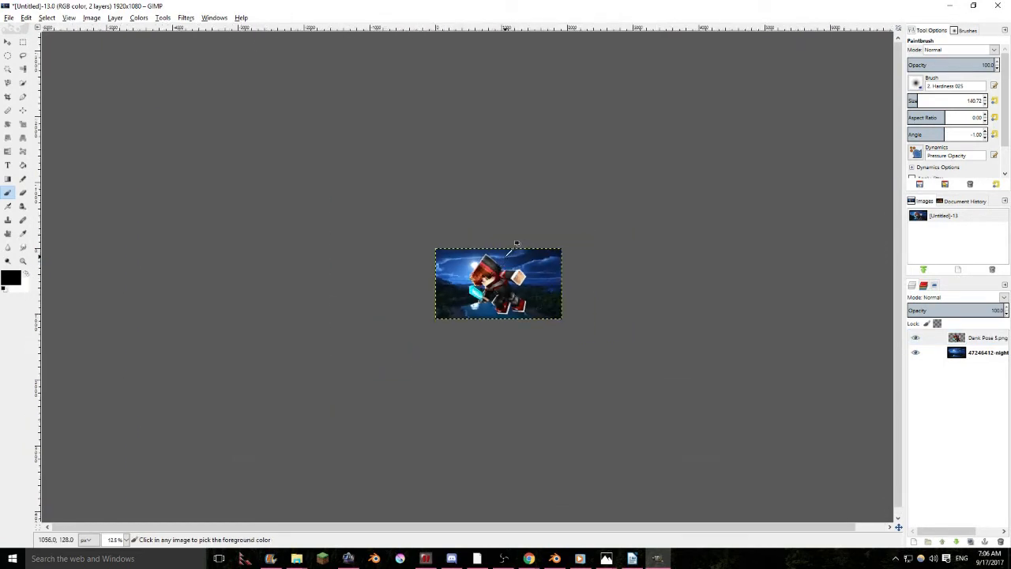
scroll(525, 313, up, 6)
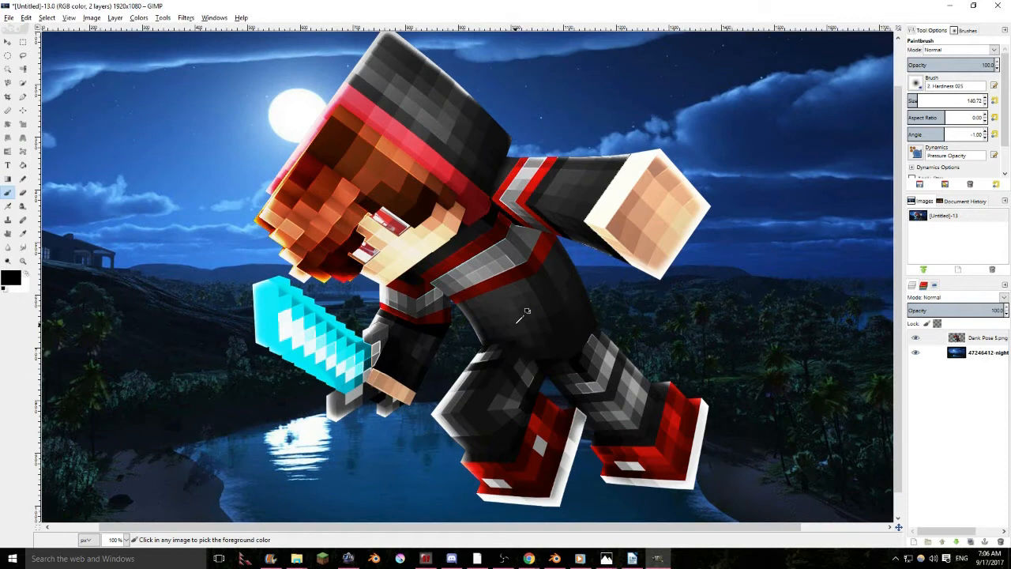
click(913, 542)
click(128, 207)
Paint a white line winding around the sword from handle to tip with the Hardness 075 brush at size 12
scroll(261, 297, up, 3)
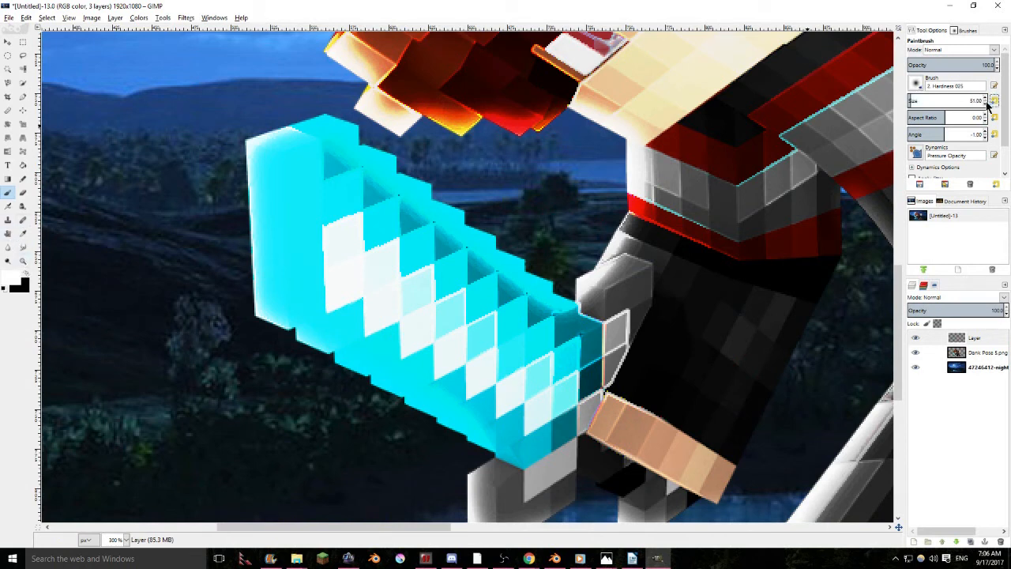
click(915, 83)
click(956, 119)
mouse_move(598, 394)
mouse_down()
mouse_move(584, 387)
mouse_move(608, 320)
mouse_move(557, 265)
mouse_move(487, 398)
mouse_move(426, 474)
mouse_move(391, 383)
mouse_move(452, 252)
mouse_move(495, 190)
mouse_move(470, 158)
mouse_move(264, 399)
mouse_move(236, 253)
mouse_move(327, 115)
mouse_move(220, 121)
mouse_move(389, 162)
mouse_up()
Select the white line's outline from its layer alpha and add a transparent layer directly beneath the line layer
ctrl+scroll(387, 162, down, 4)
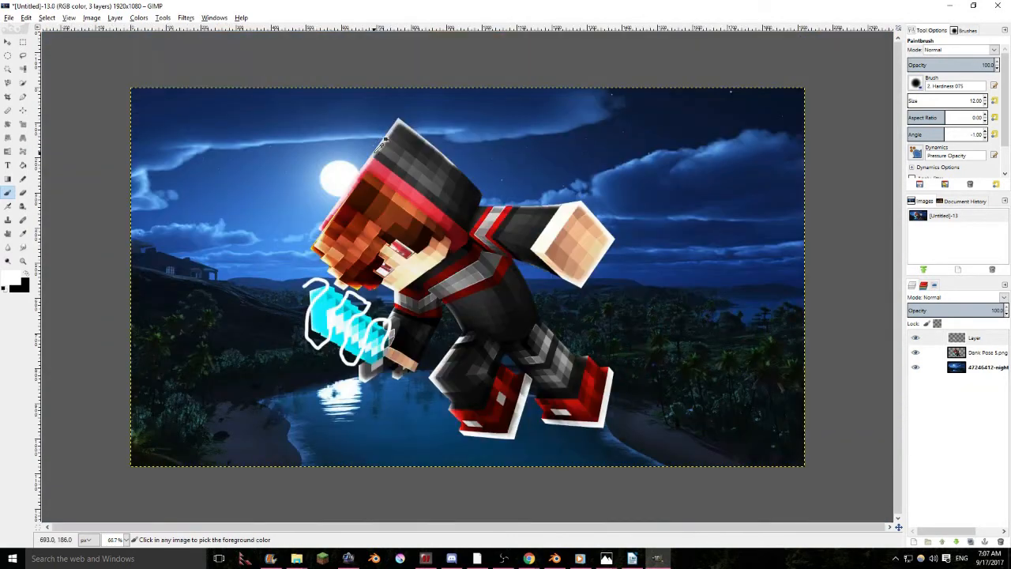
ctrl+scroll(277, 359, up, 3)
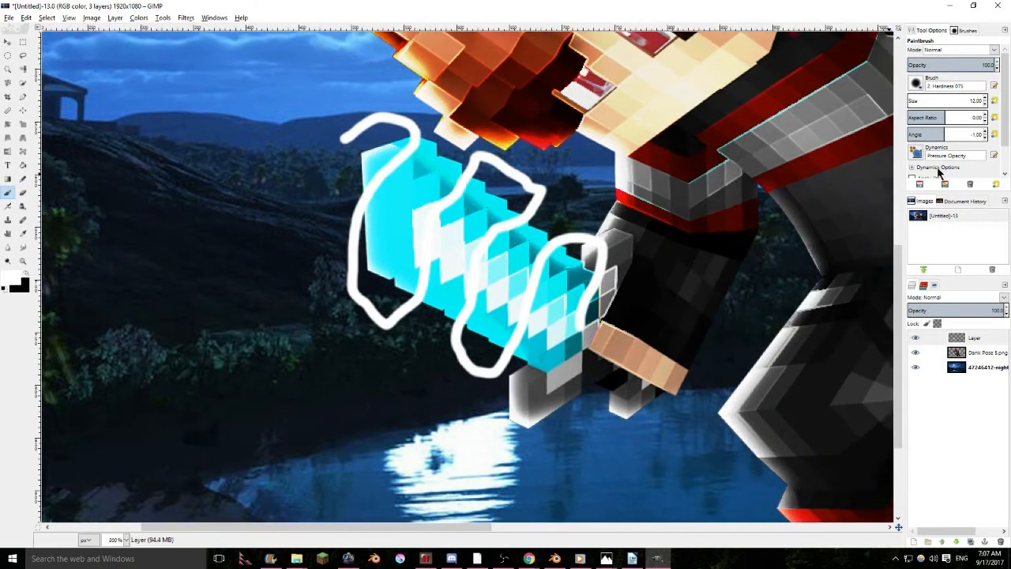
right_click(973, 338)
click(925, 370)
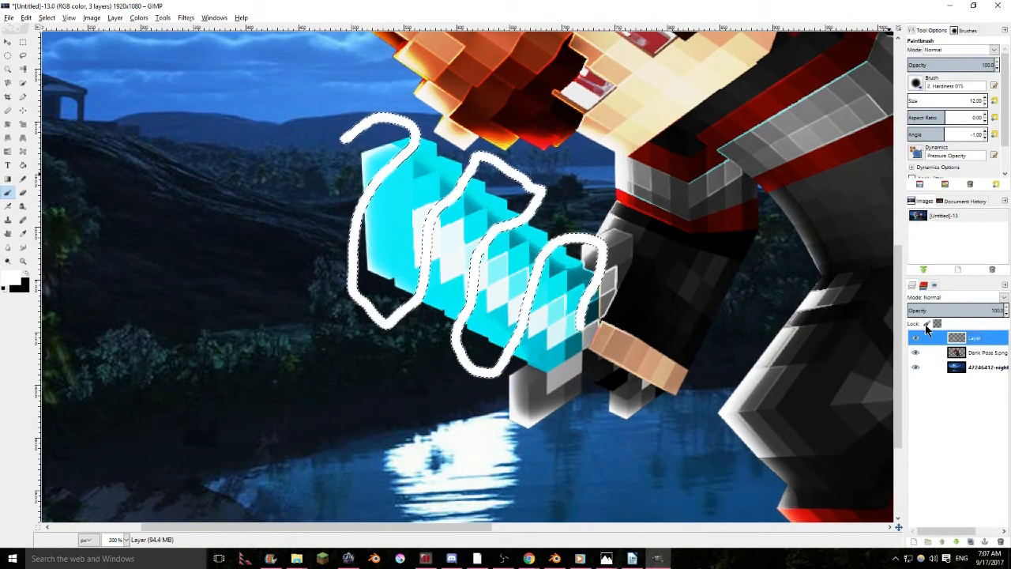
click(915, 542)
click(141, 224)
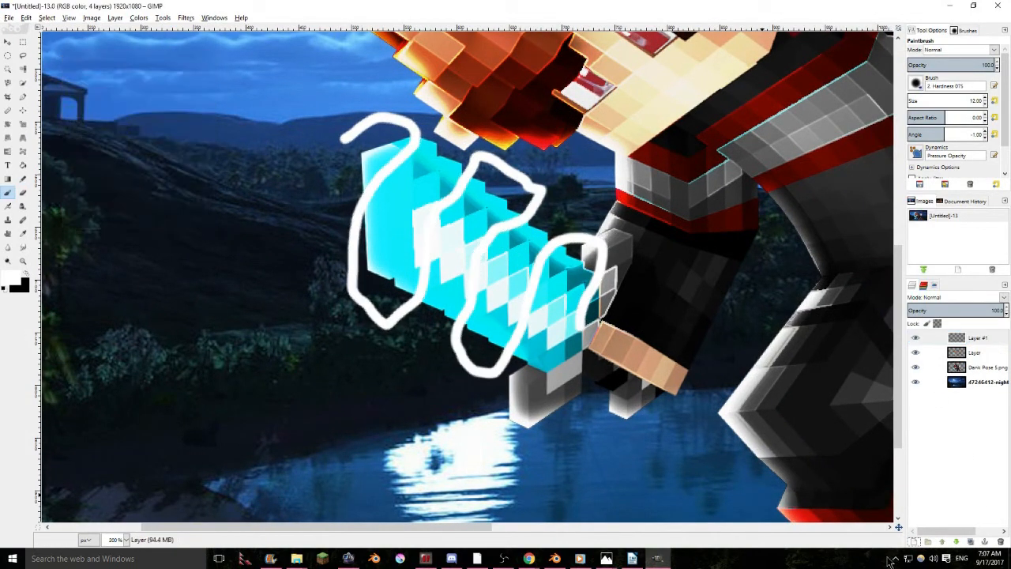
click(967, 545)
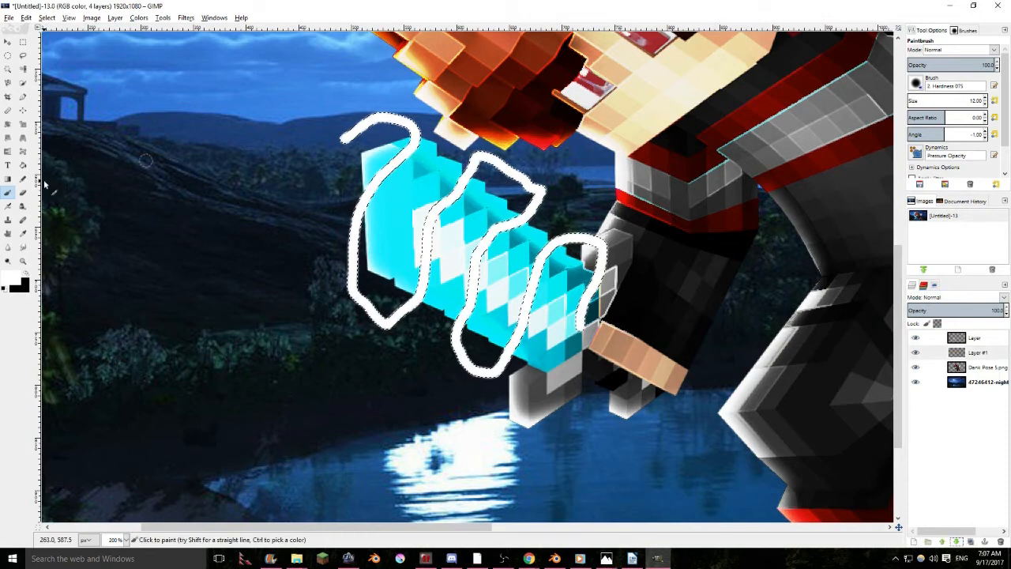
Set the foreground colour to light blue 549fe5
click(26, 272)
click(10, 276)
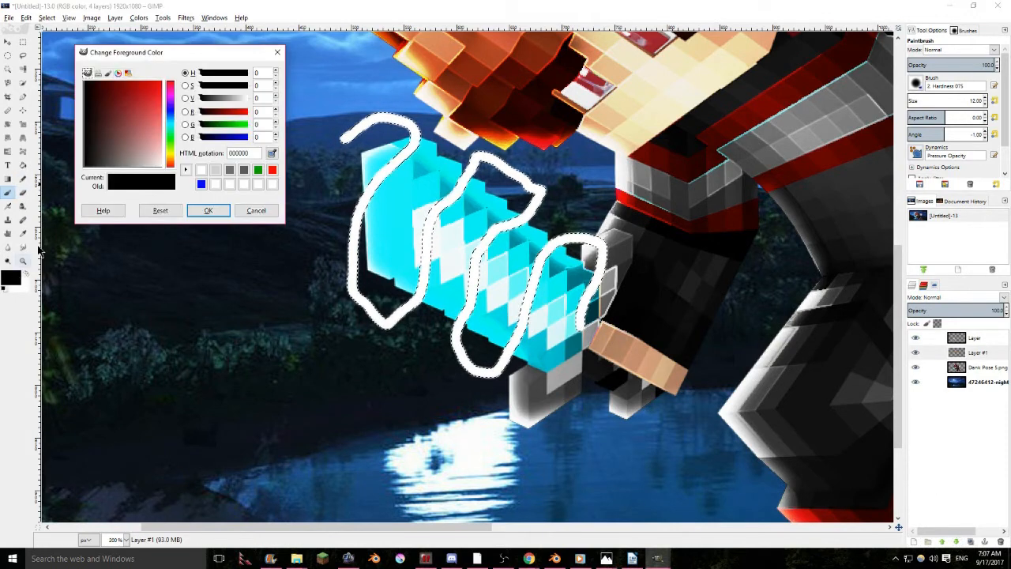
drag(168, 111, 168, 120)
click(157, 118)
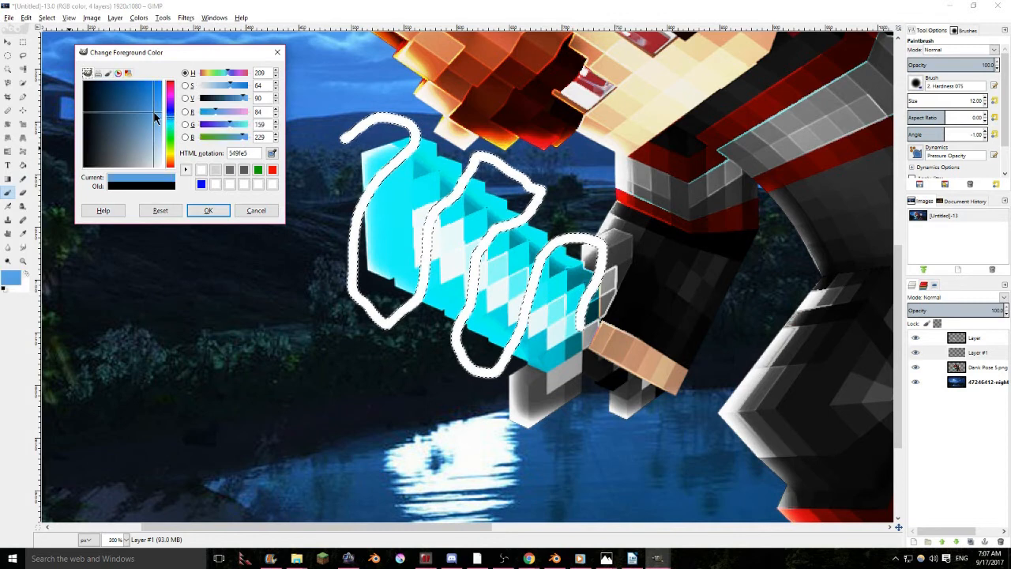
click(207, 210)
Fill the line-shaped selection with the blue on the layer beneath the white line, and clear the selection
click(22, 165)
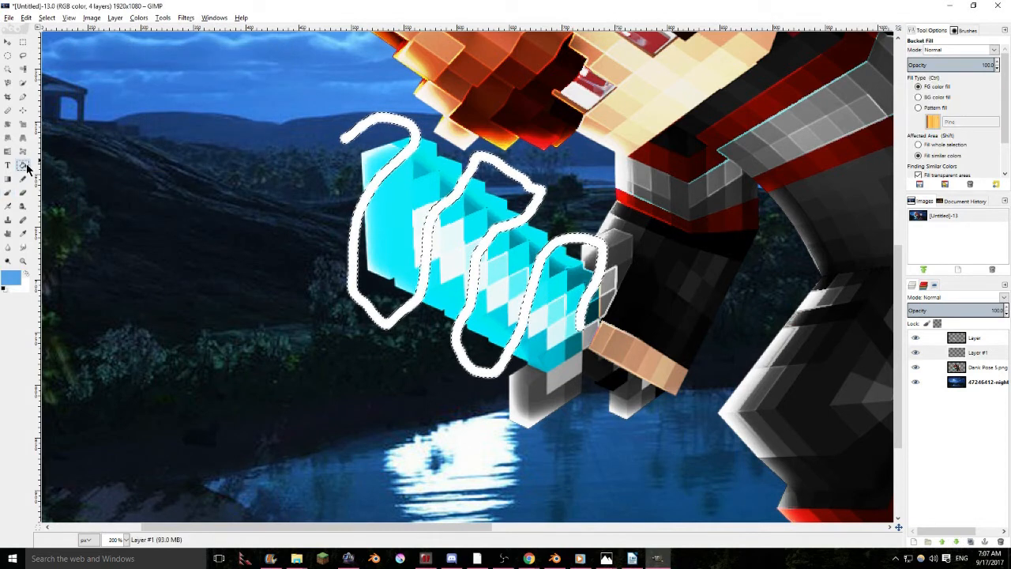
scroll(472, 164, up, 3)
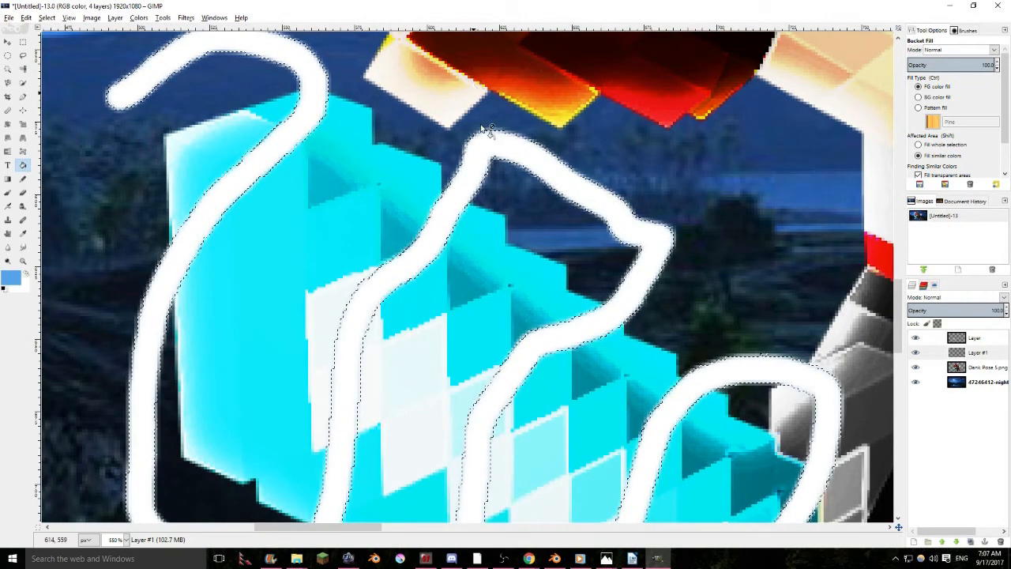
click(916, 337)
click(928, 353)
click(916, 338)
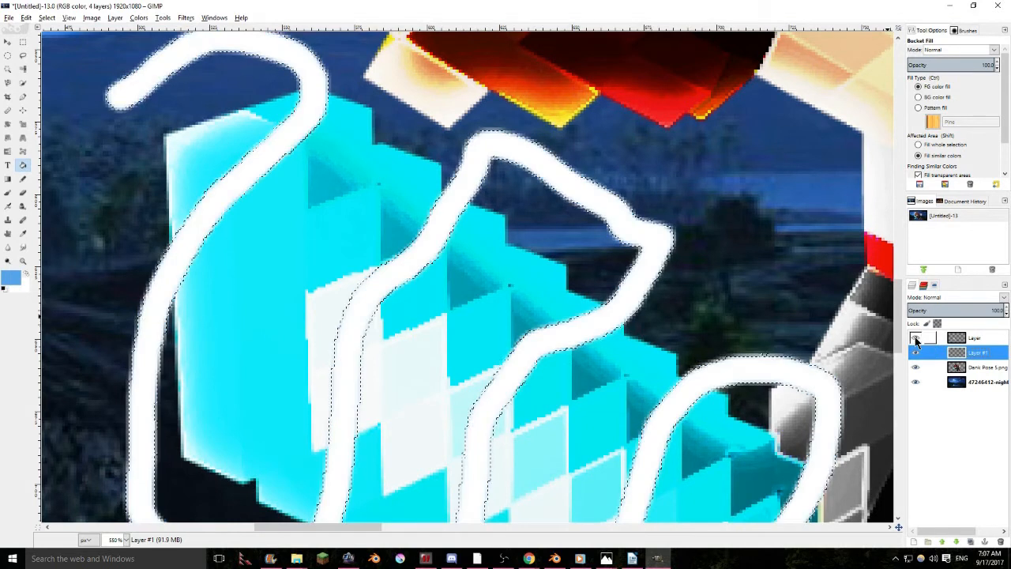
click(46, 18)
click(53, 44)
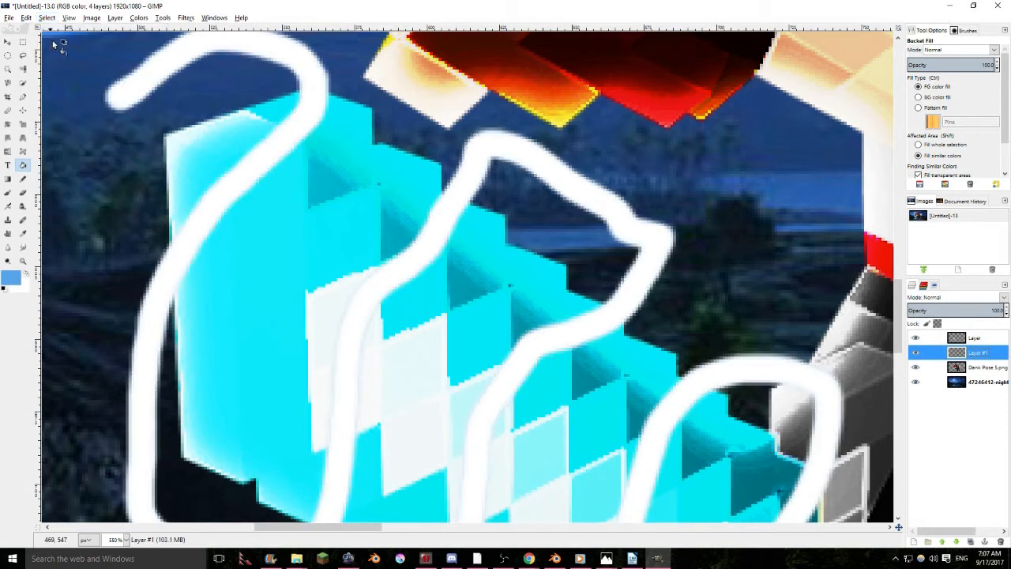
click(187, 17)
mouse_move(207, 79)
click(367, 97)
key(Escape)
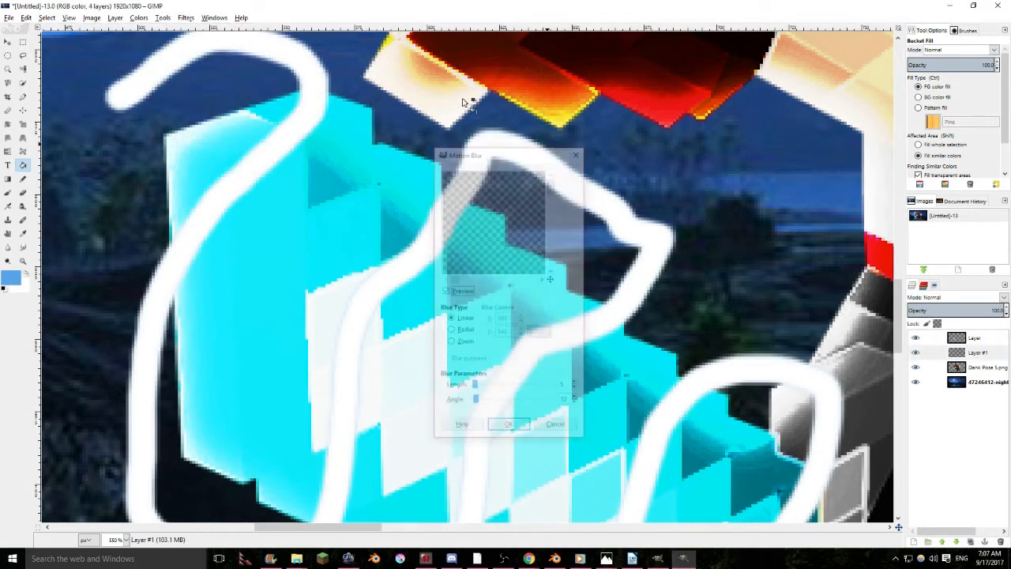
Apply a Gaussian Blur with a 22 px radius to the blue layer so it glows around the white line
click(186, 17)
mouse_move(203, 84)
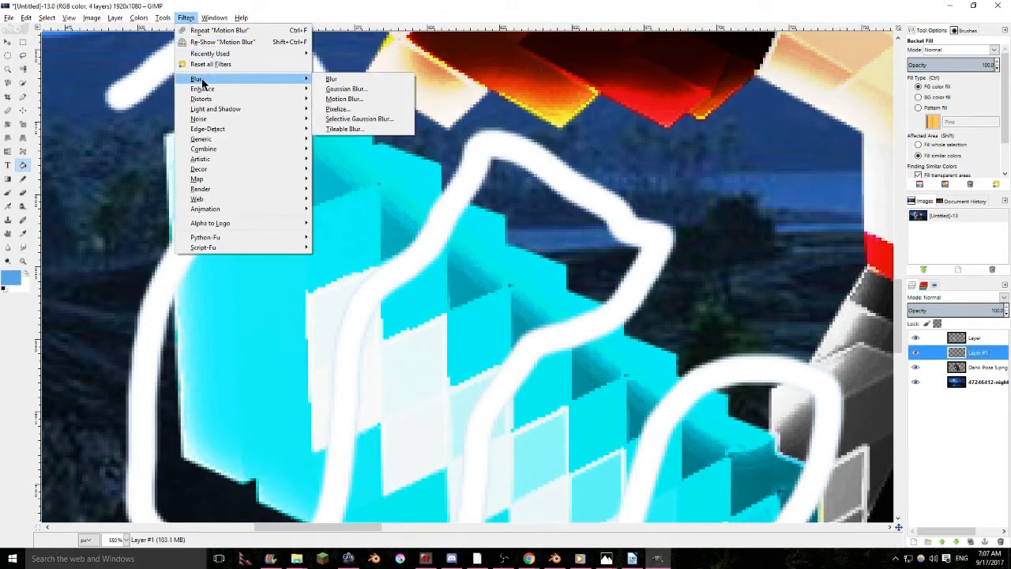
click(364, 90)
drag(435, 245, 250, 174)
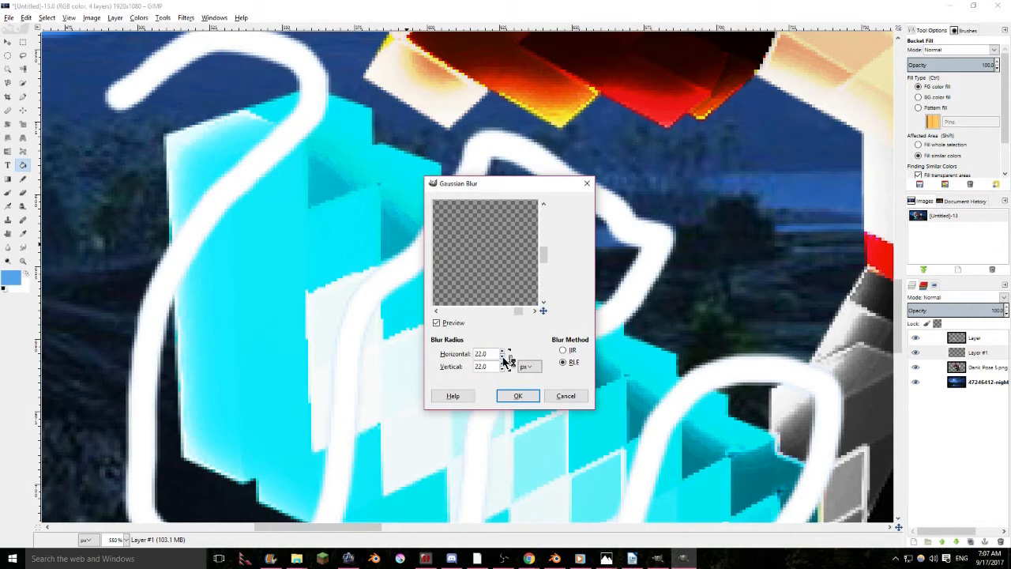
click(518, 396)
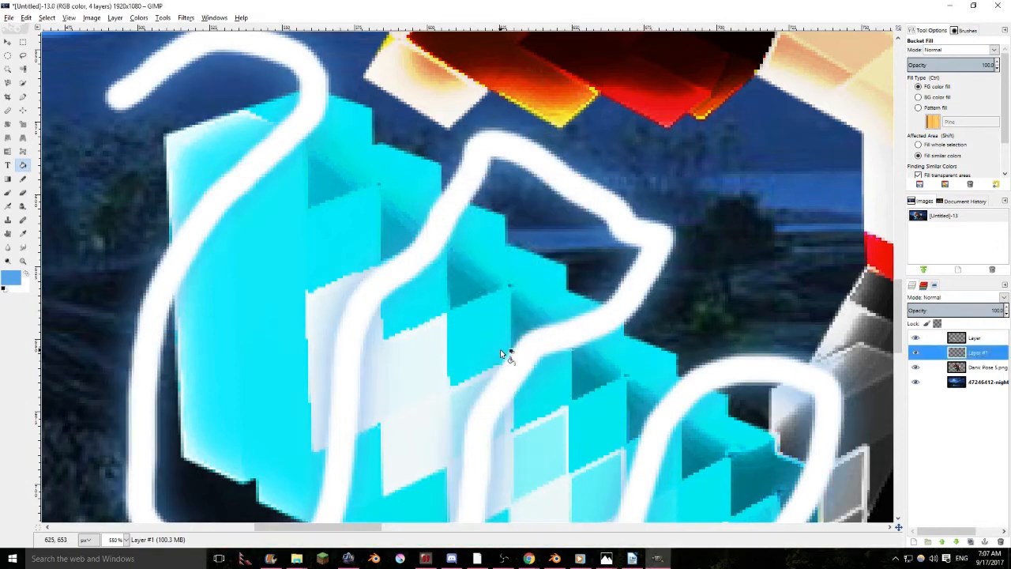
scroll(525, 245, down, 4)
scroll(469, 290, up, 1)
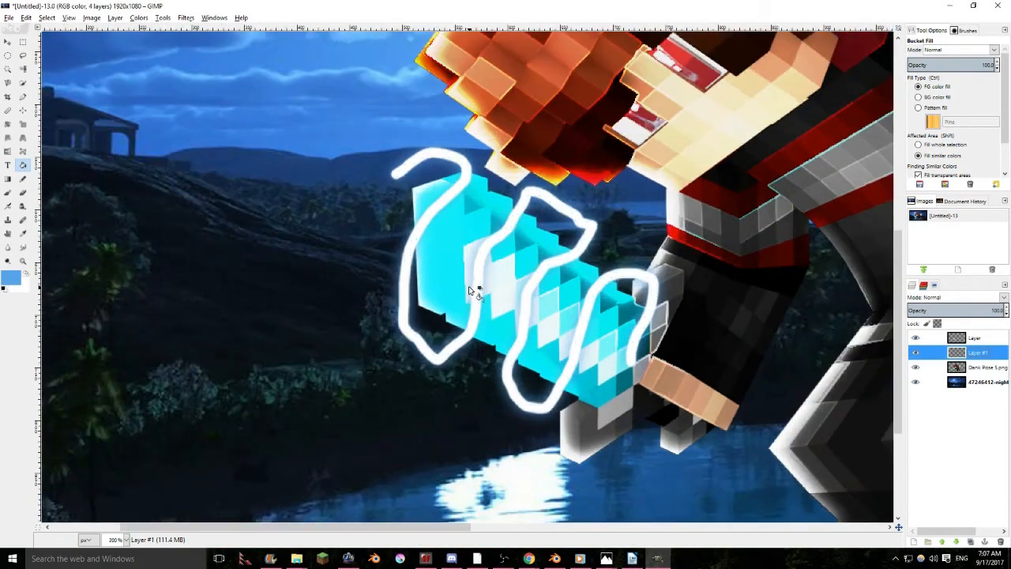
Duplicate the blue glow layer and merge the copy down to strengthen the glow
click(971, 542)
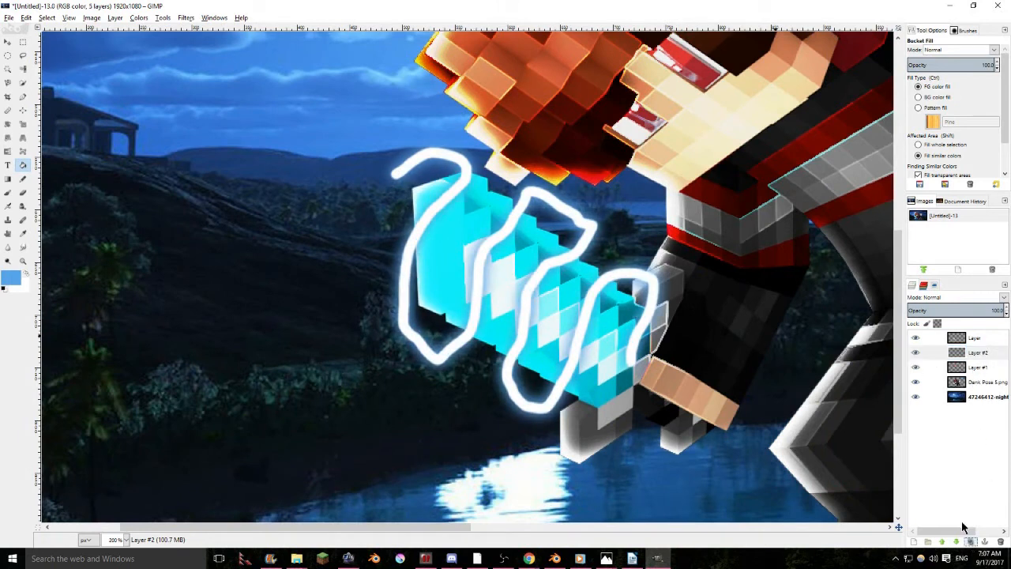
click(968, 310)
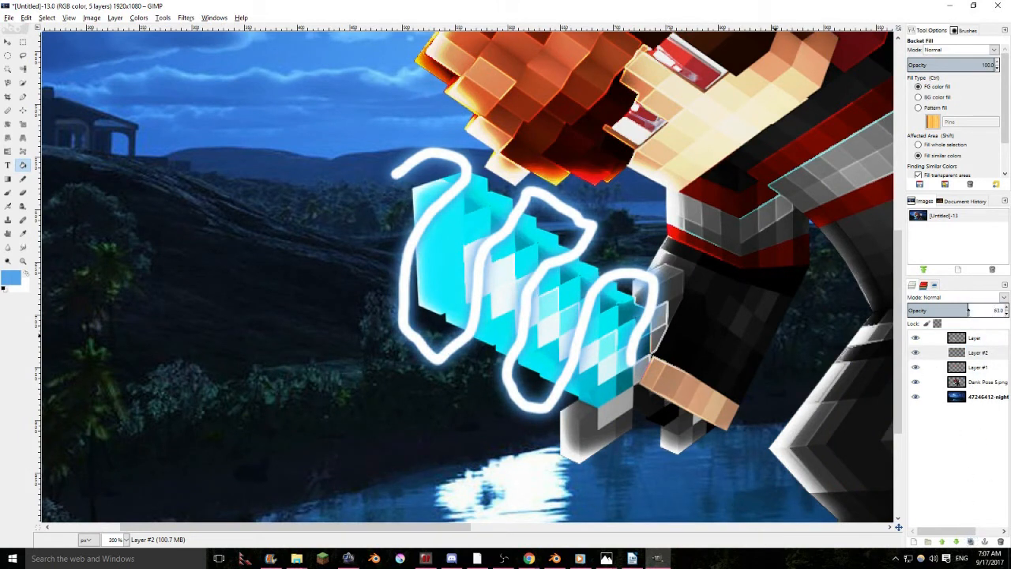
right_click(978, 352)
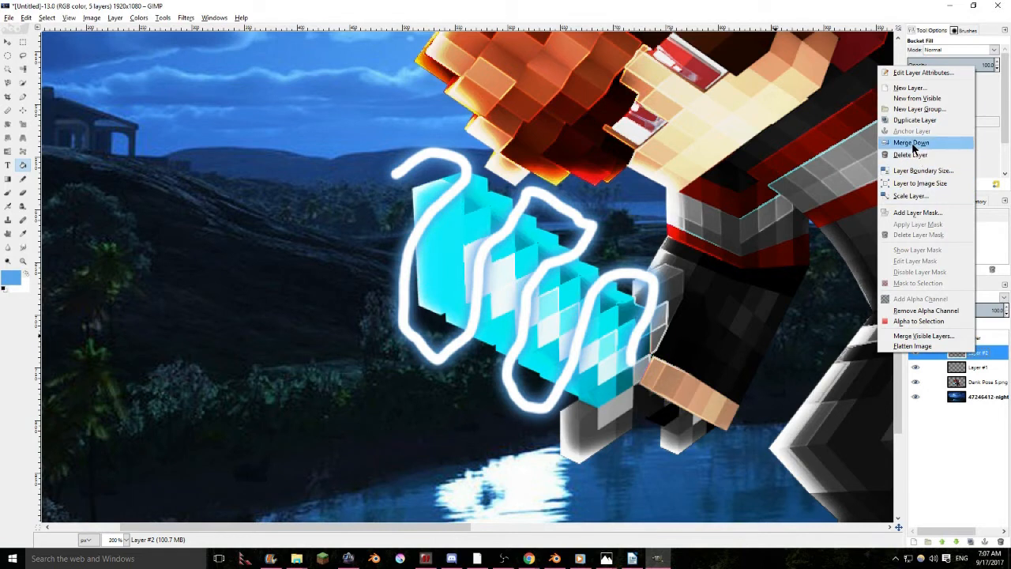
click(912, 143)
Duplicate the glow layer once more, lower the copy's opacity and merge it down
click(971, 541)
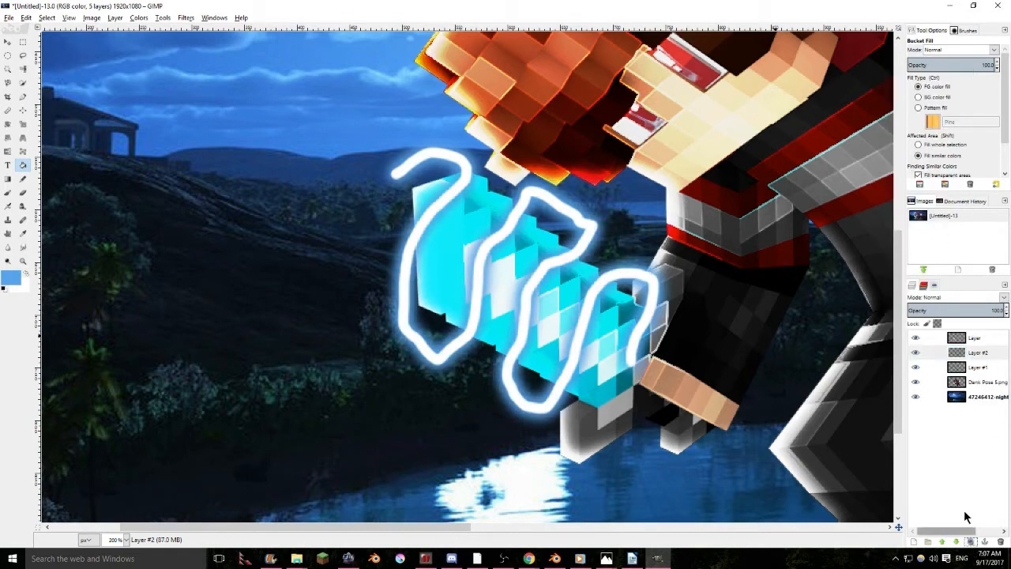
click(970, 312)
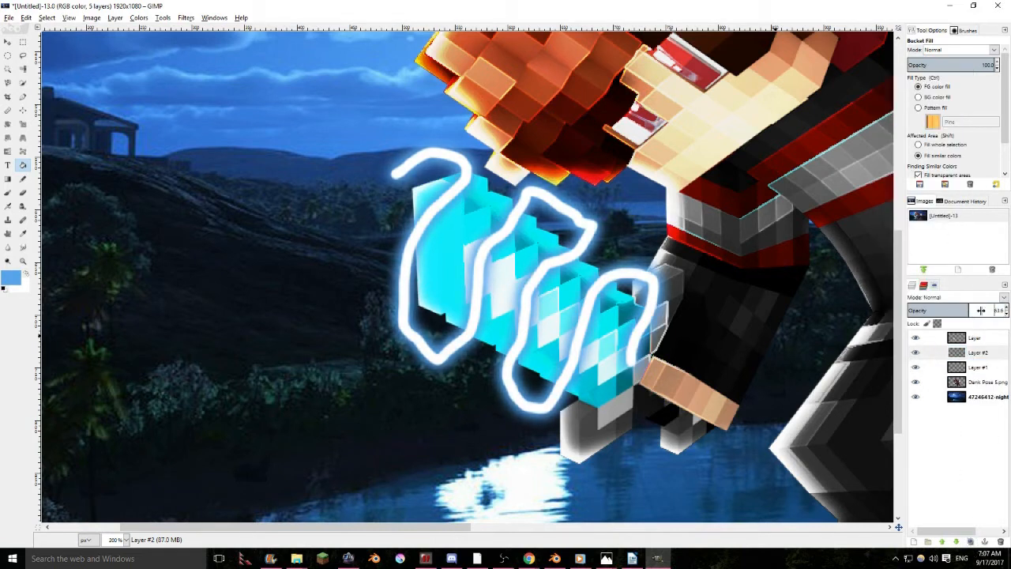
mouse_move(968, 309)
mouse_down()
mouse_move(990, 335)
mouse_move(941, 324)
mouse_move(971, 328)
mouse_up()
right_click(977, 355)
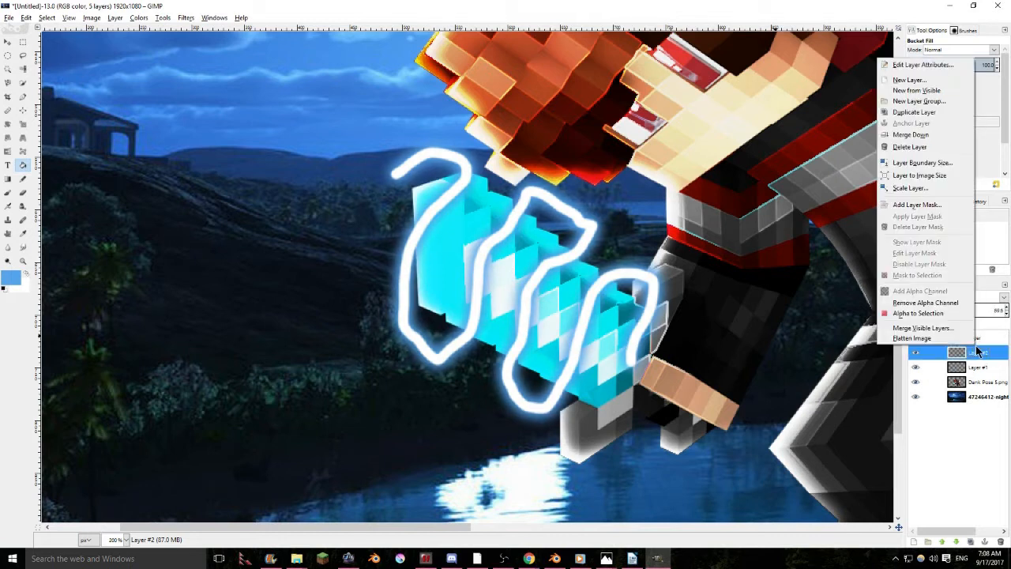
click(921, 134)
Make another copy of the glow layer and apply a Gaussian Blur with a 61 px radius to it
key(ctrl+z)
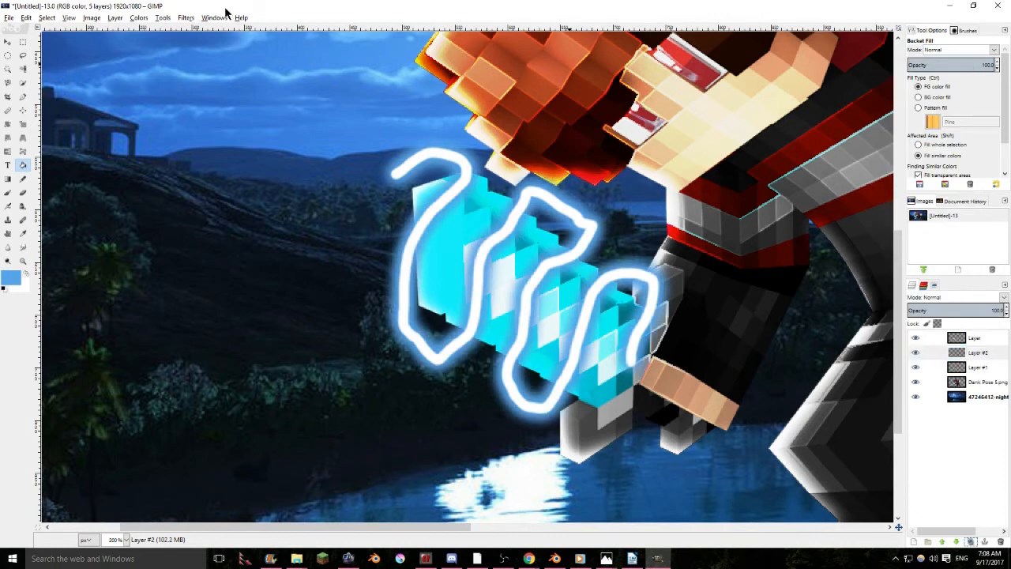
click(185, 17)
mouse_move(197, 81)
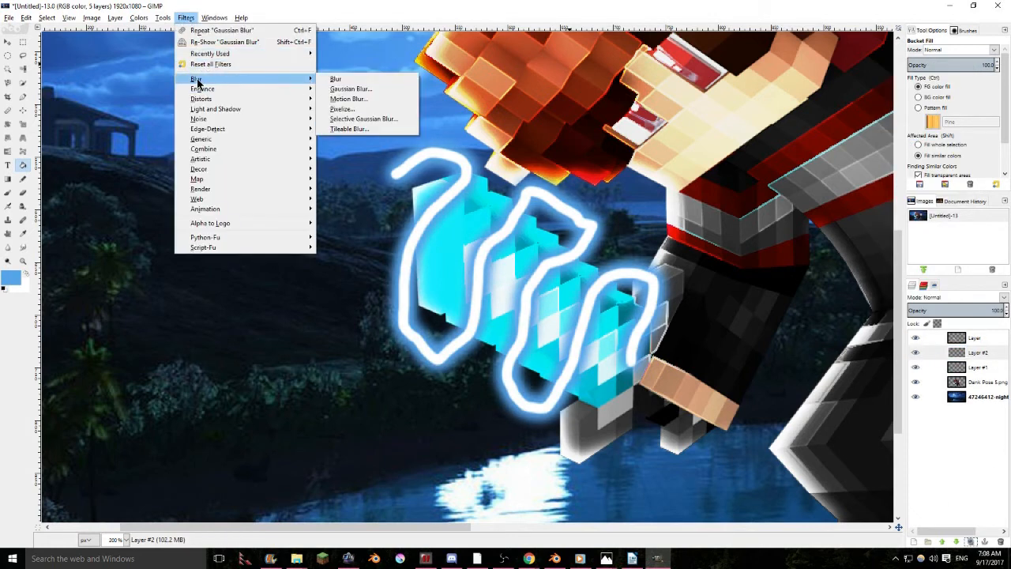
click(342, 89)
click(502, 353)
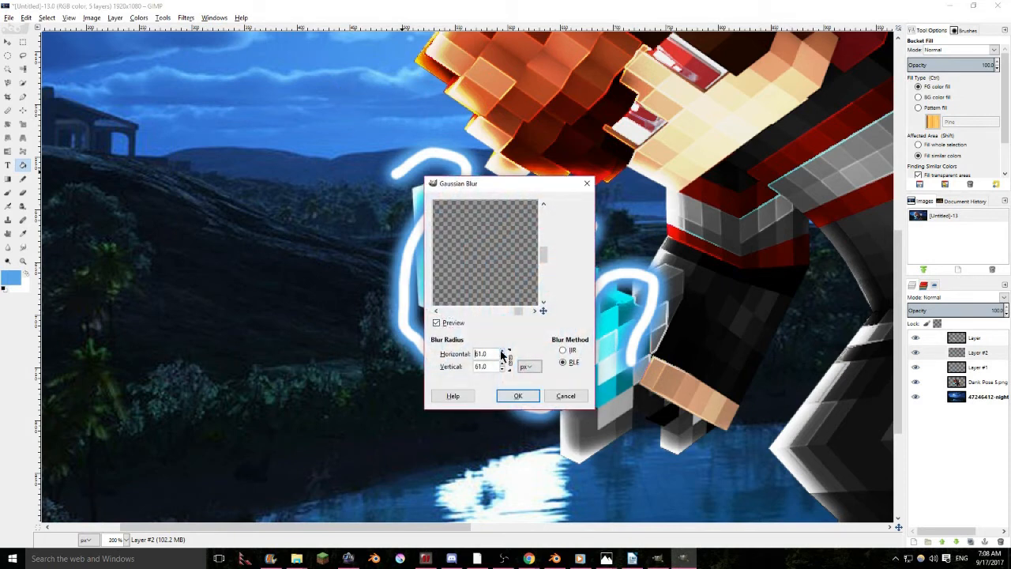
click(517, 395)
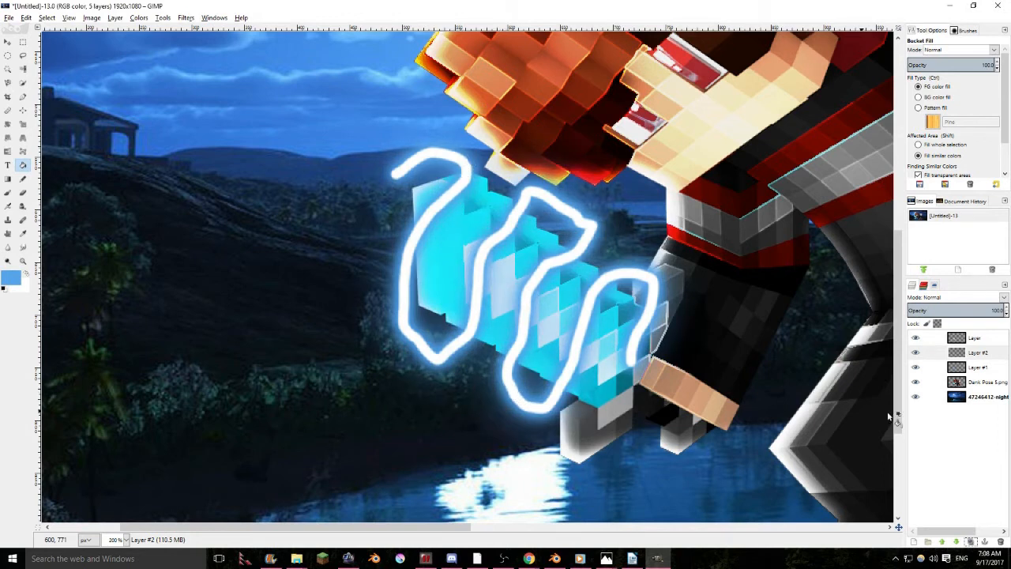
Merge the widely blurred copy down into the glow layer, and merge the white line layer down into the result
right_click(983, 353)
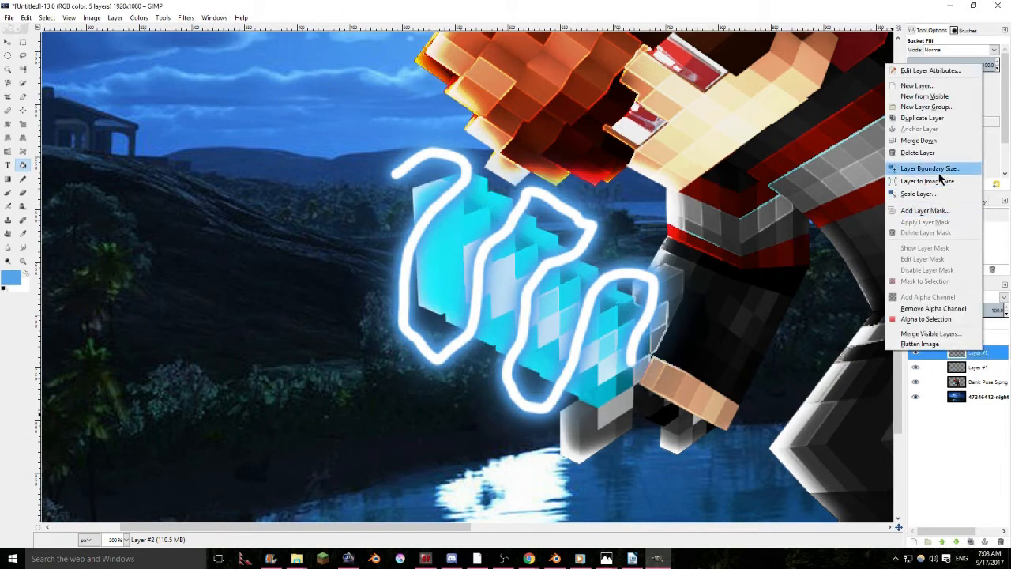
click(940, 141)
right_click(977, 338)
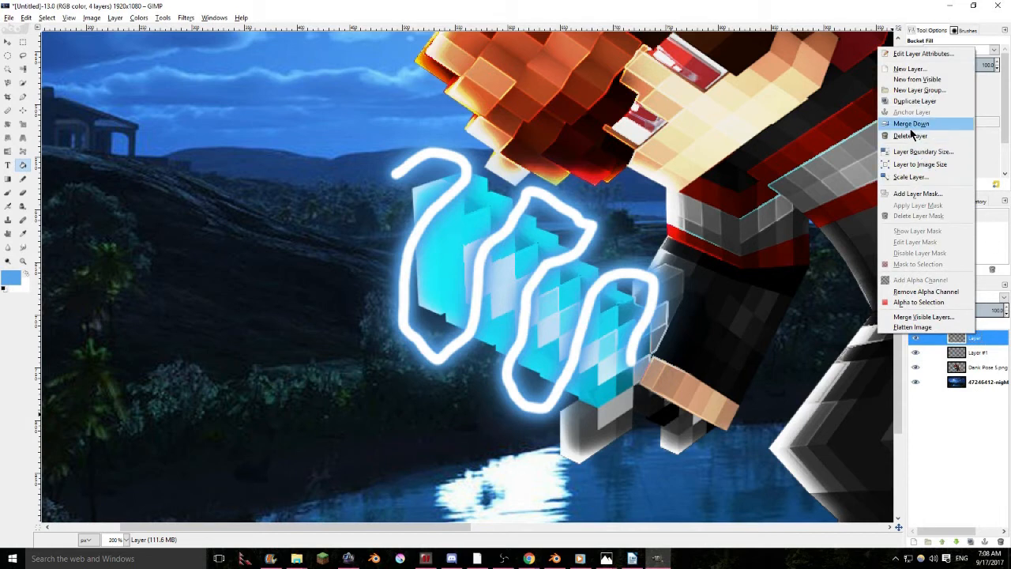
click(911, 126)
Shrink the merged glow line layer's boundary with width and height linked, offset it so the line stays inside, and apply the resize
right_click(977, 338)
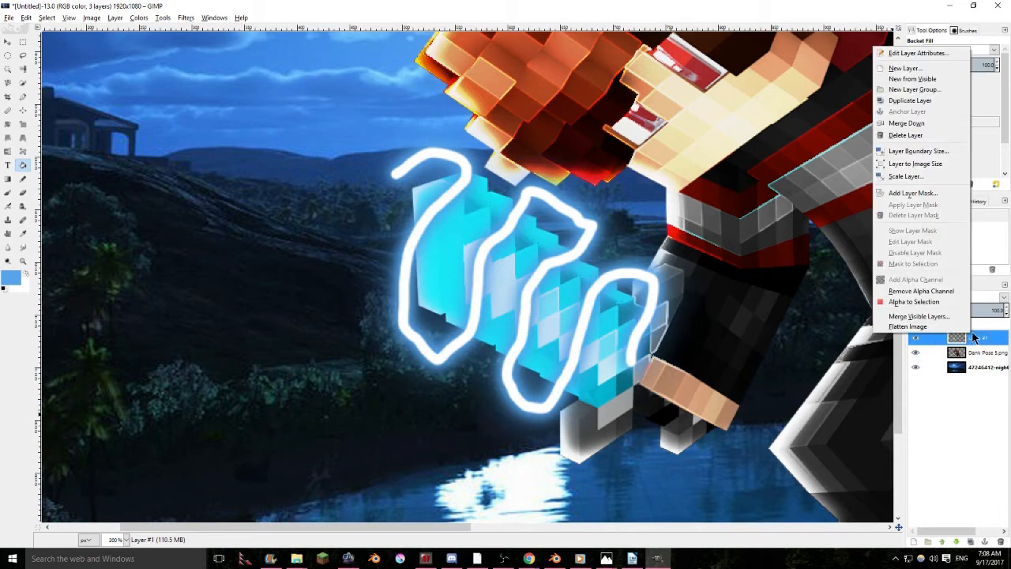
click(940, 161)
drag(207, 129, 340, 149)
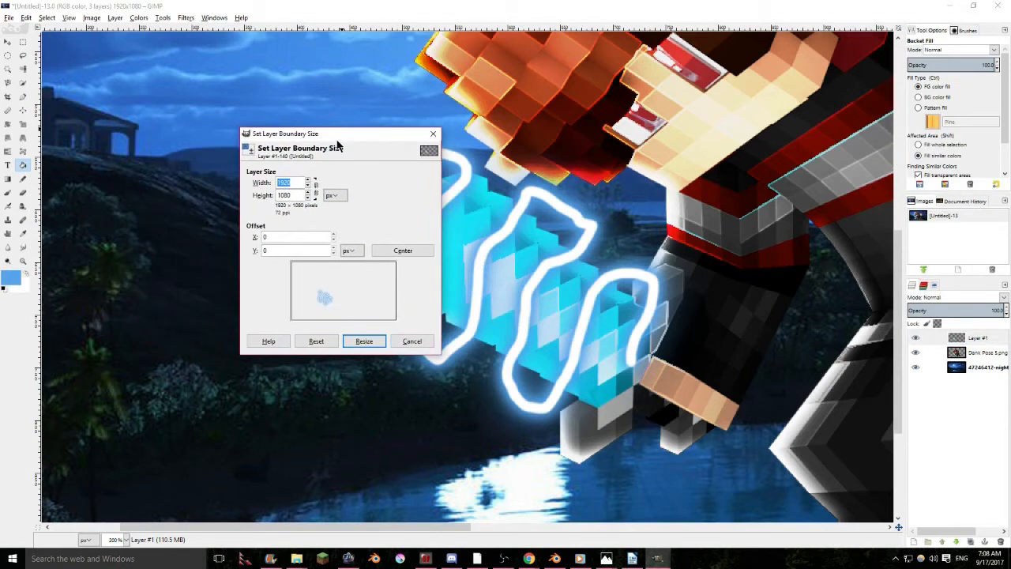
click(315, 189)
click(307, 198)
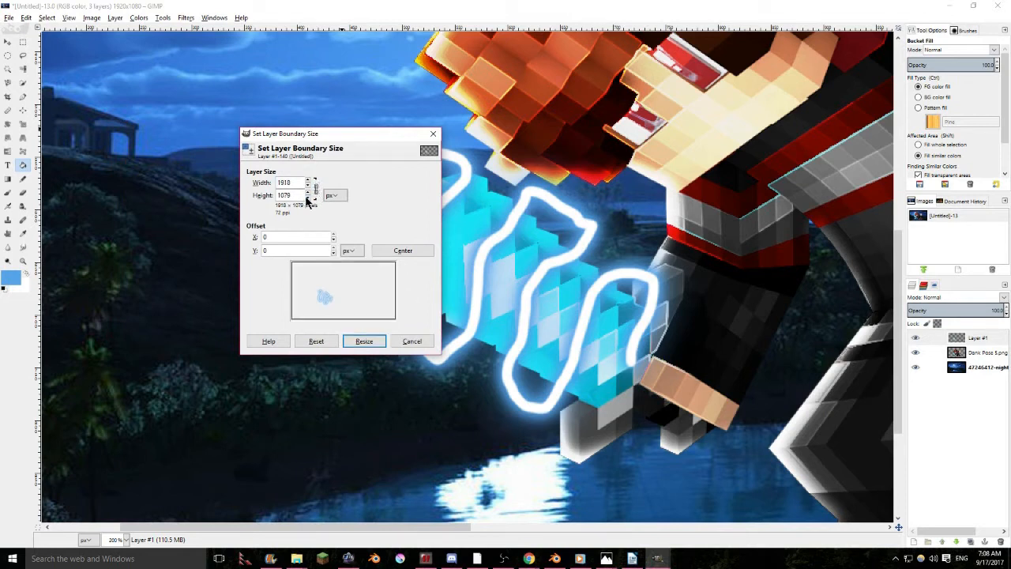
click(308, 193)
click(307, 198)
click(307, 193)
click(308, 198)
click(308, 199)
click(308, 199)
click(308, 199)
click(308, 199)
click(308, 199)
click(309, 199)
click(308, 199)
click(308, 199)
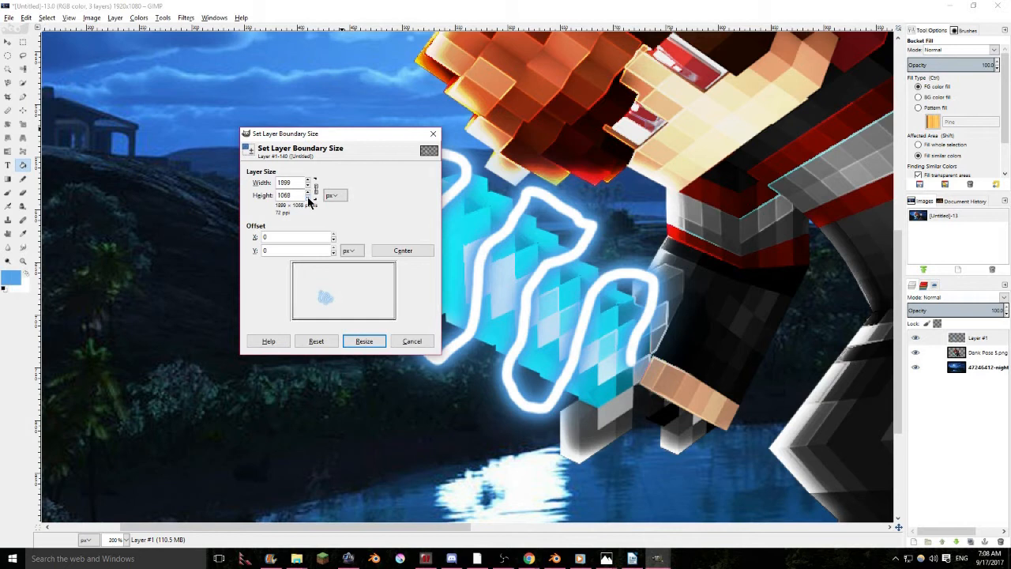
click(308, 200)
click(308, 199)
drag(308, 199, 308, 199)
drag(346, 293, 340, 274)
drag(308, 199, 308, 199)
drag(365, 290, 363, 291)
click(366, 342)
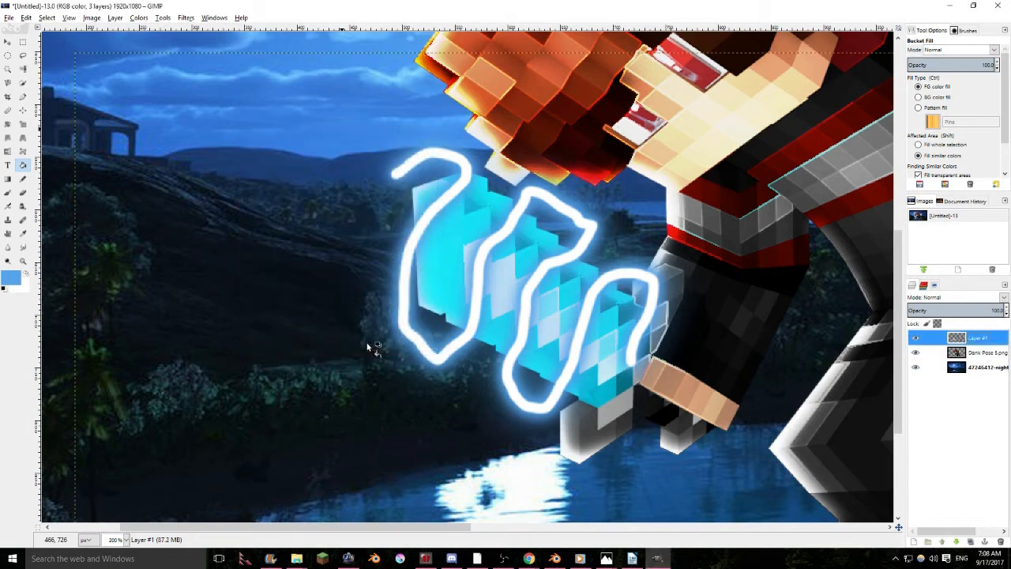
Pull the glow line layer into jagged lightning zigzags with IWarp in Move mode, using deform radius 5 and amount 0.50, and apply it
click(186, 19)
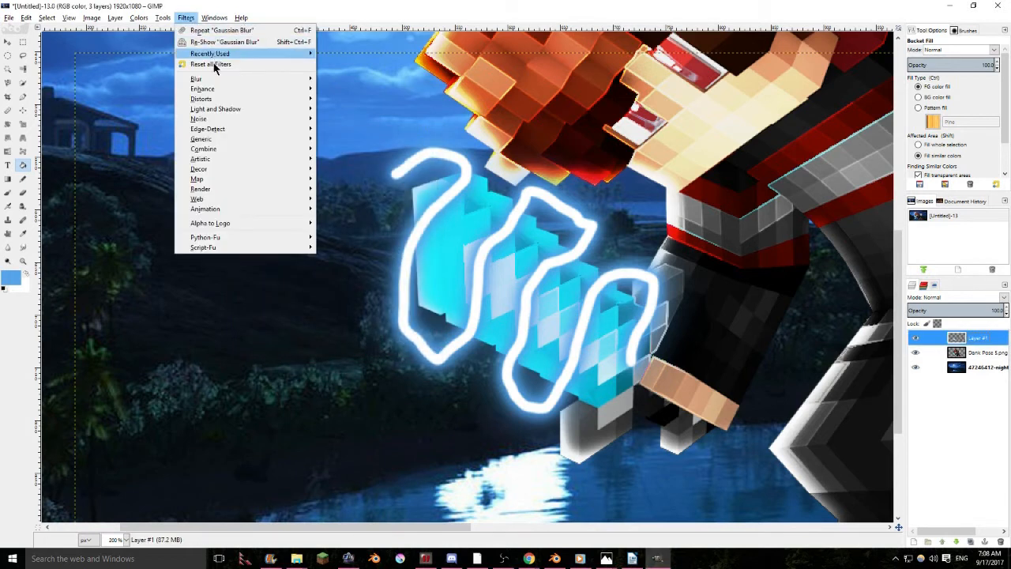
mouse_move(209, 101)
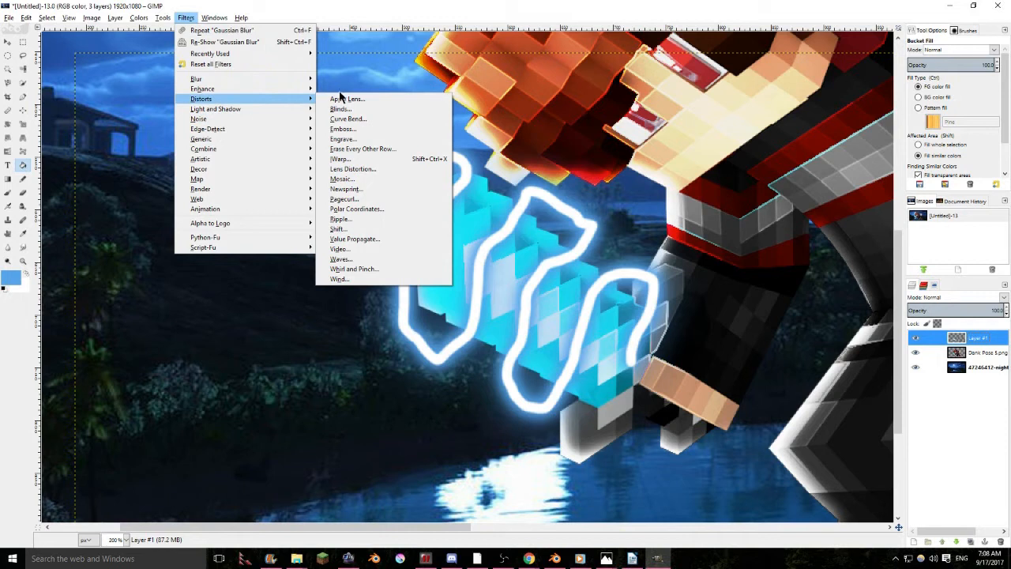
click(361, 163)
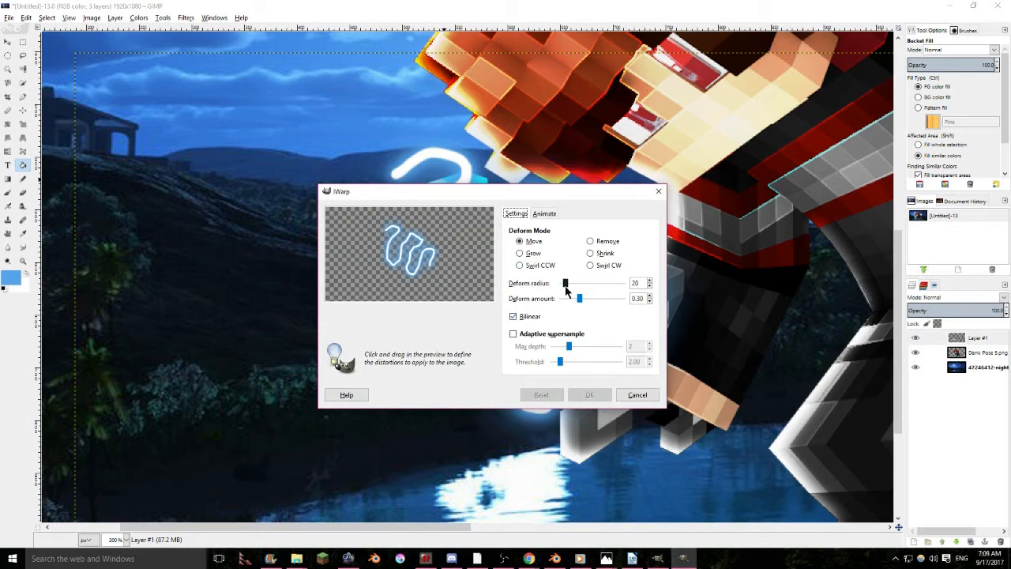
drag(565, 288, 561, 289)
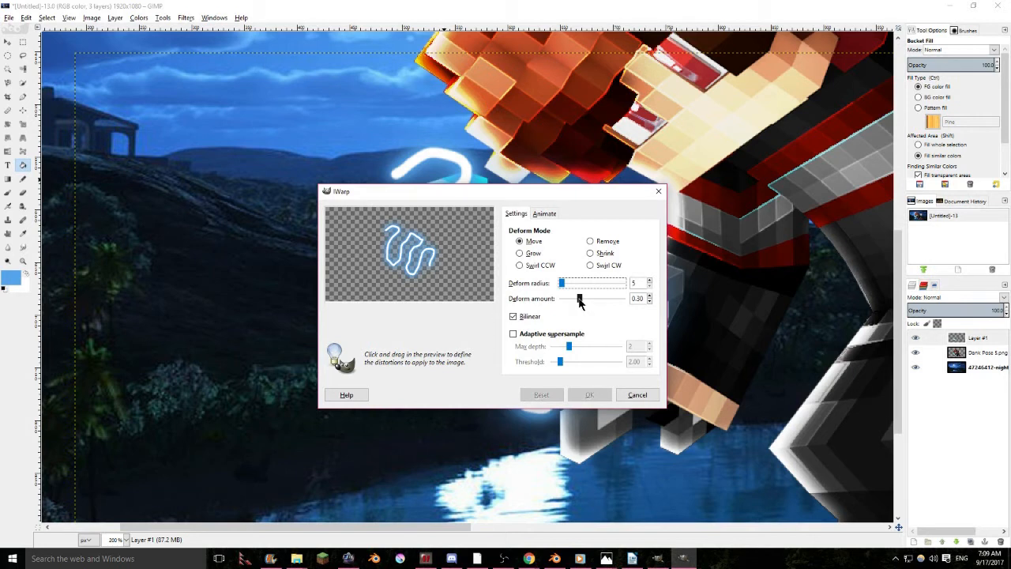
drag(579, 300, 588, 301)
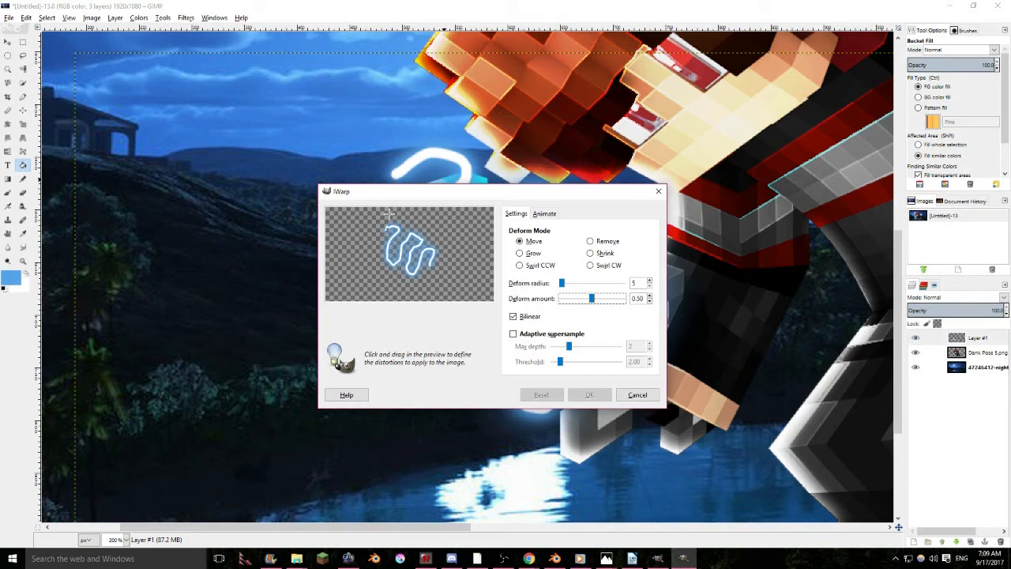
mouse_move(386, 230)
mouse_down()
mouse_move(387, 263)
mouse_move(407, 249)
mouse_move(397, 247)
mouse_move(406, 247)
mouse_move(401, 234)
mouse_move(429, 234)
mouse_move(424, 247)
mouse_move(406, 247)
mouse_move(409, 282)
mouse_move(431, 241)
mouse_up()
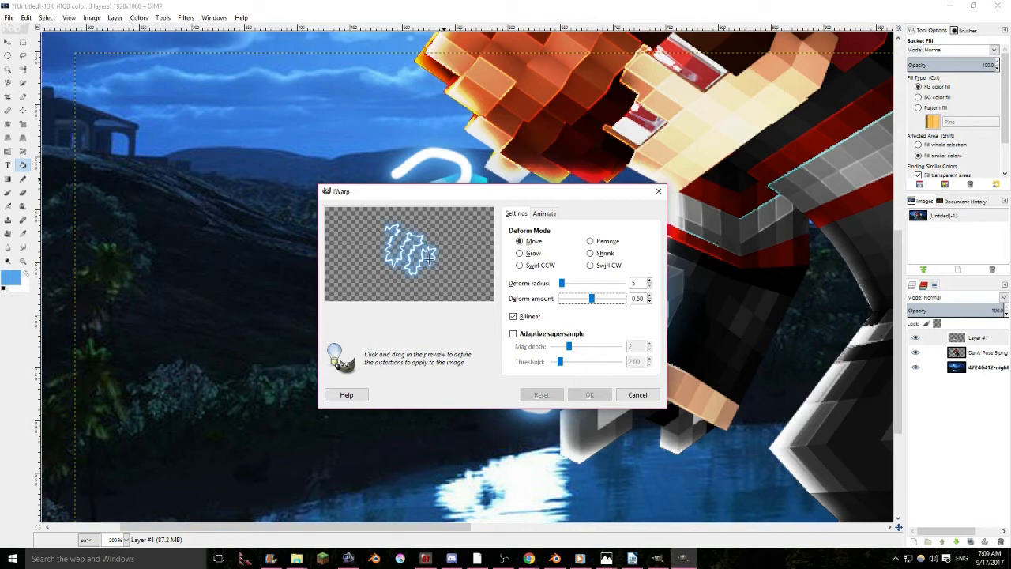
drag(396, 245, 387, 250)
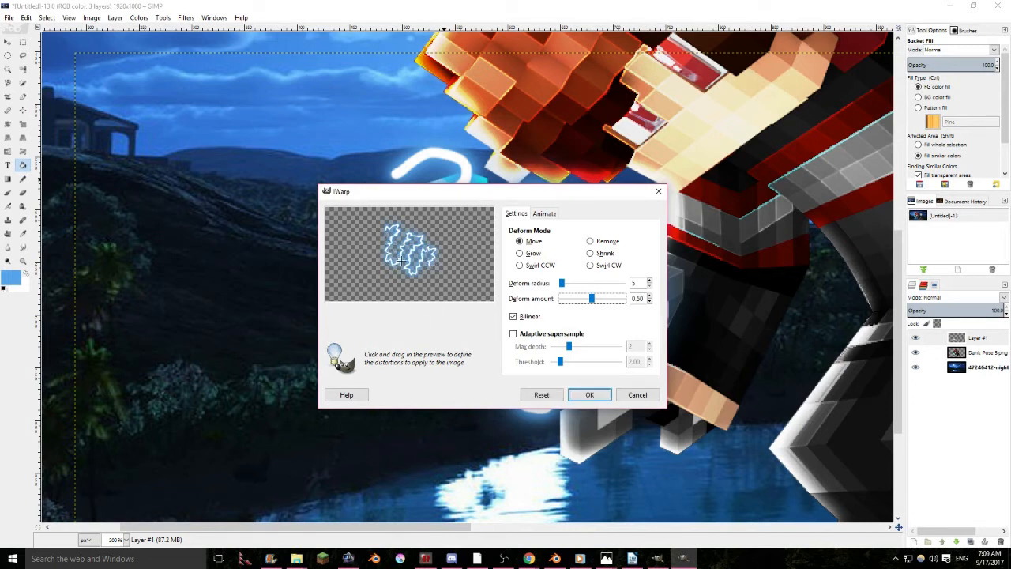
mouse_move(411, 267)
mouse_down()
mouse_move(435, 236)
mouse_move(429, 262)
mouse_up()
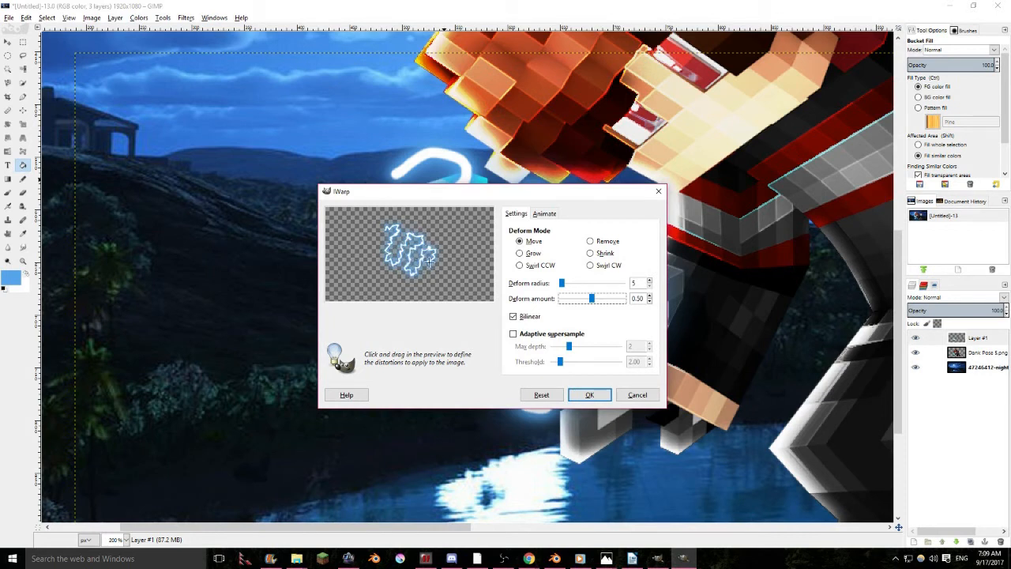
click(586, 394)
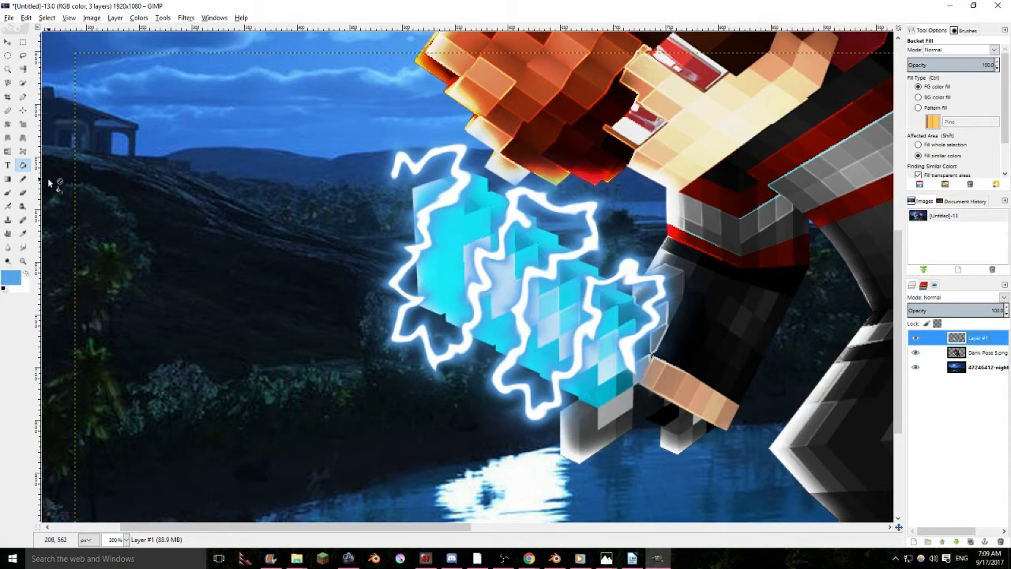
Erase the lightning sections that should pass behind the sword blade, using the Hardness 025 eraser brush at size 32
click(22, 192)
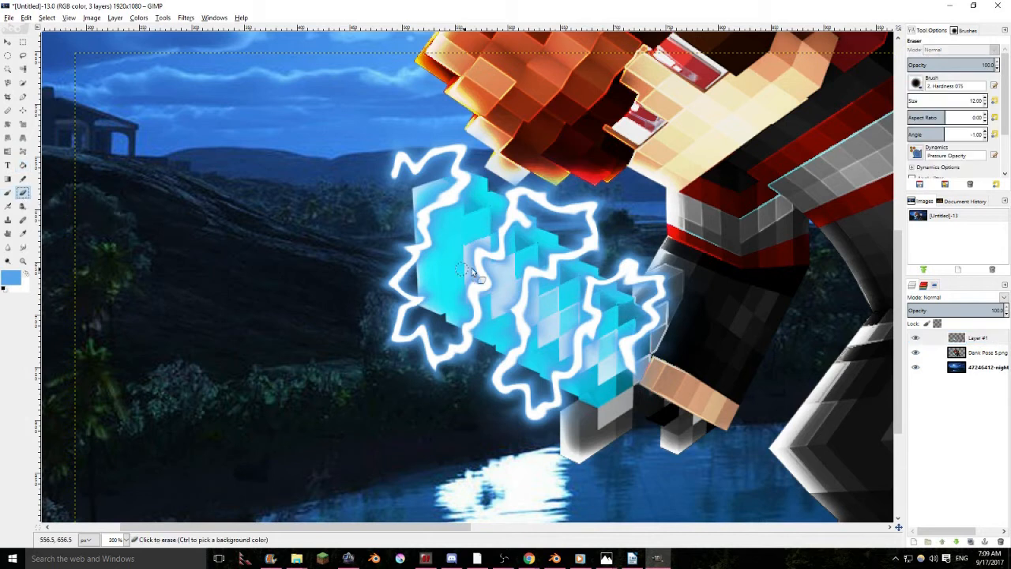
click(915, 84)
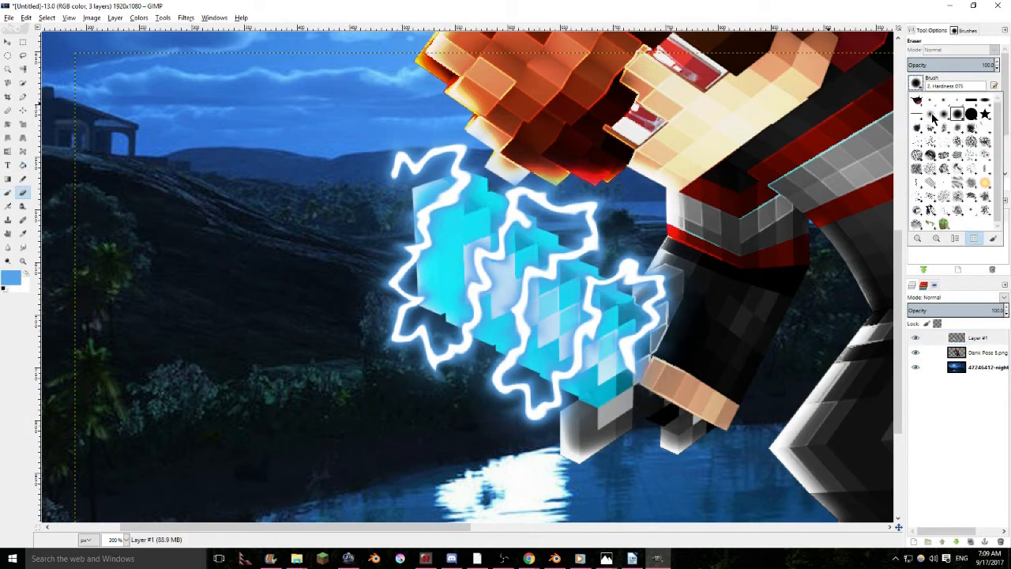
click(932, 116)
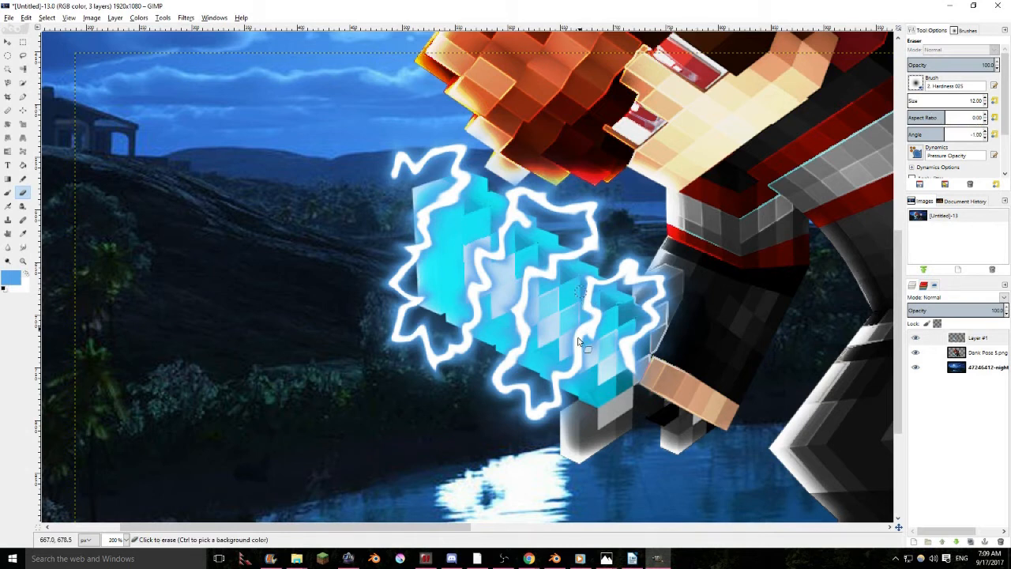
ctrl+scroll(561, 384, up, 1)
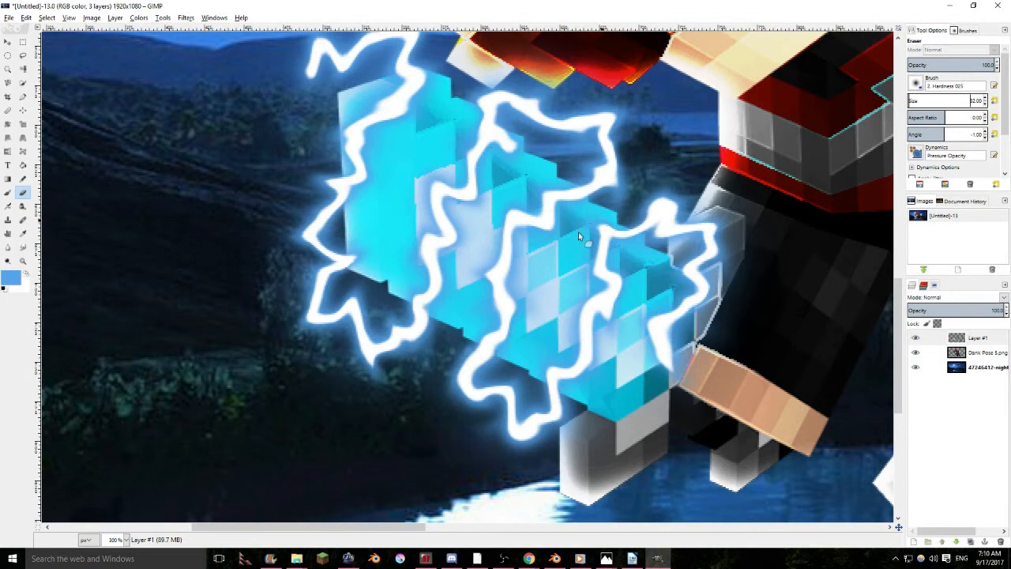
ctrl+scroll(497, 335, up, 1)
mouse_move(501, 339)
mouse_down()
mouse_move(508, 305)
mouse_move(498, 269)
mouse_move(516, 212)
mouse_move(605, 169)
mouse_move(624, 143)
mouse_up()
drag(524, 177, 562, 190)
drag(562, 190, 673, 333)
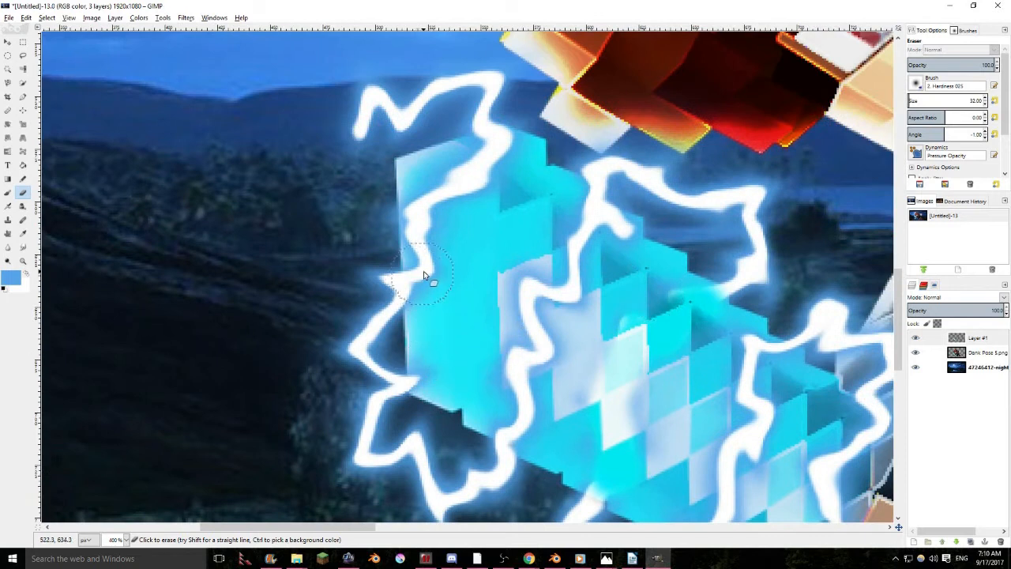
drag(427, 227, 495, 147)
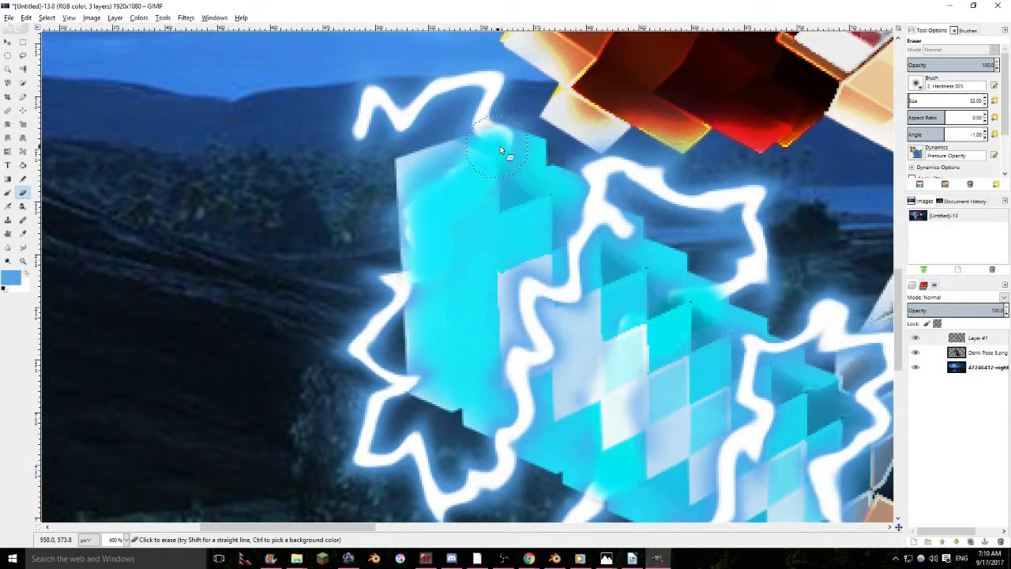
scroll(497, 139, down, 5)
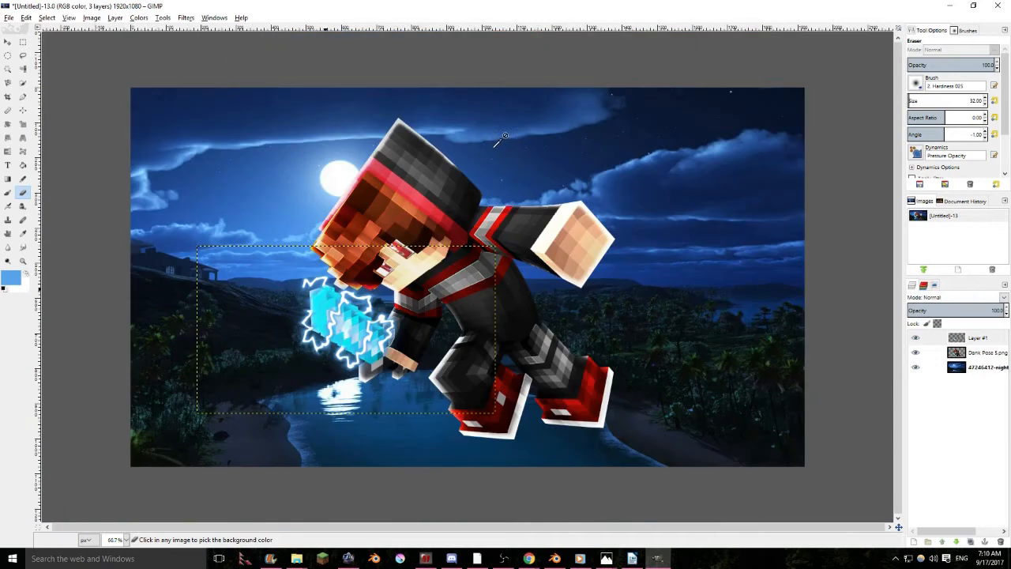
Smudge the leftover glow and erased line ends across the sword blade to blend them smoothly, undoing one stroke and redoing it
scroll(301, 352, up, 3)
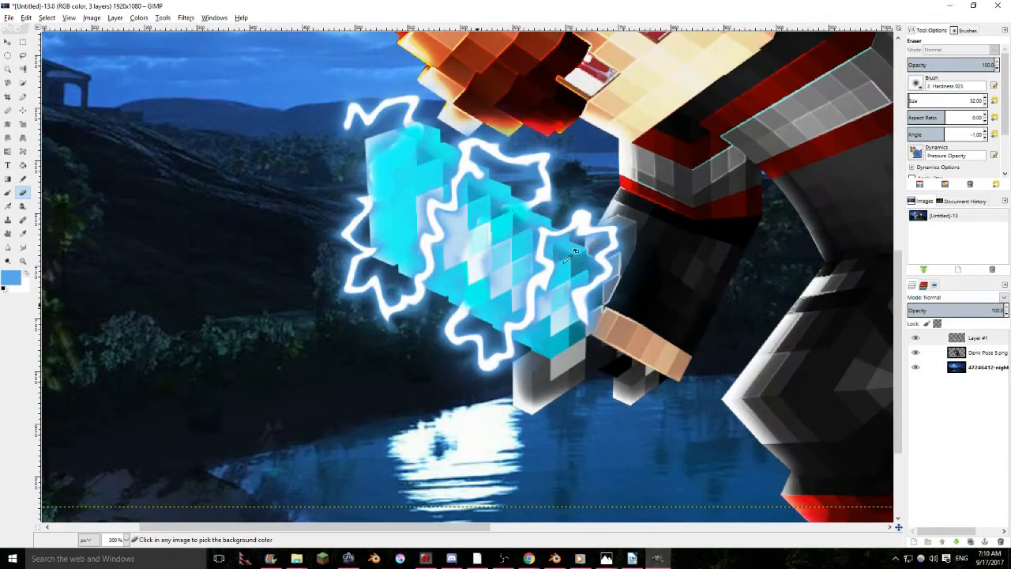
scroll(411, 338, up, 3)
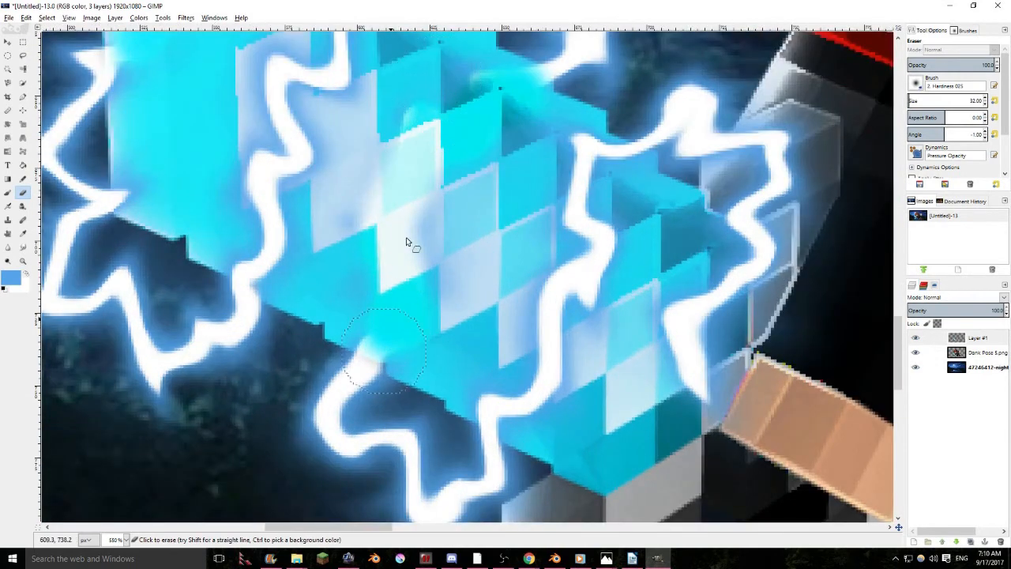
click(22, 247)
mouse_move(380, 289)
mouse_down()
mouse_move(446, 267)
mouse_move(355, 253)
mouse_move(398, 263)
mouse_move(404, 218)
mouse_move(374, 194)
mouse_move(406, 184)
mouse_move(413, 98)
mouse_move(444, 131)
mouse_move(492, 144)
mouse_move(505, 132)
mouse_move(497, 122)
mouse_move(521, 108)
mouse_move(495, 103)
mouse_move(456, 64)
mouse_move(509, 84)
mouse_up()
mouse_move(413, 124)
mouse_down()
mouse_move(341, 207)
mouse_move(400, 263)
mouse_move(377, 304)
mouse_up()
drag(418, 225, 473, 154)
mouse_move(492, 152)
mouse_down()
mouse_move(616, 285)
mouse_move(720, 350)
mouse_up()
drag(365, 180, 361, 146)
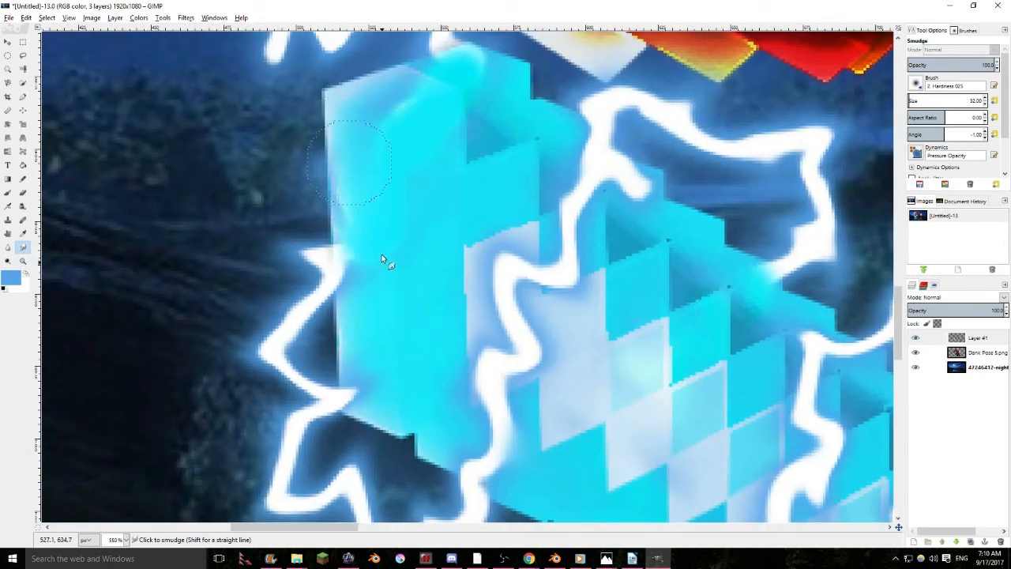
key(ctrl+z)
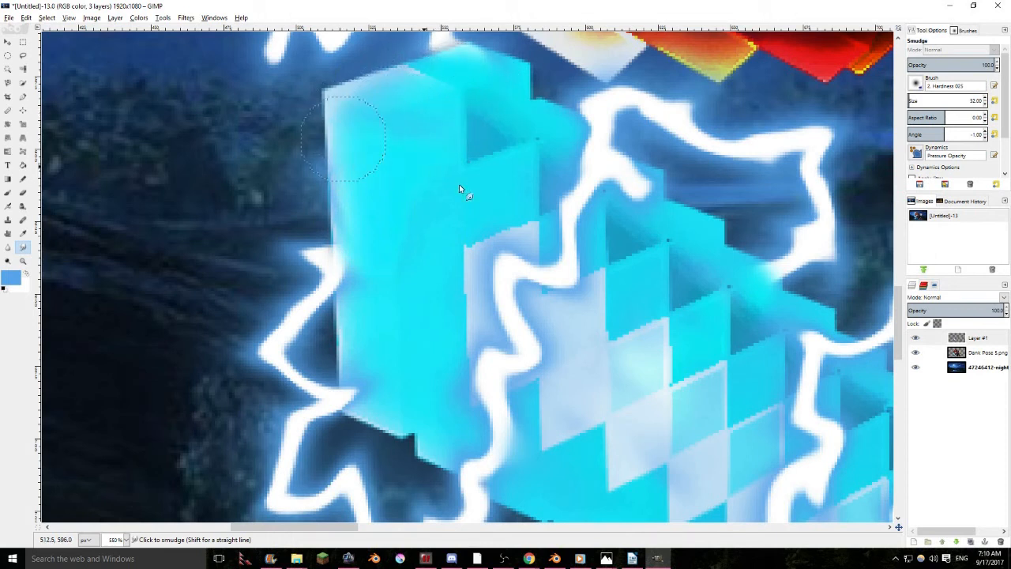
mouse_move(420, 195)
mouse_down()
mouse_move(489, 106)
mouse_move(472, 90)
mouse_move(418, 76)
mouse_move(375, 119)
mouse_move(379, 150)
mouse_move(344, 154)
mouse_move(362, 198)
mouse_move(337, 202)
mouse_up()
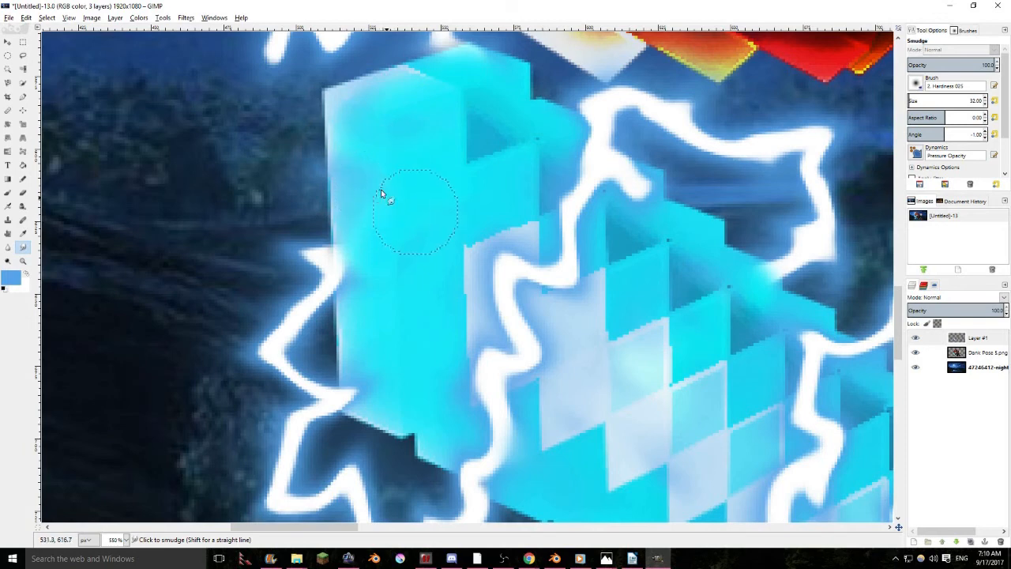
scroll(375, 207, down, 7)
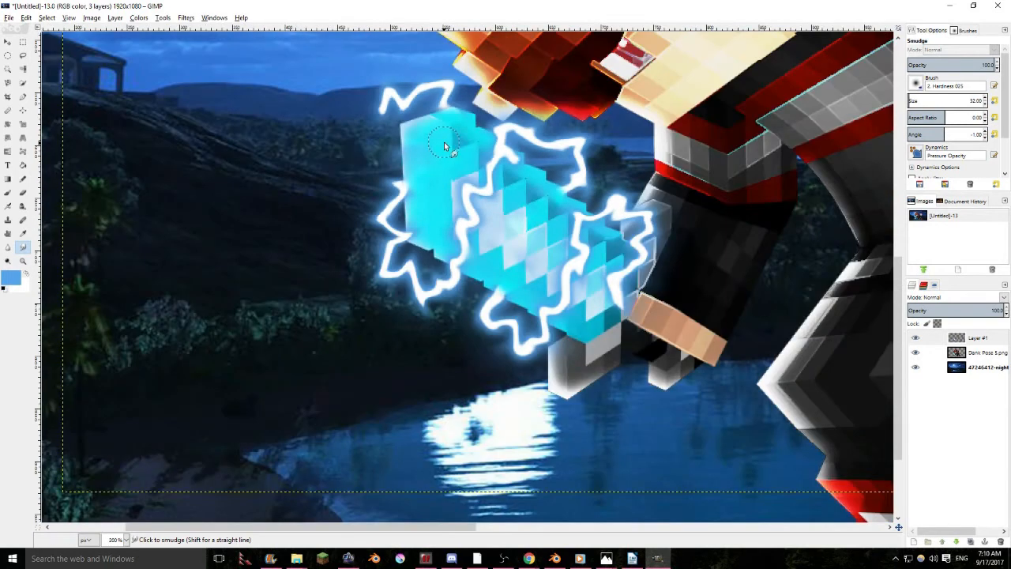
scroll(364, 479, up, 2)
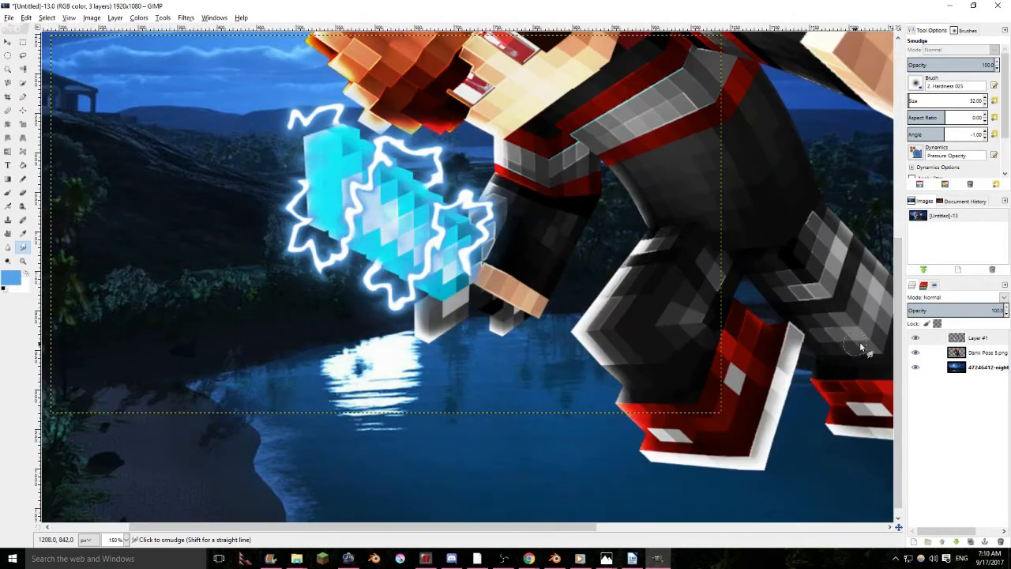
Duplicate the lightning layer beneath the original and apply a Gaussian Blur with a radius of about 60 px to the copy
click(915, 338)
click(915, 338)
click(970, 541)
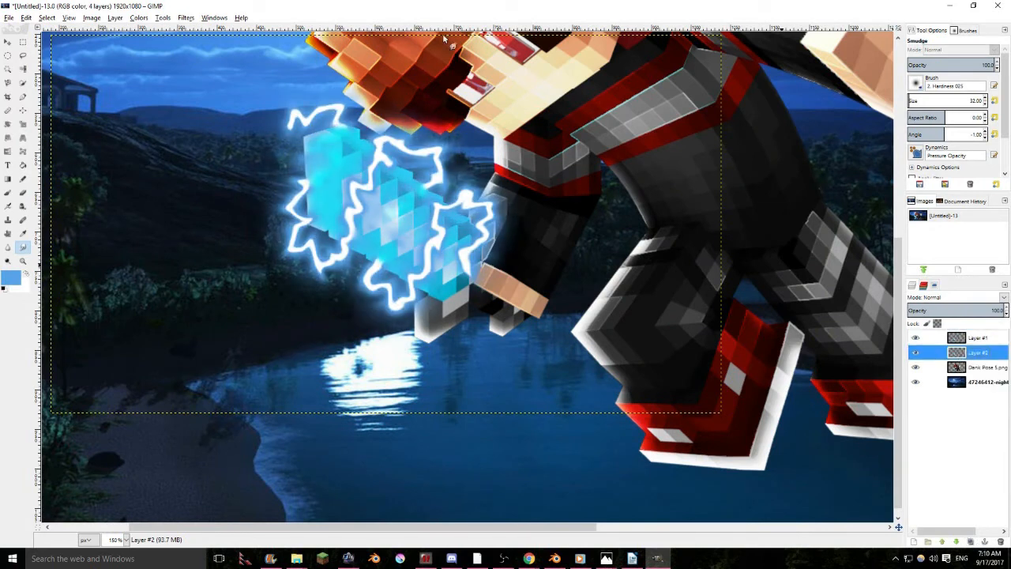
click(190, 18)
mouse_move(205, 79)
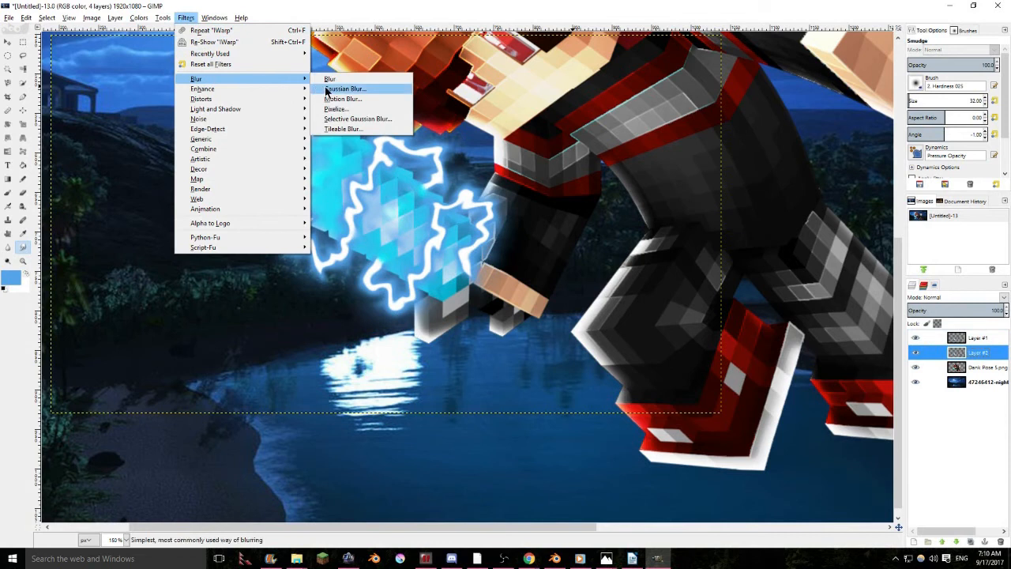
click(359, 91)
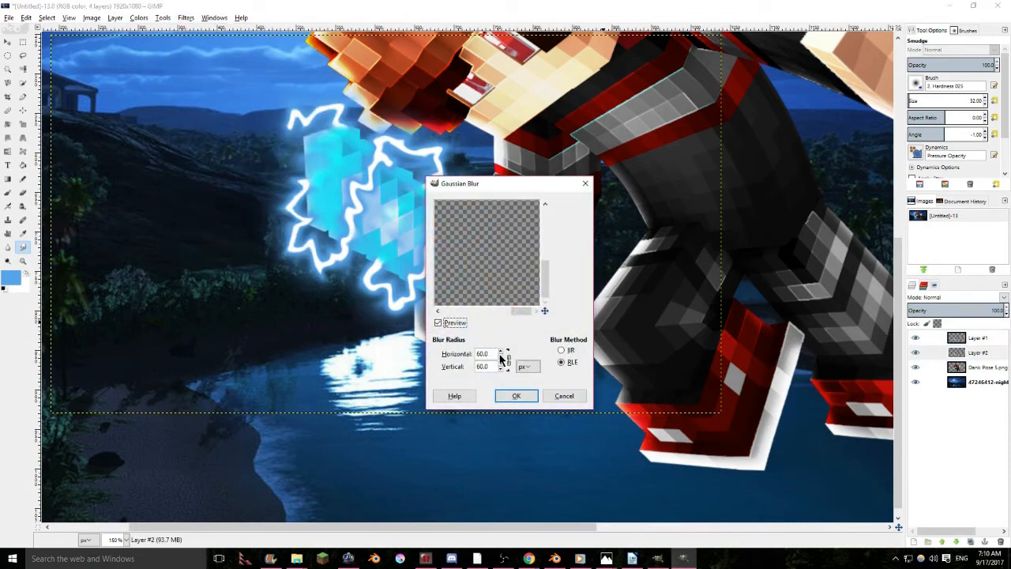
click(501, 351)
click(516, 396)
Try the Burn, Multiply and Darken only blend modes on the blurred lightning copy, and set it back to Normal
drag(390, 245, 496, 350)
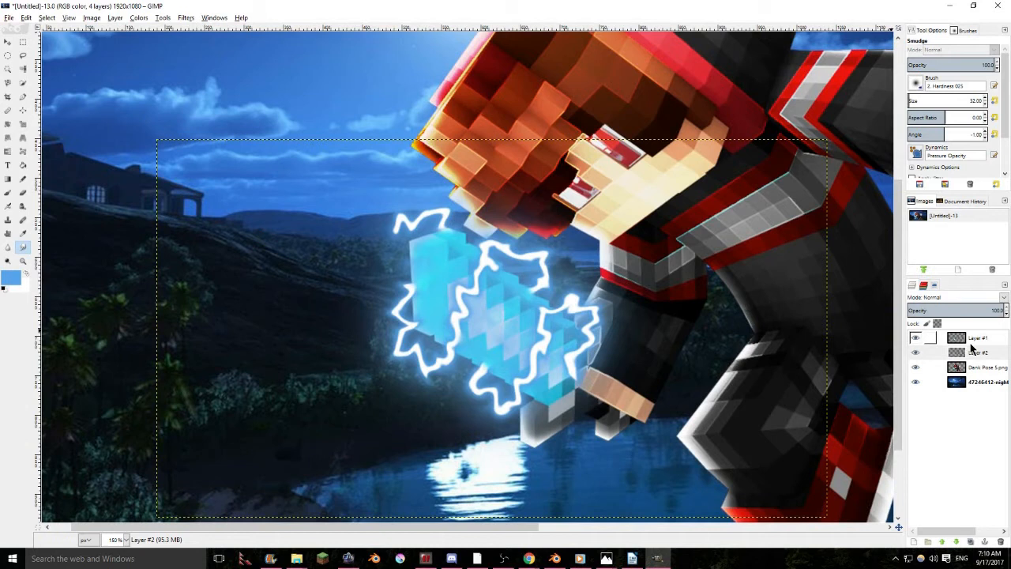
click(1005, 300)
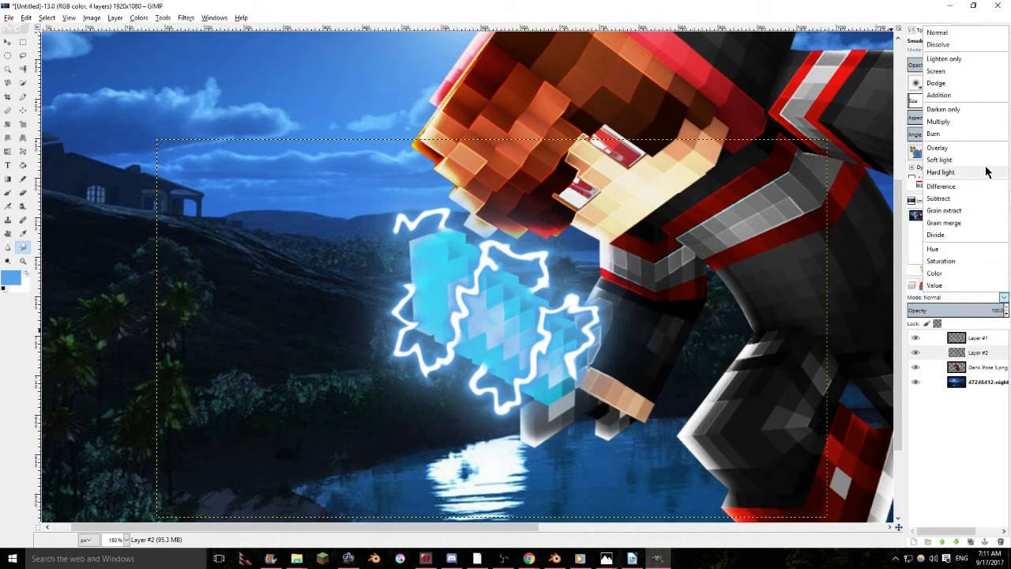
click(950, 133)
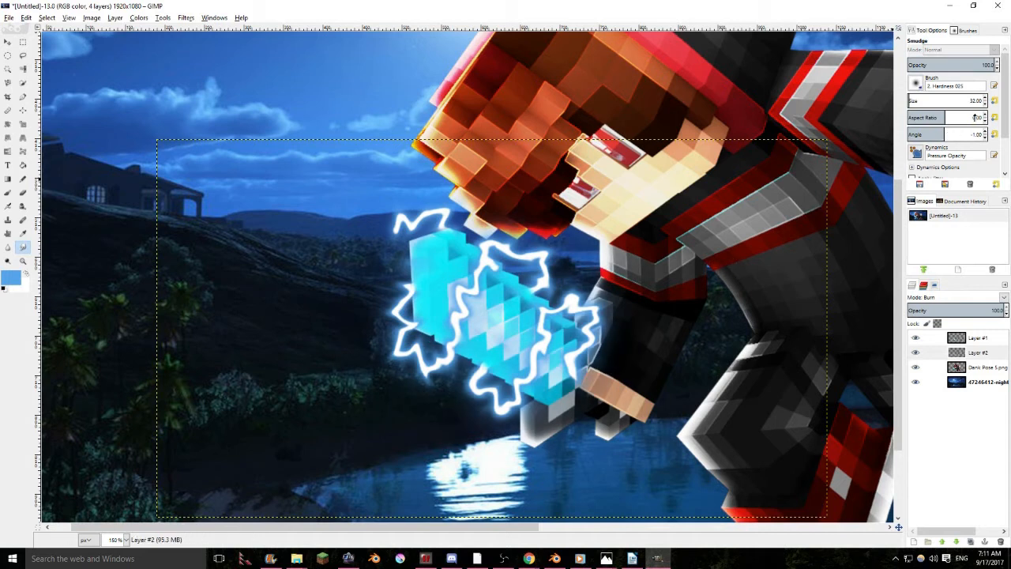
click(1003, 298)
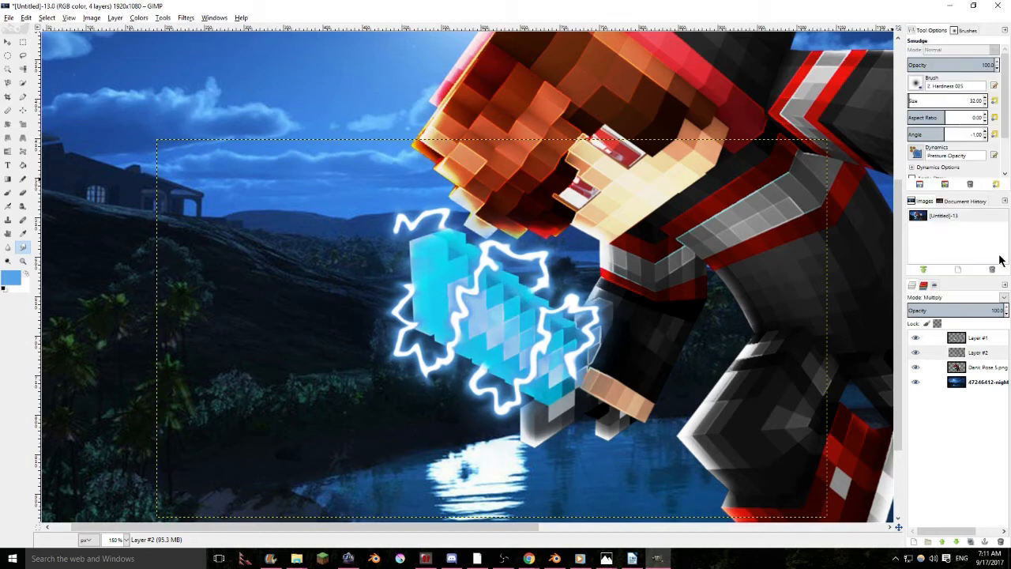
click(1003, 297)
click(949, 110)
click(1005, 296)
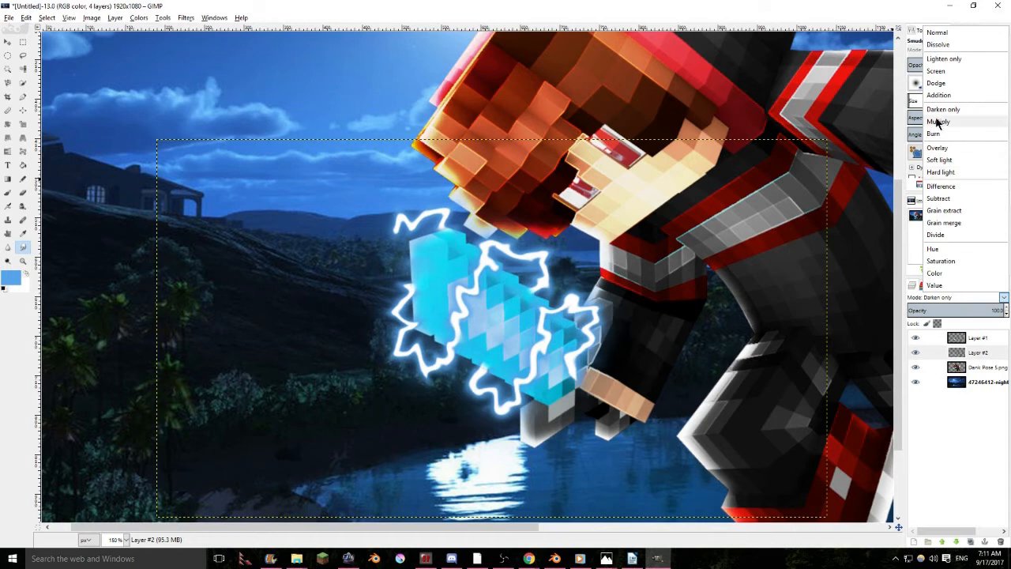
click(936, 136)
click(917, 353)
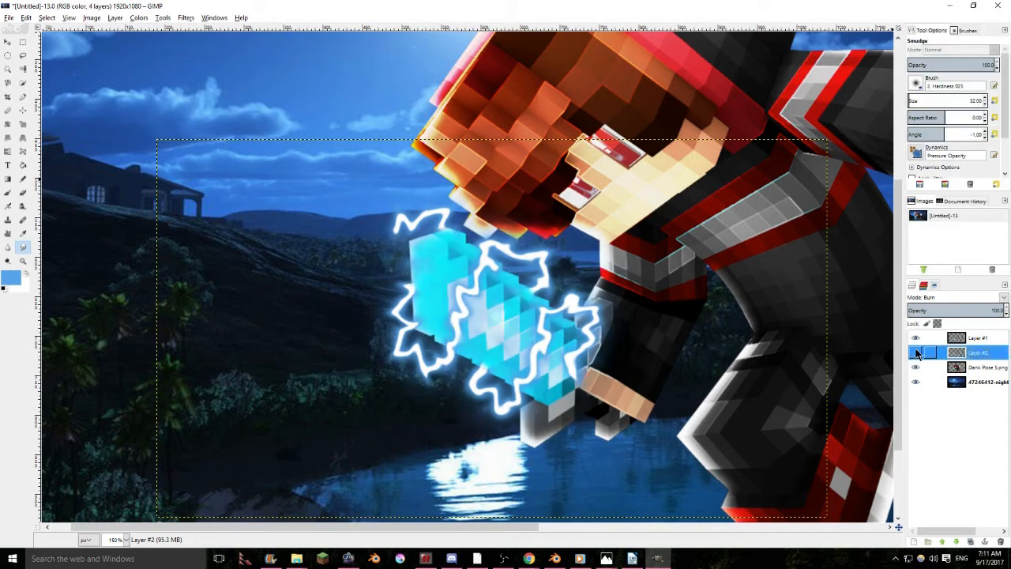
click(1004, 298)
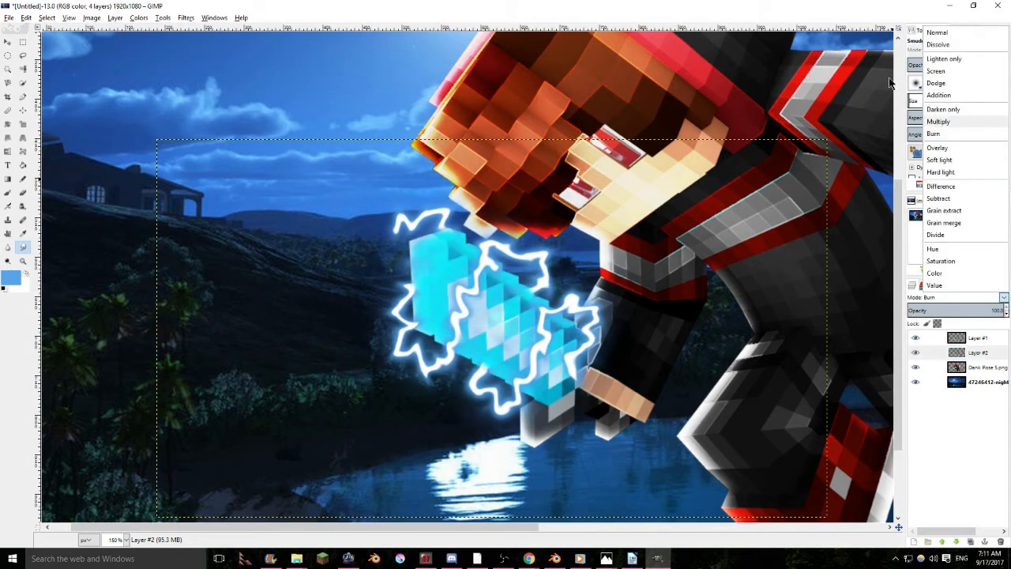
click(934, 32)
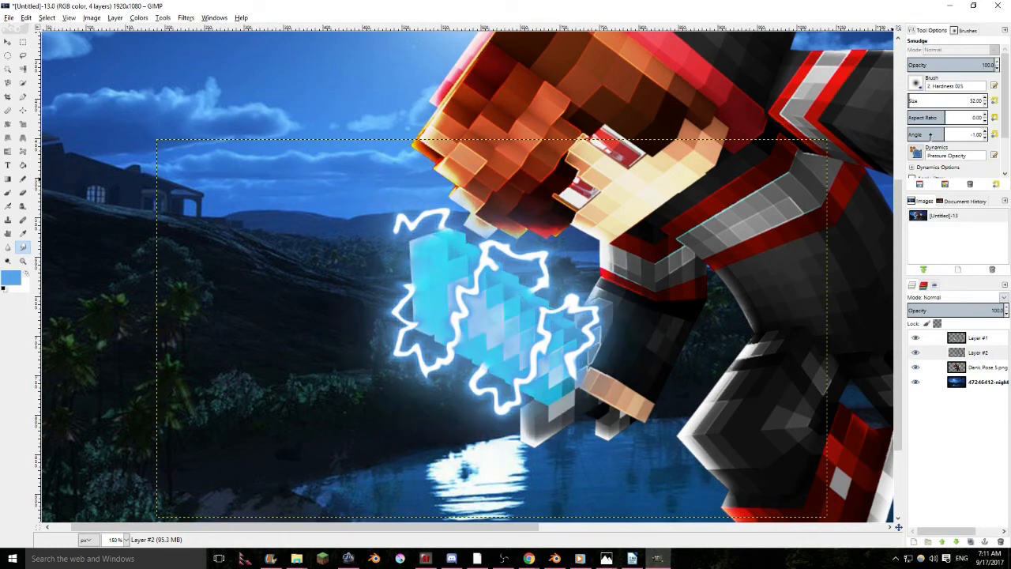
Darken the blurred lightning copy with Hue-Saturation by lowering its lightness to about -79
click(134, 17)
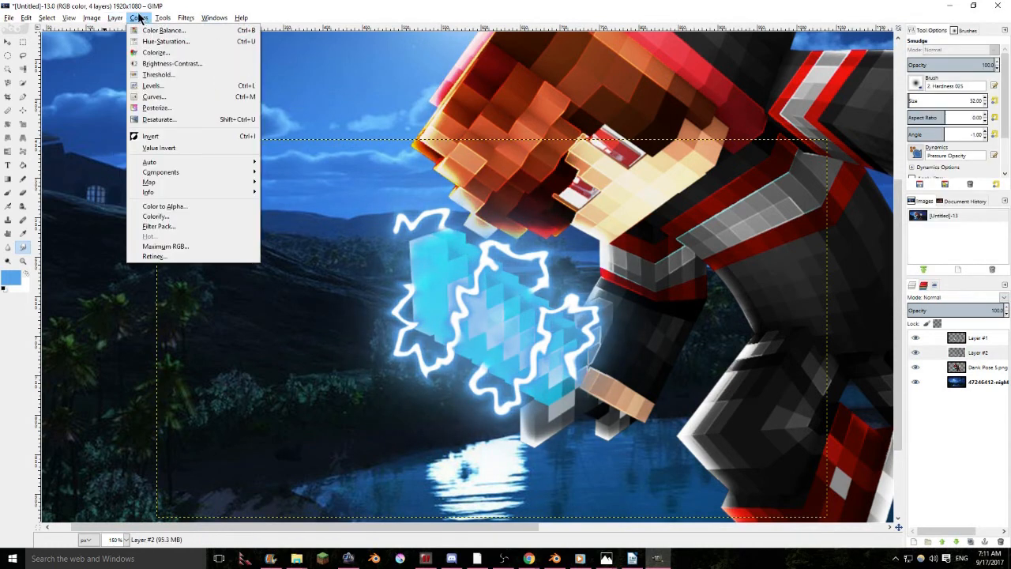
click(167, 41)
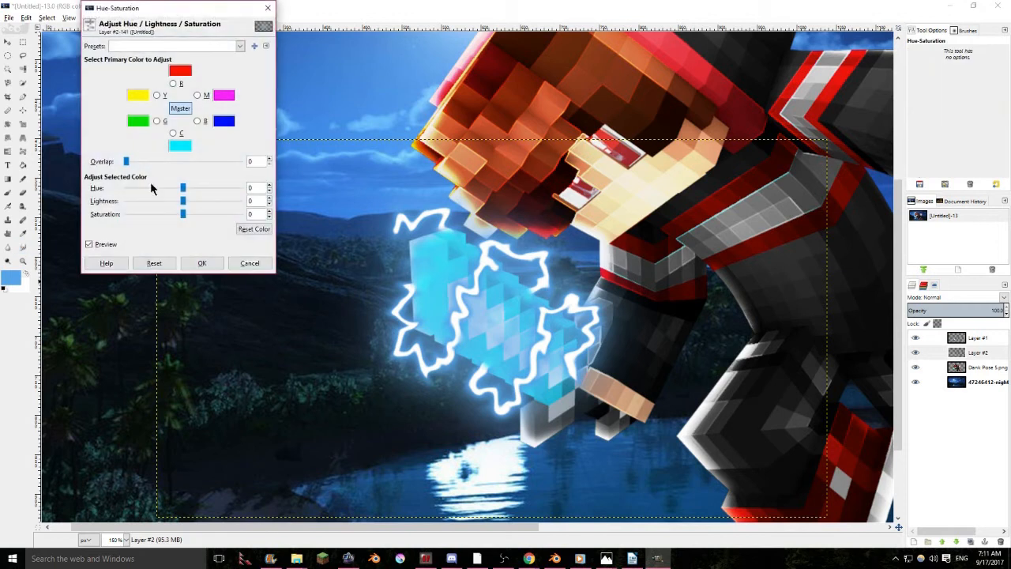
drag(181, 201, 133, 202)
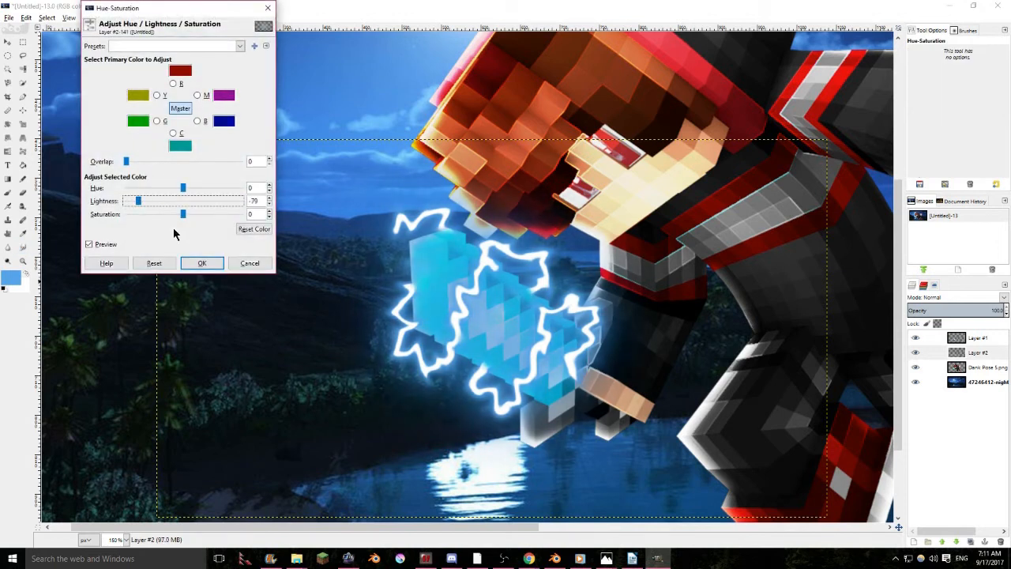
click(201, 263)
Try the Burn blend mode on the blurred lightning copy and compare the image with that layer hidden and shown
click(1003, 297)
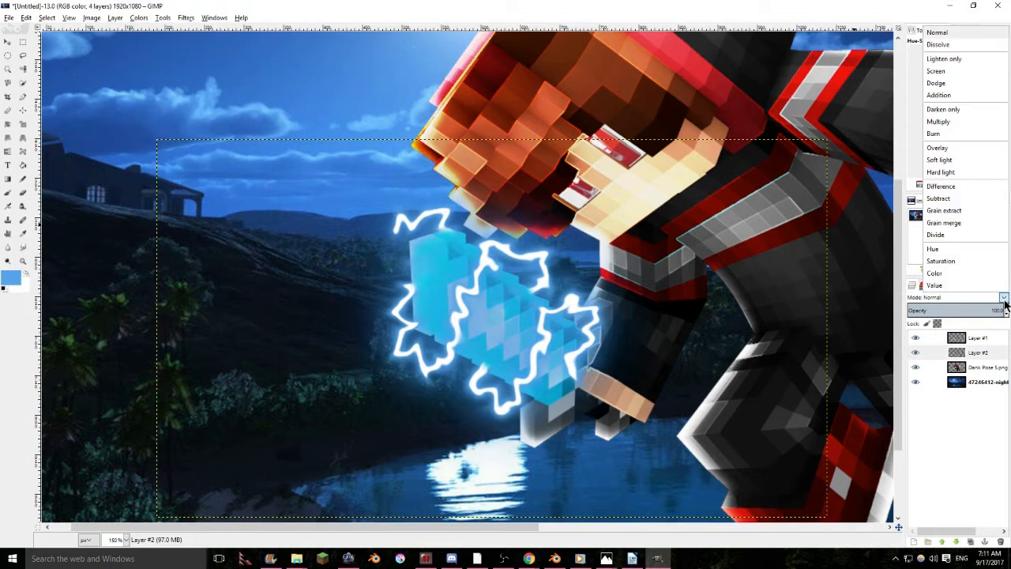
click(933, 133)
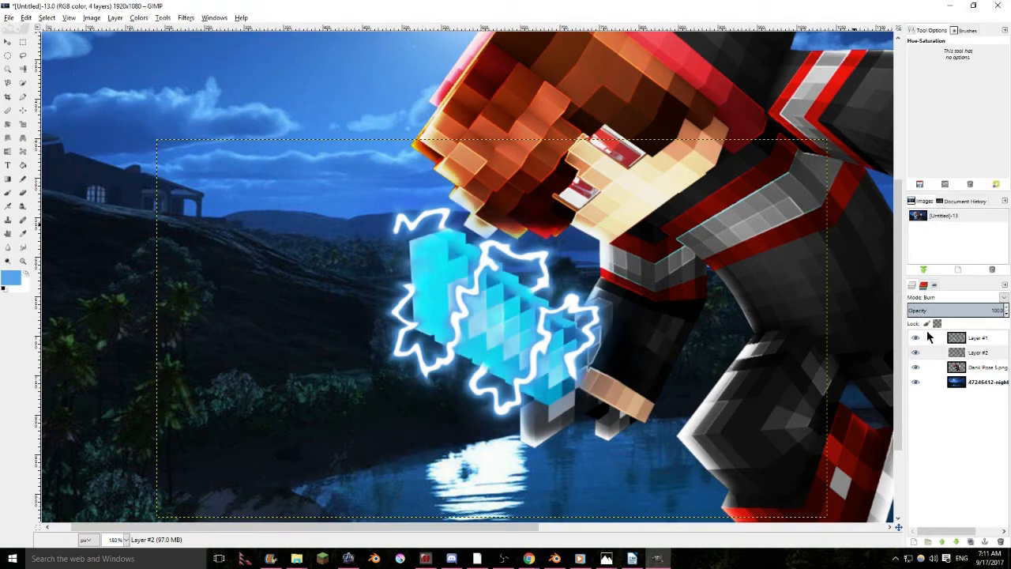
click(916, 352)
click(916, 353)
click(916, 353)
click(915, 352)
Try the Overlay and Dodge blend modes on the blurred lightning copy, and set it to Screen
click(1004, 299)
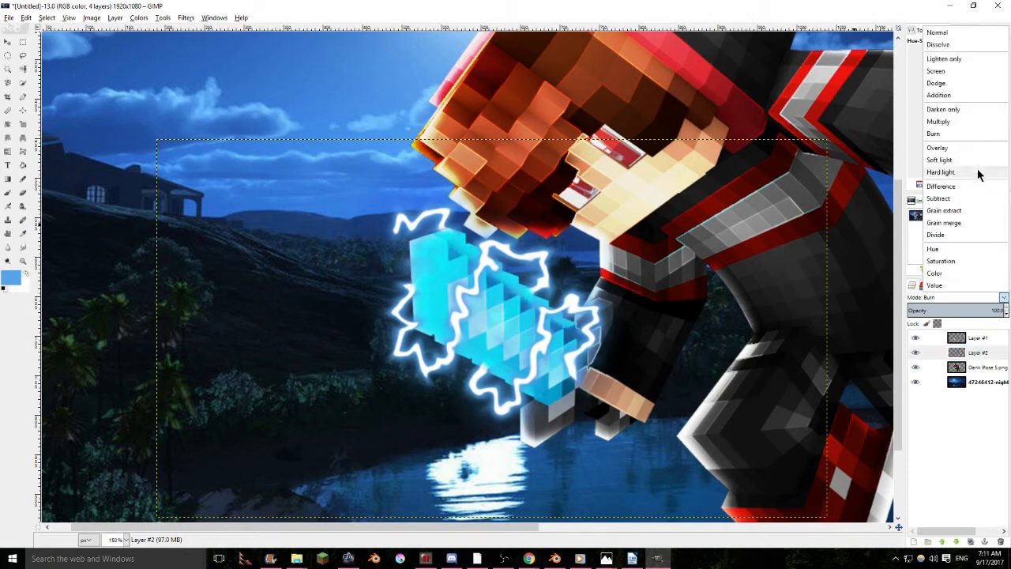
click(1001, 249)
click(1005, 297)
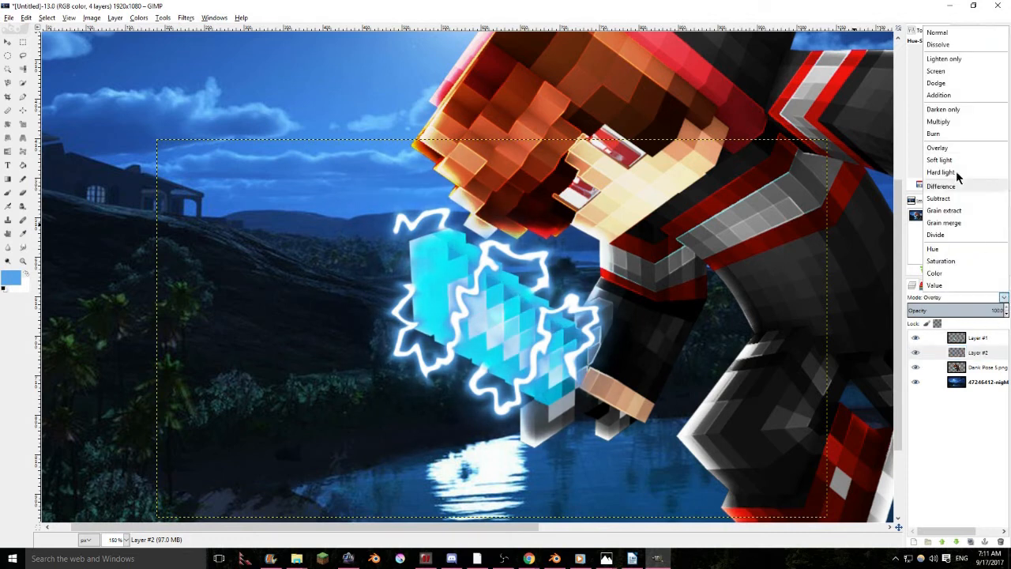
click(941, 83)
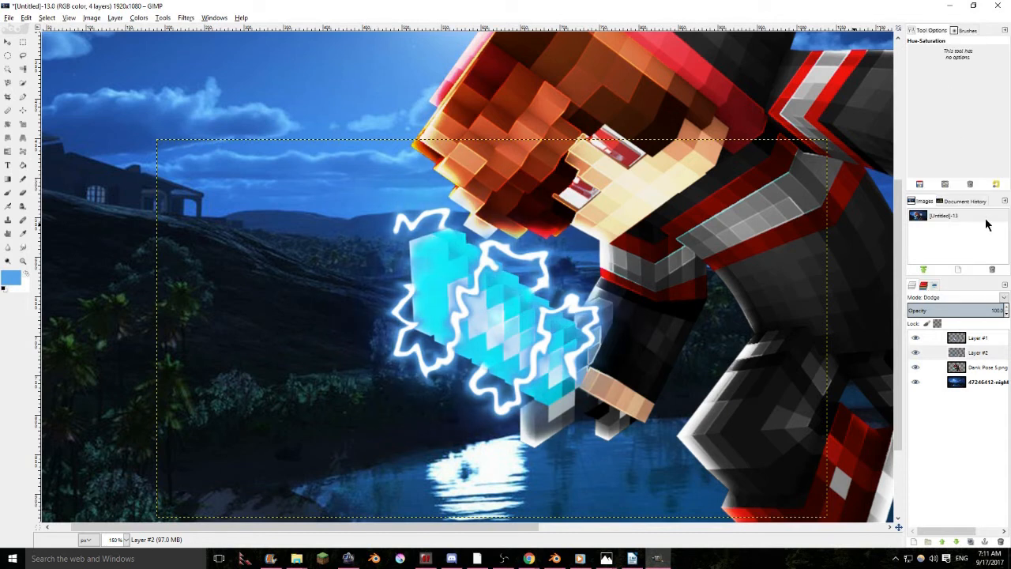
click(1005, 299)
click(950, 79)
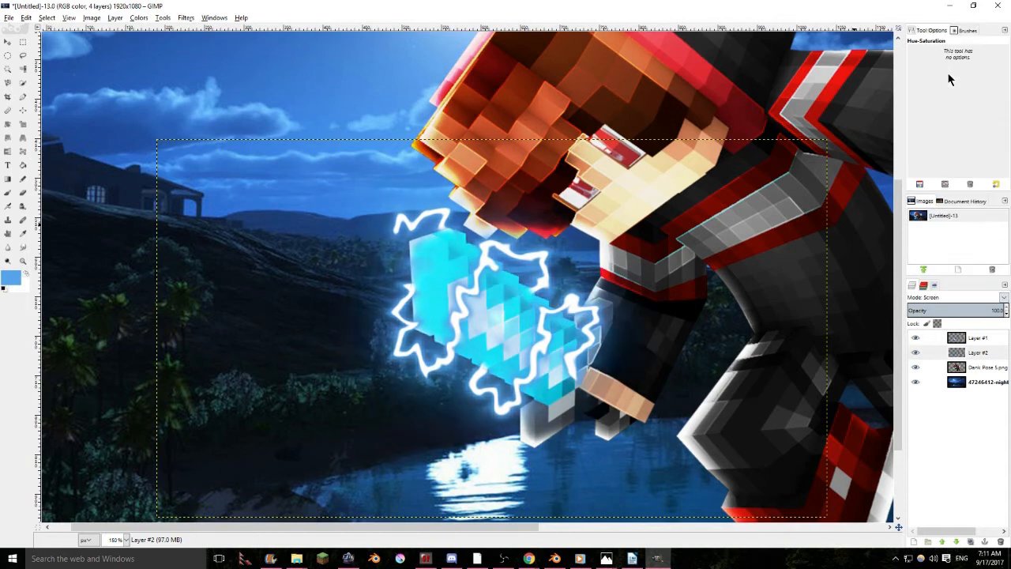
click(1004, 297)
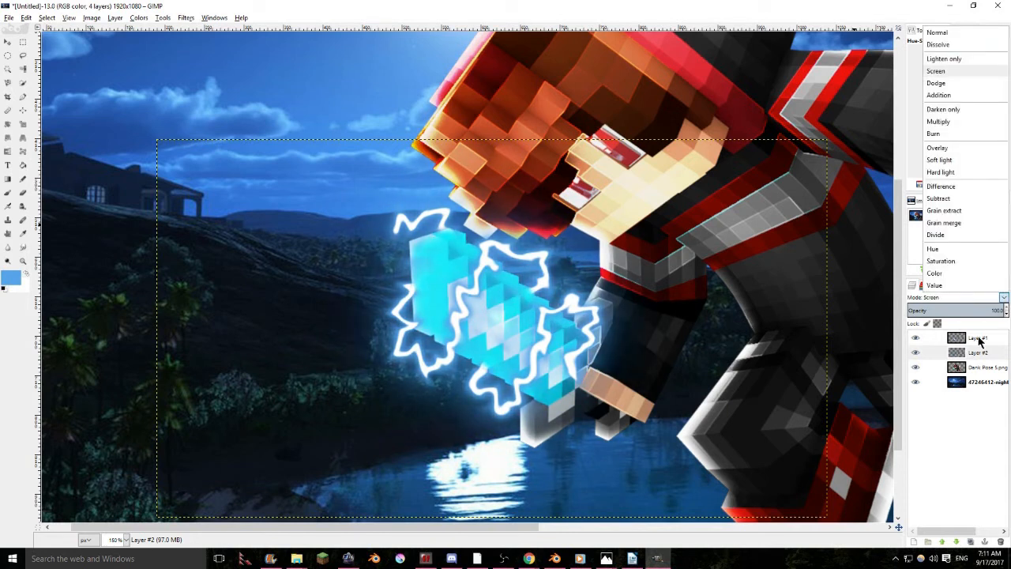
click(1005, 300)
Try Dodge, Burn, Multiply, Difference and Color blend modes on the sharp lightning layer, Layer #1, and set it to Screen
click(983, 337)
click(1006, 298)
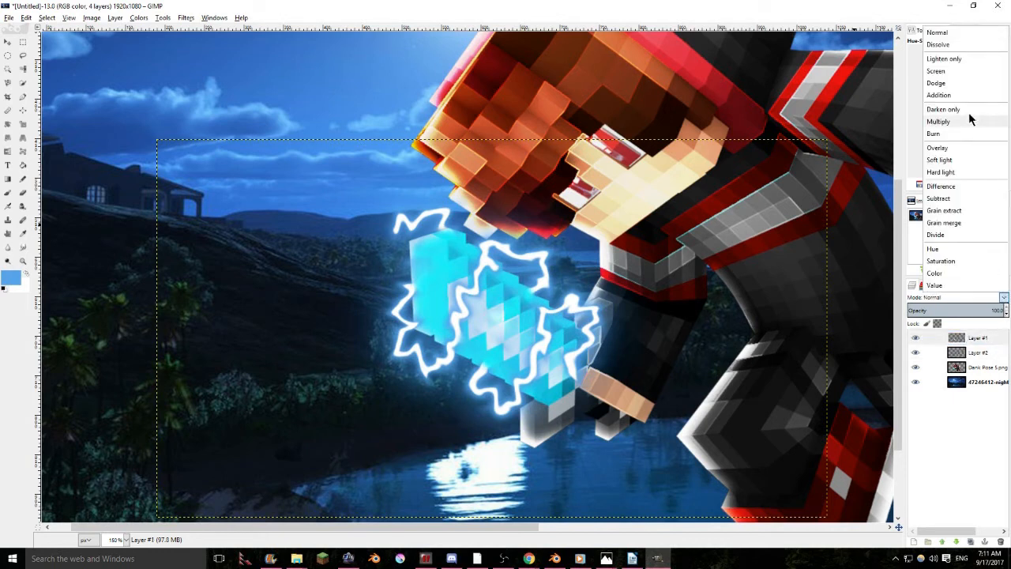
click(941, 83)
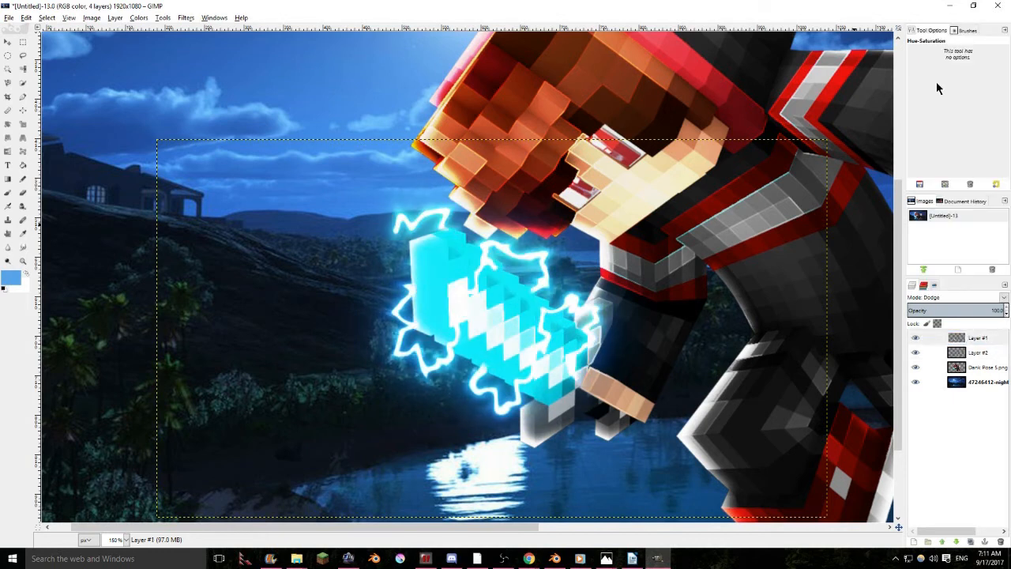
click(1003, 298)
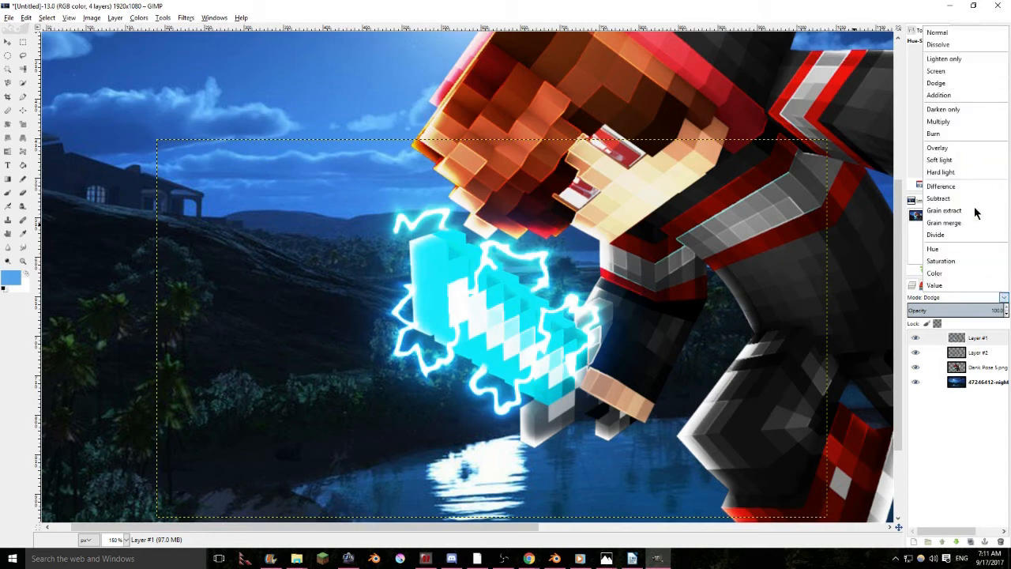
click(953, 135)
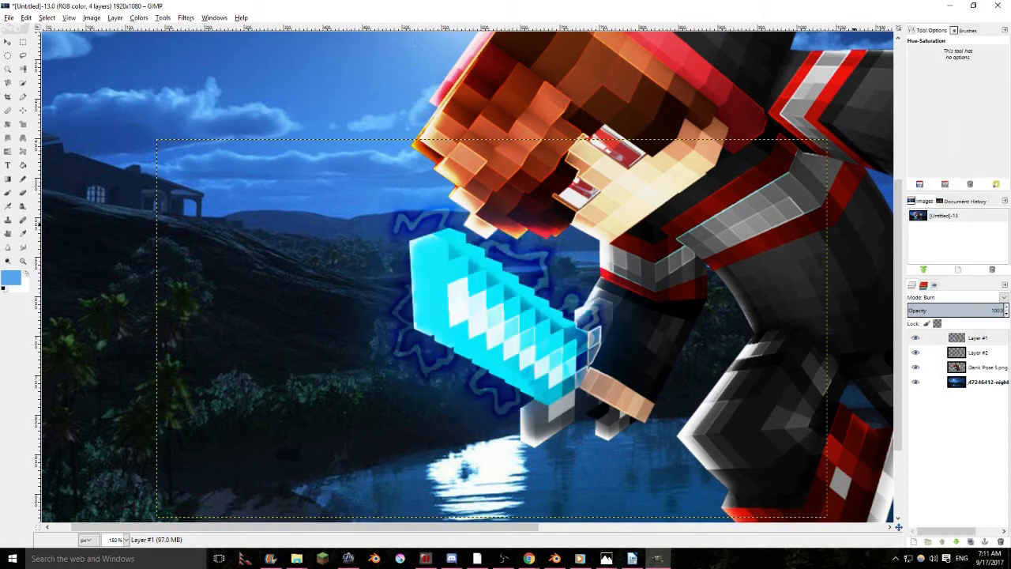
click(1004, 298)
click(955, 120)
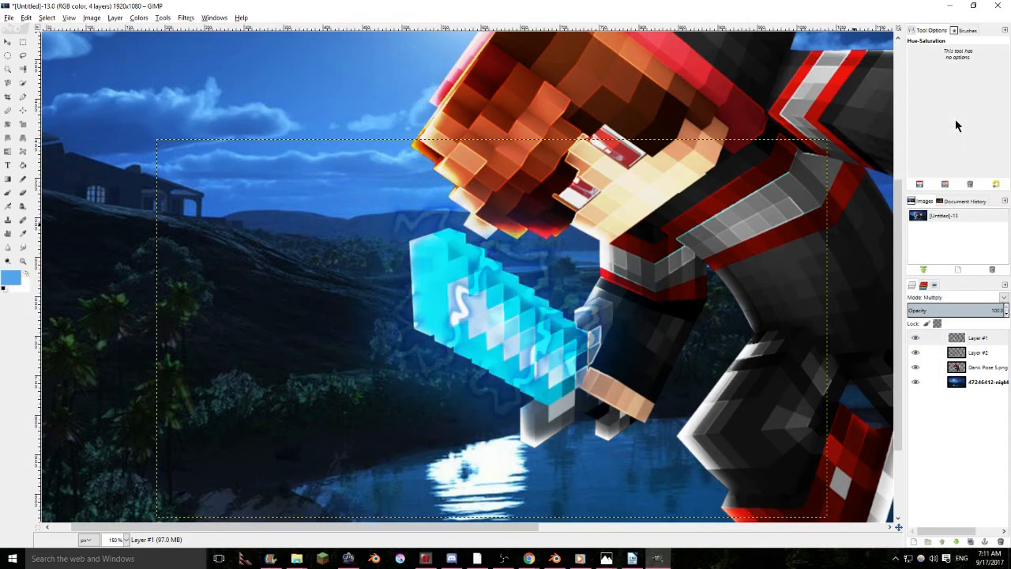
click(1004, 298)
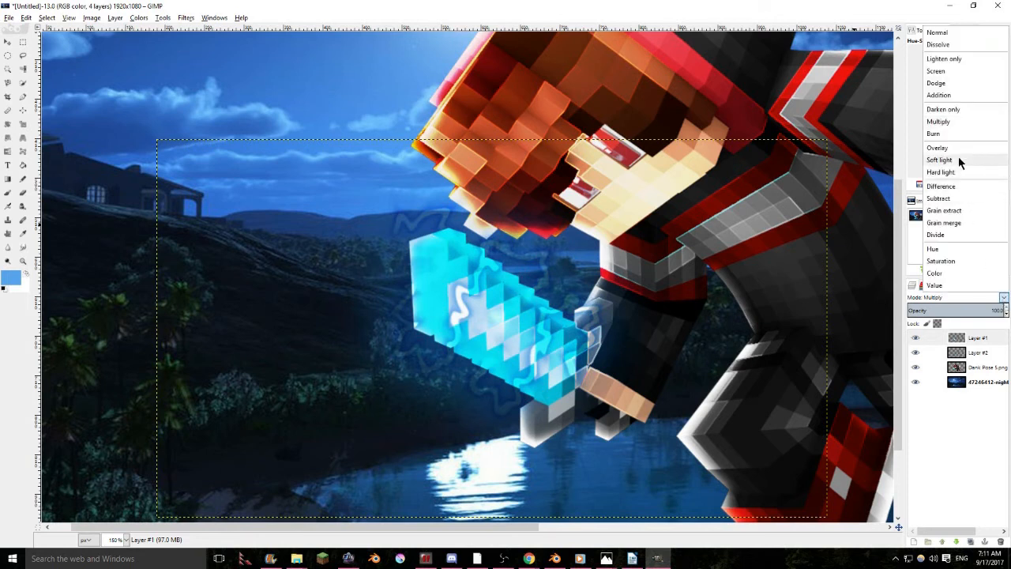
click(940, 134)
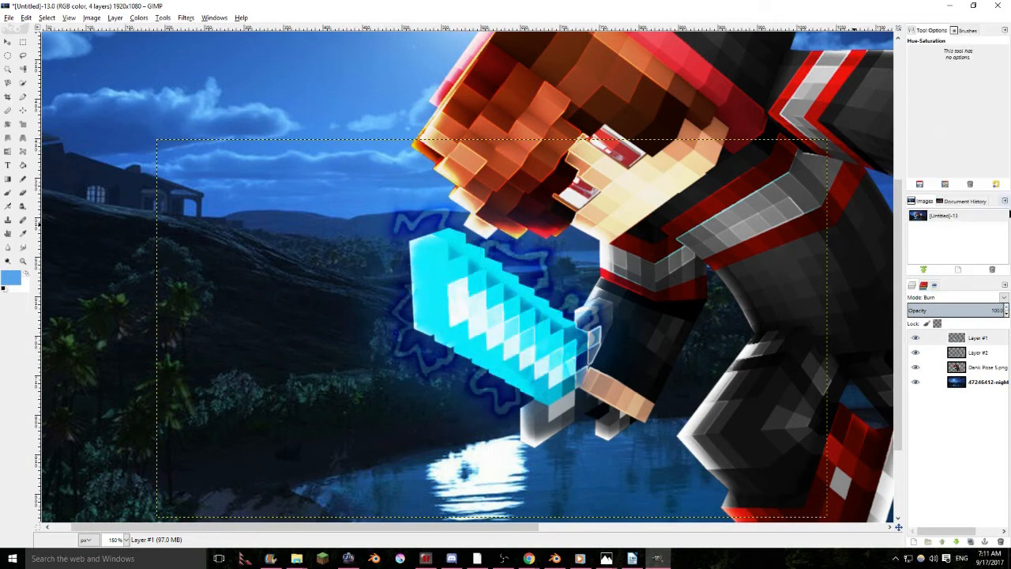
click(1003, 297)
click(985, 187)
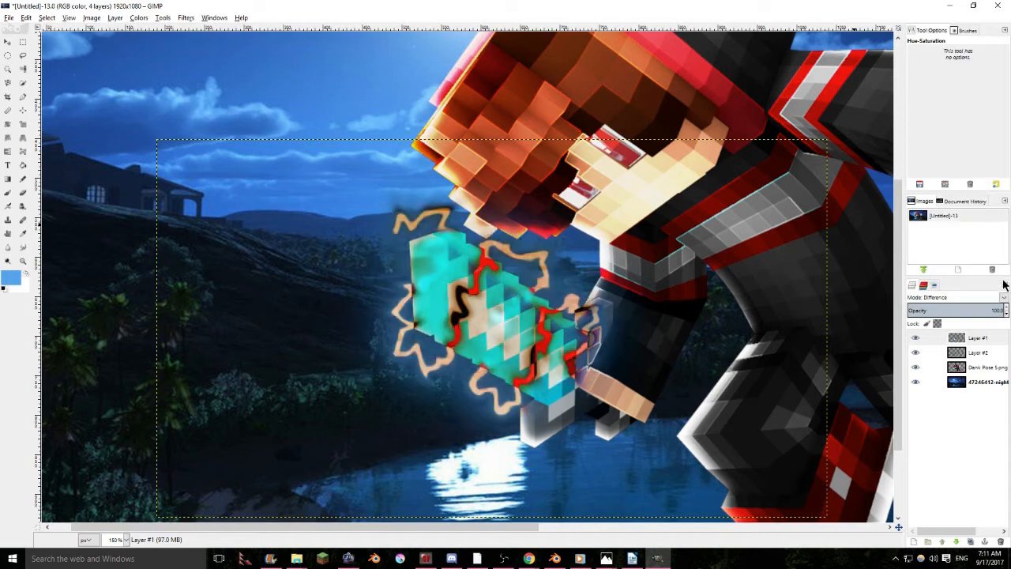
click(1001, 297)
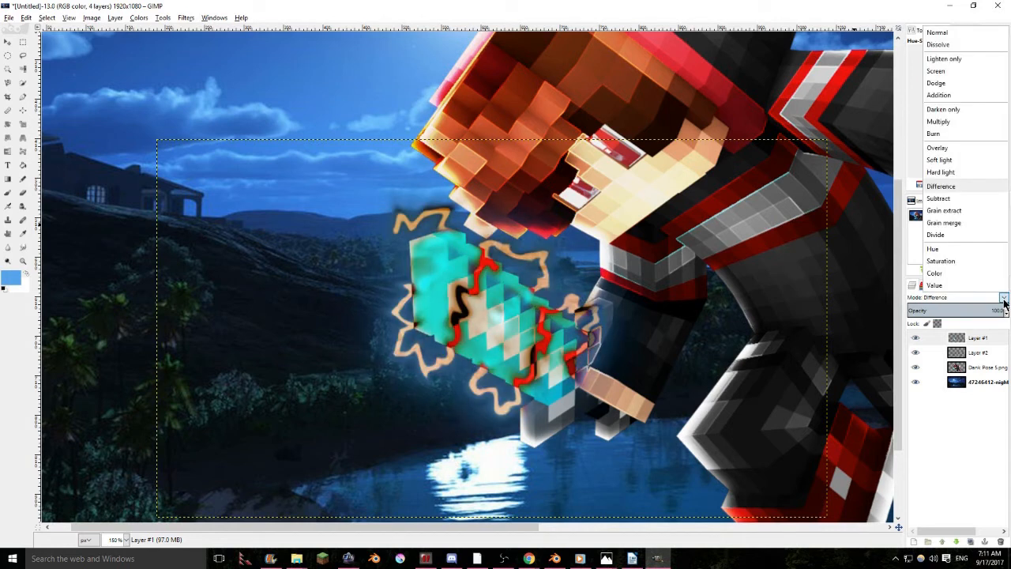
click(977, 272)
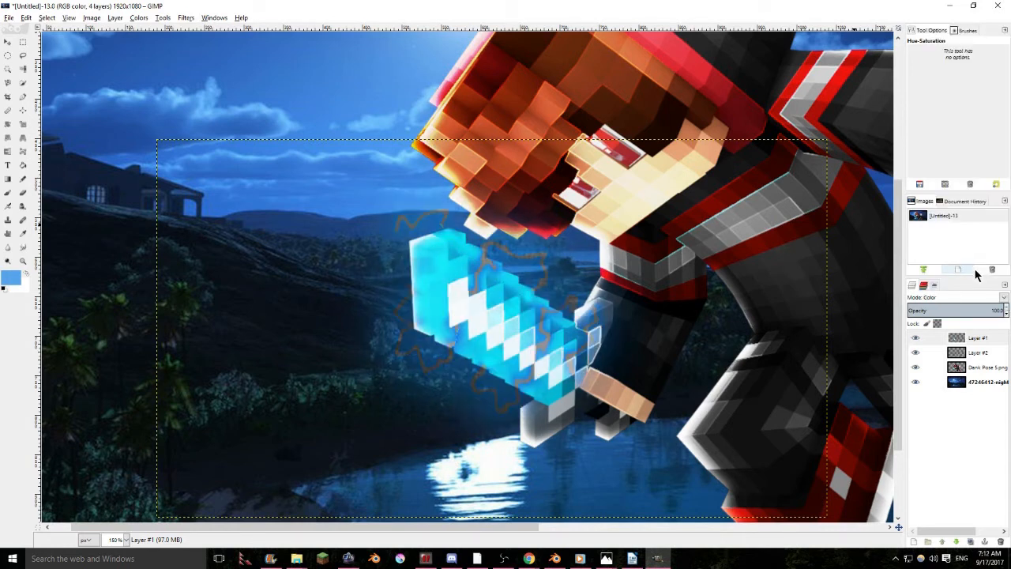
click(1003, 297)
click(937, 71)
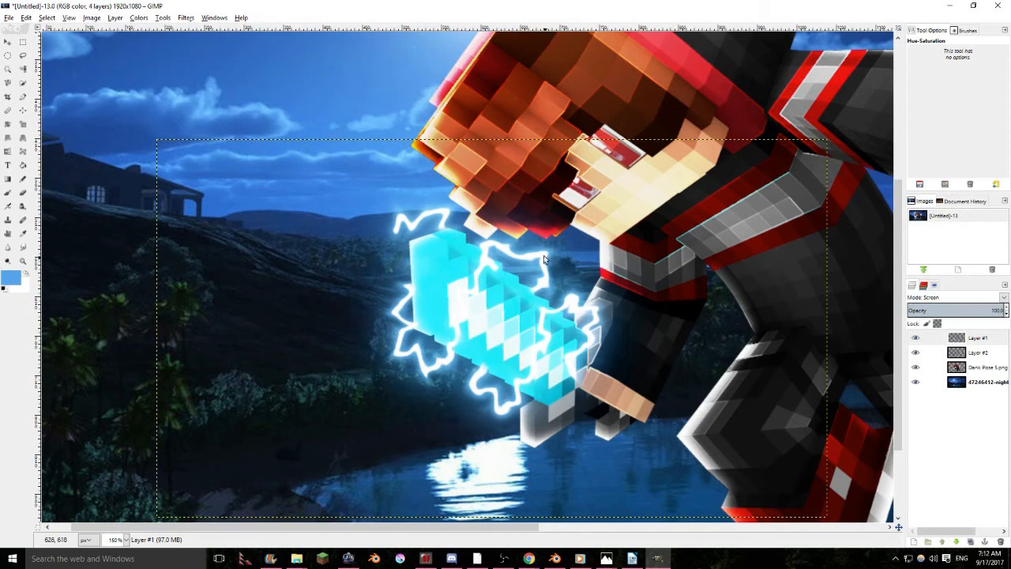
Expand the boundary of the sharp lightning layer, Layer #1, to the full image size
drag(508, 133, 539, 97)
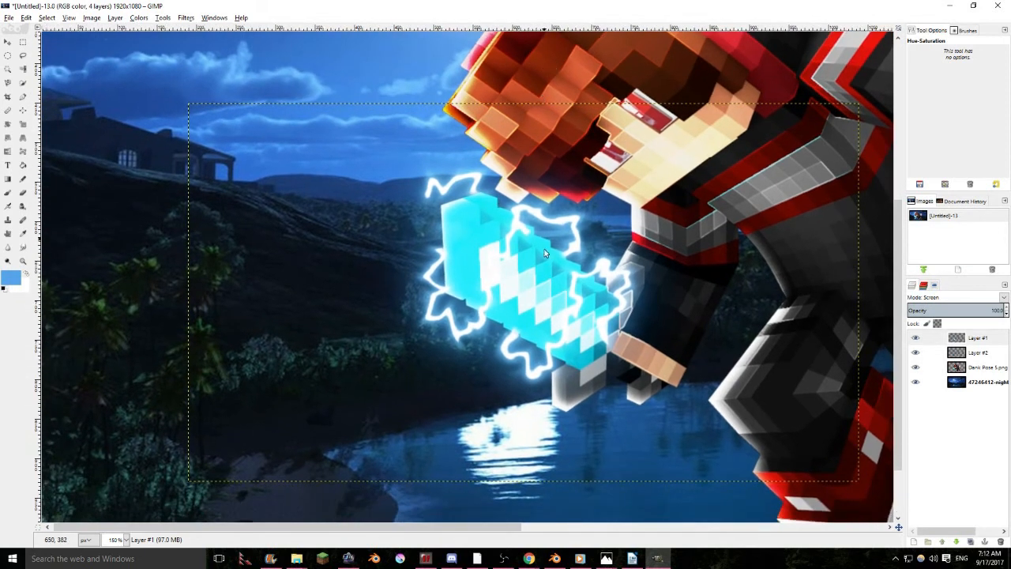
scroll(544, 249, down, 4)
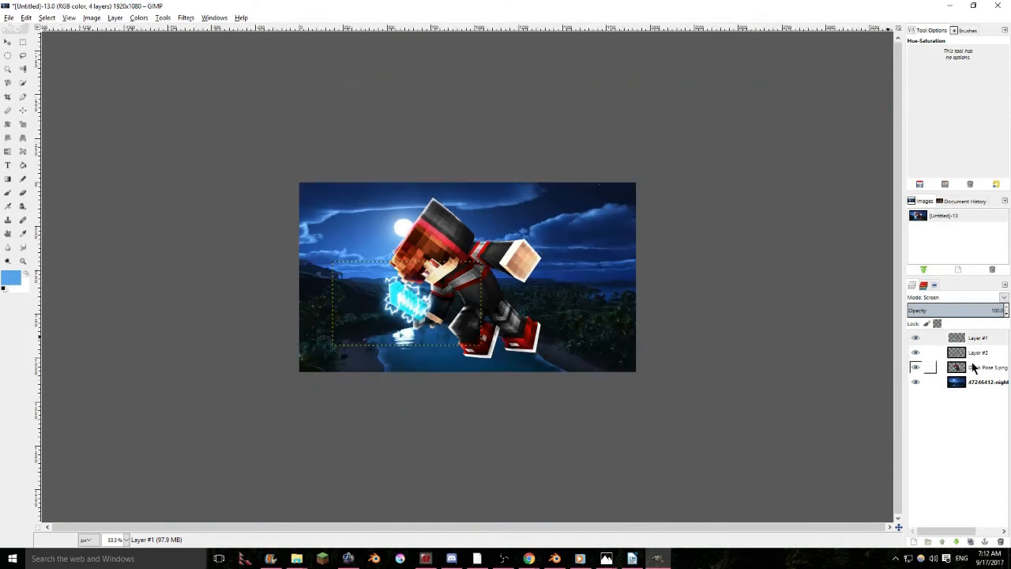
right_click(978, 340)
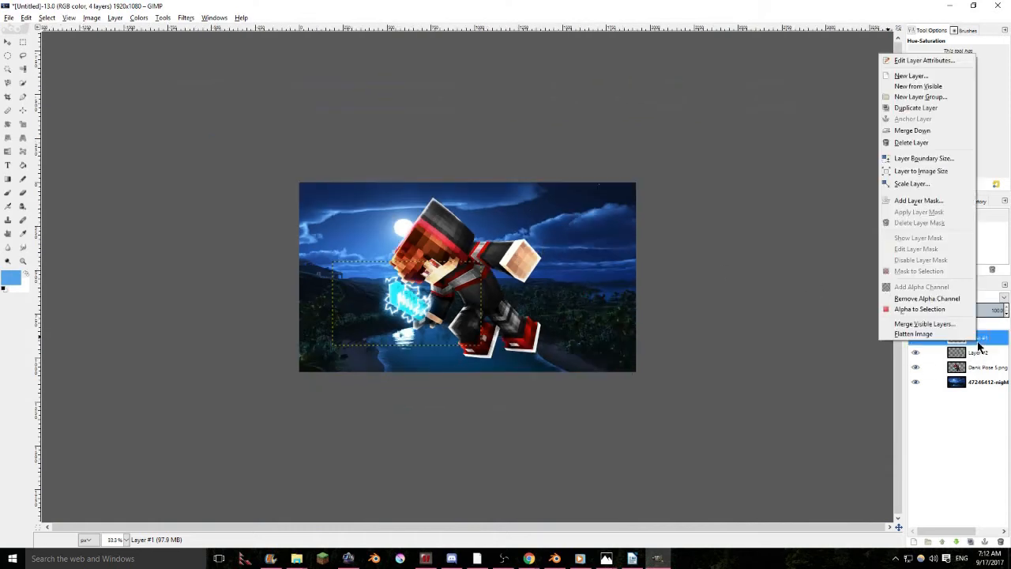
click(942, 171)
scroll(783, 310, up, 1)
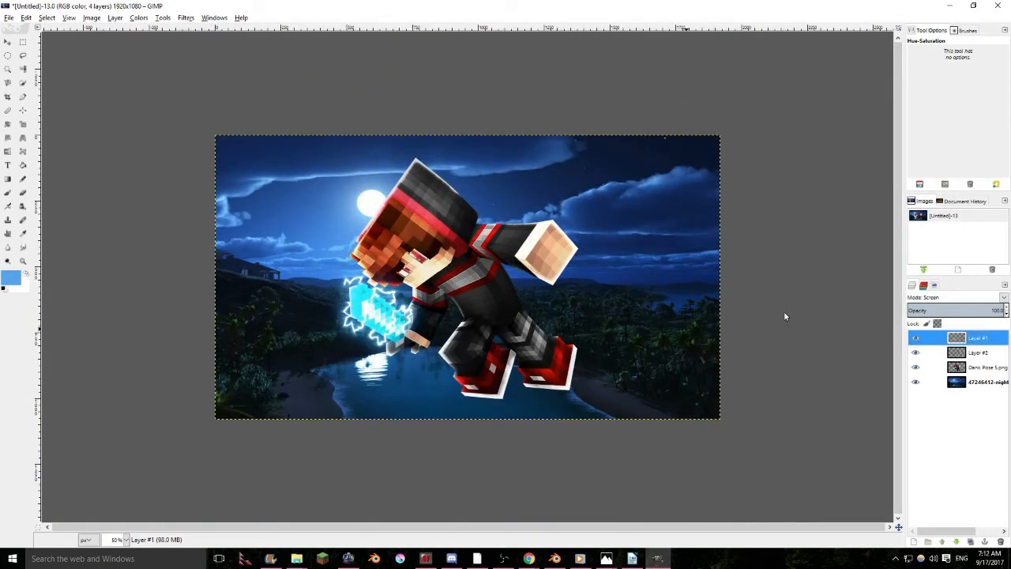
Add a new transparent layer directly above the blurred lightning copy, Layer #2
click(973, 353)
click(914, 542)
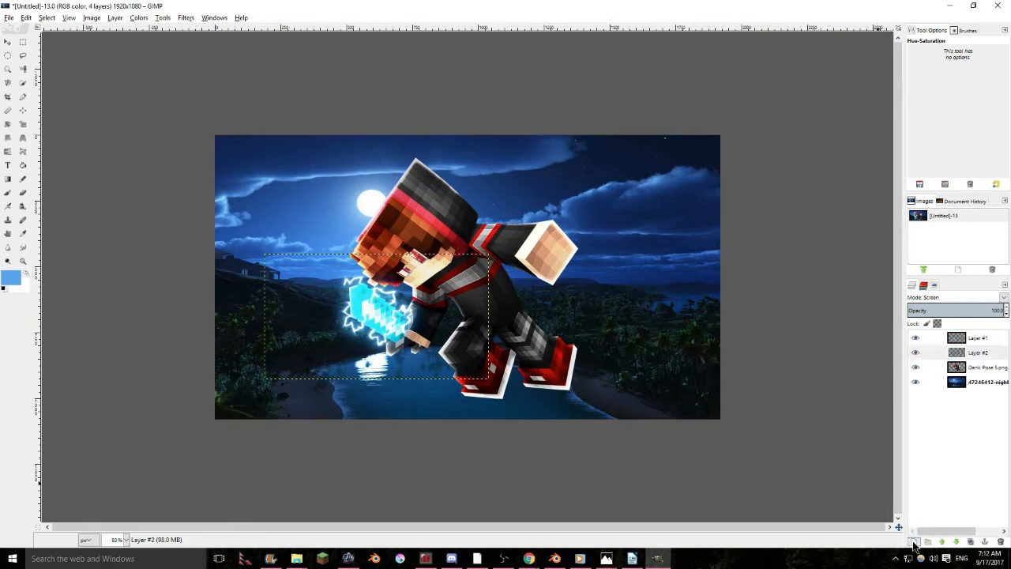
click(96, 191)
key(ctrl+u)
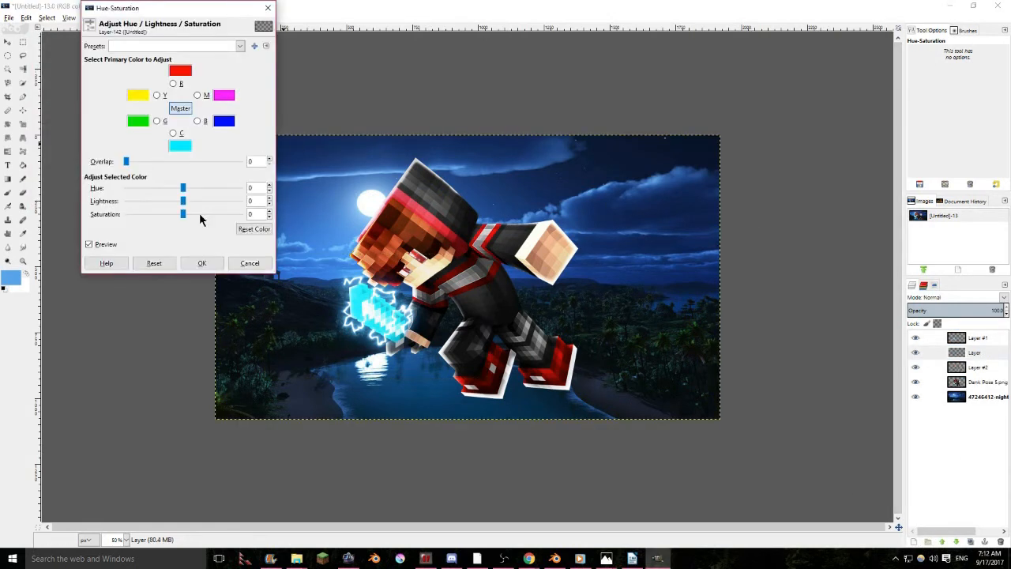
click(202, 263)
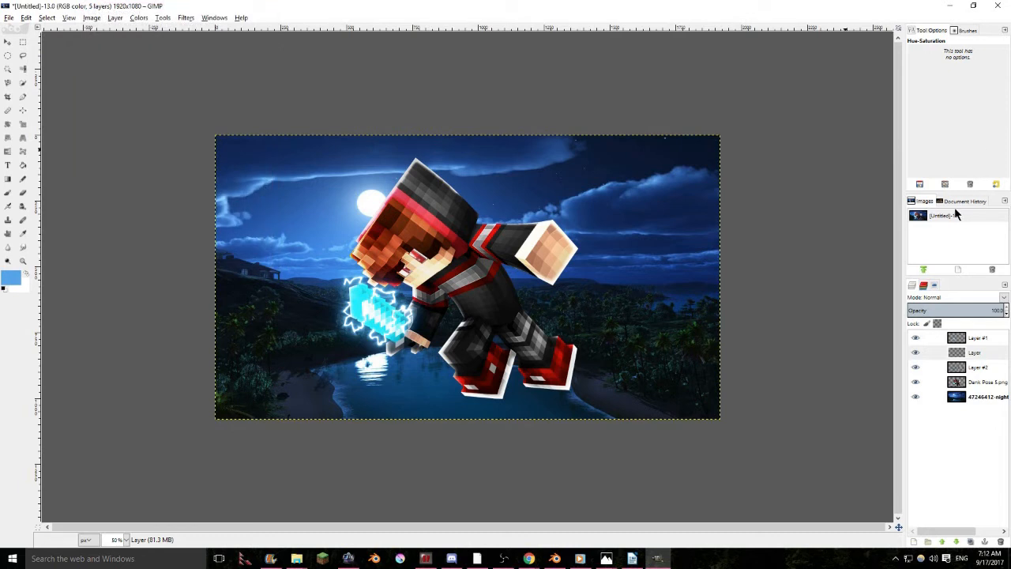
Set the Paintbrush with the Hardness 025 brush to a size of about 890 and an opacity of 20.5
click(7, 192)
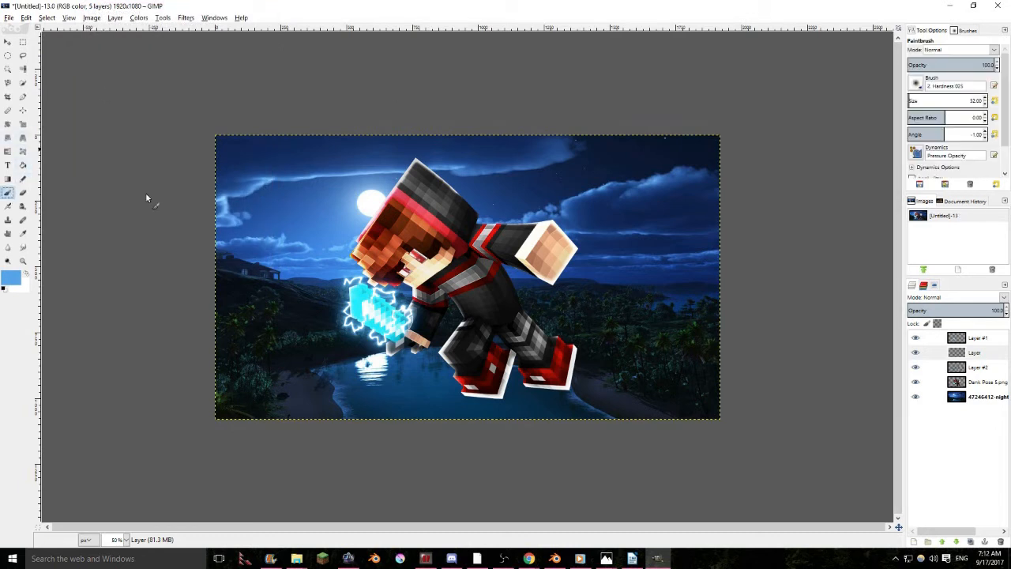
drag(963, 101, 950, 100)
click(964, 100)
click(927, 64)
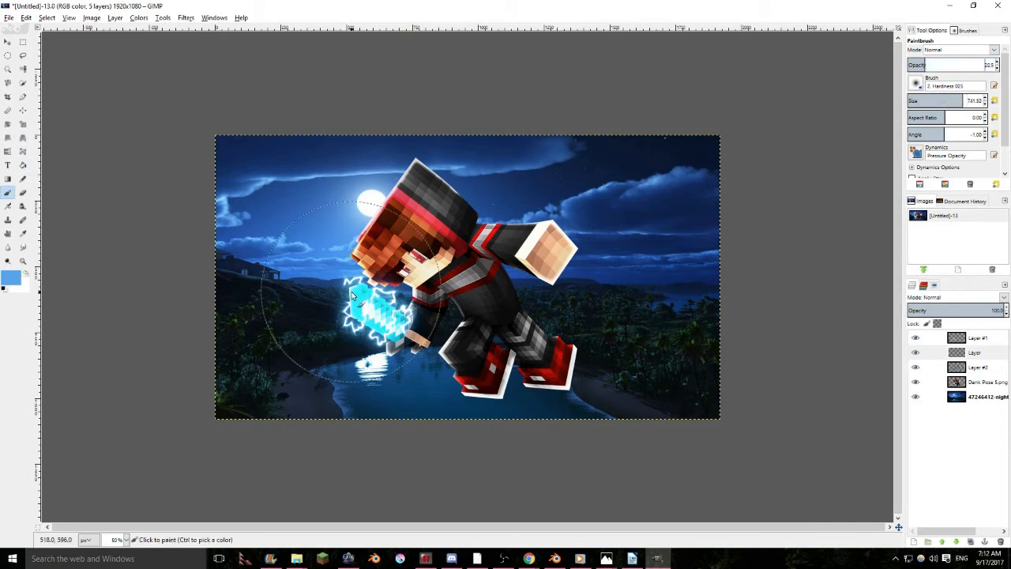
click(975, 99)
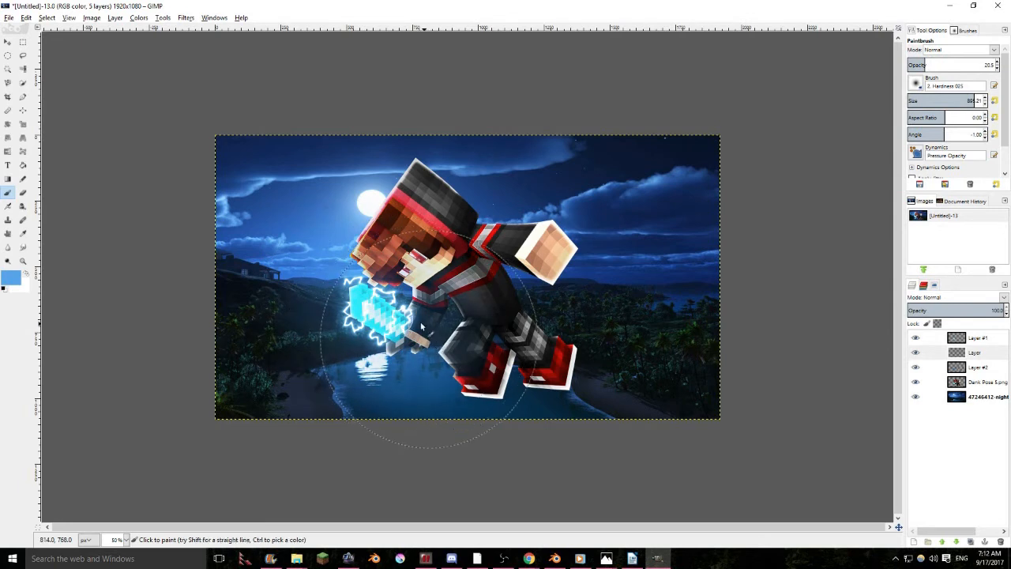
Change the foreground color to light blue 54d0ef and paint a soft glow over the sword and the hand holding it
click(10, 280)
drag(171, 123, 171, 127)
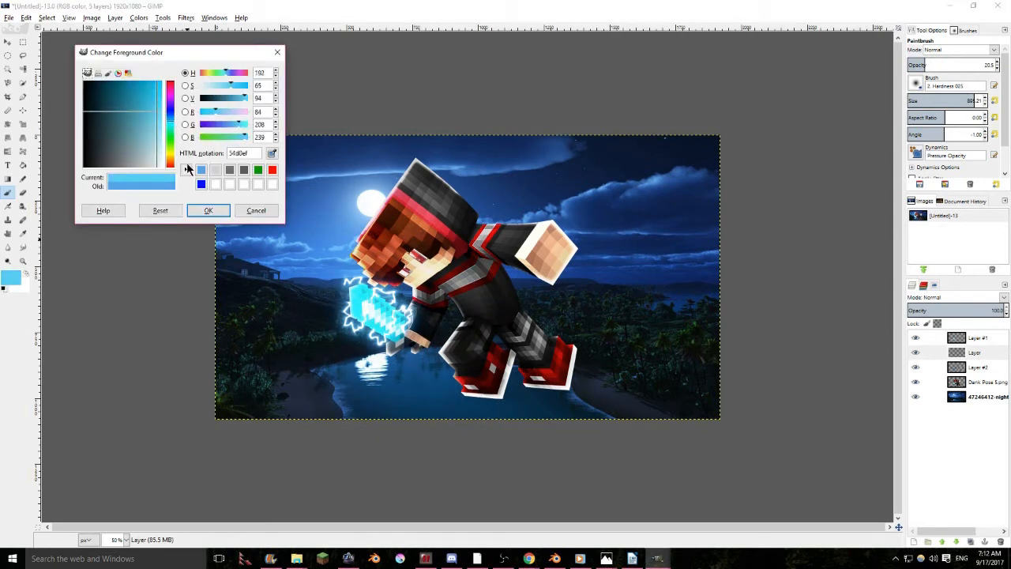
click(207, 210)
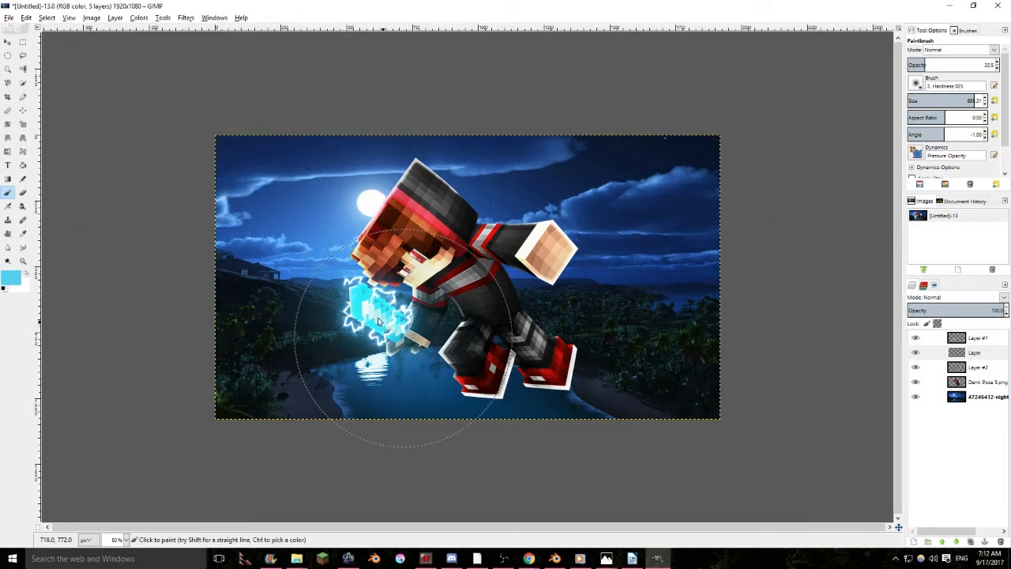
drag(358, 209, 444, 231)
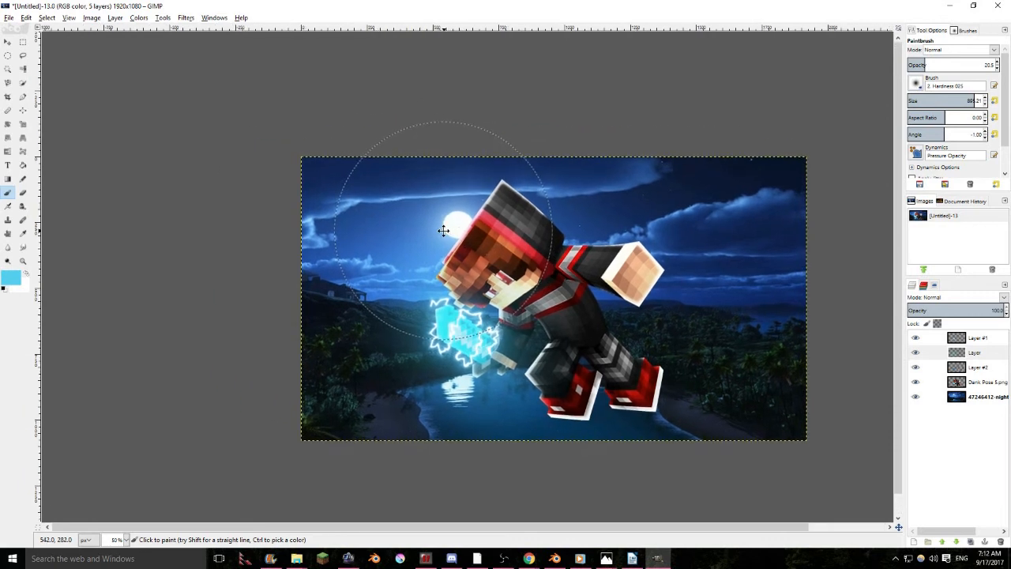
scroll(447, 207, down, 5)
key(shift+ctrl+j)
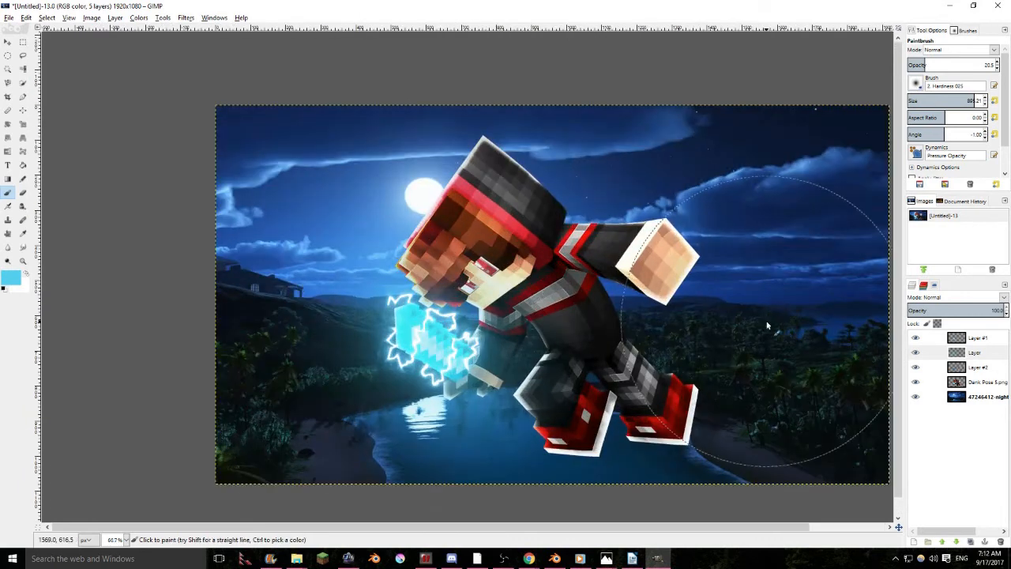
Try to merge the sharp lightning layer, Layer #1, down into the soft glow layer beneath it
right_click(977, 371)
click(984, 374)
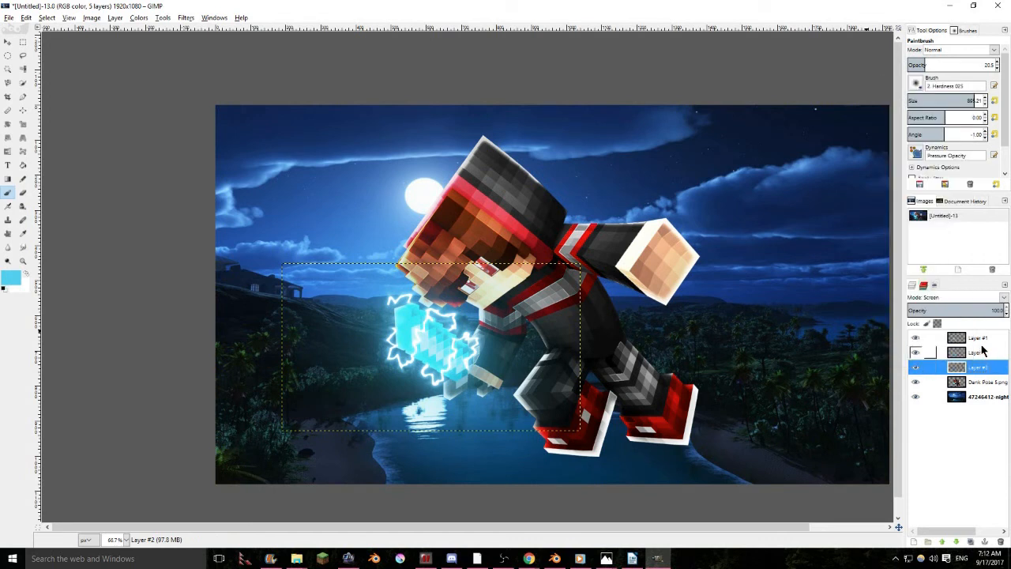
click(979, 340)
right_click(974, 340)
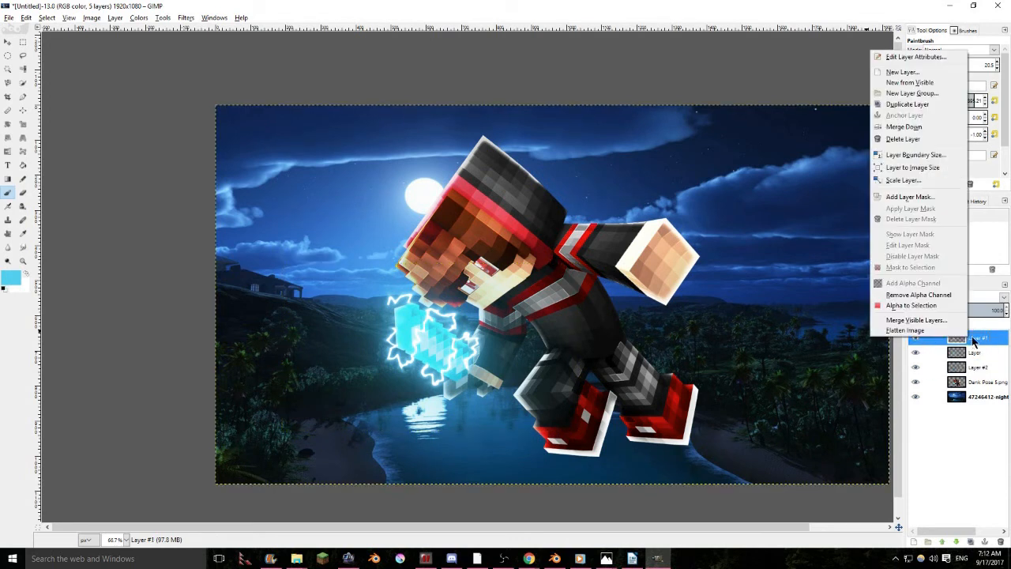
click(910, 130)
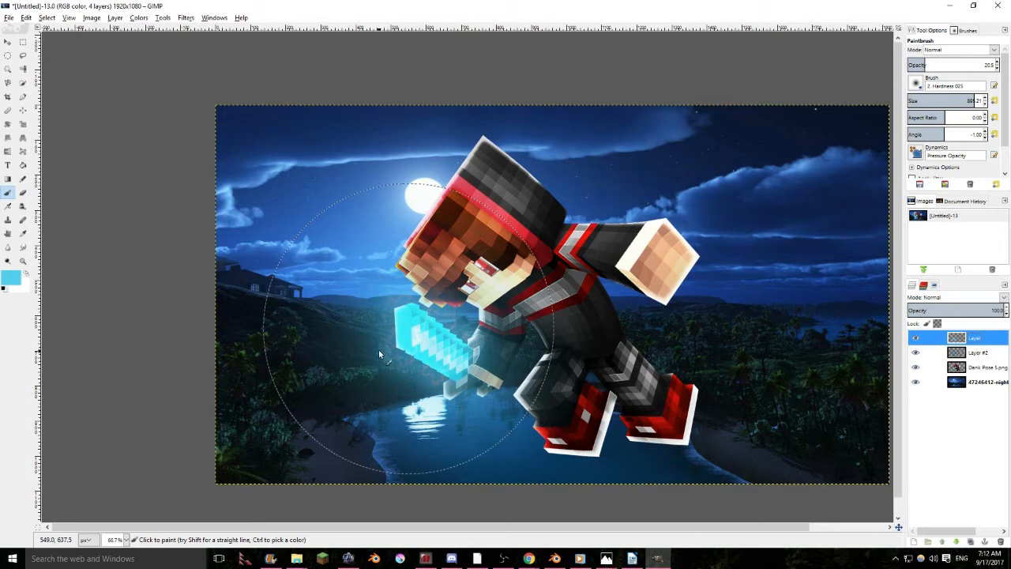
scroll(379, 350, up, 5)
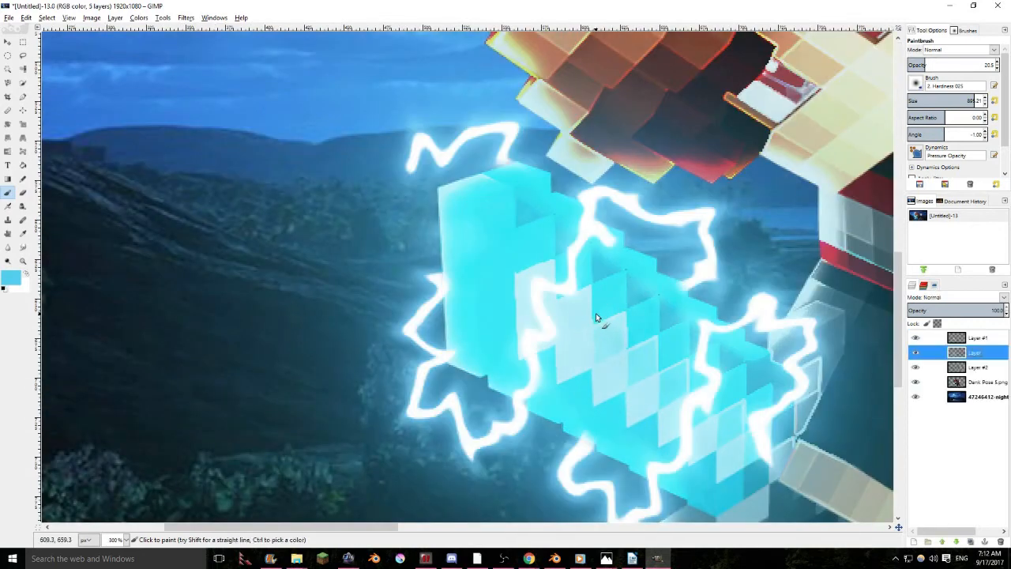
scroll(596, 313, down, 5)
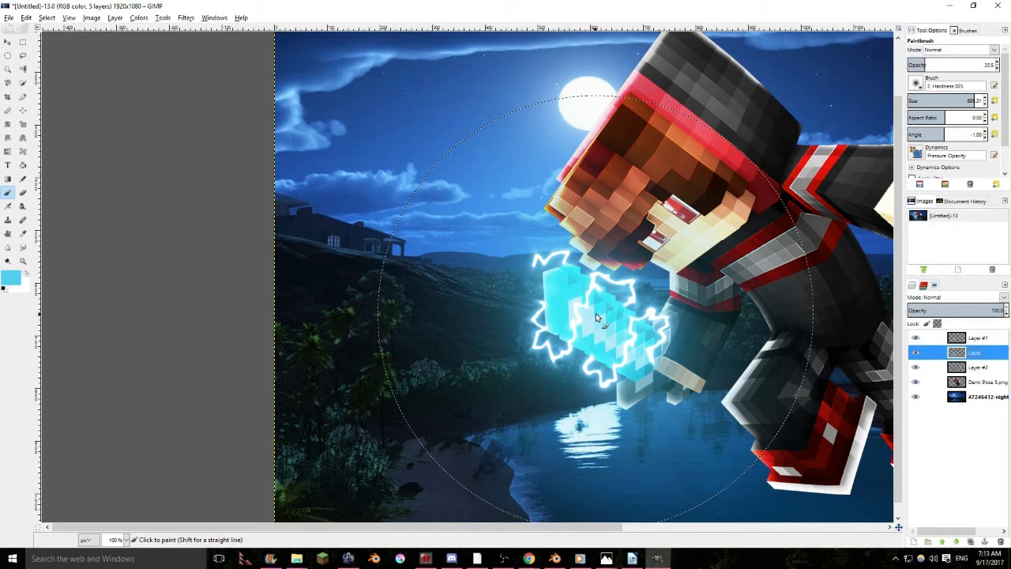
Toggle the visibility of Layer #1 to compare the sword with and without its lightning
key(ctrl+shift+a)
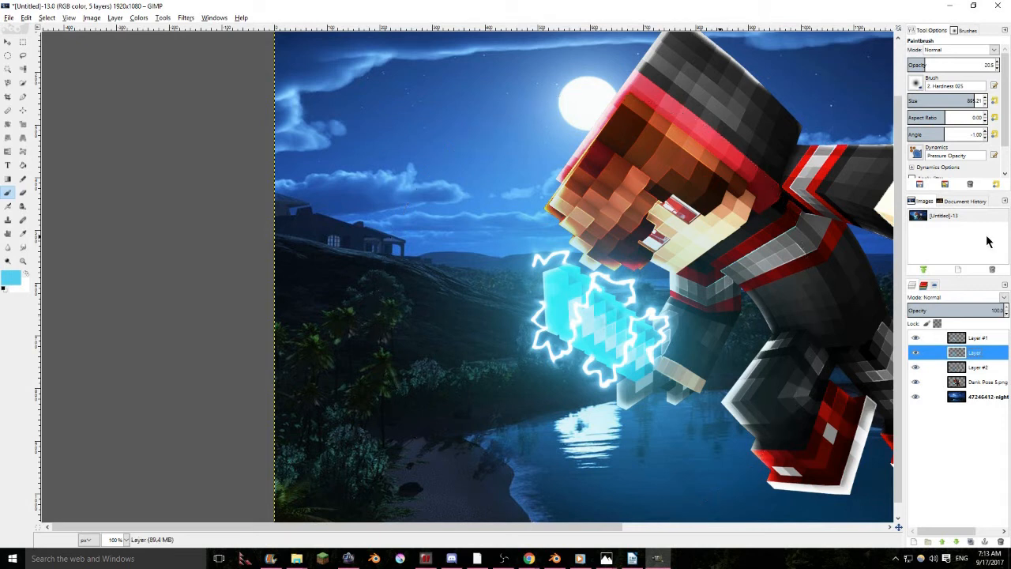
click(915, 338)
click(916, 339)
click(916, 339)
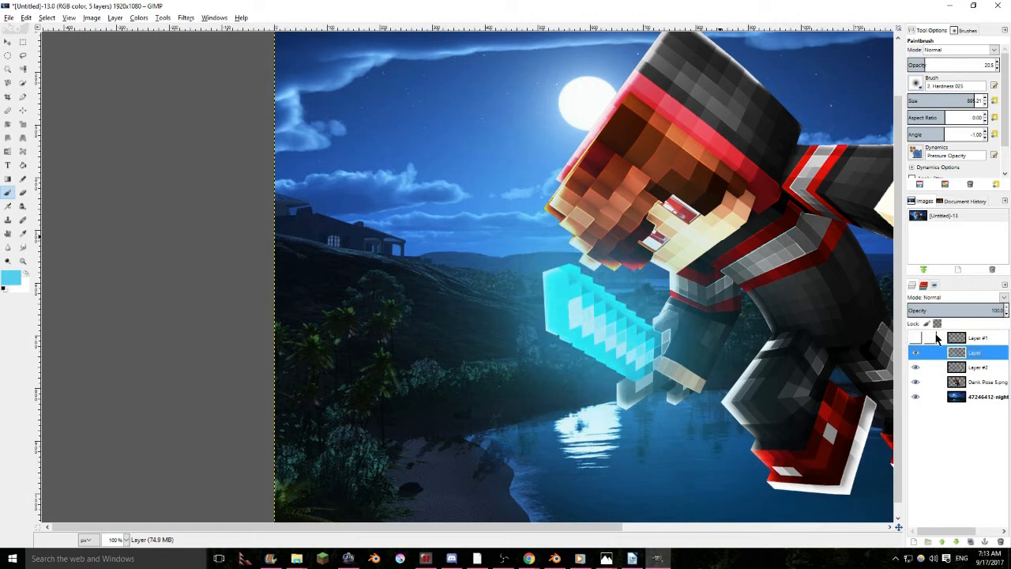
click(917, 339)
drag(566, 333, 528, 325)
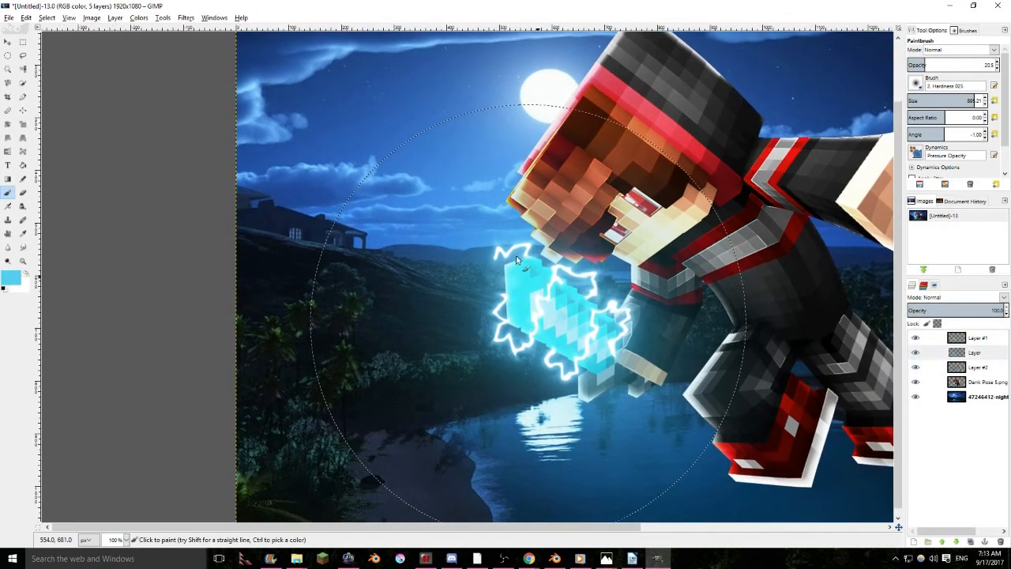
drag(434, 122, 294, 135)
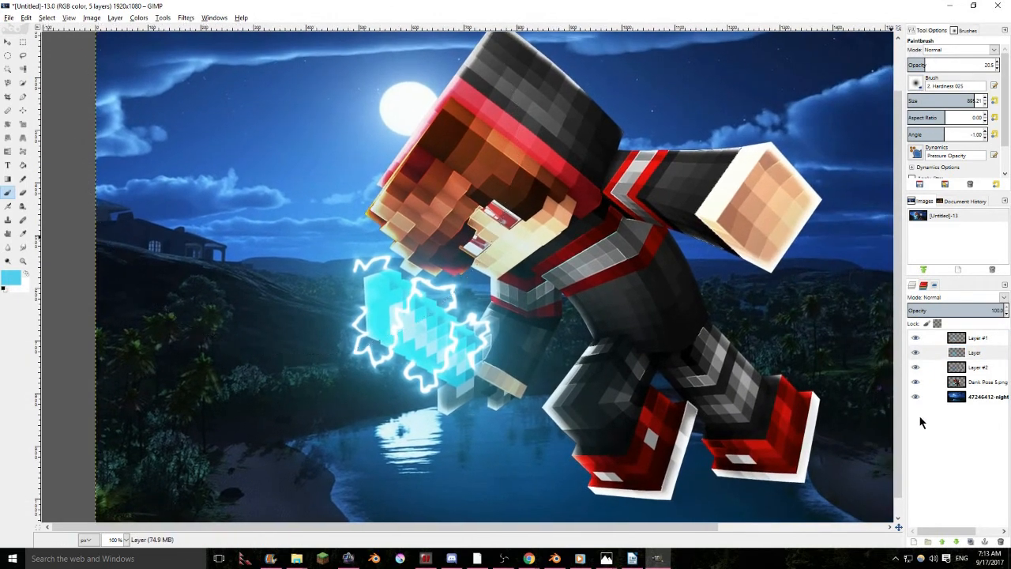
Load the character's outline as a selection from the Dank Pose 5.png layer's alpha and add a new transparent layer above it
right_click(972, 387)
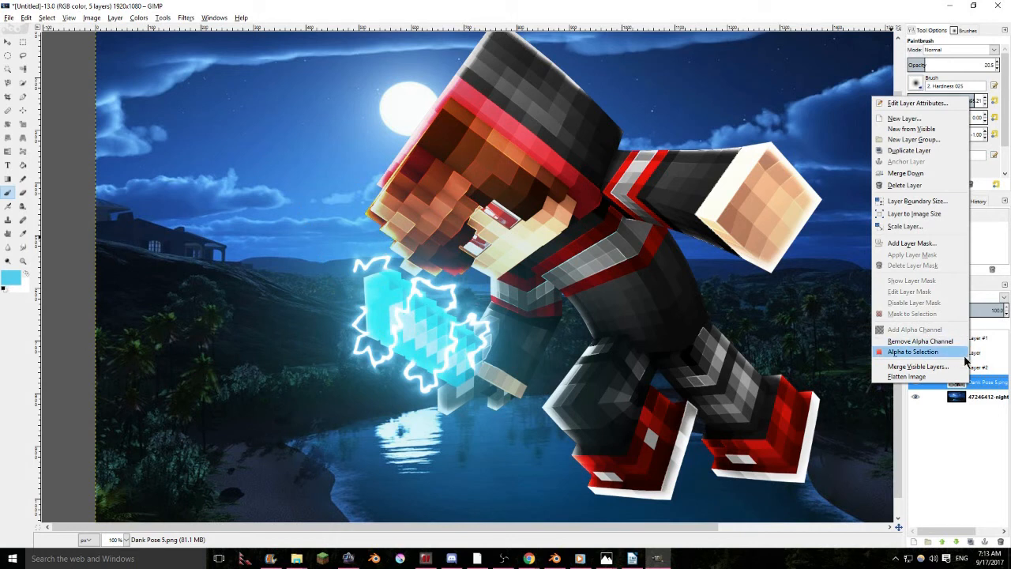
click(935, 352)
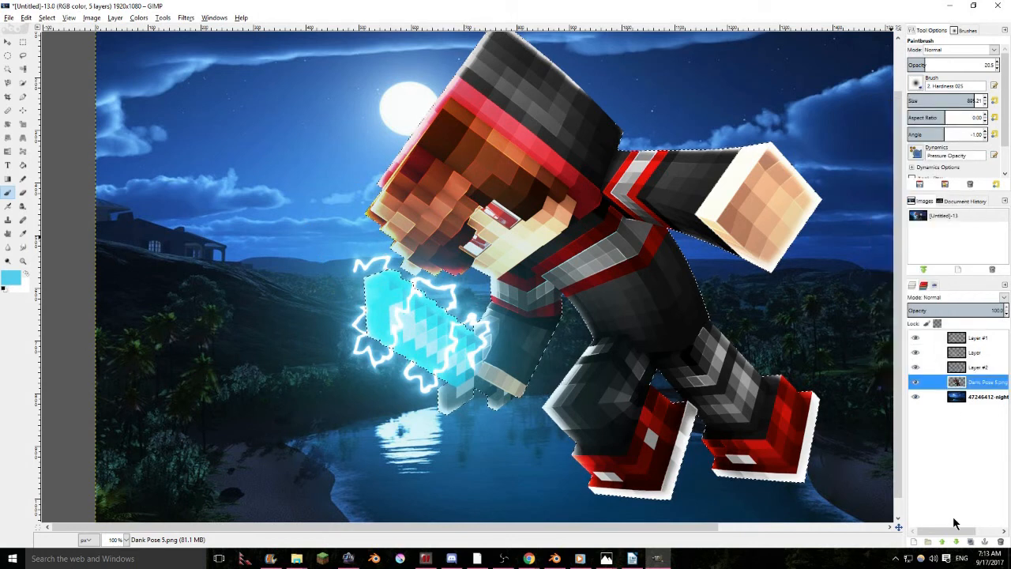
click(914, 542)
click(121, 206)
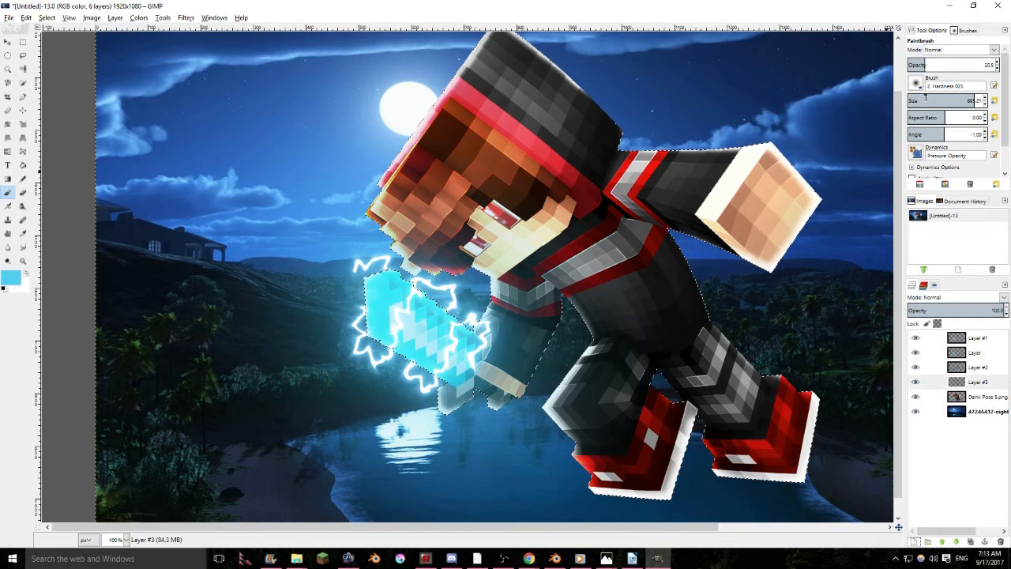
Set the Paintbrush to size 59 and opacity 100, and paint light blue along the character's hair, chin and leg edges facing the sword
drag(992, 101, 913, 100)
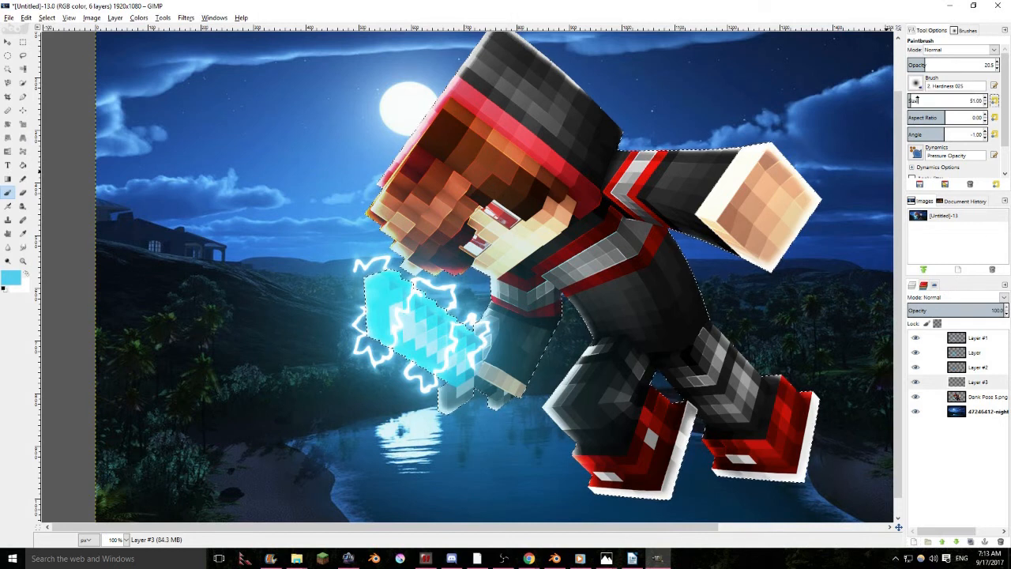
drag(396, 229, 449, 212)
click(985, 98)
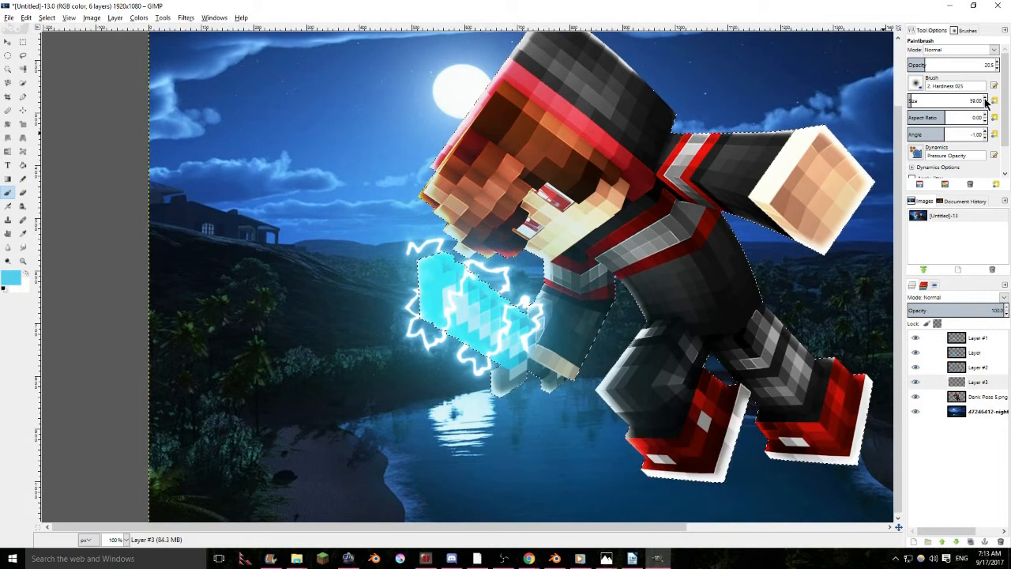
scroll(386, 201, up, 2)
drag(452, 215, 330, 244)
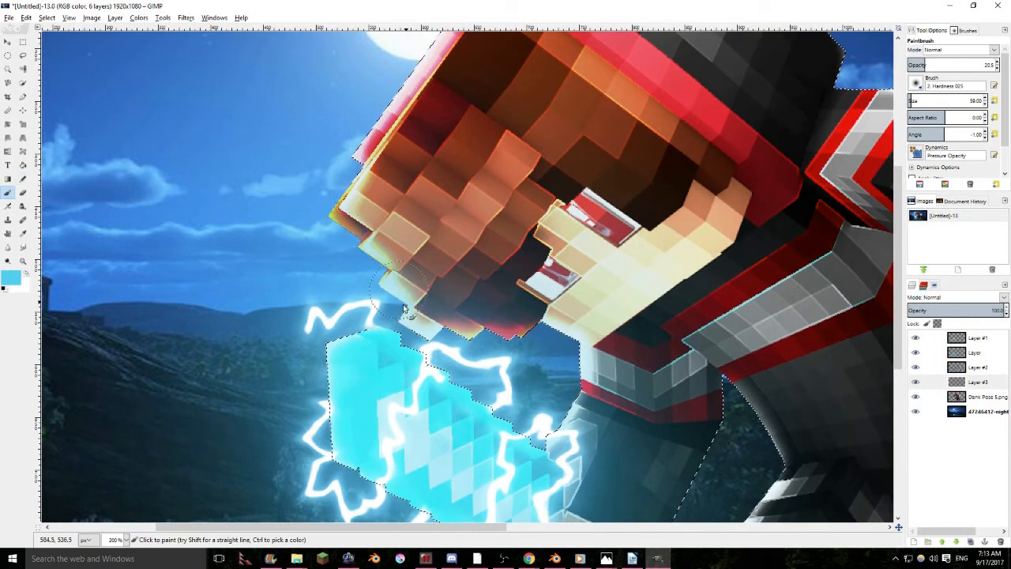
key(ctrl+z)
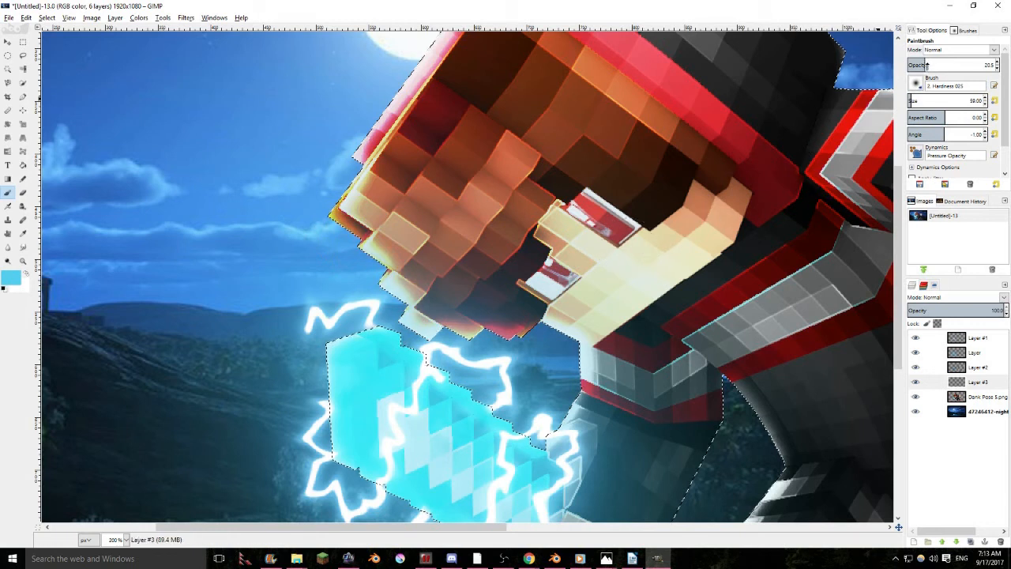
drag(926, 66, 998, 65)
mouse_move(317, 212)
mouse_down()
mouse_move(396, 296)
mouse_move(402, 344)
mouse_move(449, 354)
mouse_move(554, 346)
mouse_move(548, 361)
mouse_move(495, 252)
mouse_move(431, 206)
mouse_move(393, 24)
mouse_up()
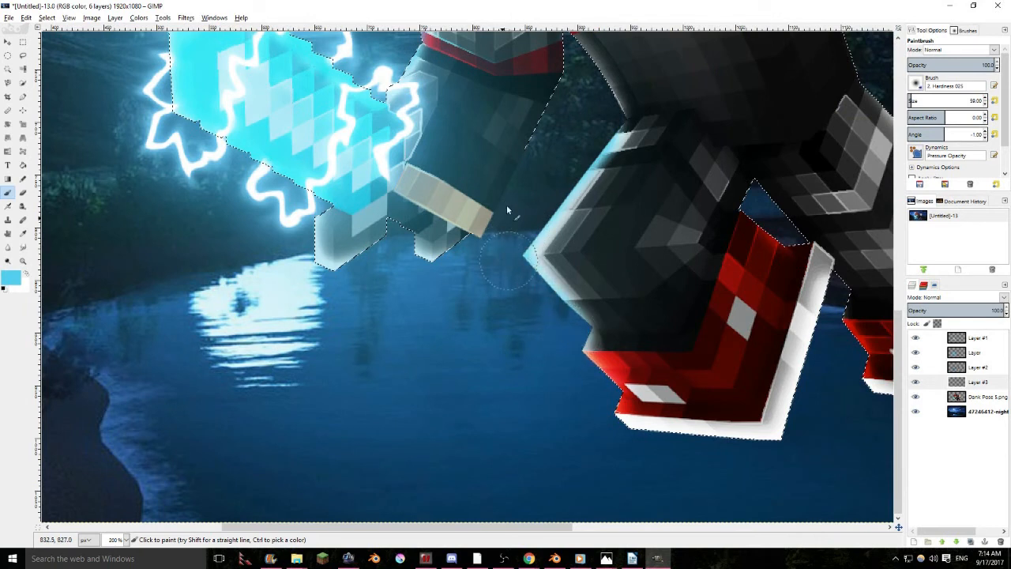
drag(512, 207, 563, 401)
drag(518, 156, 574, 343)
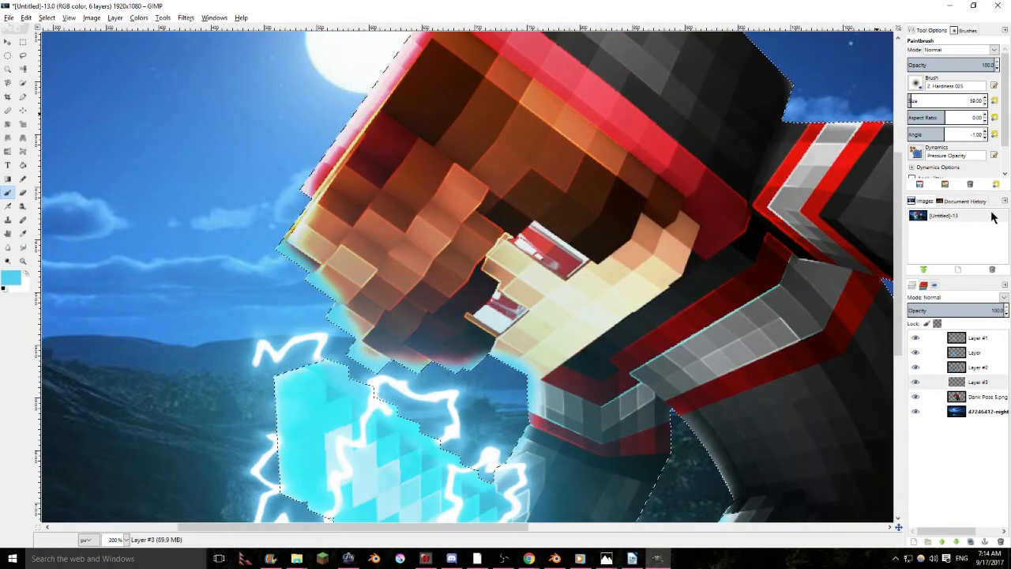
Compare the Overlay, Dodge, Screen, Burn and Soft light modes on the painted edge-light layer and set it to Hard light
click(1004, 298)
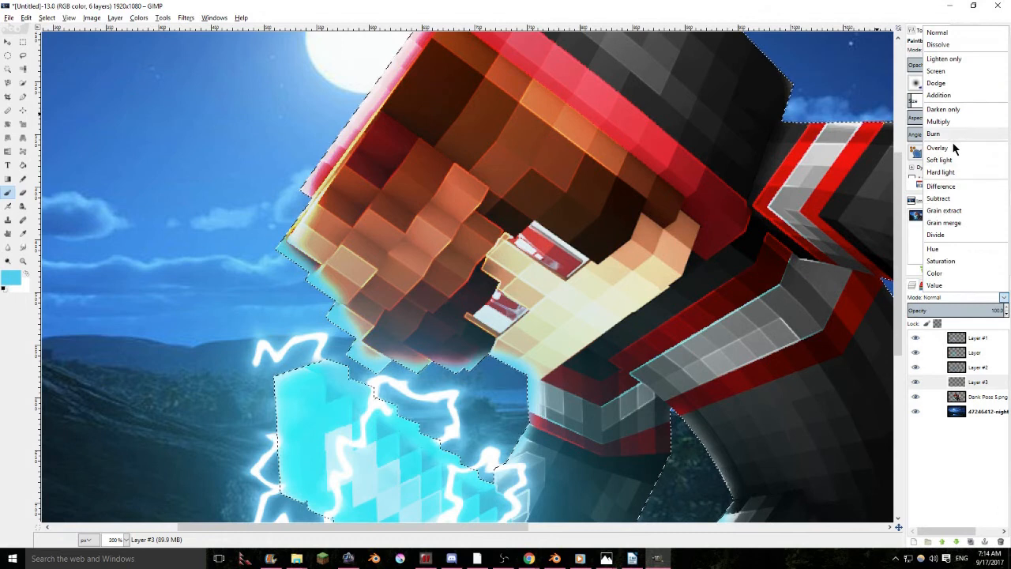
click(950, 148)
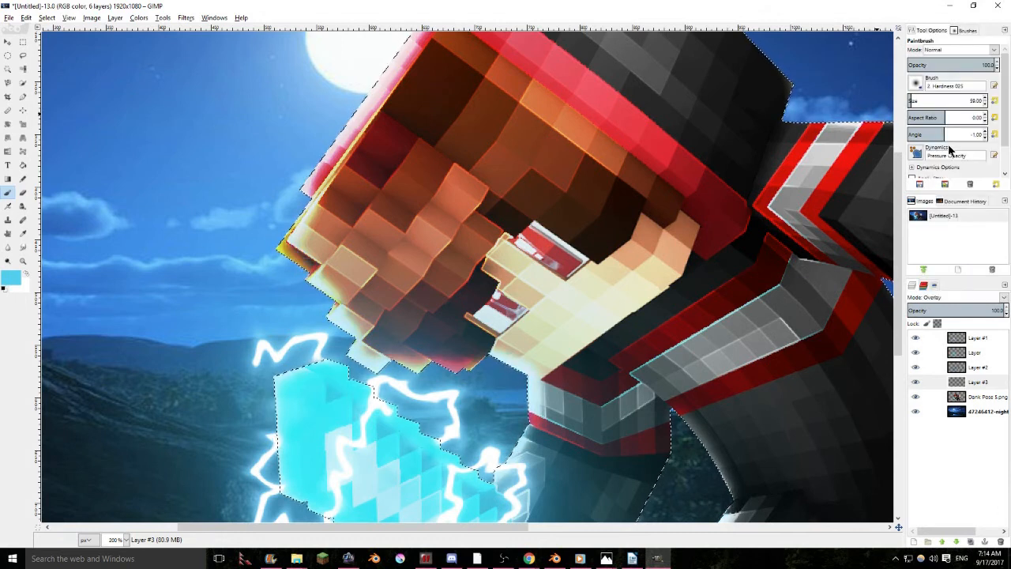
click(1004, 299)
click(939, 83)
click(1004, 298)
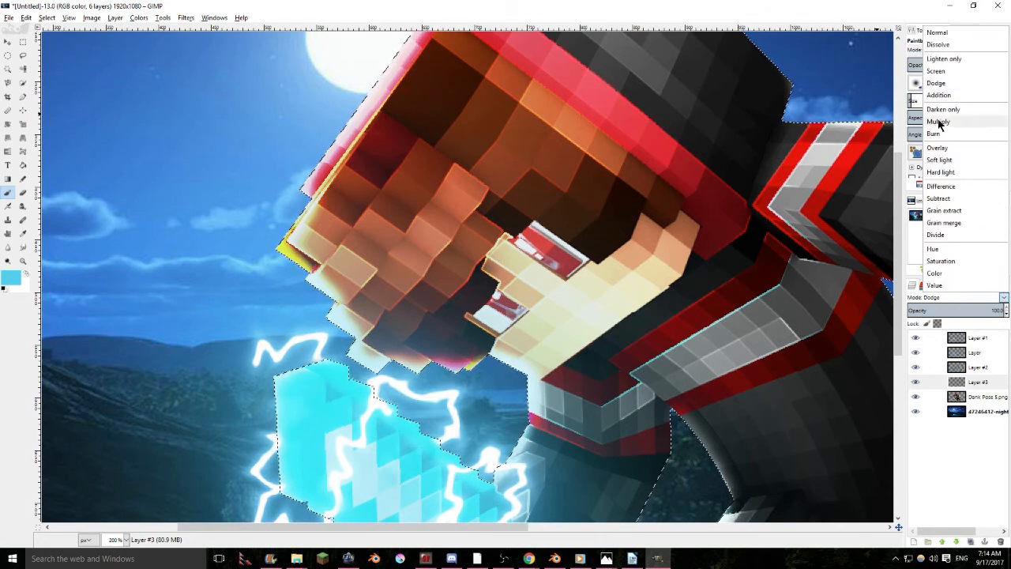
click(937, 72)
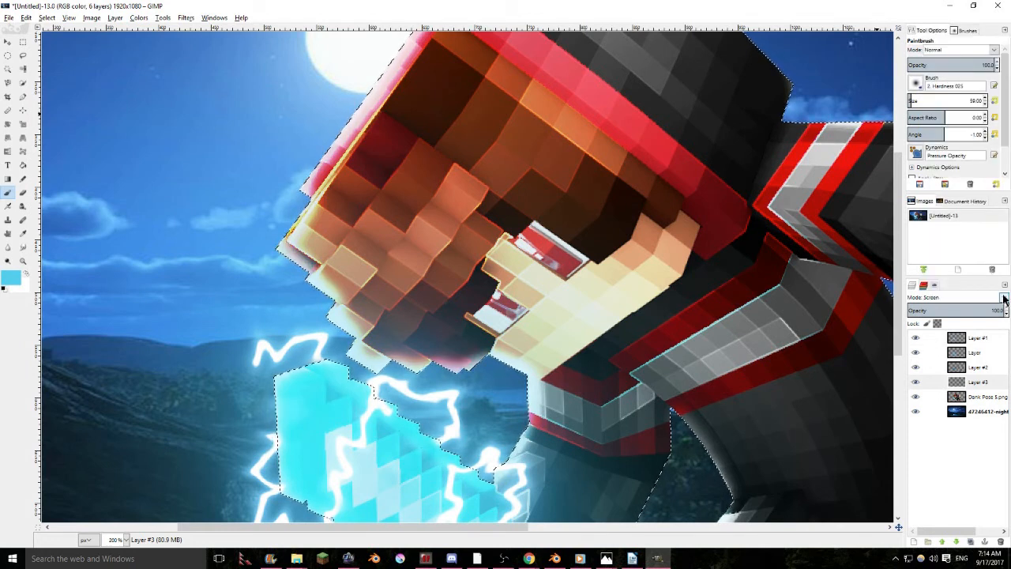
click(1004, 297)
click(944, 135)
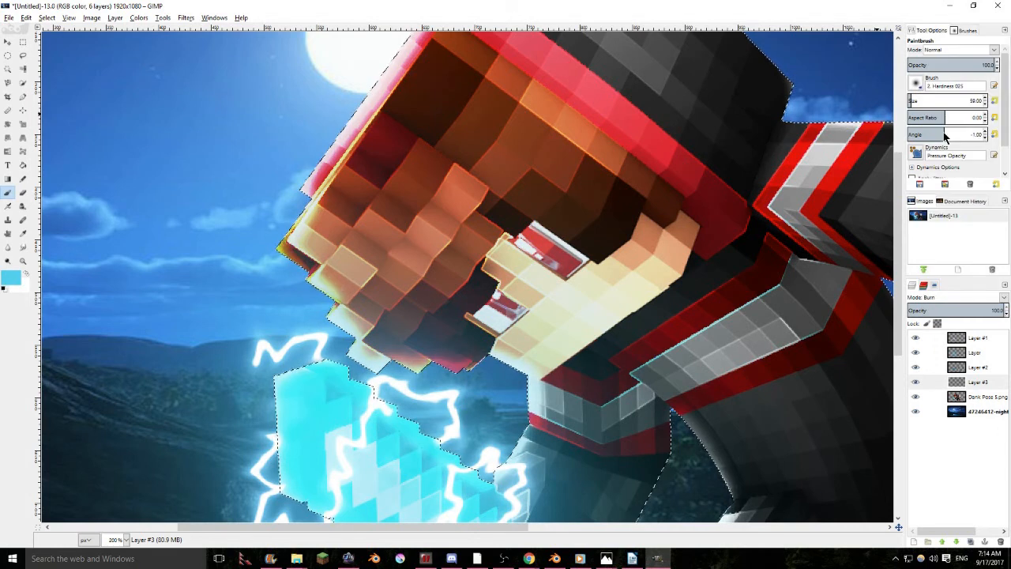
click(1002, 298)
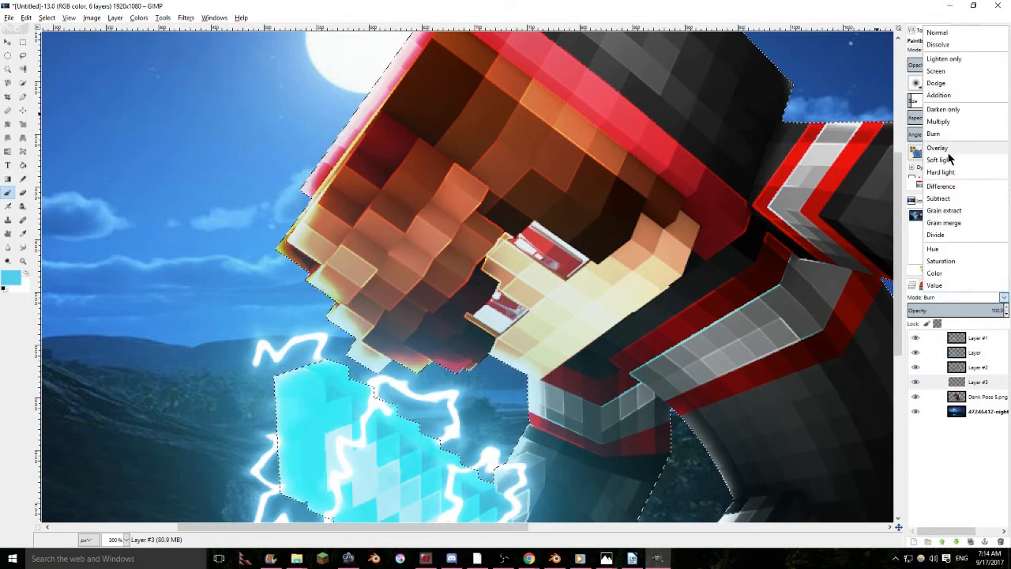
click(940, 160)
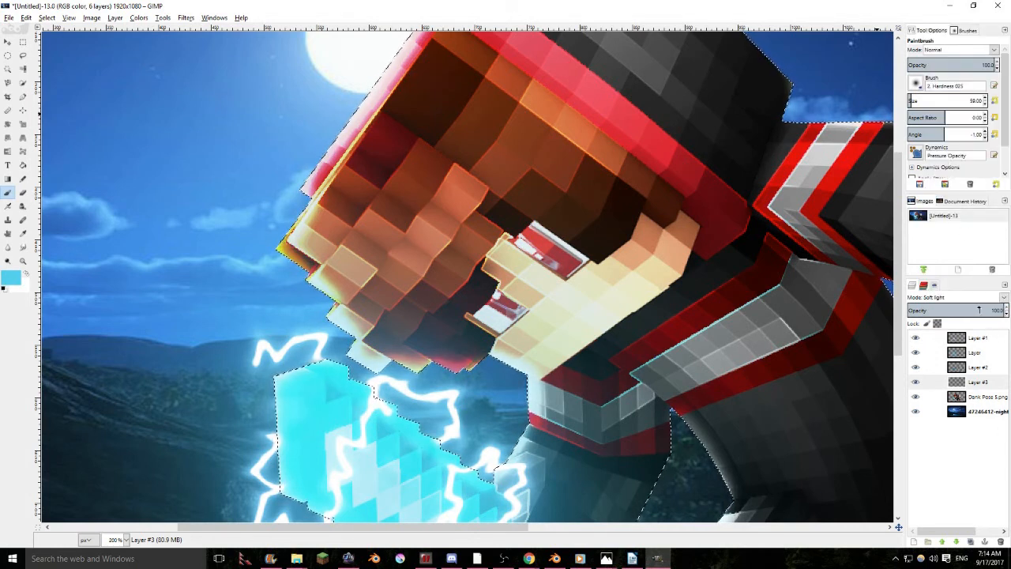
click(1002, 298)
click(944, 184)
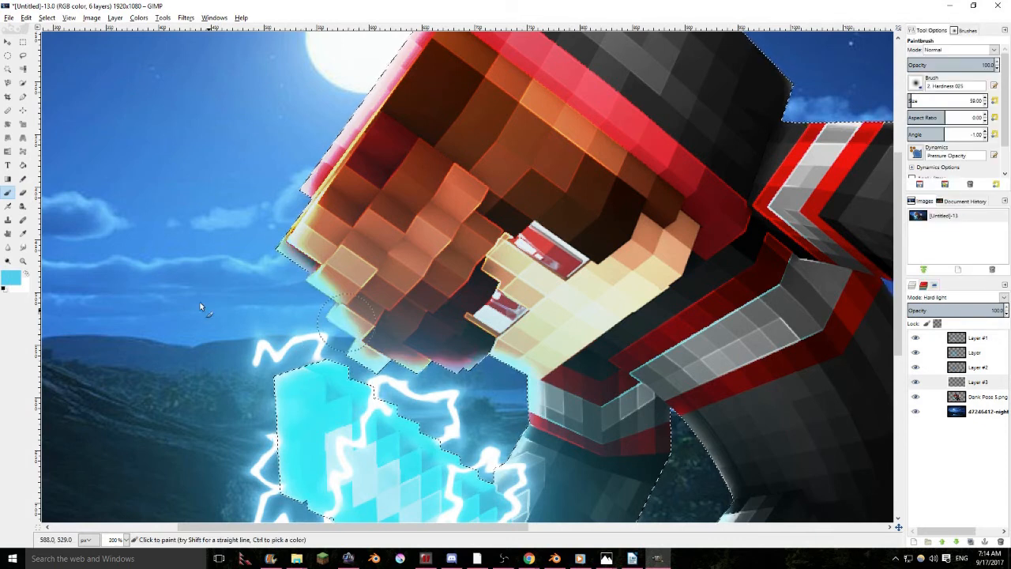
Duplicate the edge-light layer and set the copy to Screen mode with an opacity of about 29
click(971, 542)
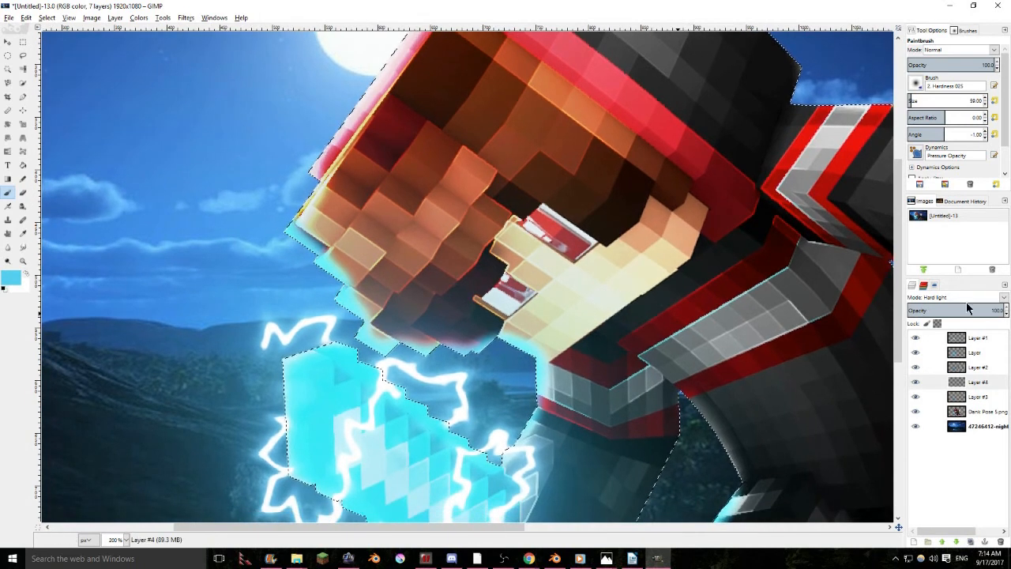
drag(968, 308, 960, 310)
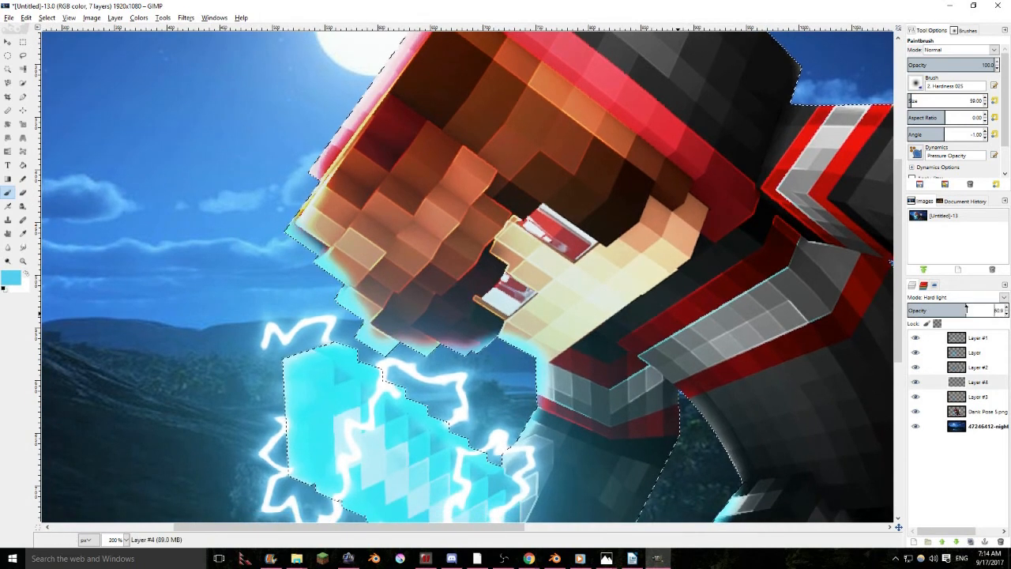
click(1003, 297)
click(962, 71)
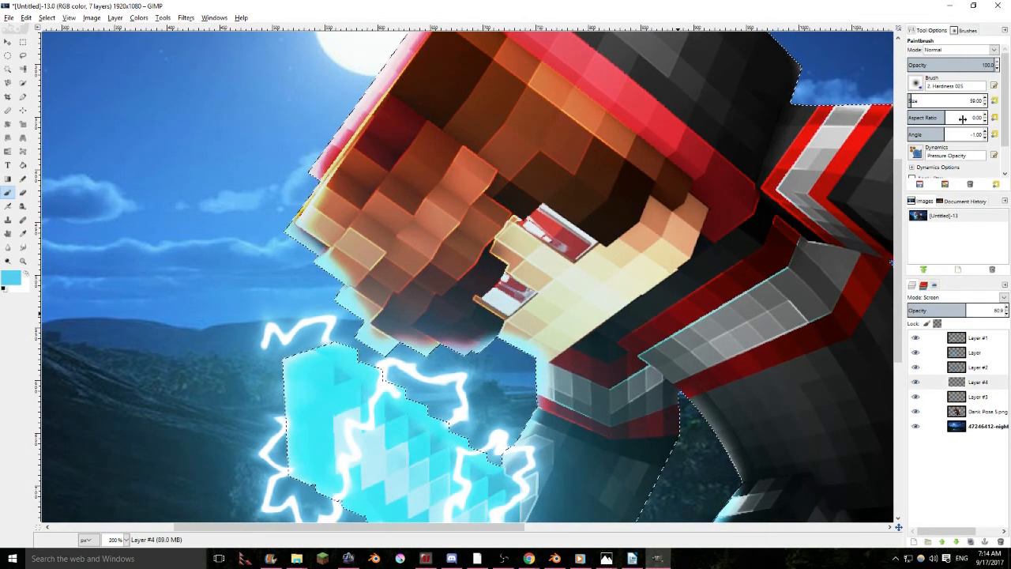
drag(977, 311, 823, 311)
drag(916, 314, 935, 307)
scroll(655, 226, down, 2)
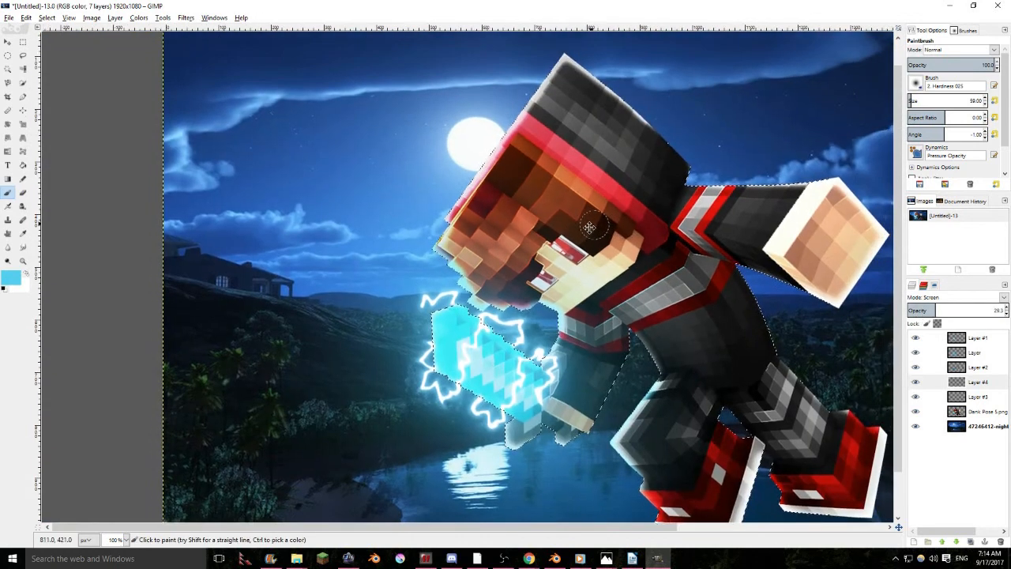
Merge both edge-light layers, Layer #3 and Layer #4, down into the Dank Pose 5.png character layer
right_click(976, 396)
click(912, 183)
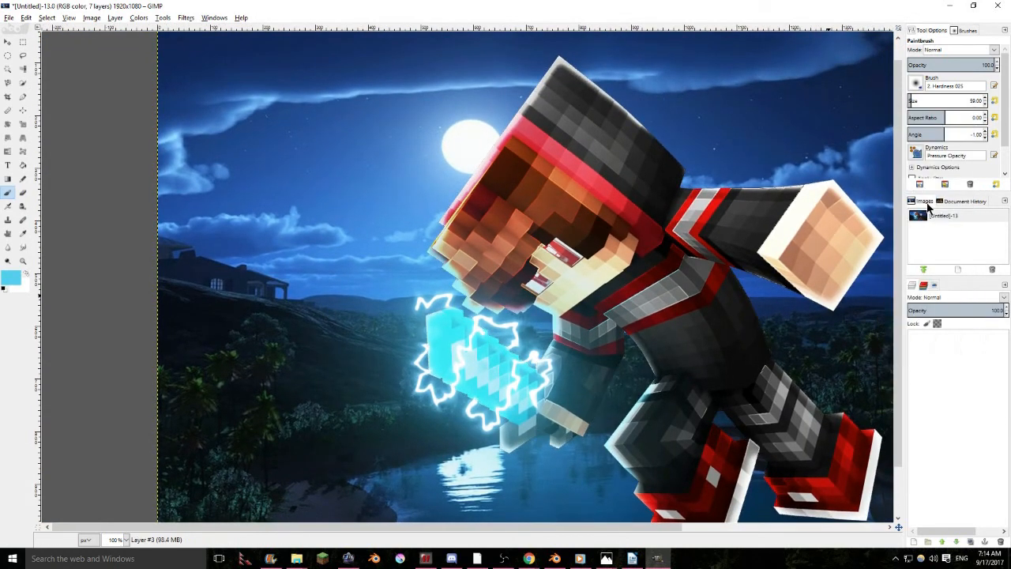
right_click(985, 383)
click(930, 173)
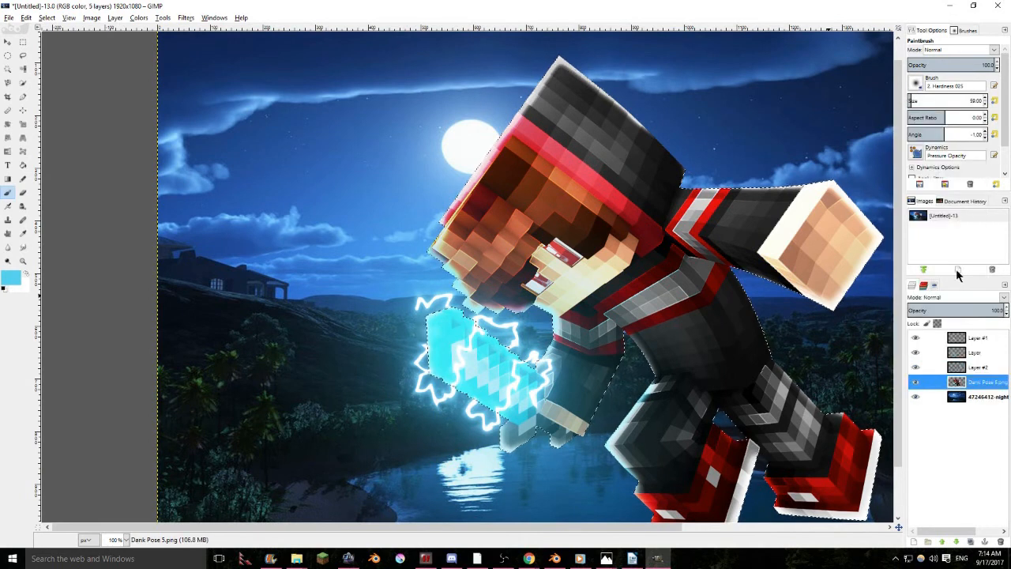
Clear the character outline selection and make the lightning layer, Layer #1, active
drag(732, 279, 571, 233)
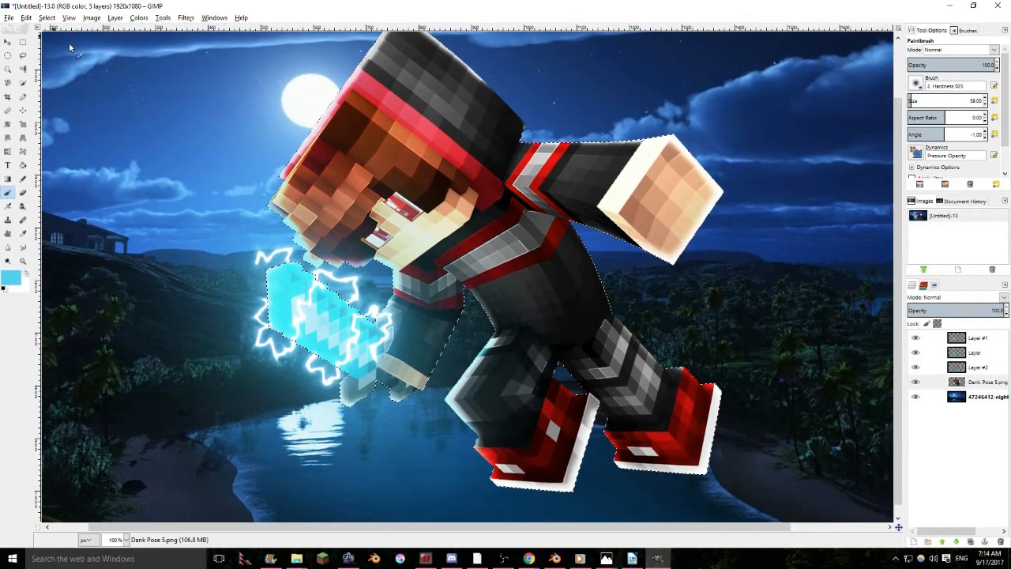
click(47, 18)
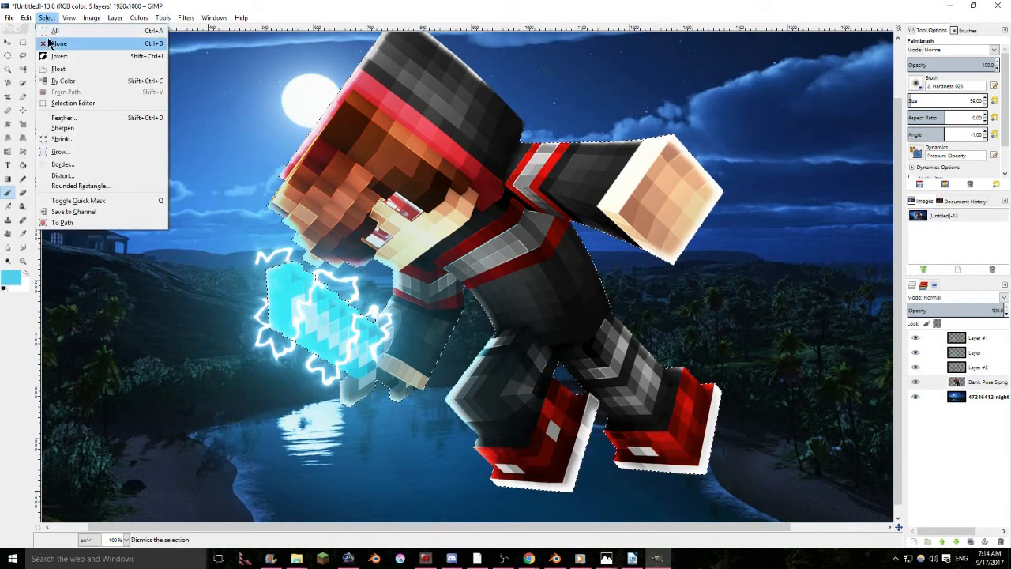
click(55, 44)
click(977, 337)
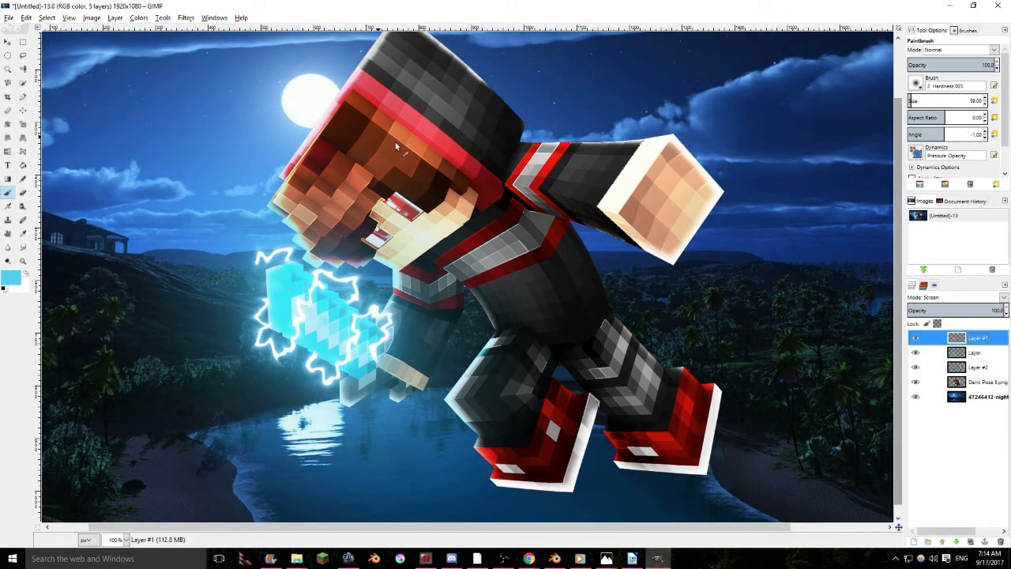
Add a new transparent layer and place it directly above the Dank Pose 5.png character layer
click(916, 542)
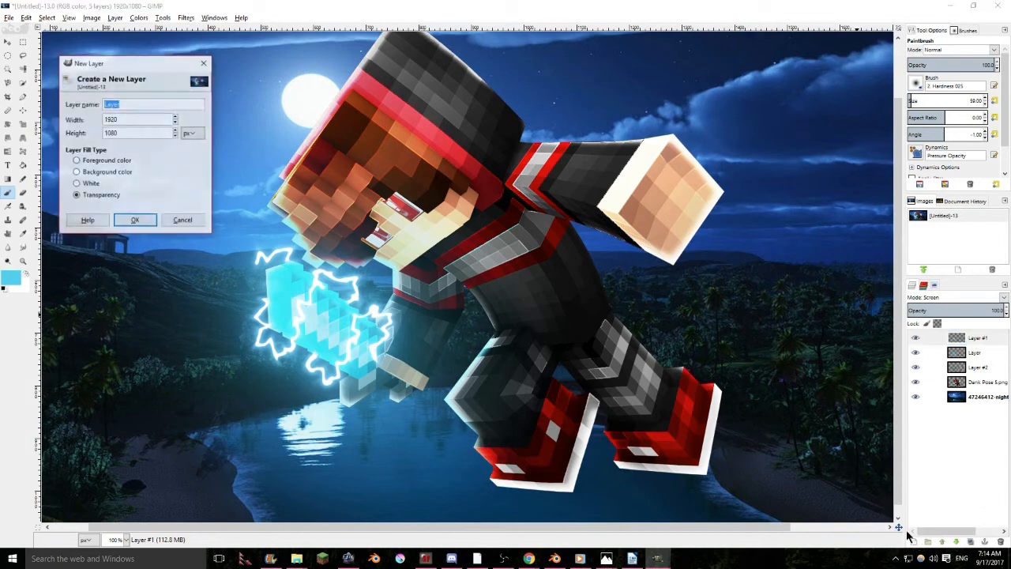
click(136, 221)
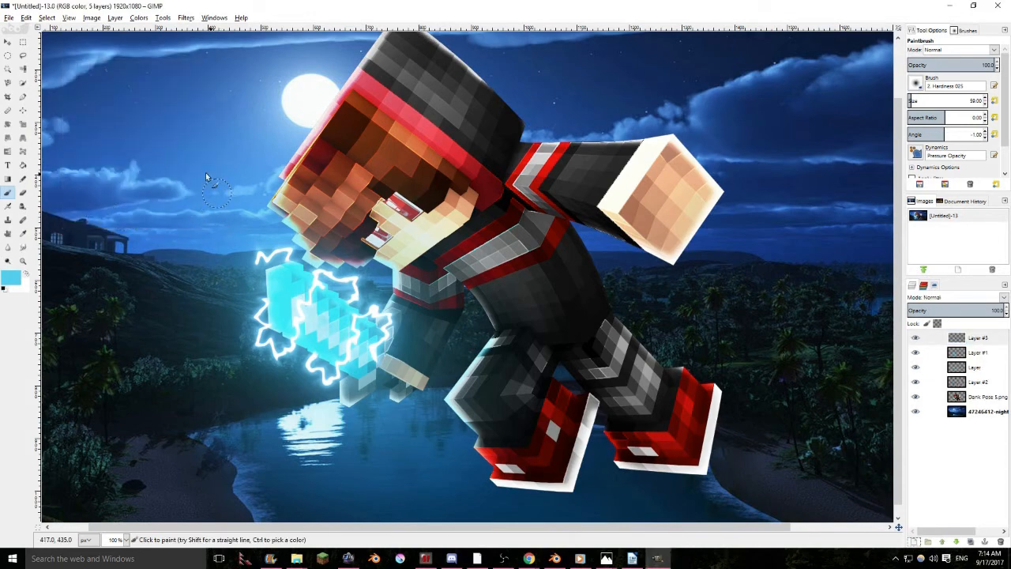
scroll(322, 195, up, 3)
drag(984, 345, 932, 371)
Hide the effect layers Layer #2, Layer and Layer #1, and keep the new Layer #3 active
click(915, 369)
click(914, 353)
click(915, 338)
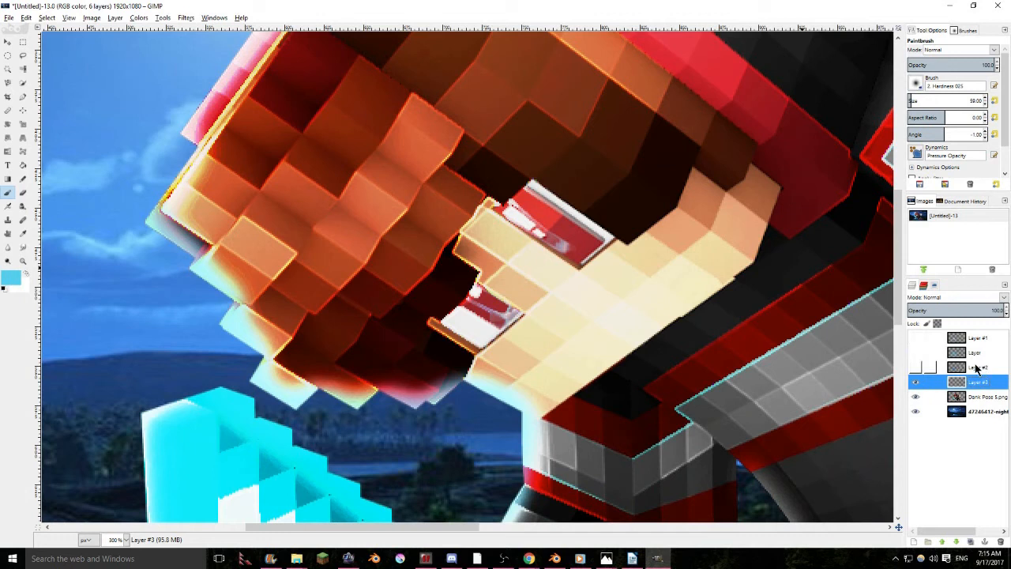
click(916, 367)
click(916, 365)
double_click(979, 382)
click(961, 388)
Paint a soft white highlight along the reflection in the character's upper eye with a white size 25 brush
drag(616, 235, 980, 235)
drag(575, 301, 400, 247)
scroll(696, 120, up, 1)
drag(696, 122, 549, 264)
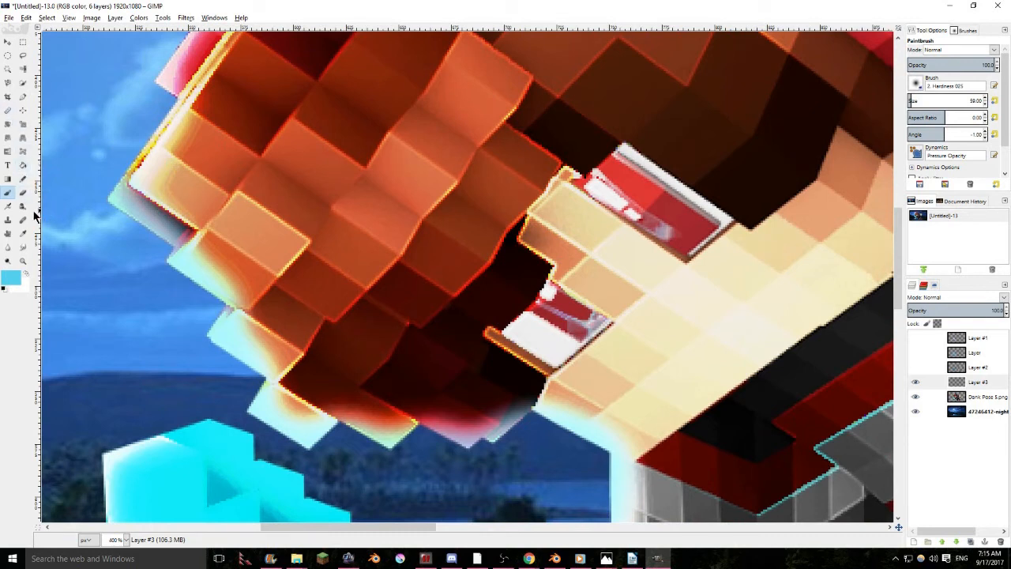
click(26, 272)
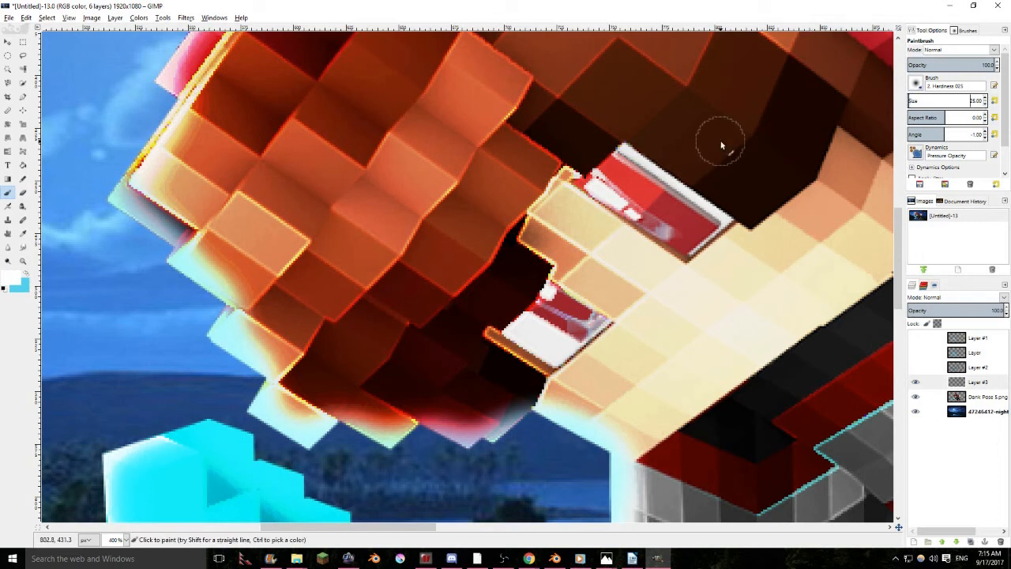
scroll(640, 167, up, 1)
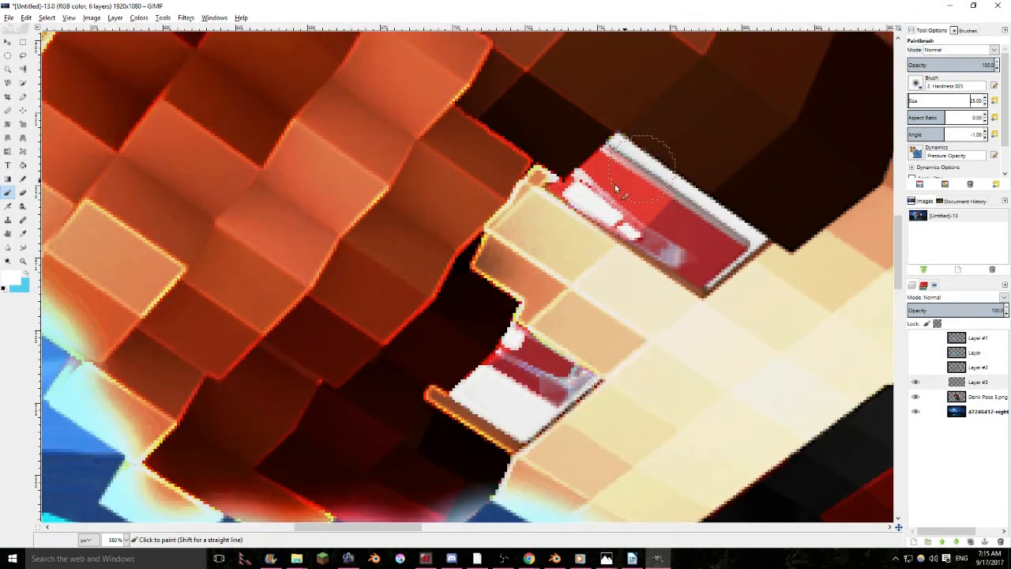
drag(594, 198, 613, 209)
key(ctrl+z)
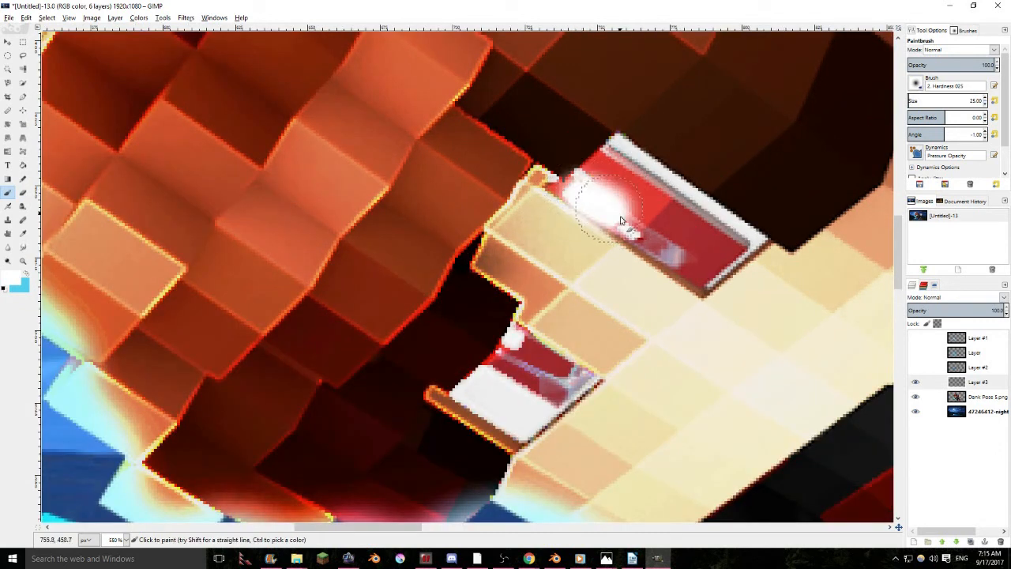
Dab further soft white glow spots onto both eyes, extending the upper eye's highlight and adding three spots to the lower eye
drag(509, 335, 512, 338)
drag(639, 233, 670, 231)
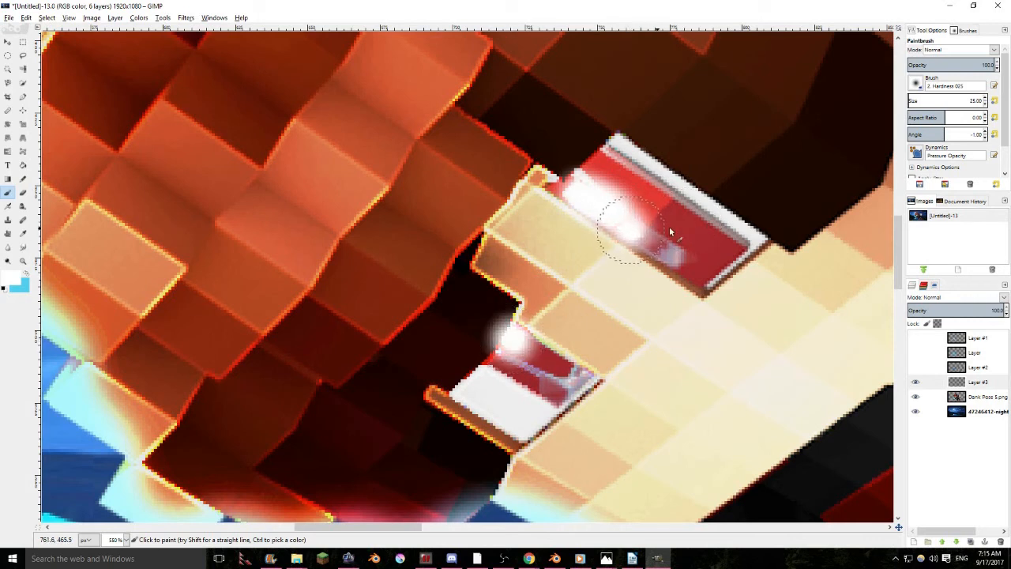
click(674, 226)
click(692, 271)
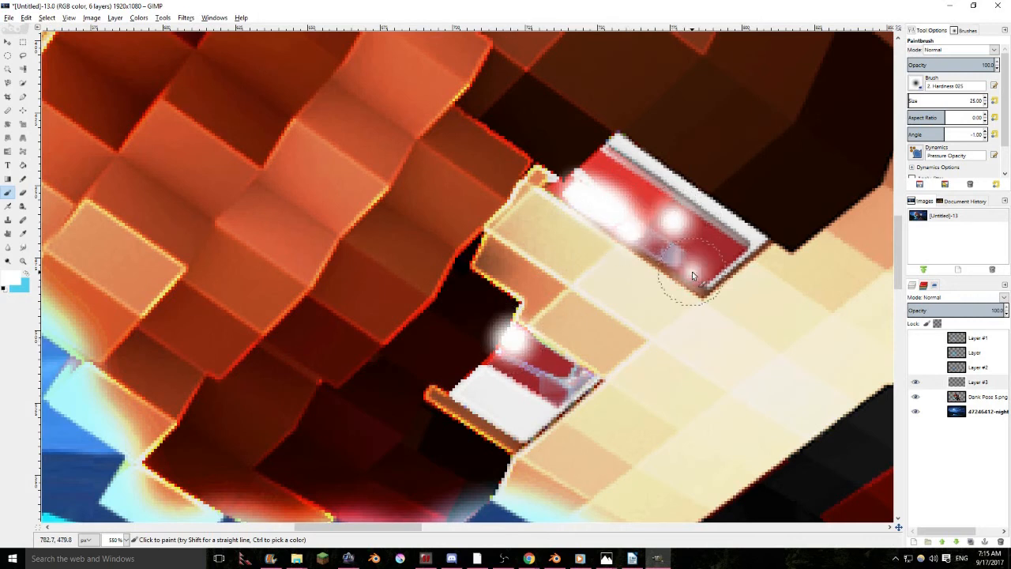
click(530, 372)
click(572, 376)
scroll(644, 271, down, 1)
scroll(663, 260, down, 5)
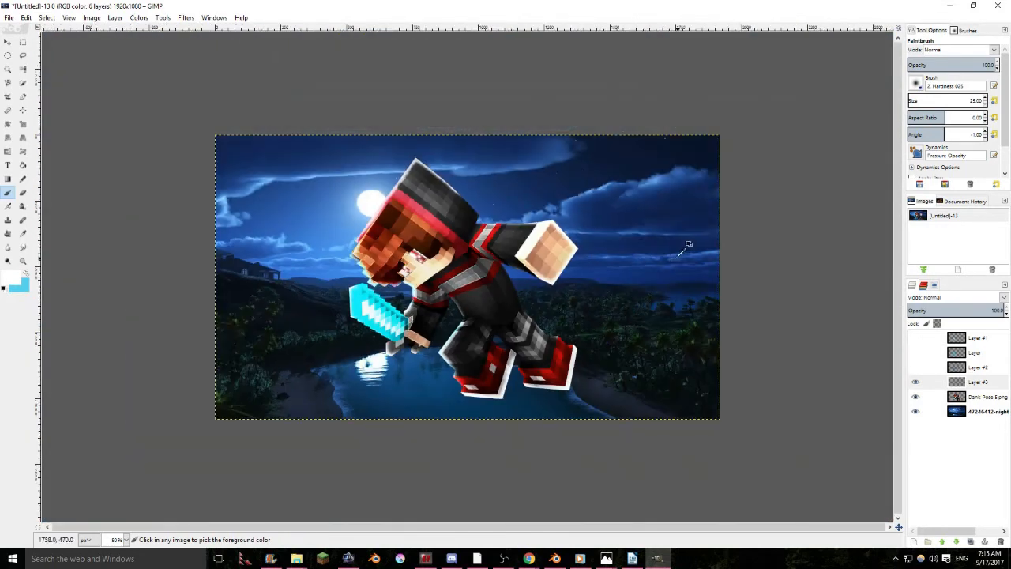
Select the painted eye highlights from Layer #3's alpha and add a new transparent layer beneath that layer
scroll(415, 270, up, 5)
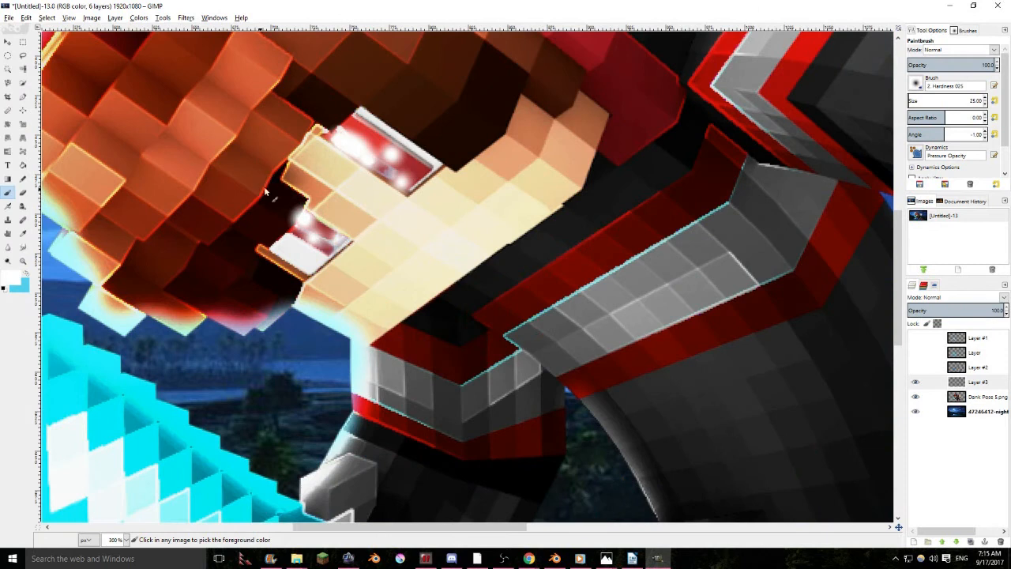
scroll(266, 191, up, 1)
right_click(975, 380)
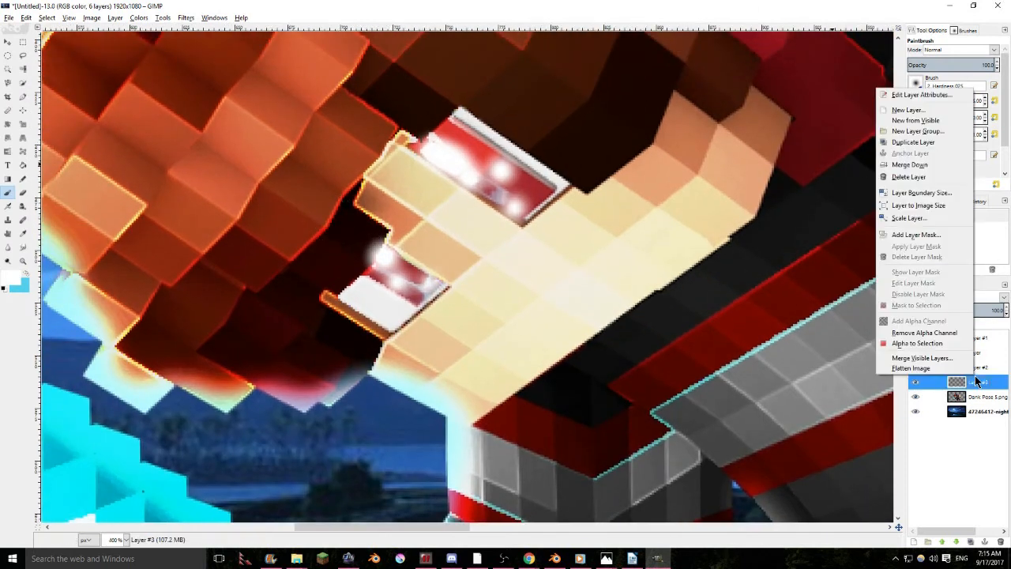
click(932, 345)
click(917, 542)
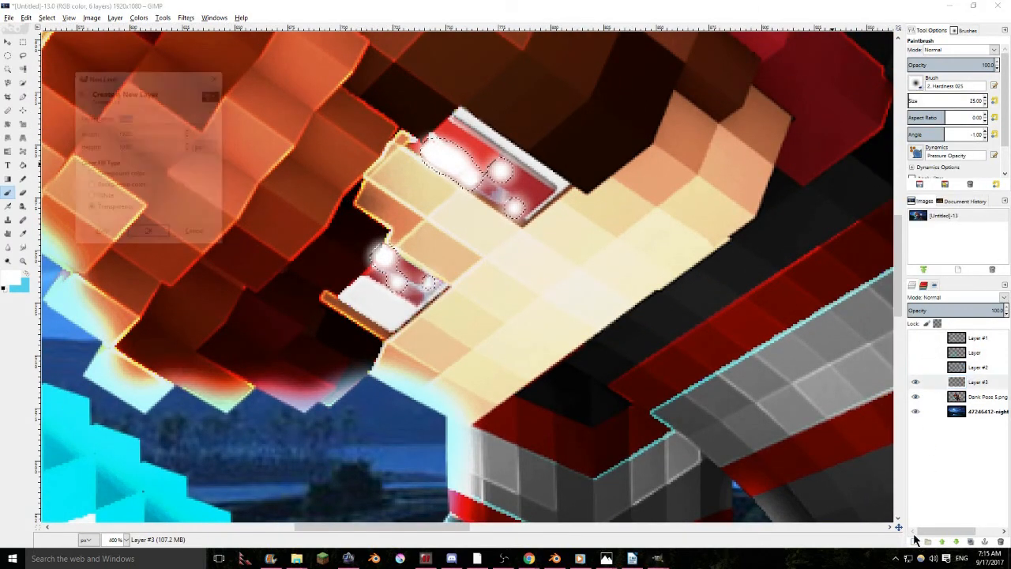
click(152, 234)
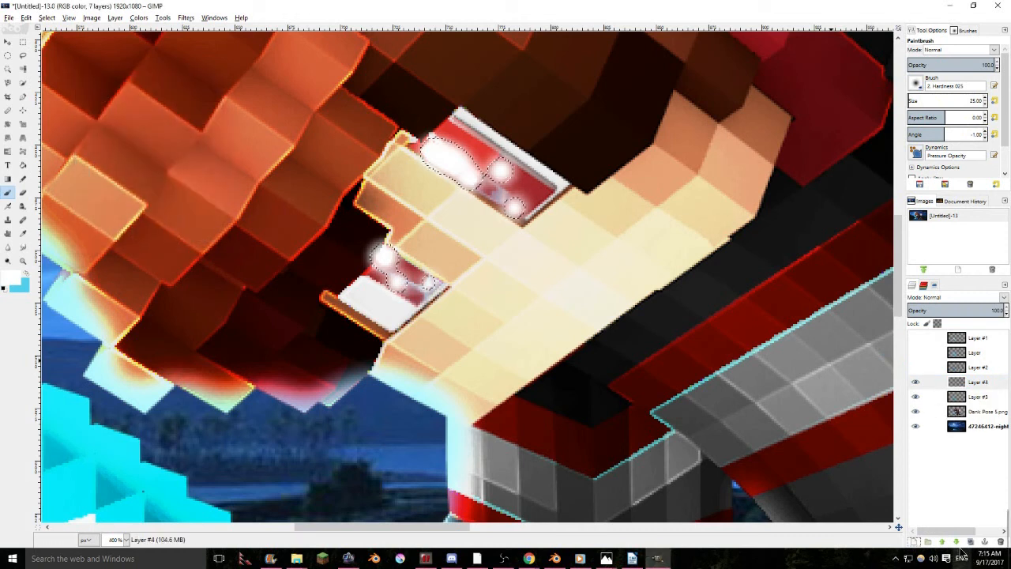
Set the foreground color to the red e81936
click(27, 274)
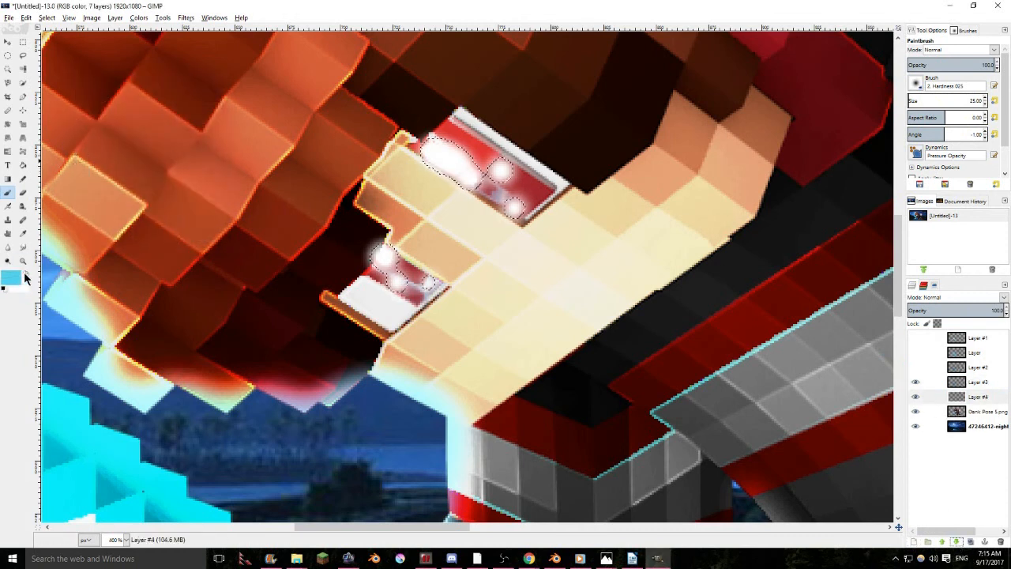
click(14, 274)
drag(168, 127, 157, 87)
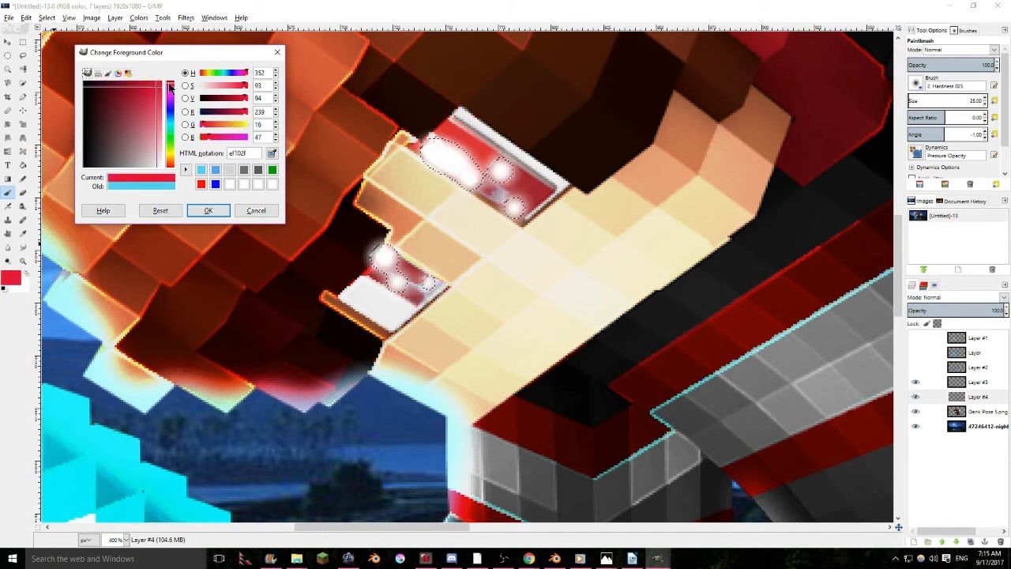
drag(157, 90, 156, 92)
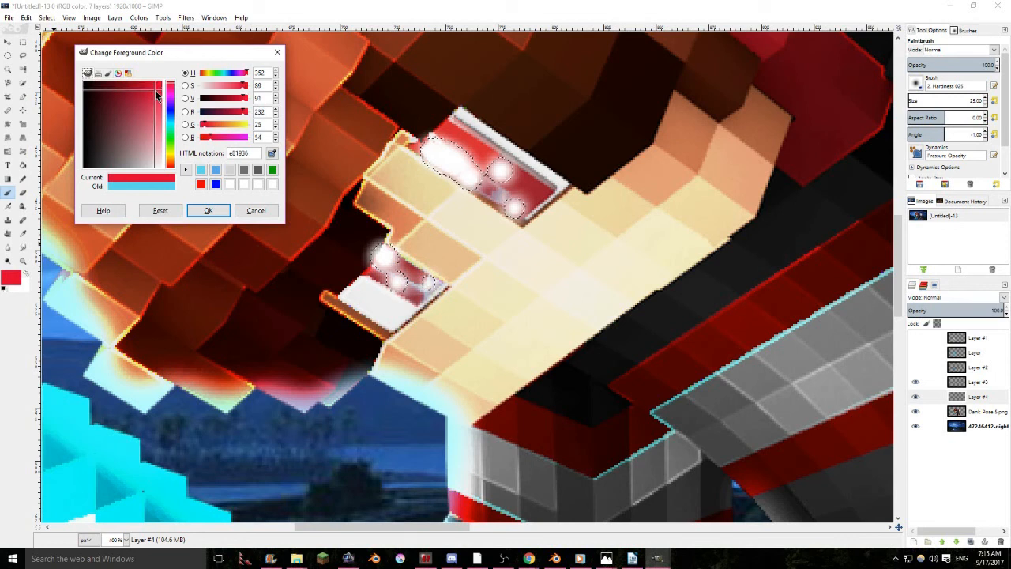
click(207, 210)
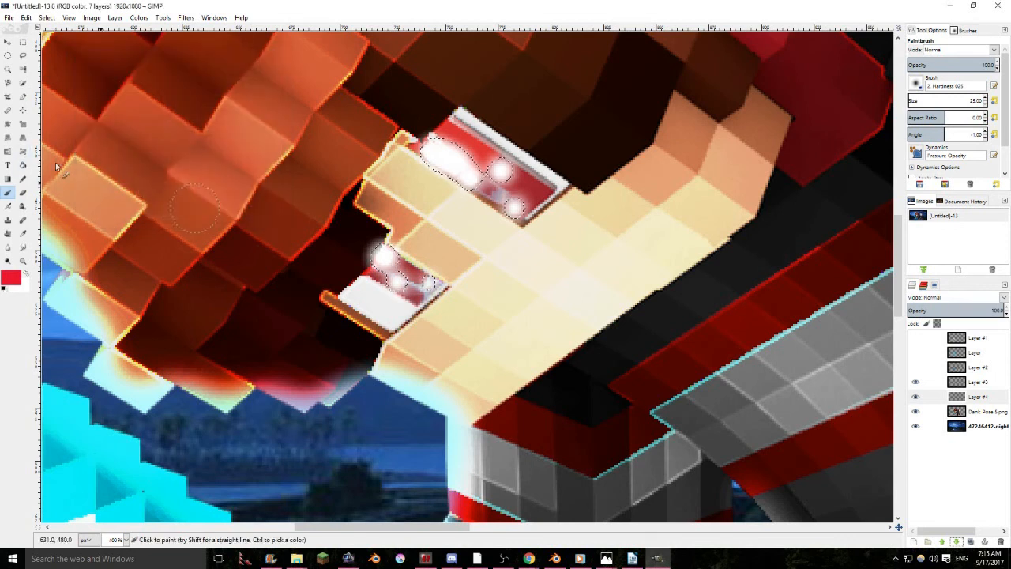
Bucket fill the selected highlight shapes with red on Layer #4 and clear the selection
click(23, 164)
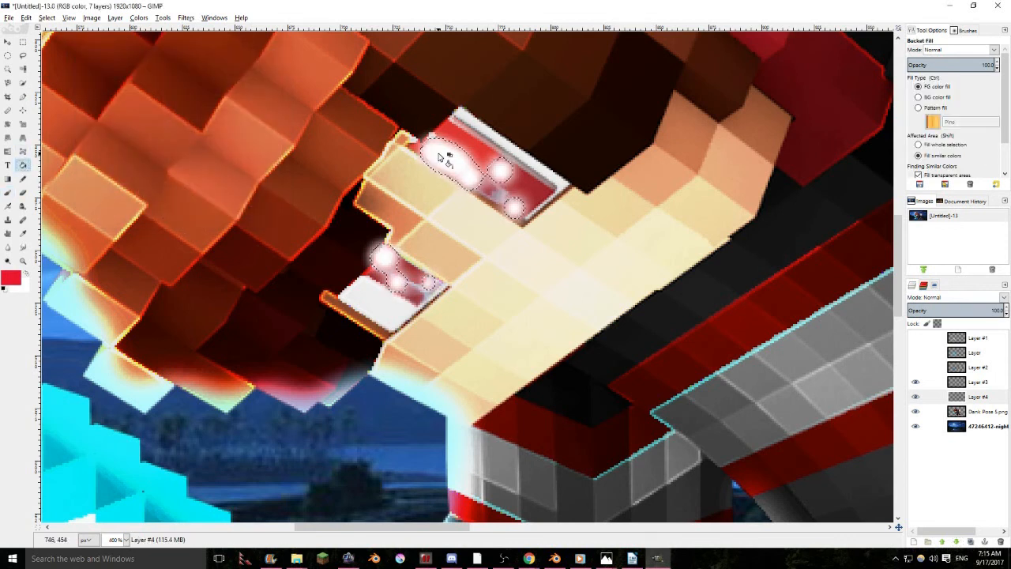
click(45, 17)
click(46, 17)
Apply a Gaussian Blur with a radius of about 13 px to the red fill on Layer #4
click(187, 17)
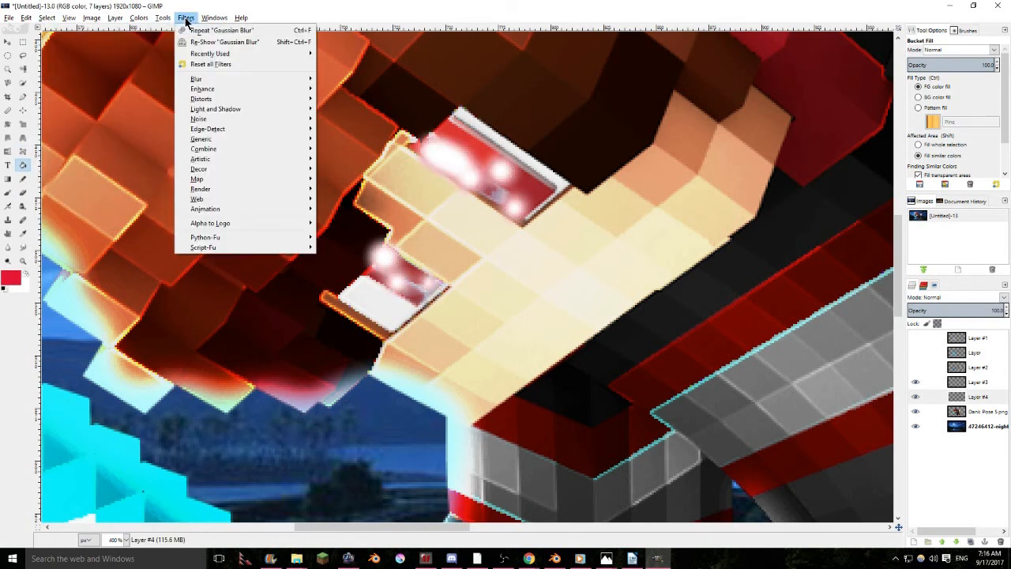
mouse_move(219, 81)
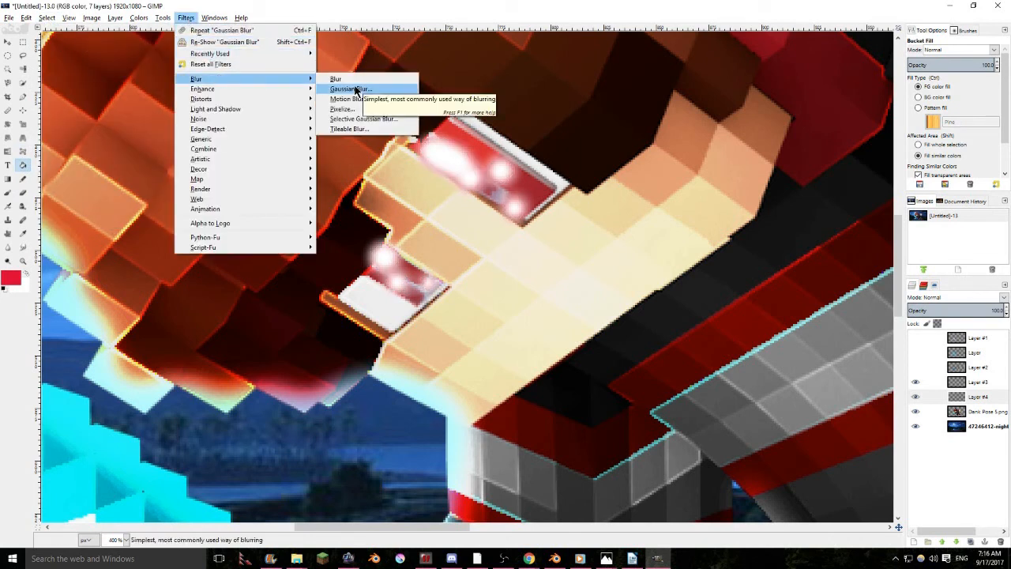
click(356, 91)
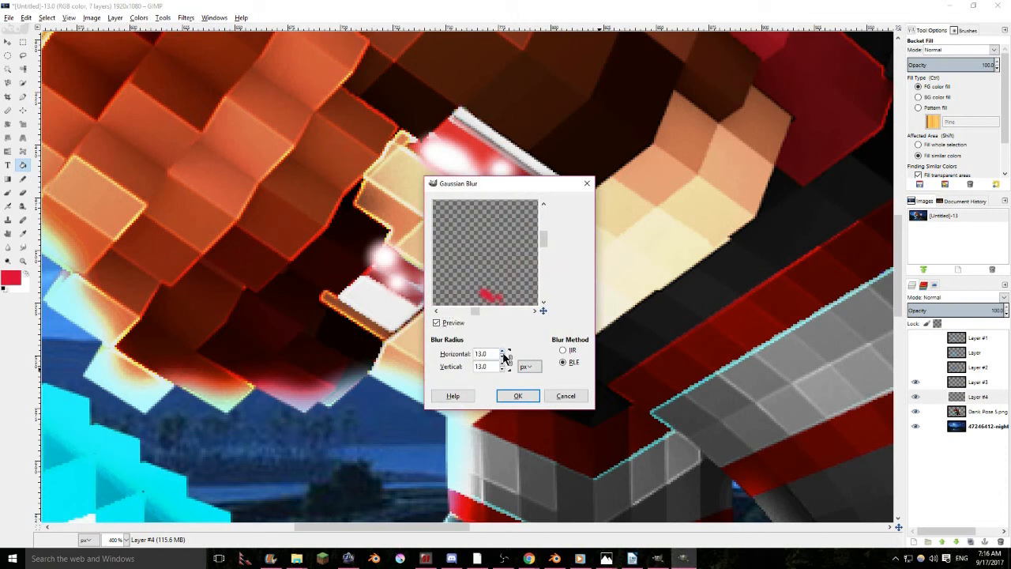
click(517, 396)
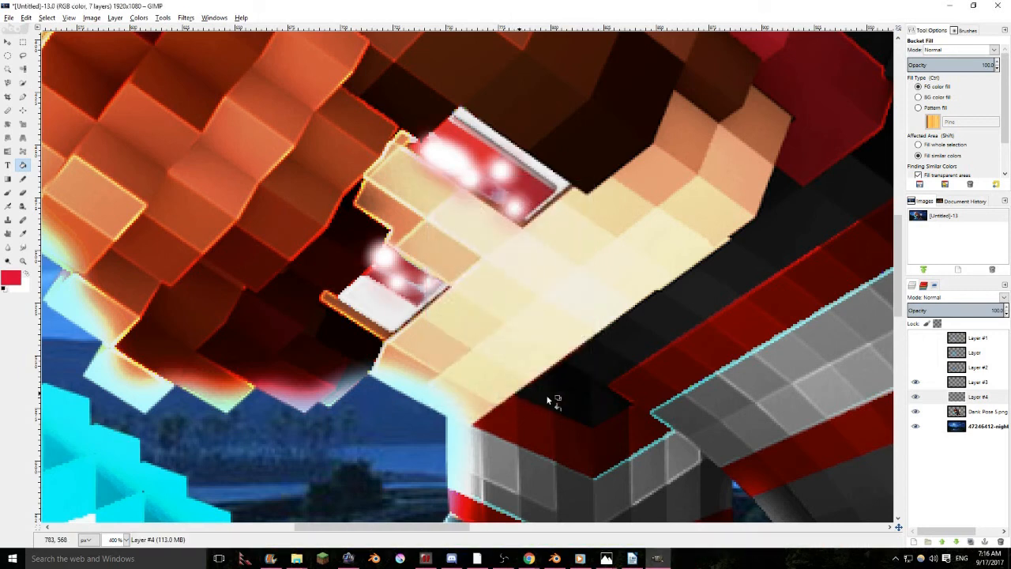
Strengthen the red glow by duplicating Layer #4 and merging the copy down, and duplicate the merged layer once more
click(972, 543)
right_click(957, 398)
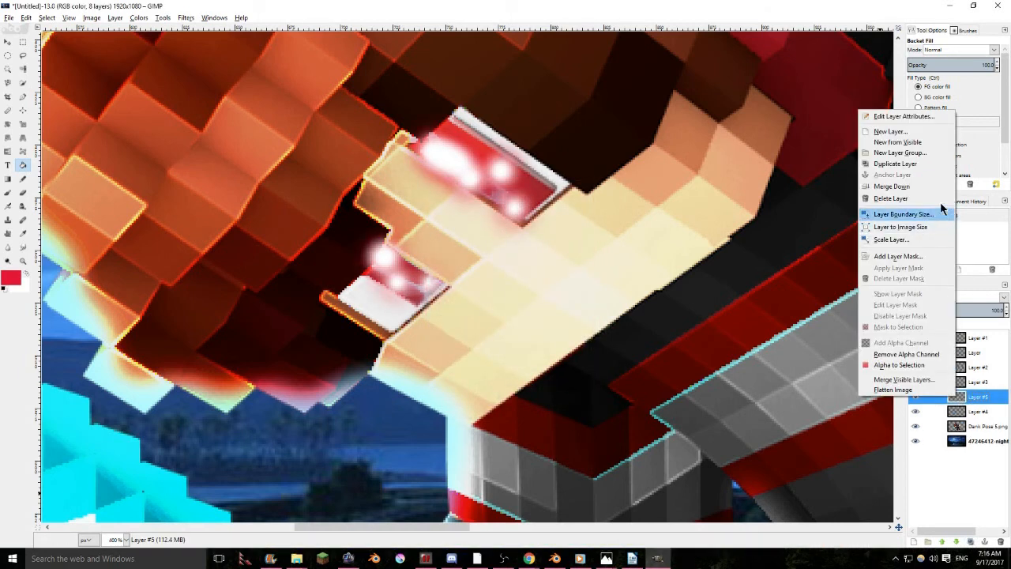
click(924, 187)
click(972, 543)
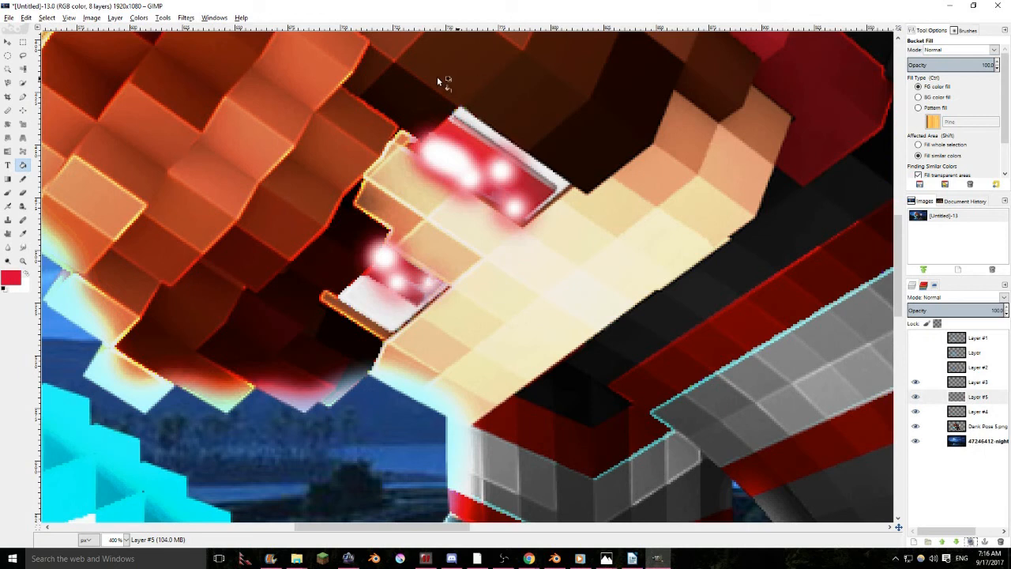
Apply a Gaussian Blur with a radius of about 37 px to the duplicated red glow, Layer #5
click(186, 17)
mouse_move(221, 79)
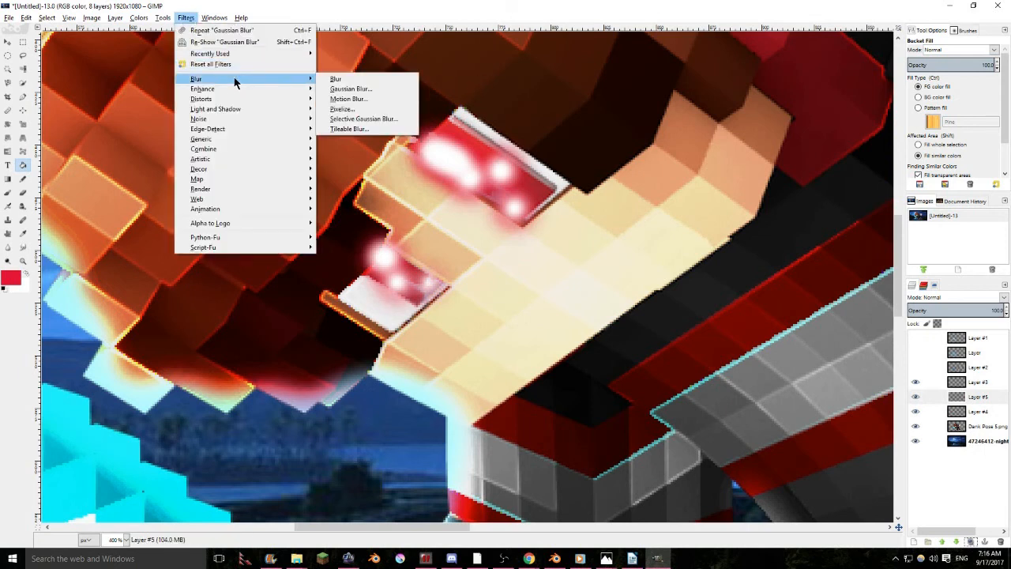
click(347, 89)
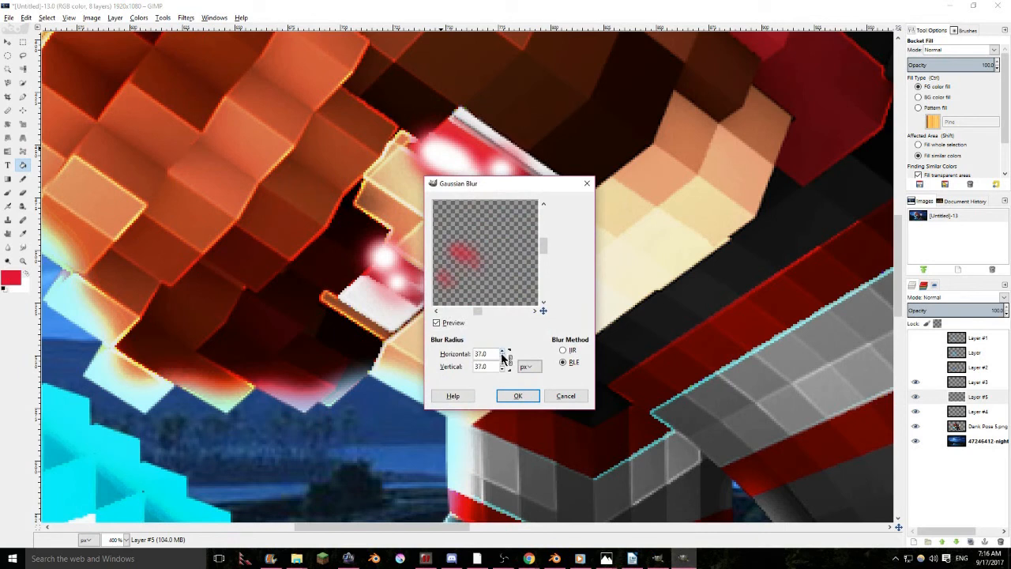
click(517, 397)
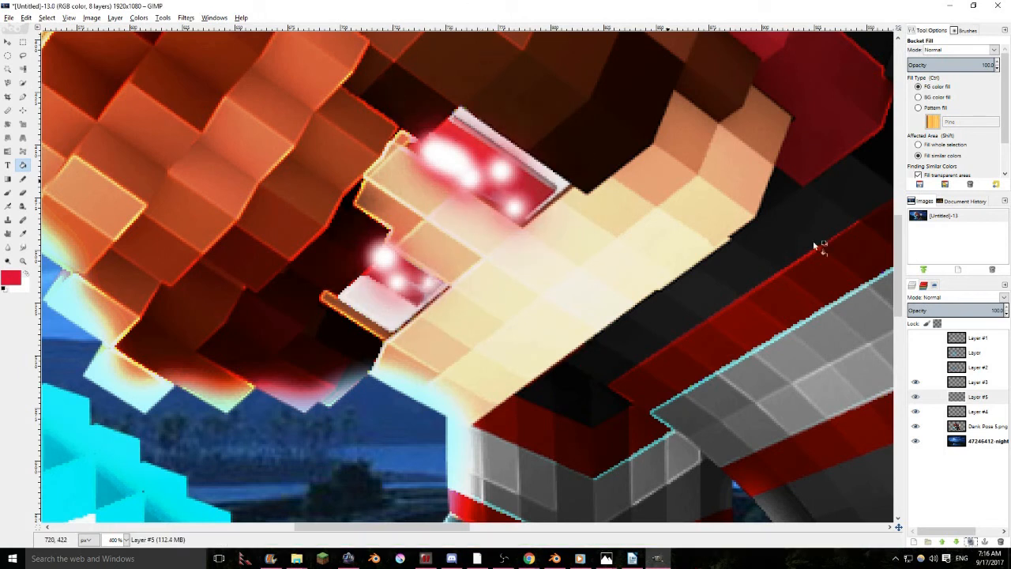
Try a reduced opacity of about 45 on the white highlight layer, Layer #3, and return it to 100
click(916, 399)
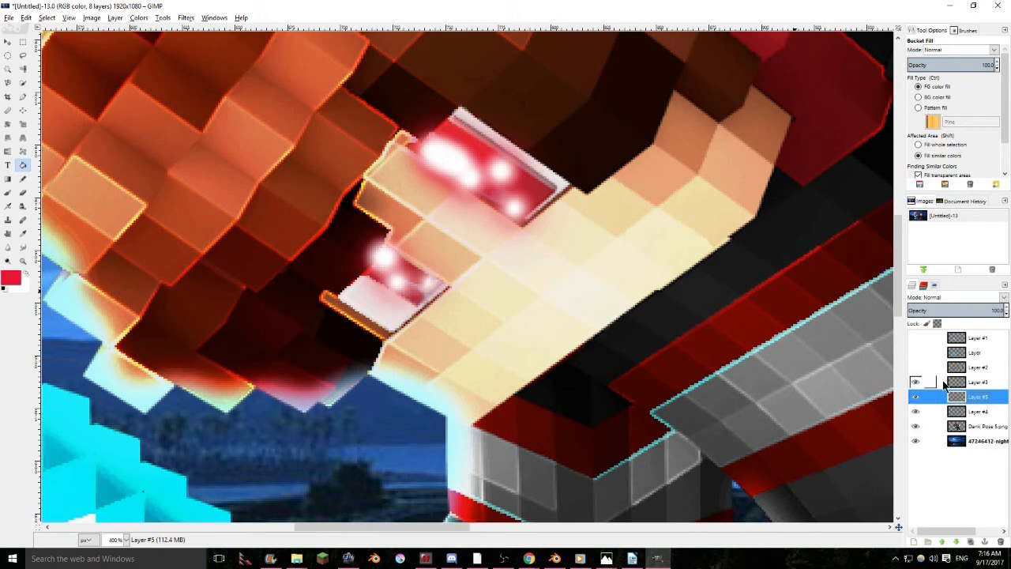
click(944, 384)
click(952, 310)
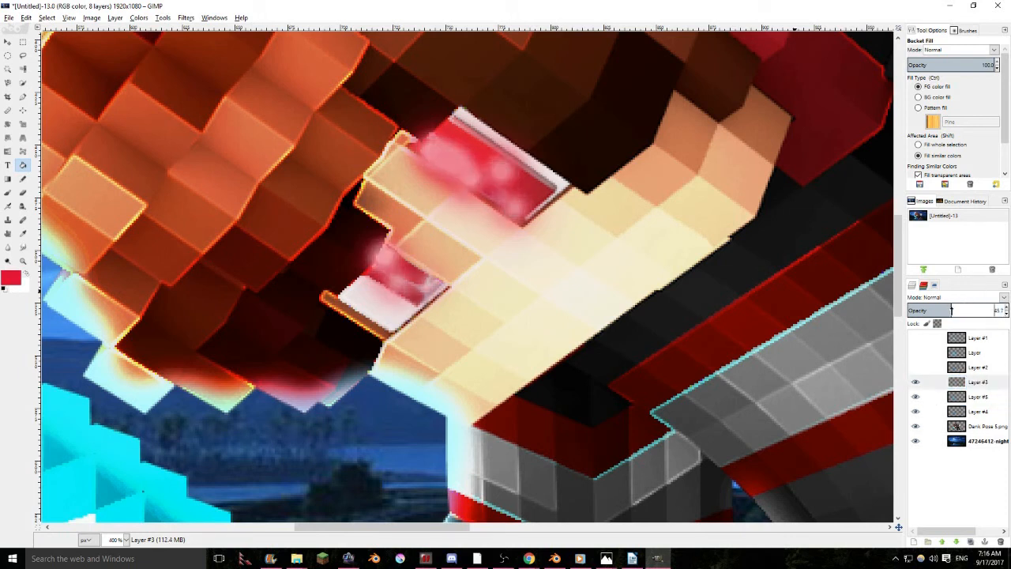
drag(952, 310, 1000, 310)
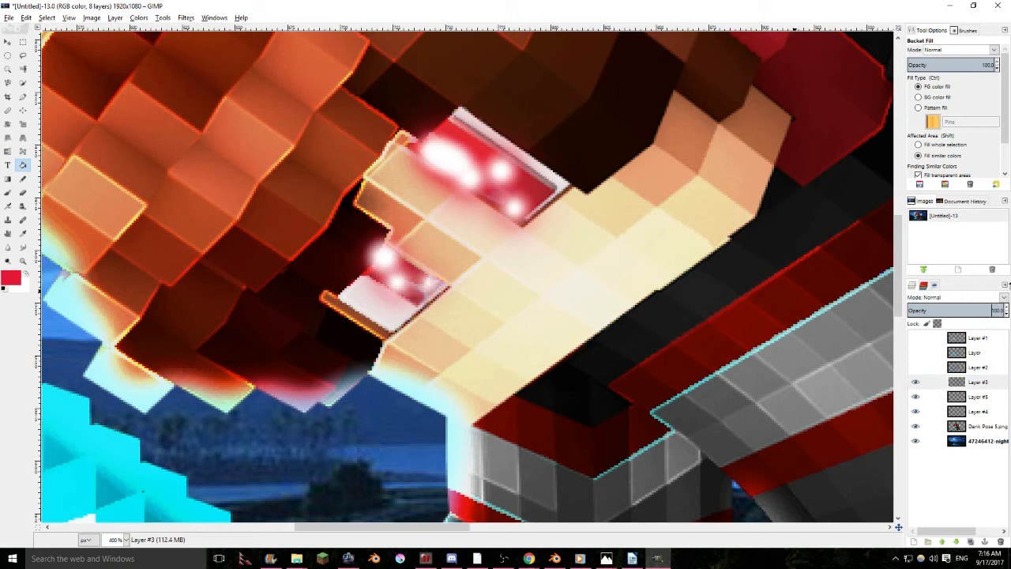
Hide the white highlight layer, Layer #3, and set both red glow layers, Layer #5 and Layer #4, to Overlay mode
click(916, 383)
click(978, 397)
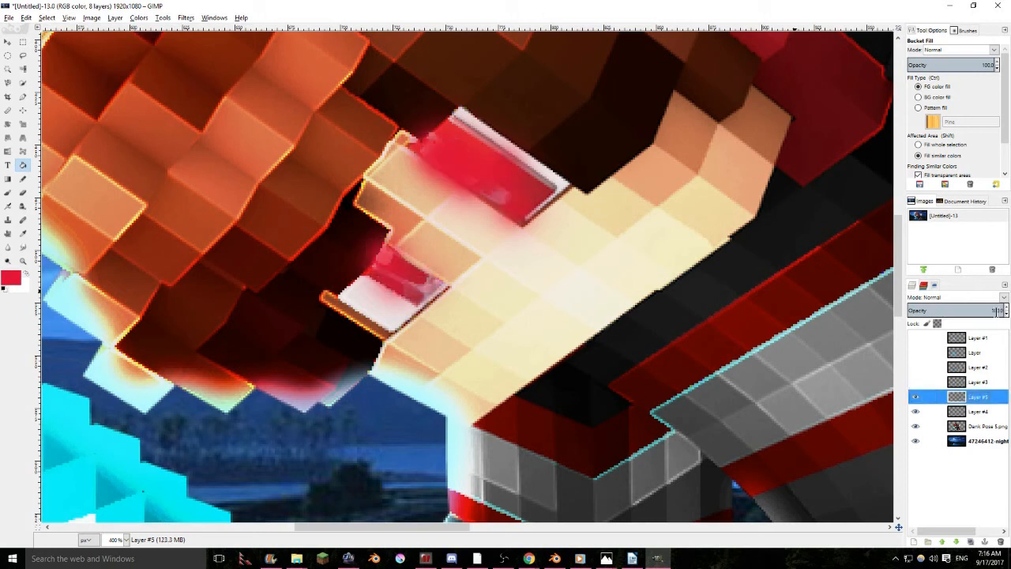
click(1003, 297)
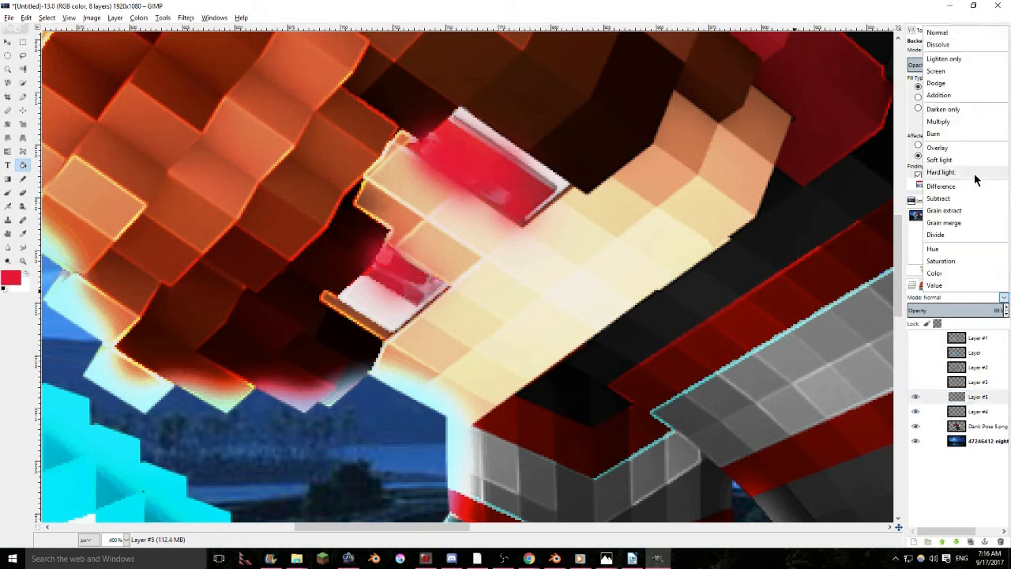
click(959, 146)
click(977, 412)
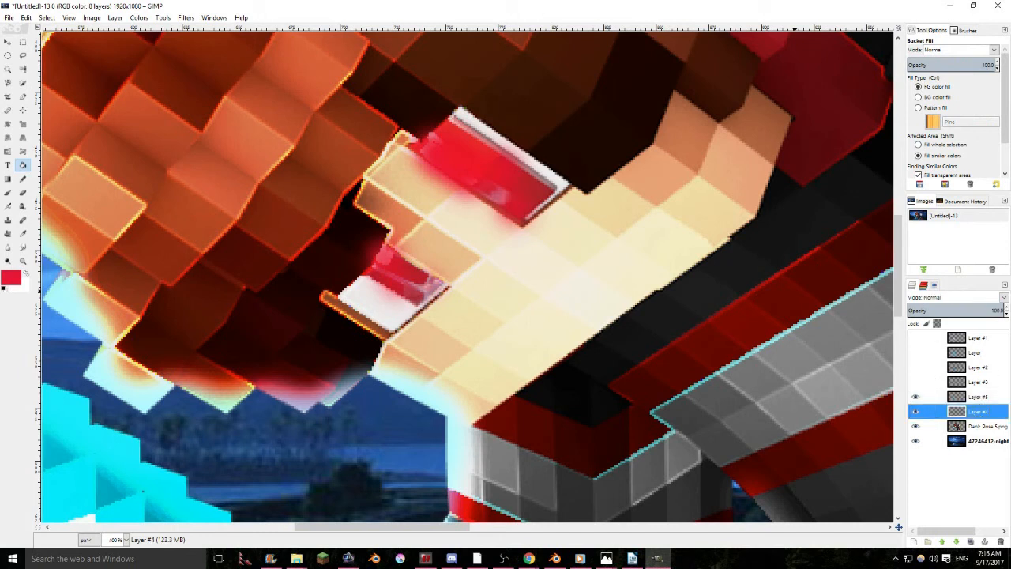
click(1003, 296)
click(951, 149)
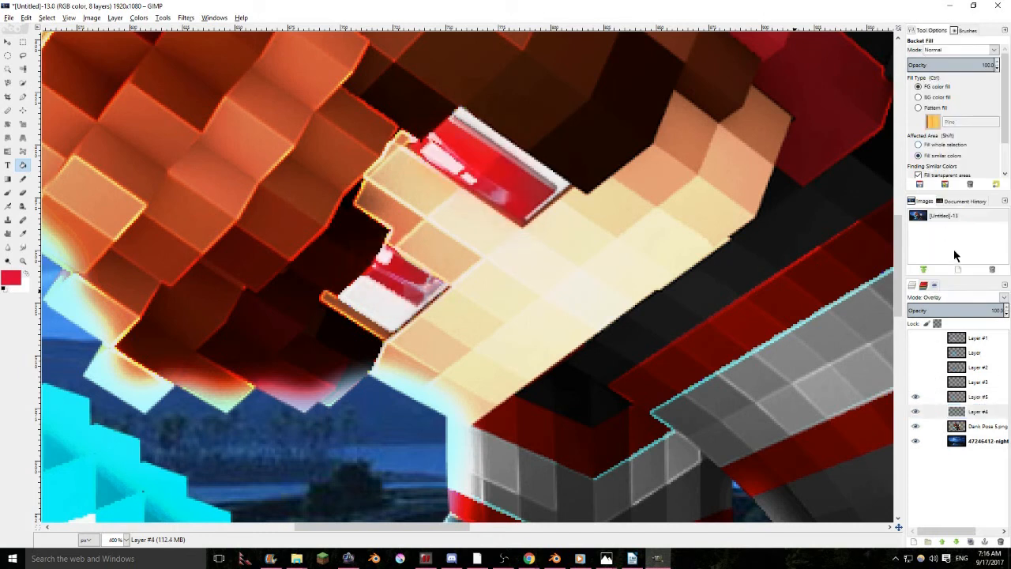
Try Screen mode on both red glow layers, Layer #4 and Layer #5, and Dodge mode on Layer #5
click(1003, 297)
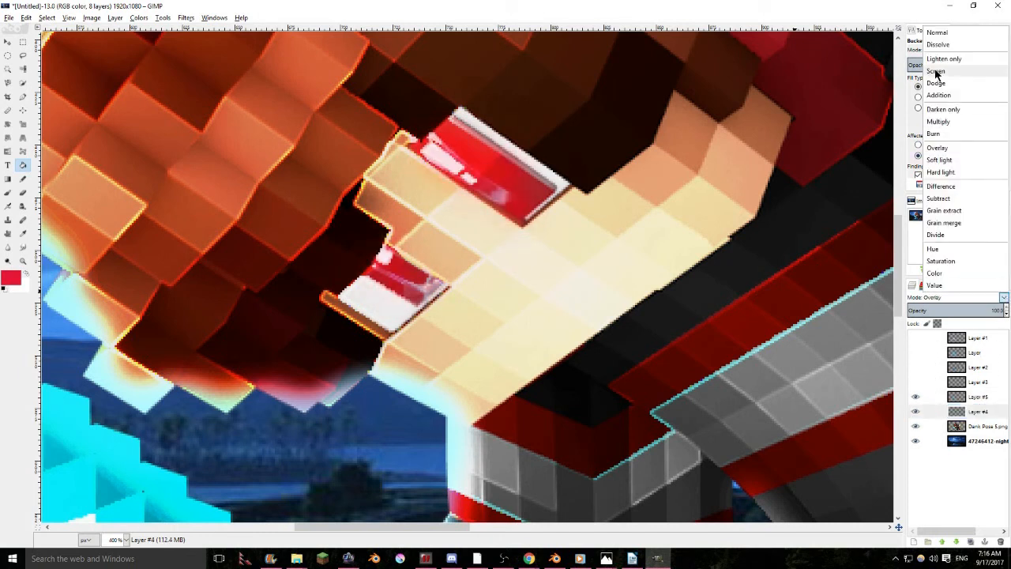
click(993, 74)
click(951, 397)
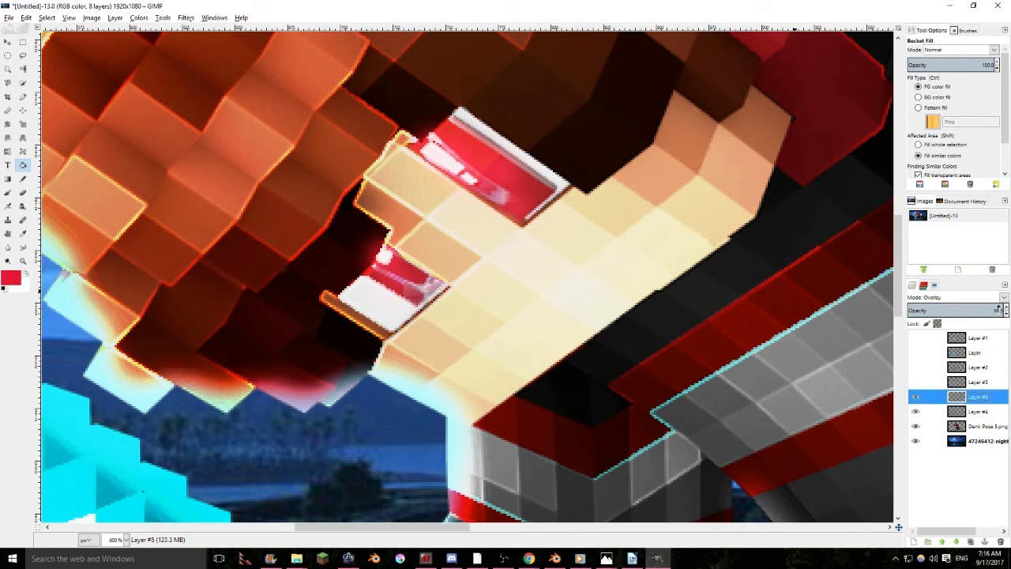
click(1001, 297)
click(943, 66)
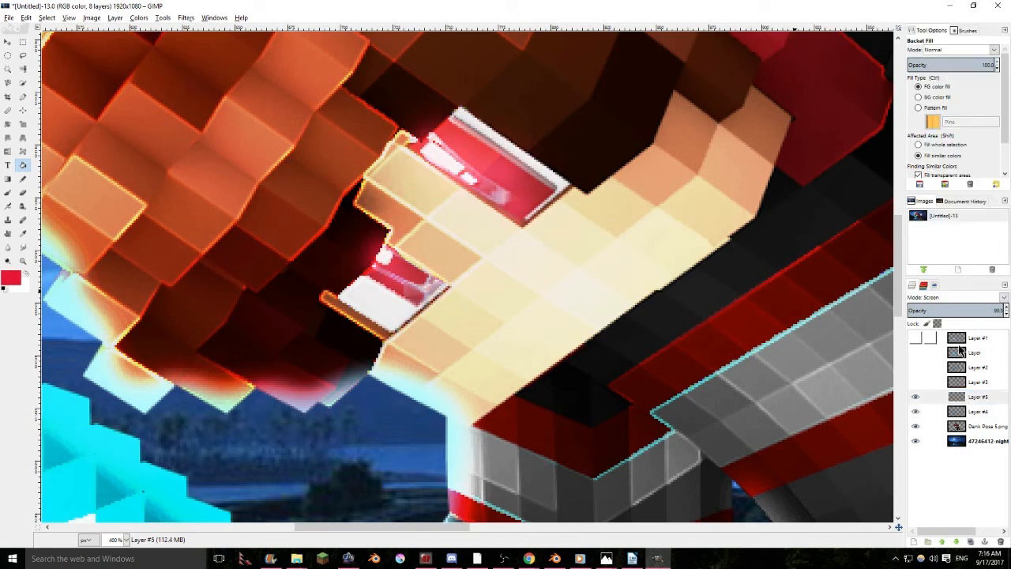
click(1002, 297)
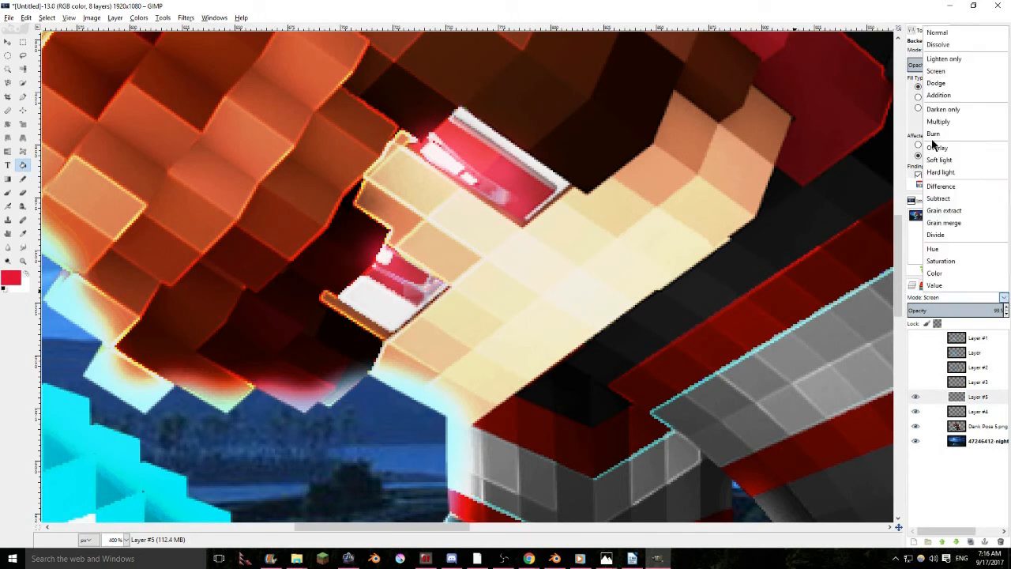
click(974, 84)
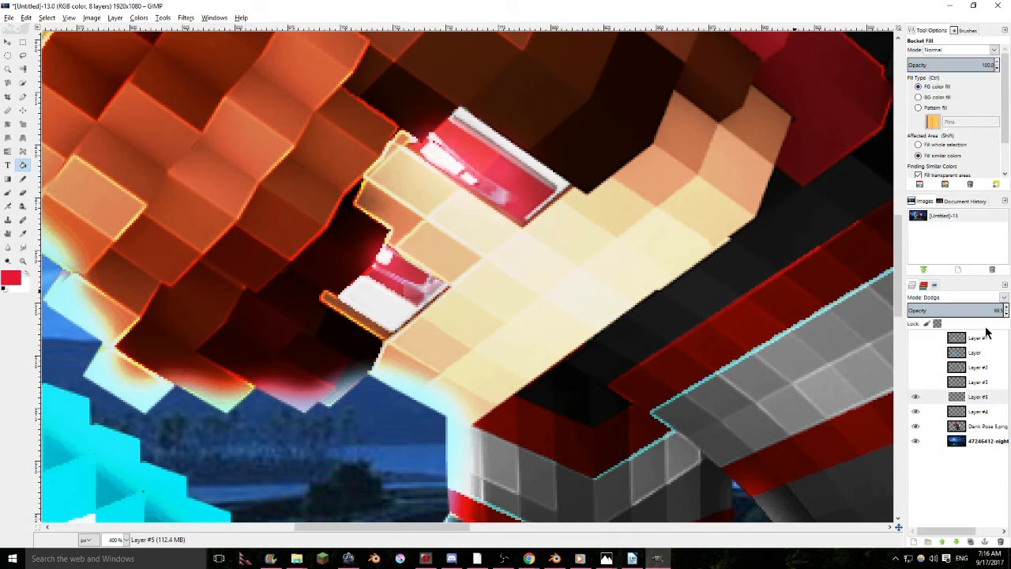
Try the Dodge, Subtract, Overlay and Hard light modes on the lower red glow layer, Layer #4
click(977, 412)
click(1002, 297)
click(958, 85)
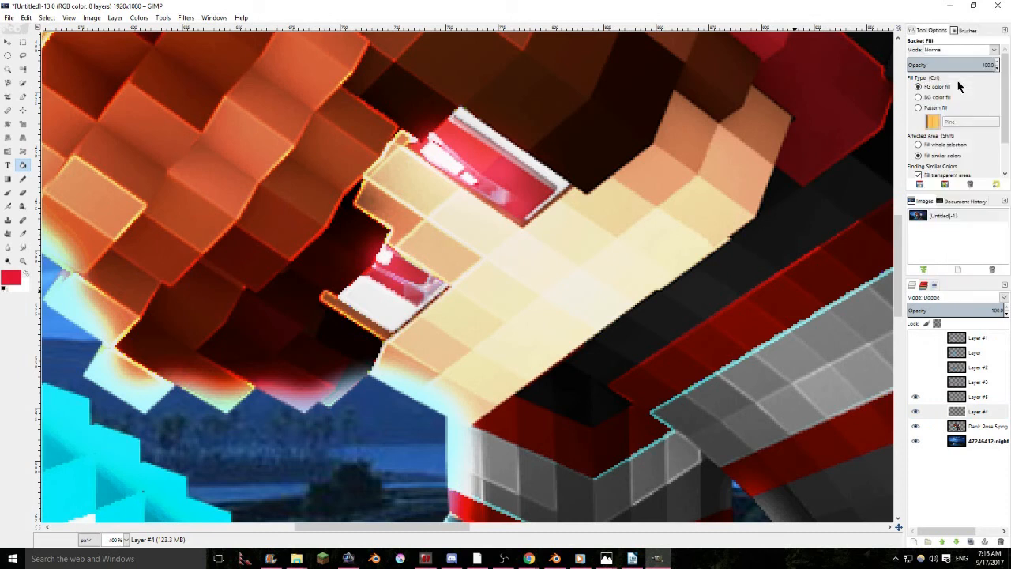
click(1003, 297)
click(946, 204)
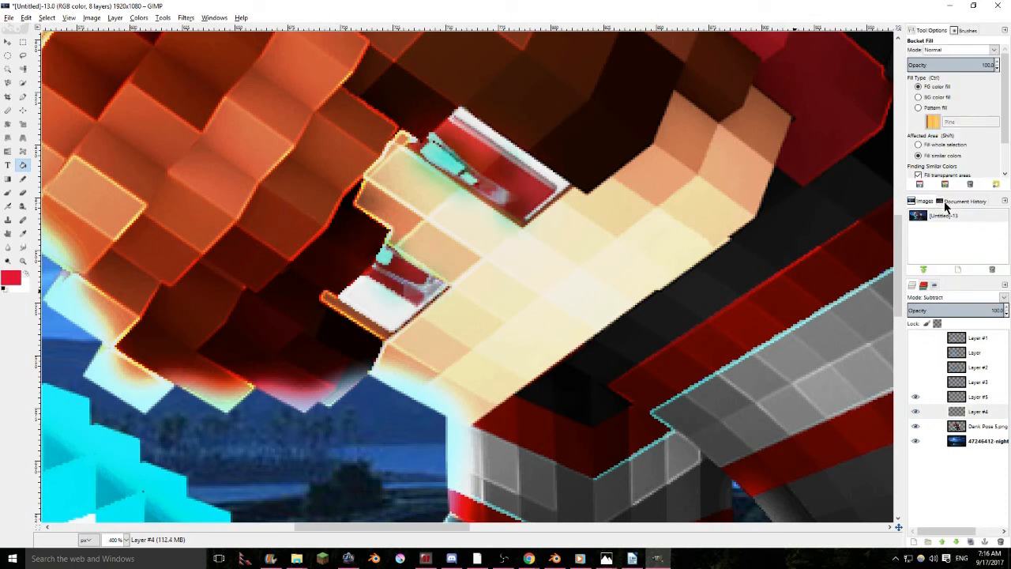
click(1003, 297)
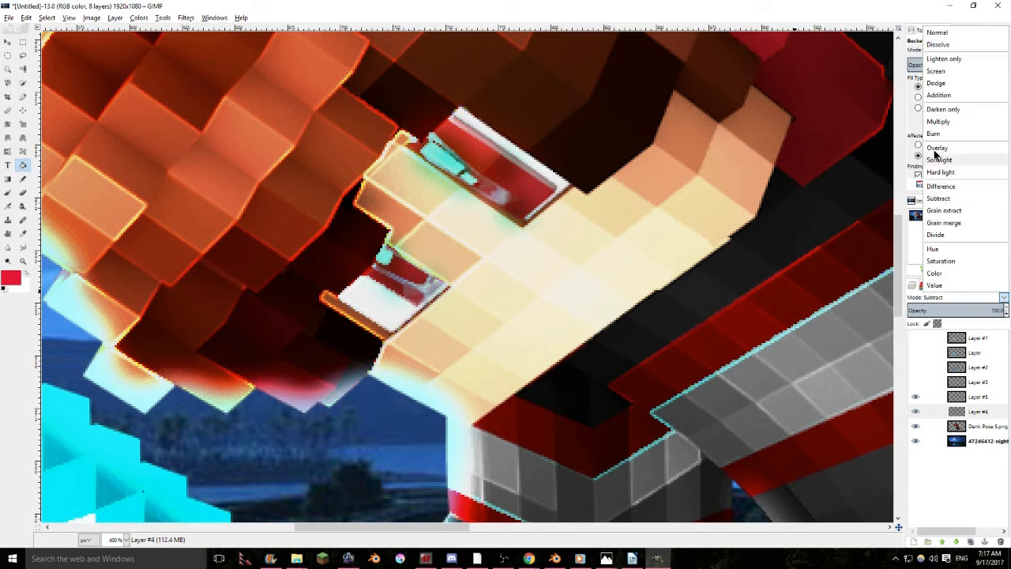
click(935, 149)
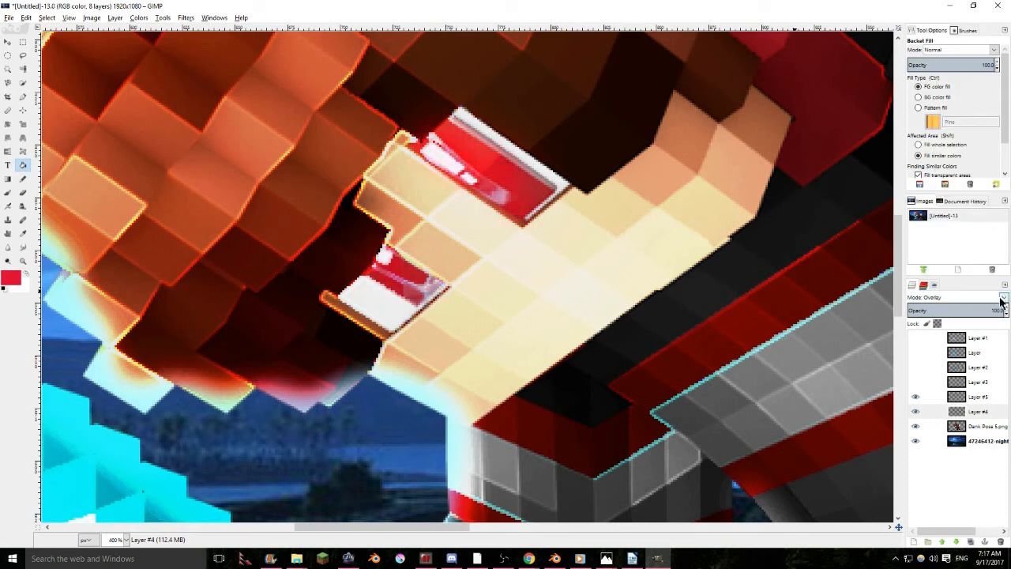
click(1003, 297)
click(932, 169)
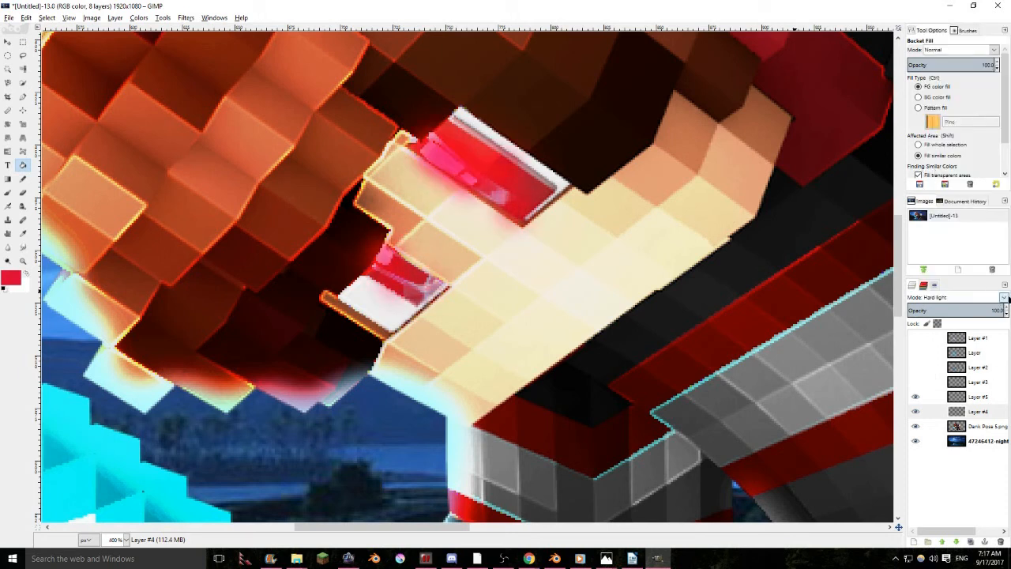
Set Layer #4 to Addition mode, check the glow with layers hidden, and show Layer #5 and the white highlight layer, Layer #3
click(1003, 297)
click(940, 94)
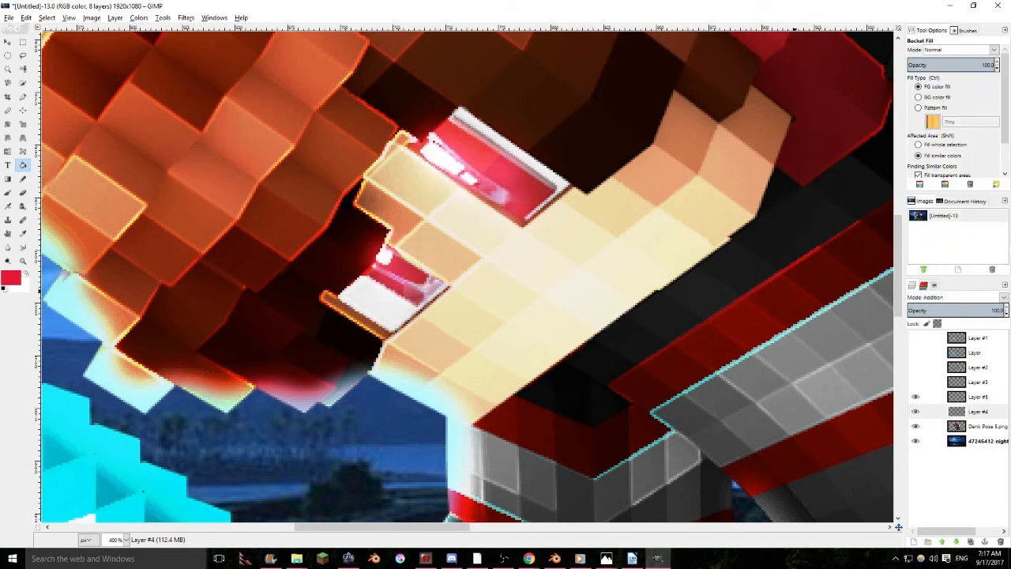
click(950, 410)
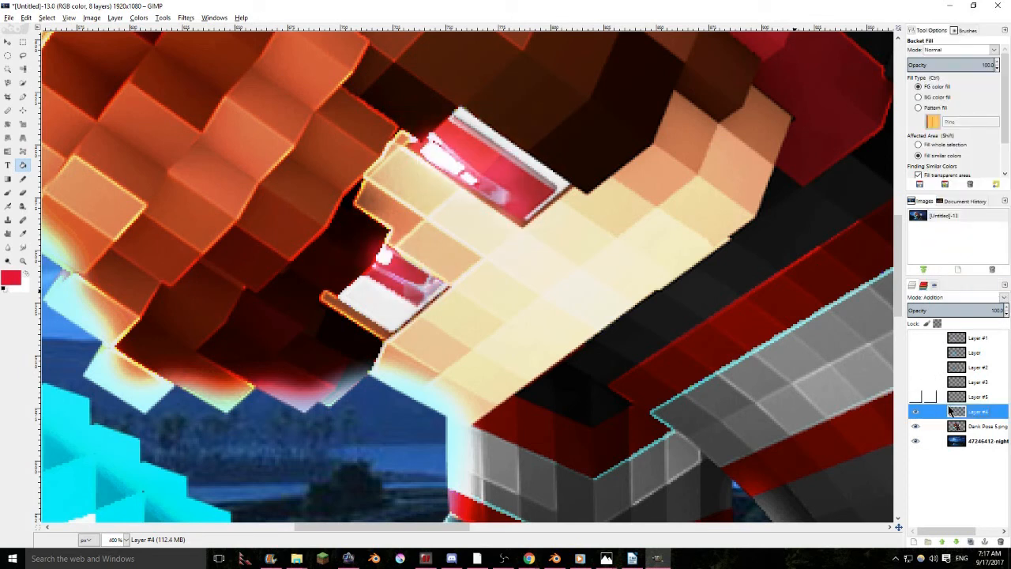
click(915, 411)
click(916, 411)
click(1004, 297)
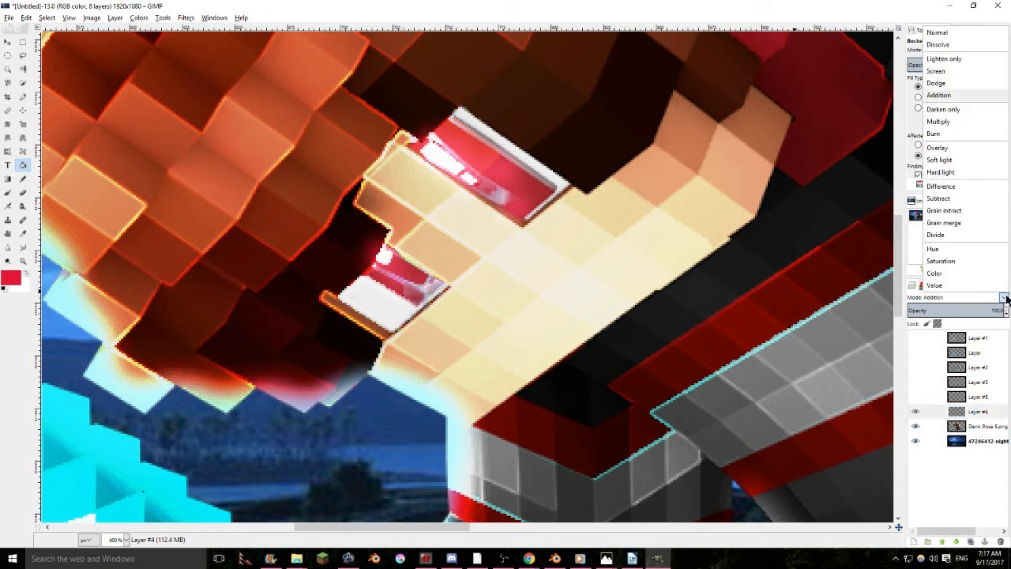
click(1007, 301)
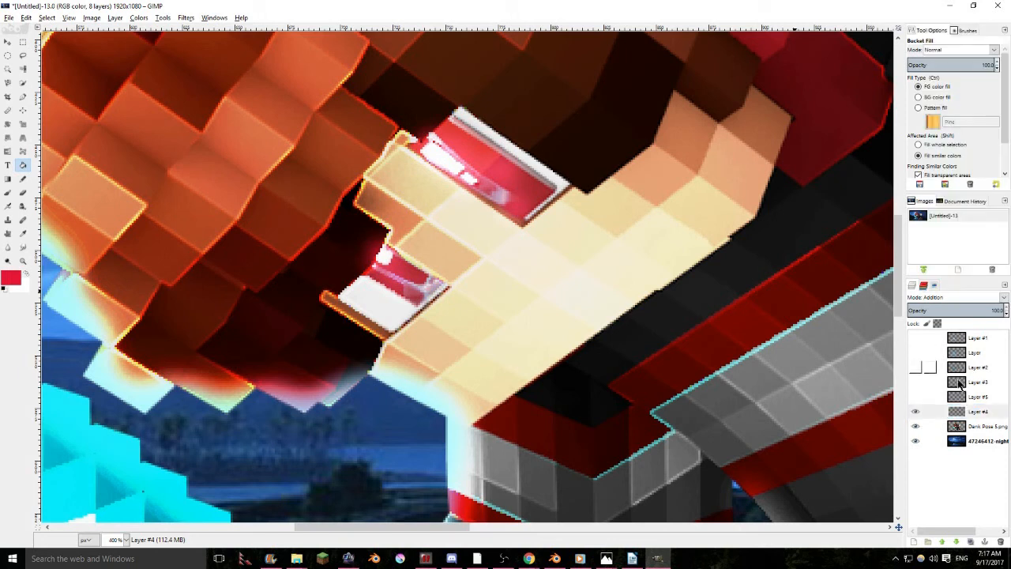
click(916, 382)
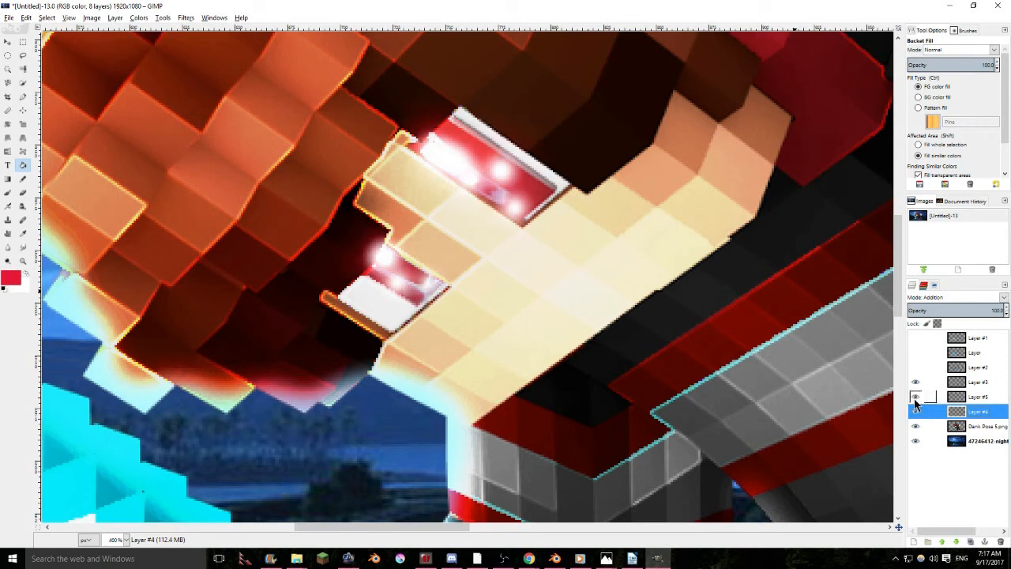
Try Dissolve mode on the red glow Layer #5, and settle on Normal mode with an opacity of about 55
click(958, 397)
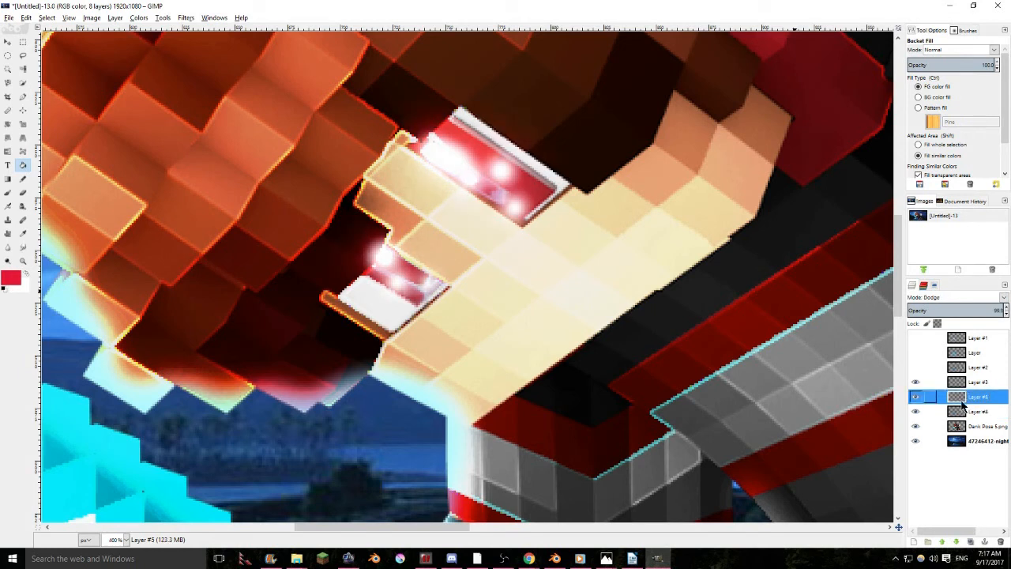
click(1003, 297)
click(938, 44)
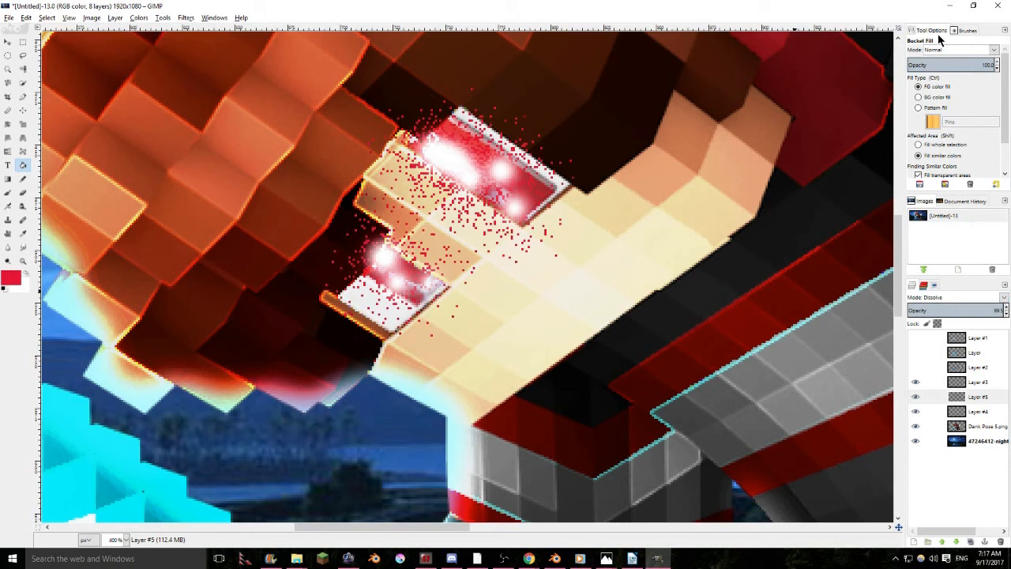
click(1004, 298)
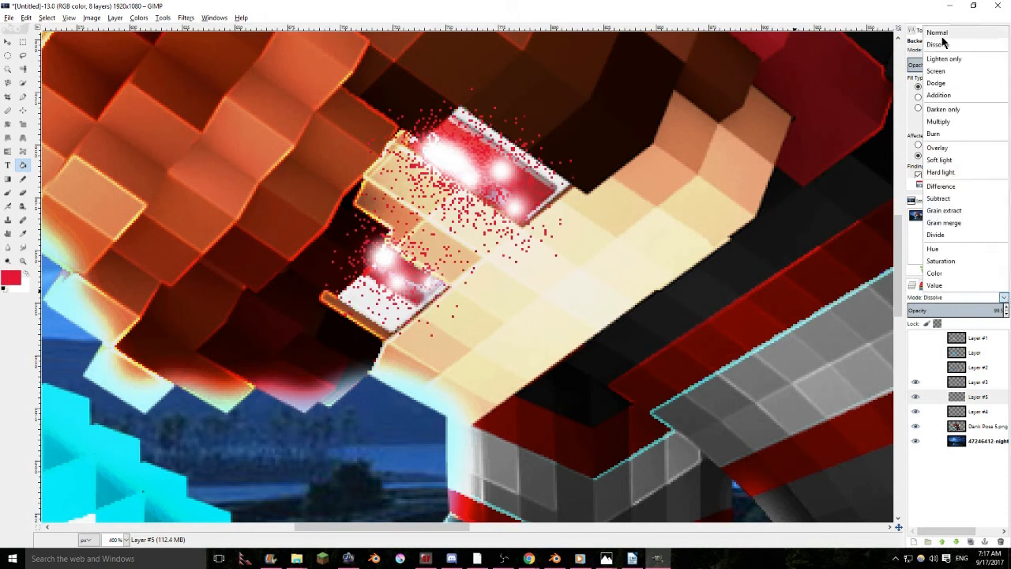
click(920, 32)
click(963, 312)
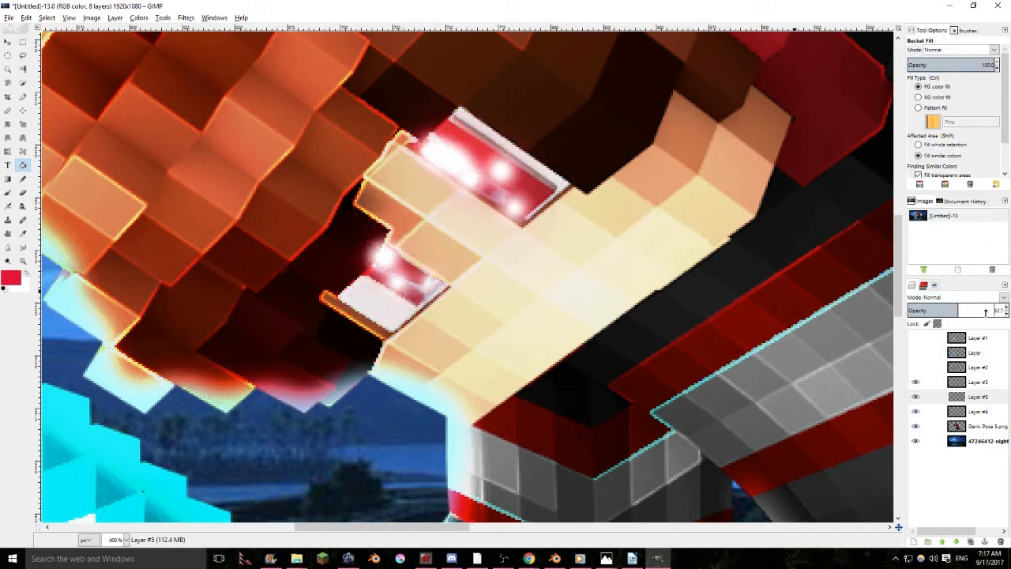
Smudge the white highlights of both eyes on Layer #3 with the 25 px 2. Hardness 025 brush
click(967, 382)
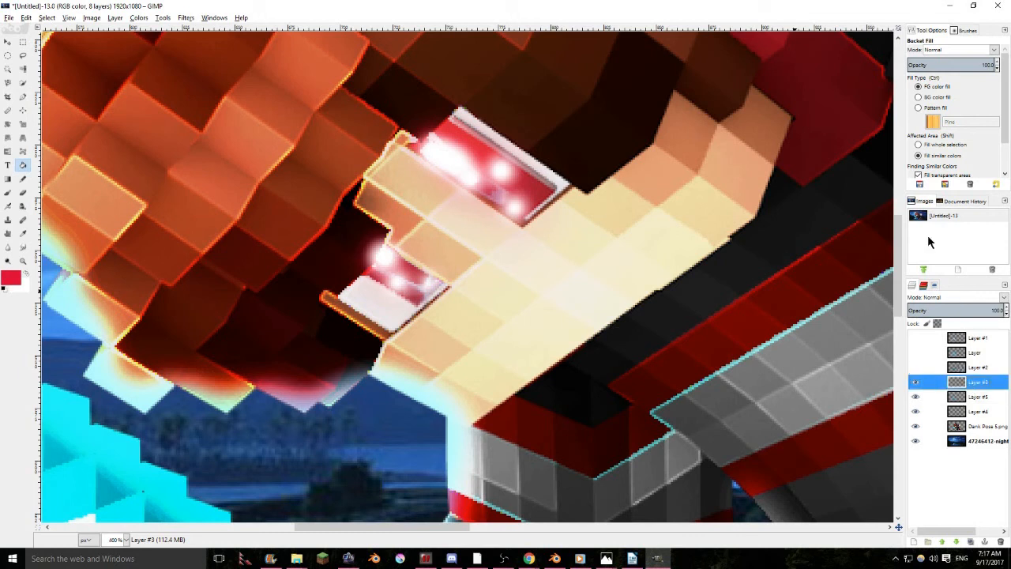
click(23, 247)
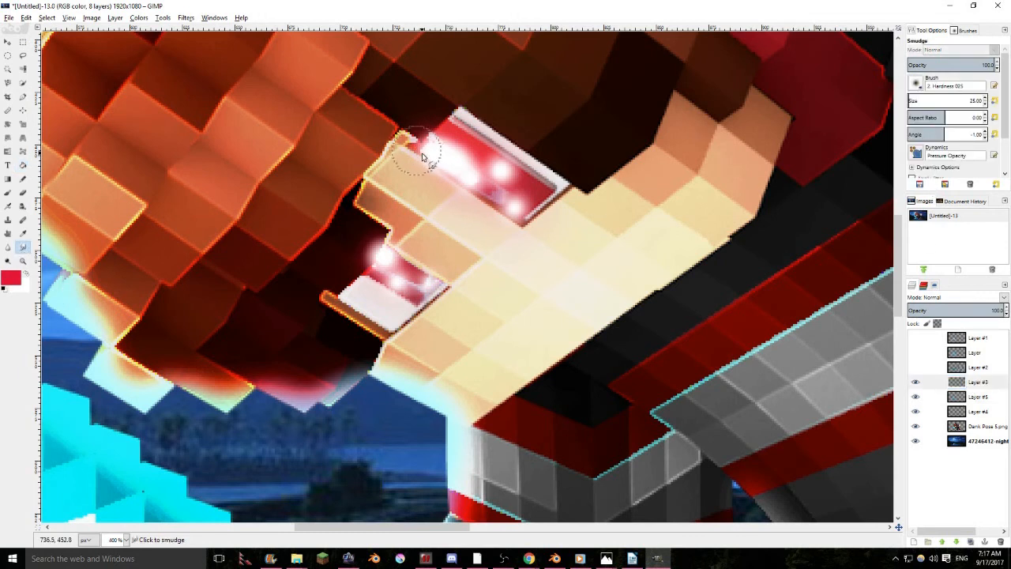
mouse_move(453, 143)
mouse_down()
mouse_move(463, 168)
mouse_move(476, 160)
mouse_move(466, 146)
mouse_move(471, 167)
mouse_move(438, 181)
mouse_move(392, 277)
mouse_move(387, 249)
mouse_up()
mouse_move(508, 165)
mouse_down()
mouse_move(494, 201)
mouse_move(529, 197)
mouse_up()
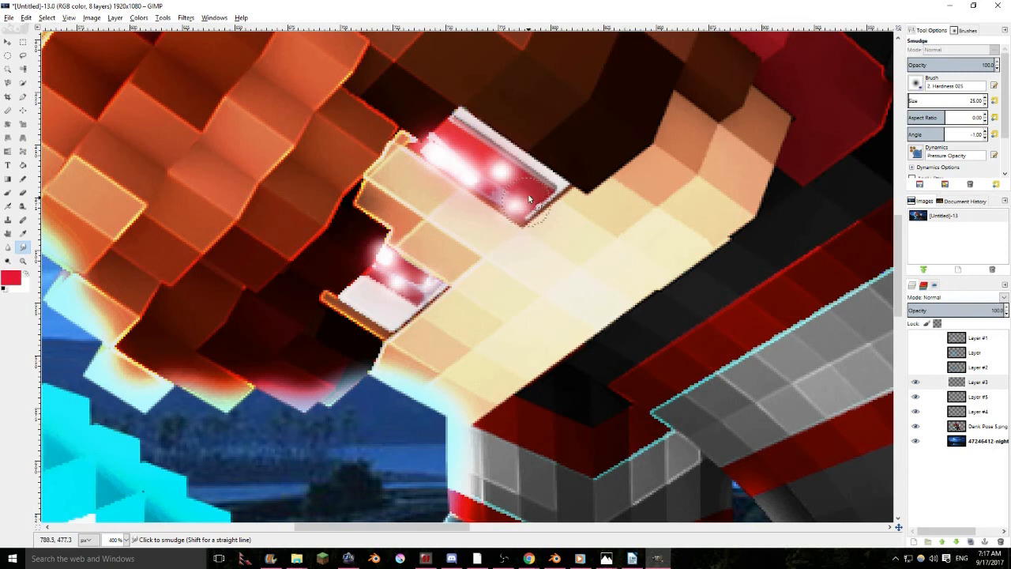
drag(422, 265, 409, 276)
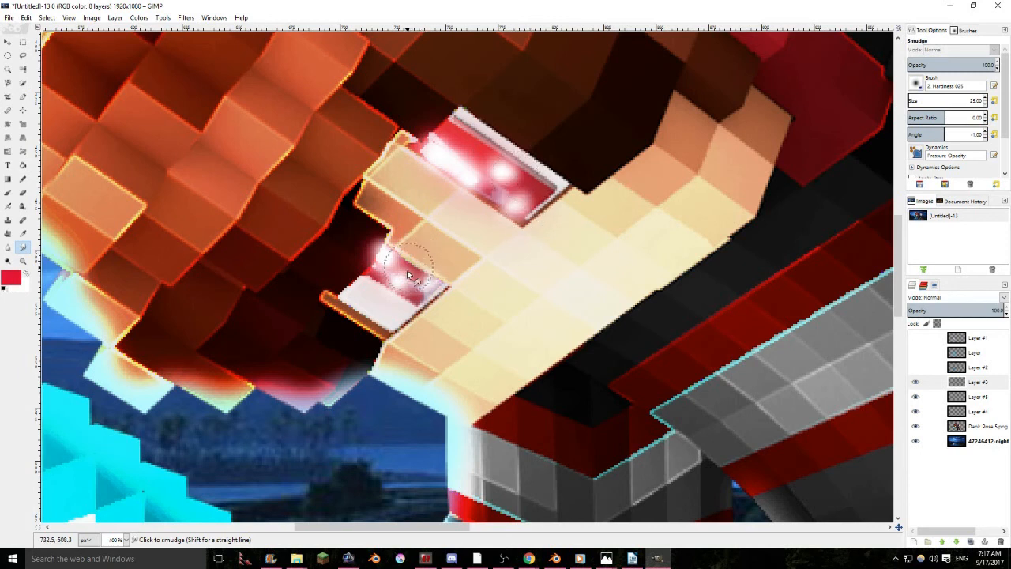
drag(464, 118, 490, 180)
scroll(557, 225, down, 4)
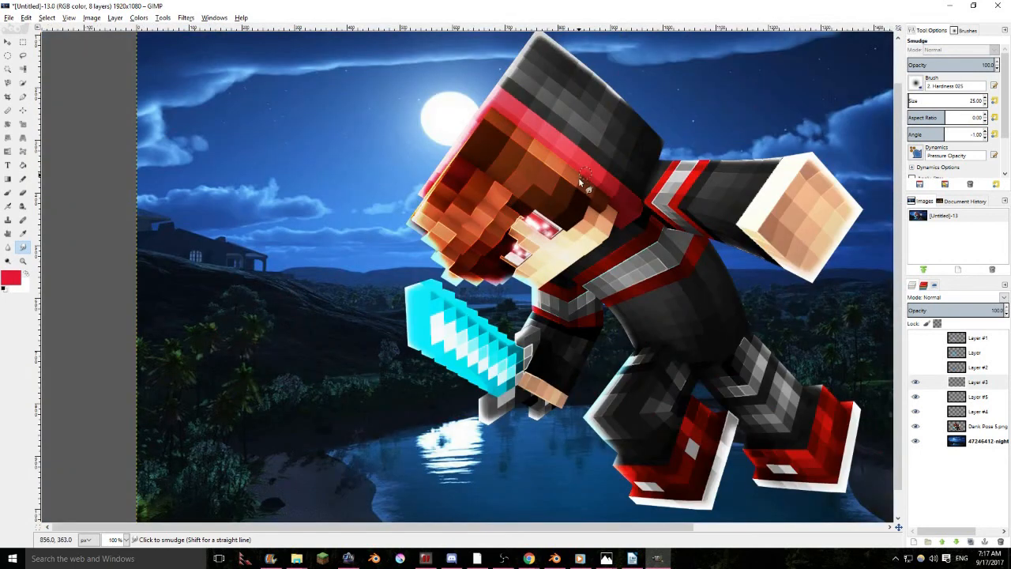
scroll(578, 177, down, 2)
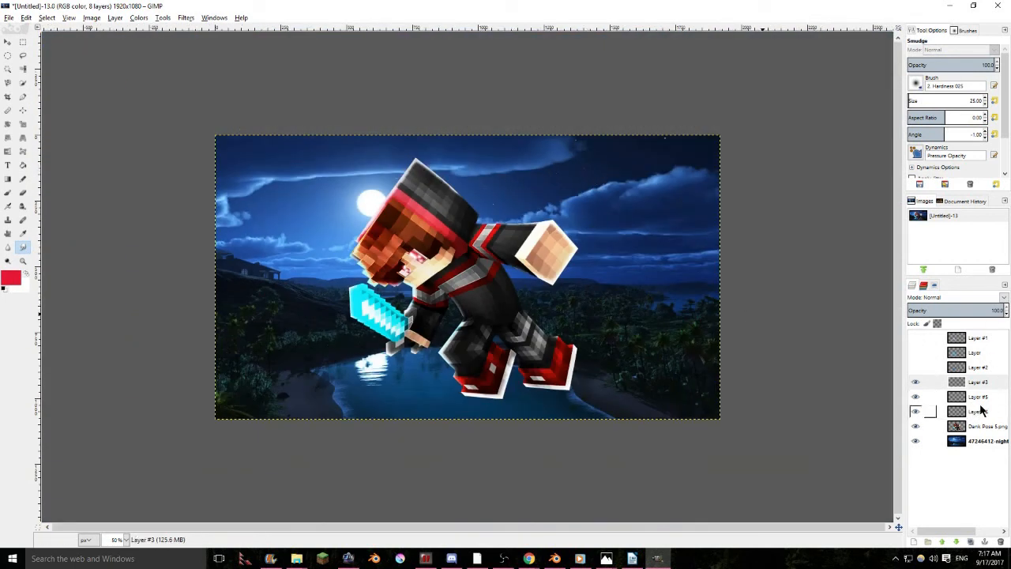
Show the hidden lightning and light layers, Layer #1, Layer and Layer #2
key(ctrl+m)
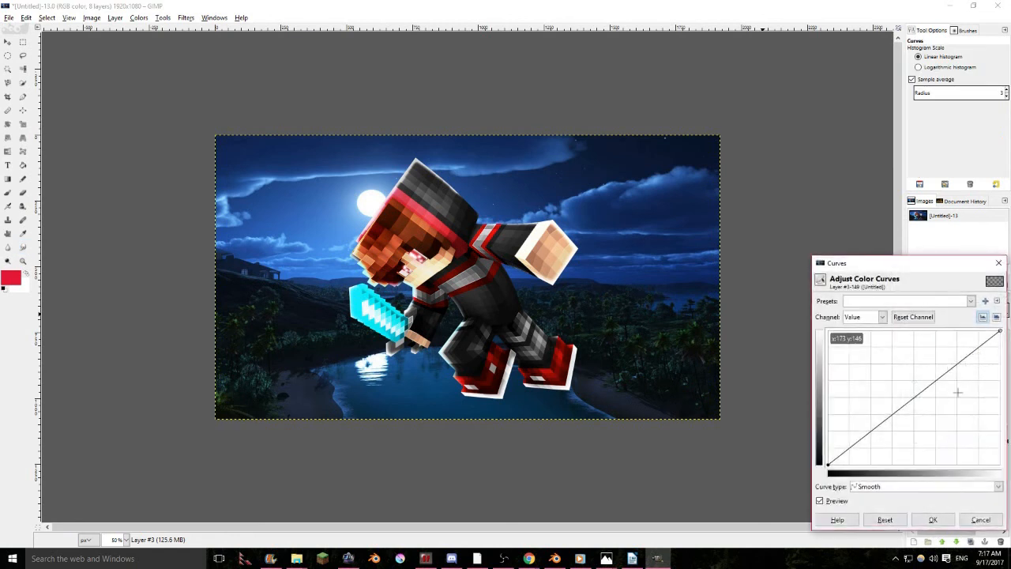
click(980, 441)
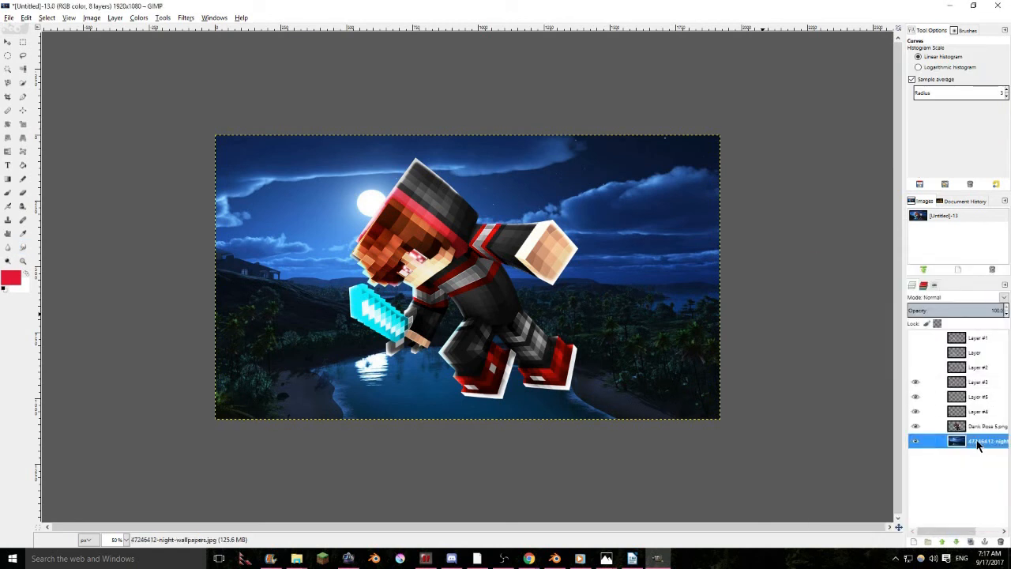
click(916, 353)
click(916, 353)
click(916, 338)
click(915, 367)
click(916, 353)
right_click(956, 340)
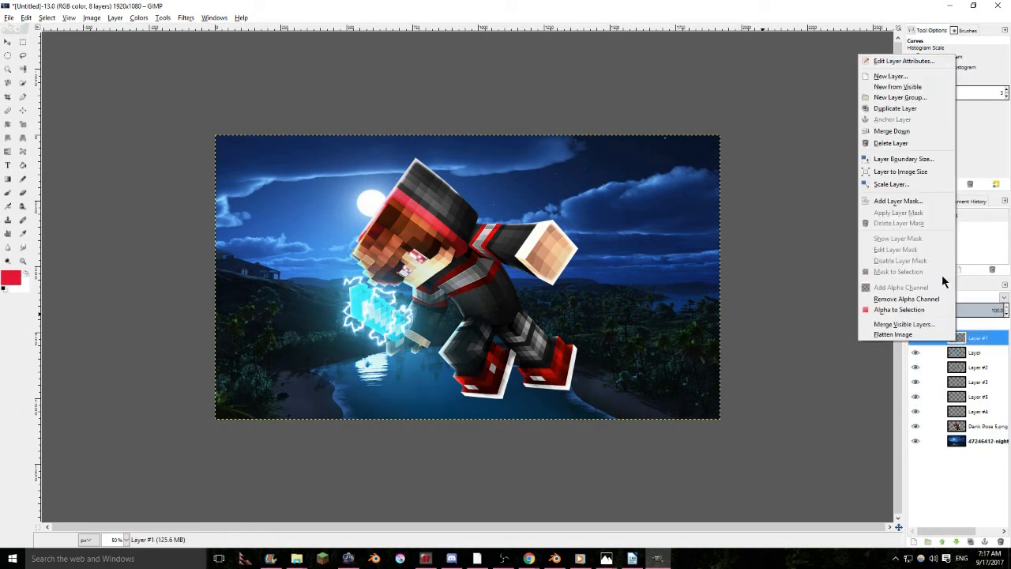
click(978, 498)
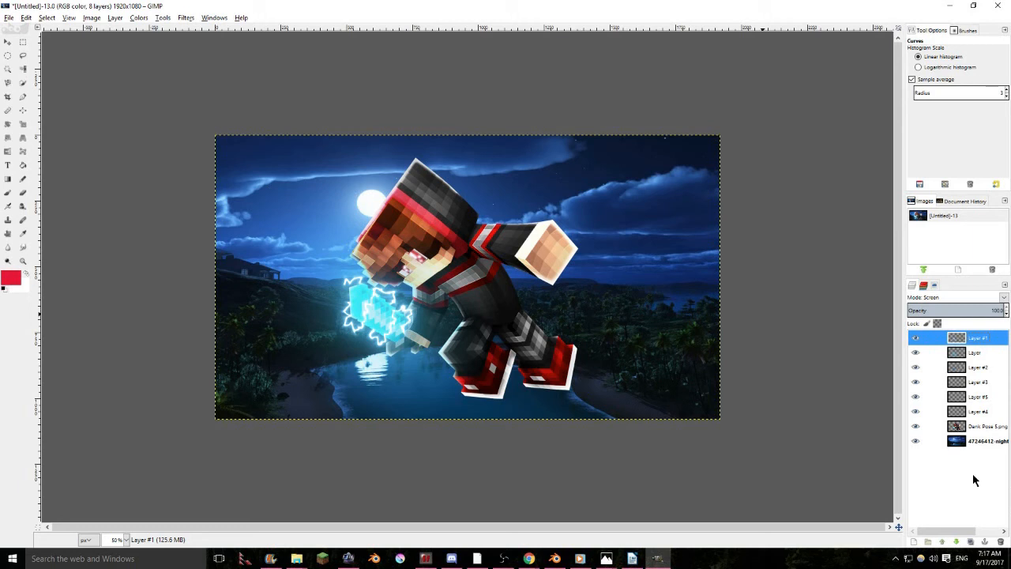
key(ctrl+m)
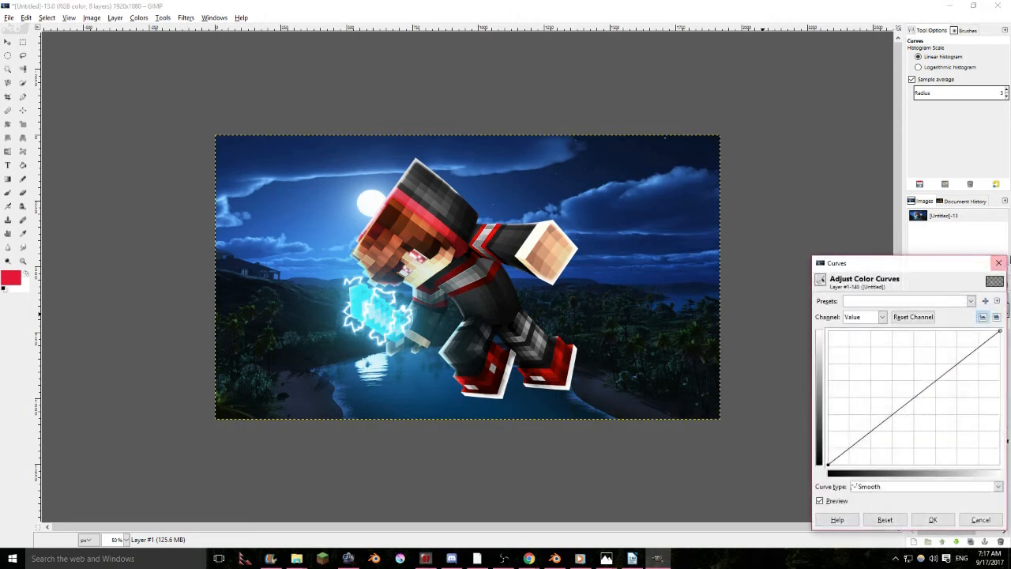
click(998, 263)
click(138, 17)
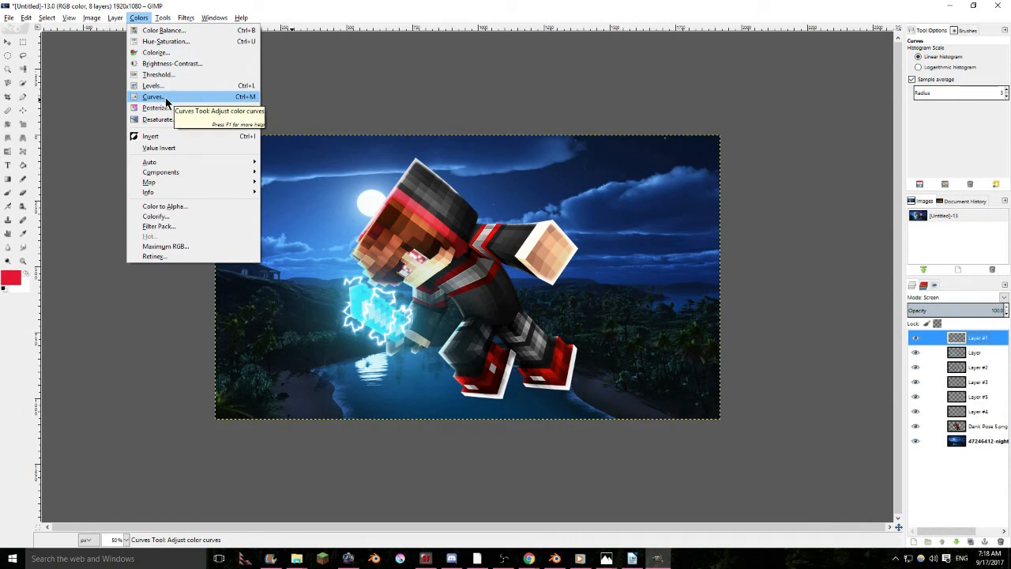
click(948, 496)
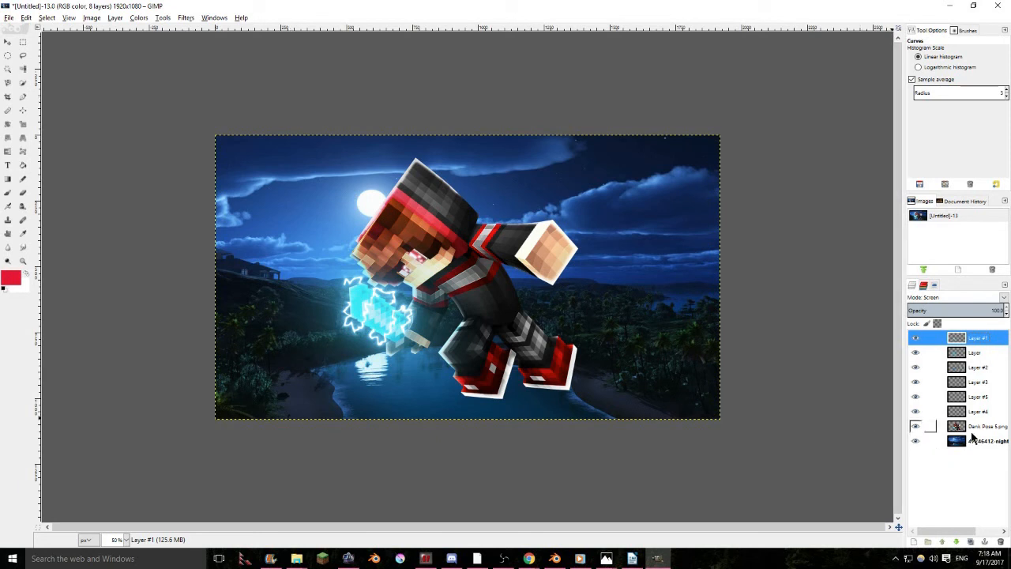
Merge the character layer and all the glow, eye and lightning layers down, one after another, into the night wallpaper layer
right_click(970, 427)
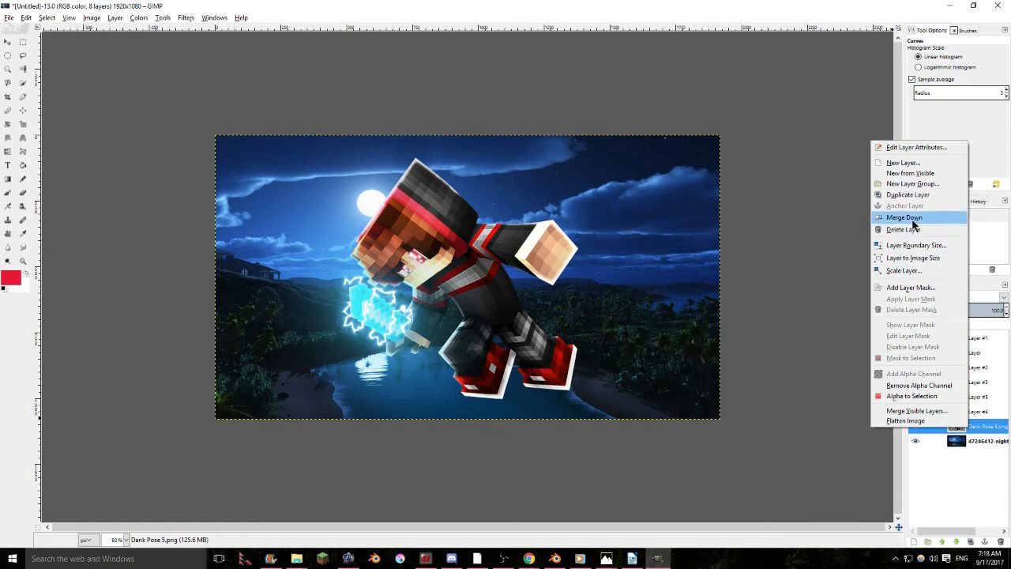
click(905, 217)
right_click(986, 406)
click(932, 197)
right_click(979, 398)
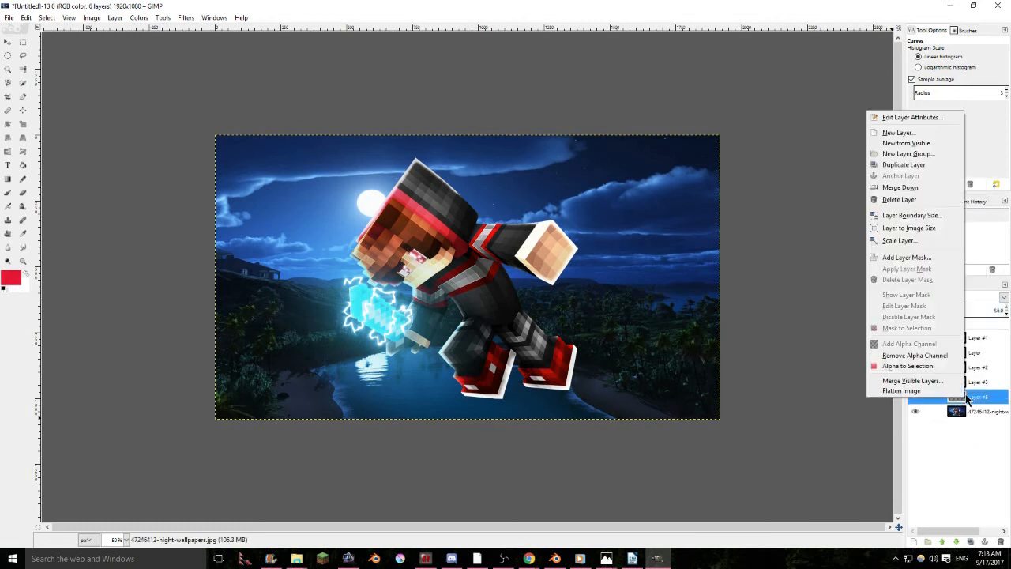
click(908, 188)
right_click(979, 381)
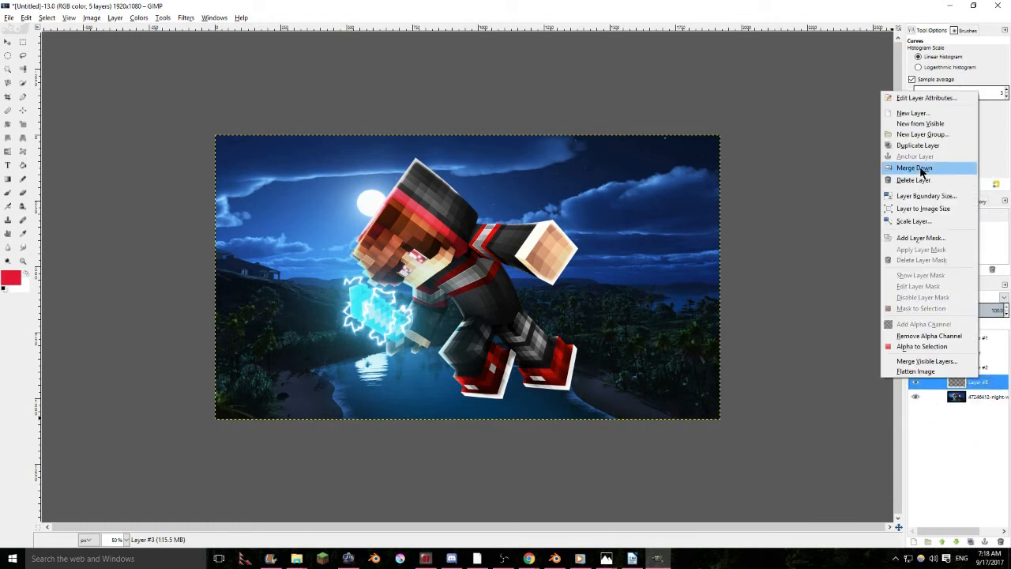
click(921, 166)
right_click(978, 367)
click(946, 171)
right_click(977, 349)
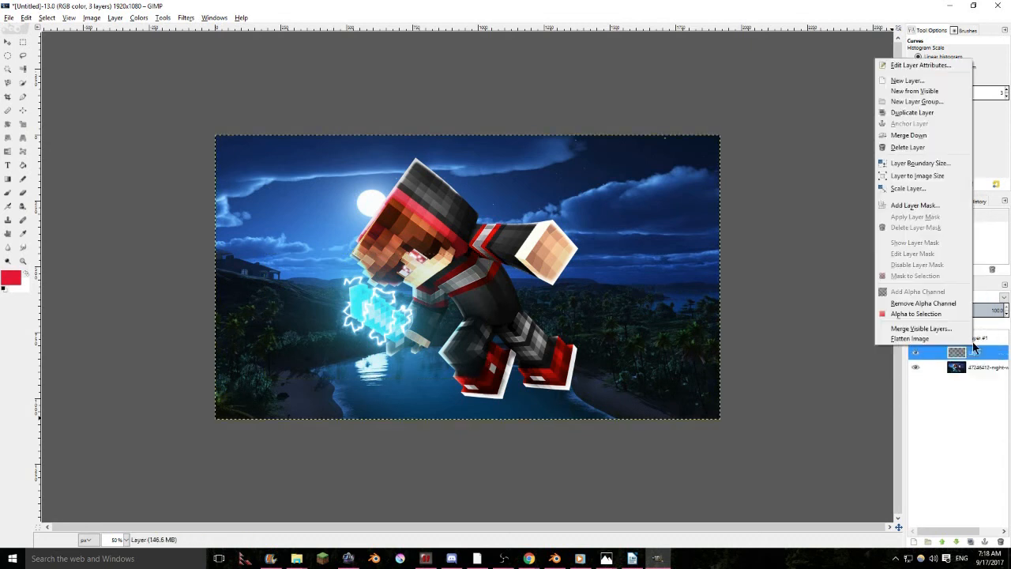
click(918, 136)
right_click(978, 338)
click(914, 124)
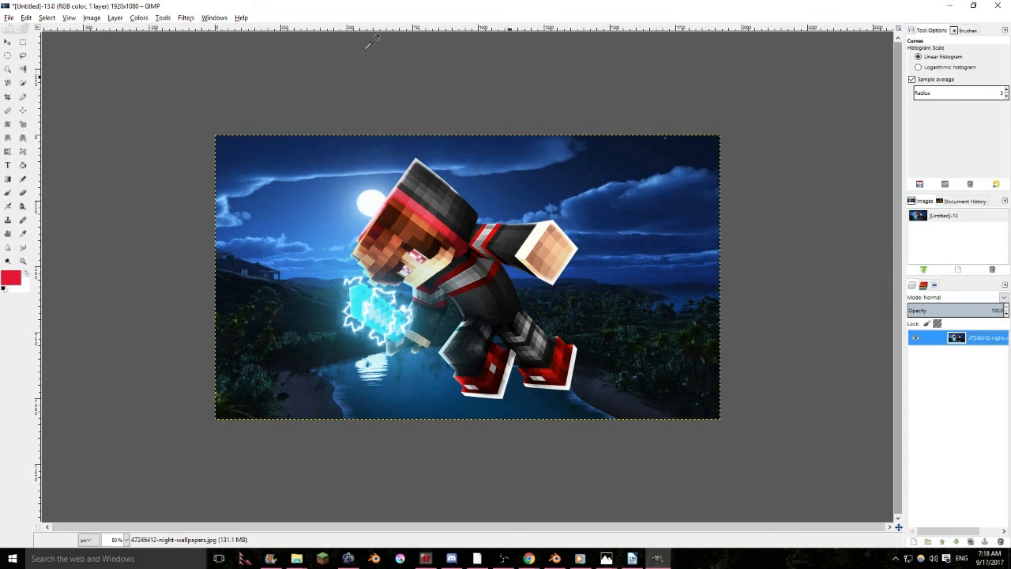
Apply Brightness-Contrast to the merged image with a contrast of 13
click(145, 17)
click(167, 62)
click(218, 255)
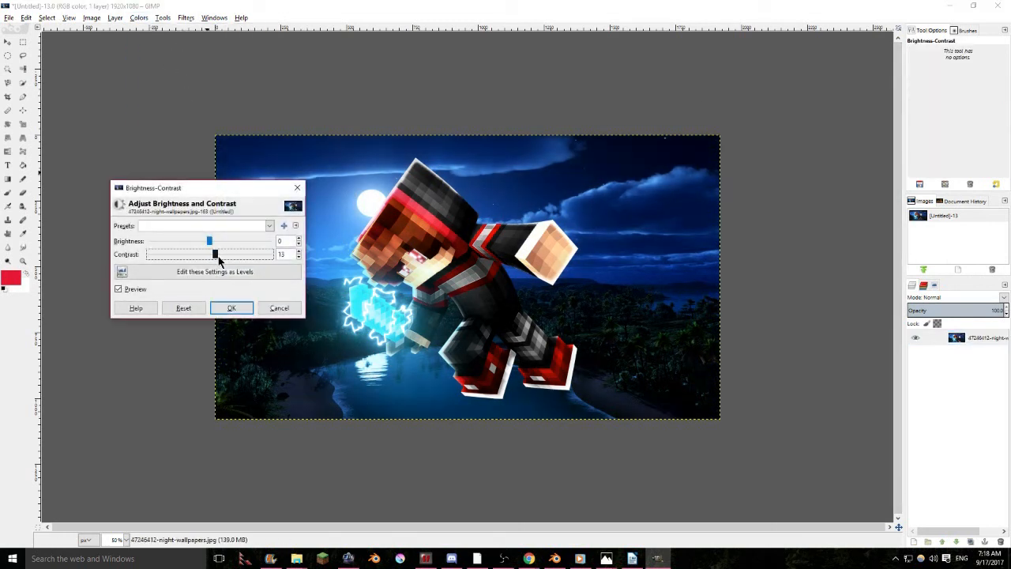
click(231, 308)
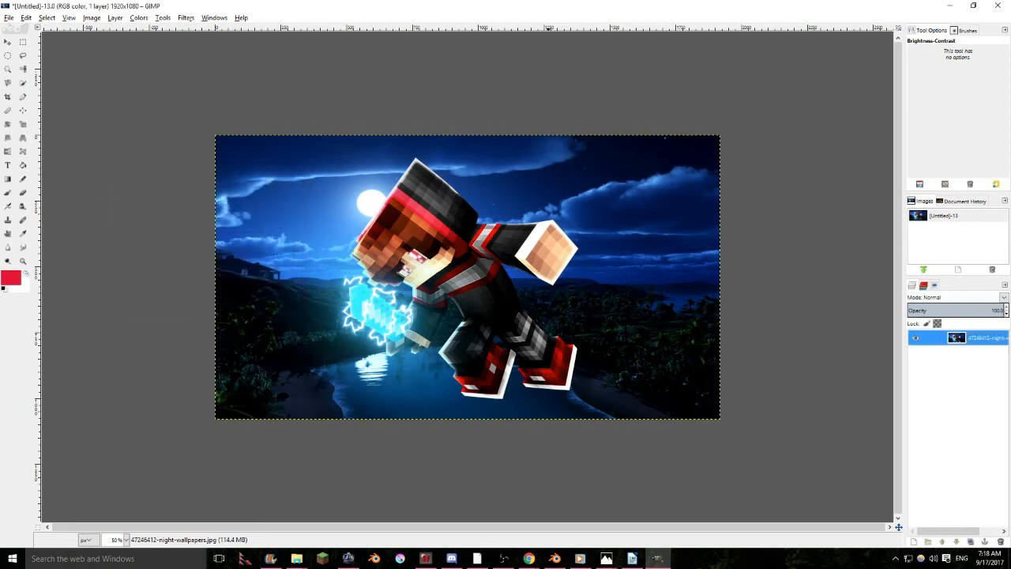
scroll(480, 307, down, 5)
scroll(480, 306, up, 7)
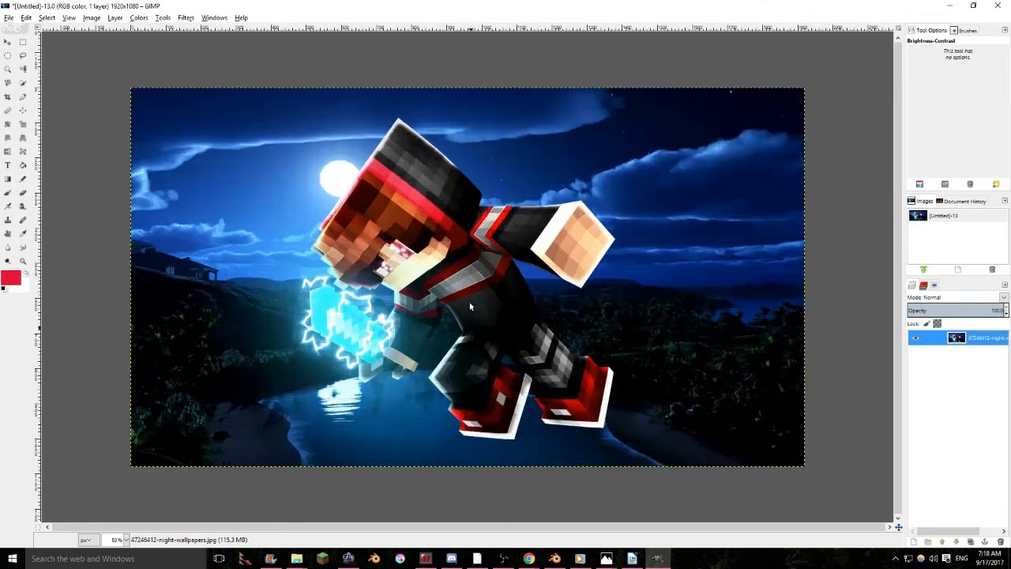
scroll(468, 315, down, 1)
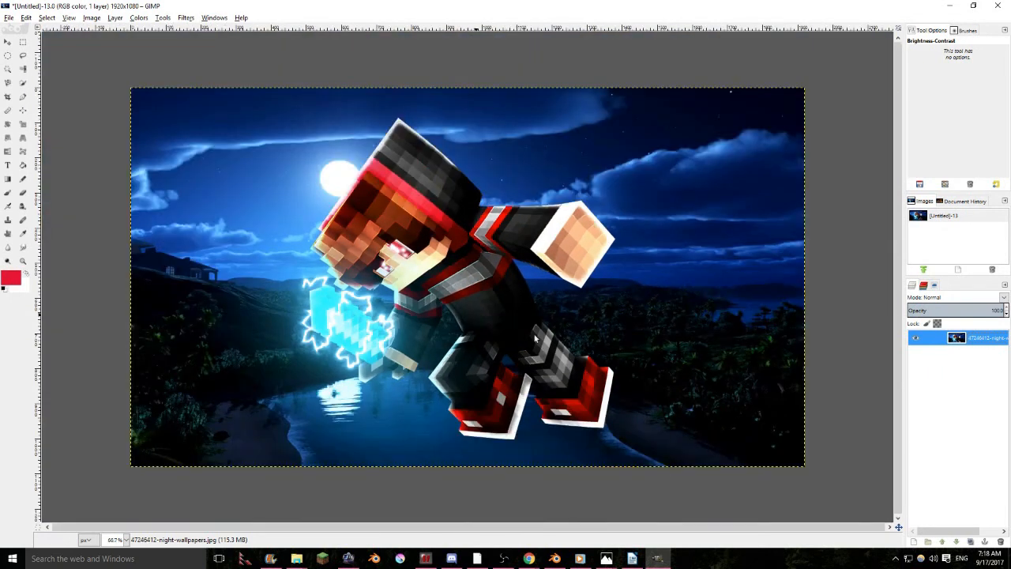
Add a new layer above the wallpaper and fill it entirely with the green 19e897
click(914, 541)
click(106, 180)
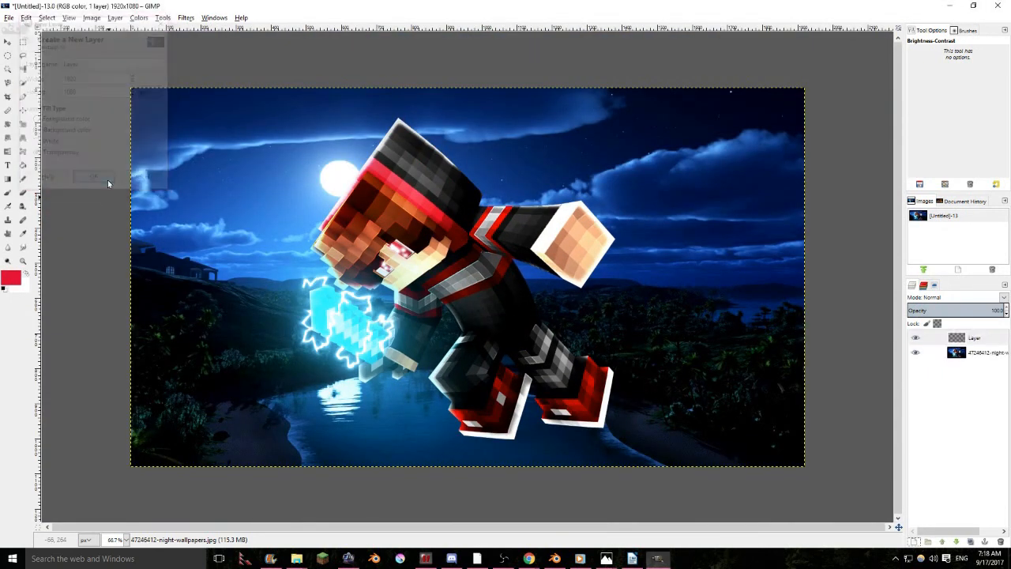
click(22, 220)
click(10, 277)
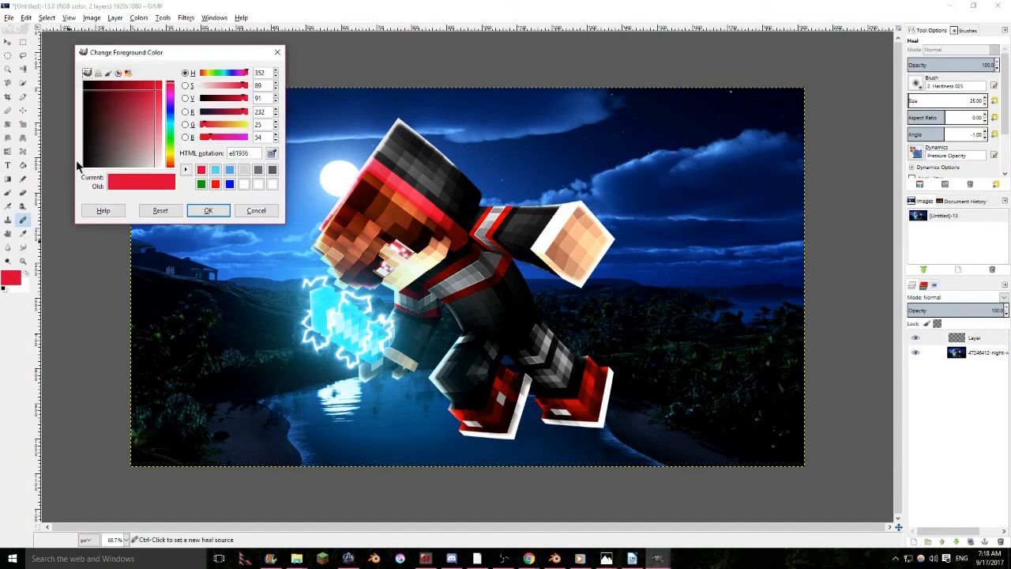
click(170, 115)
drag(174, 116, 173, 135)
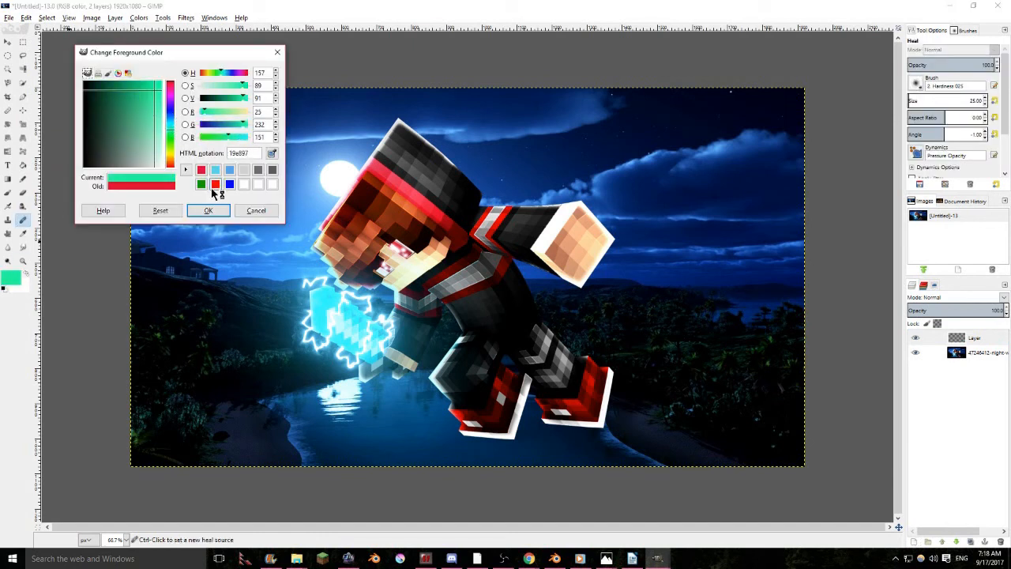
click(209, 210)
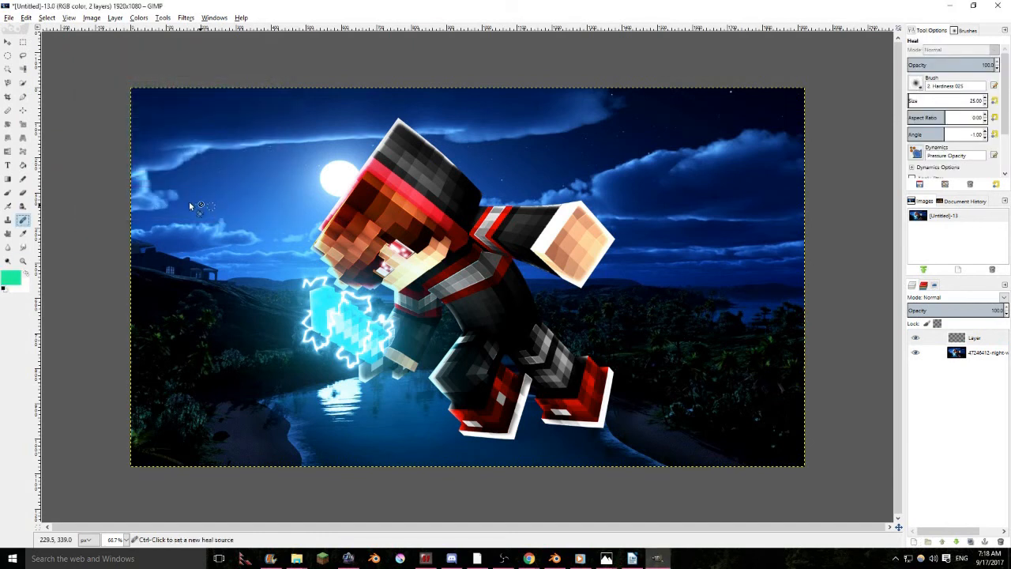
click(23, 164)
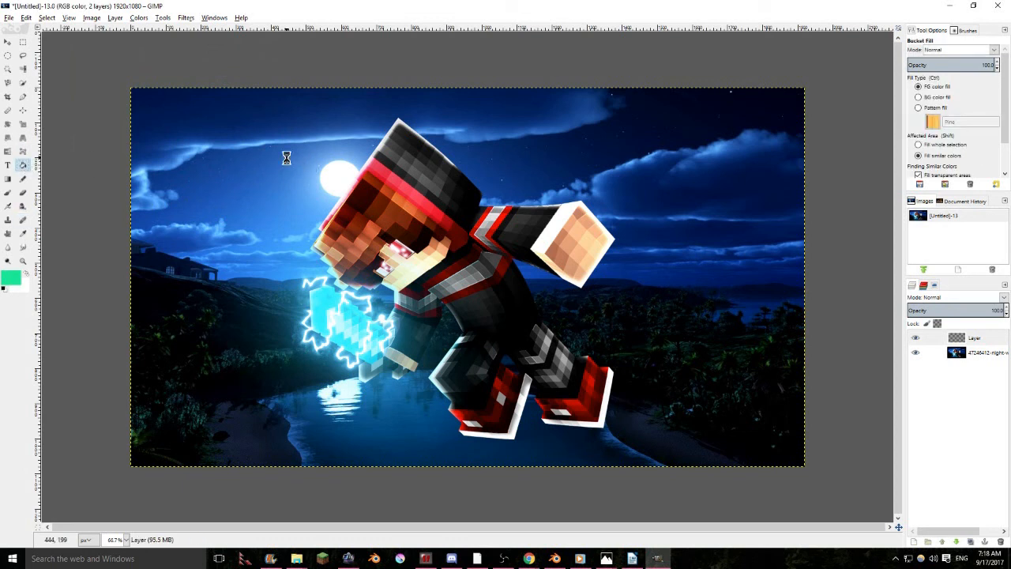
click(286, 156)
Try the Grain merge, Difference and Color blend modes on the green layer, varying its opacity
click(1003, 298)
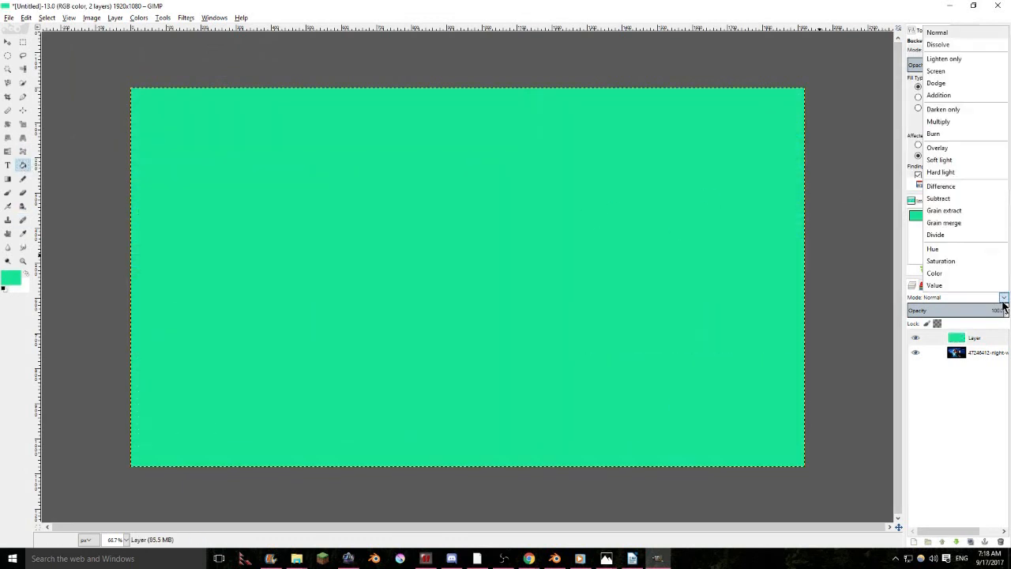
click(979, 224)
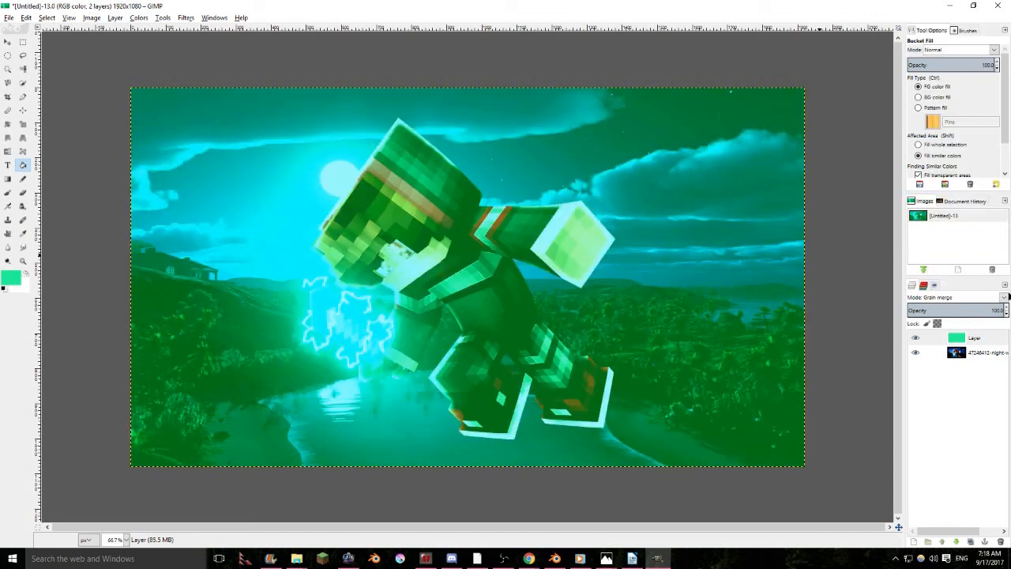
drag(964, 310, 942, 310)
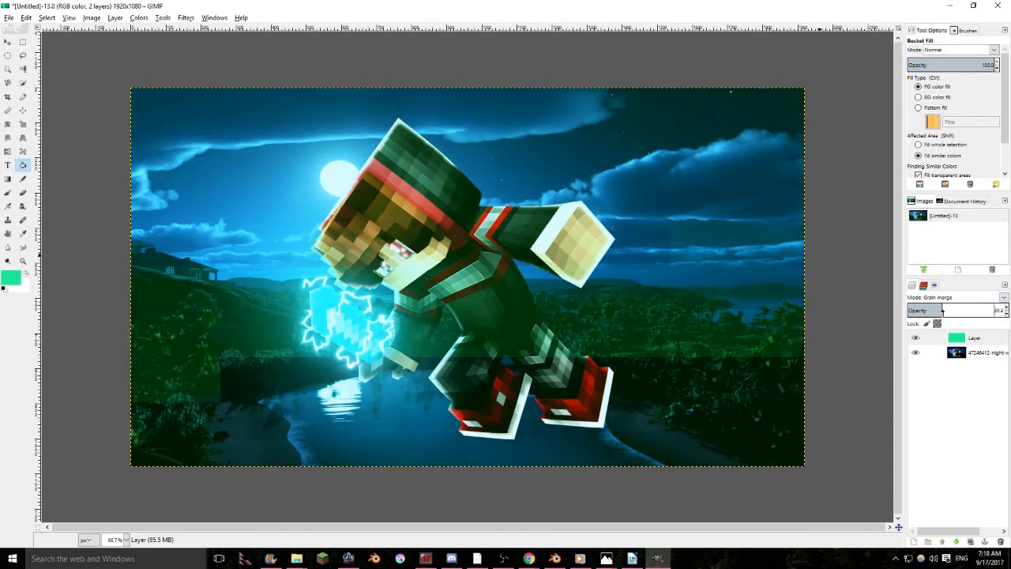
click(999, 309)
click(1004, 297)
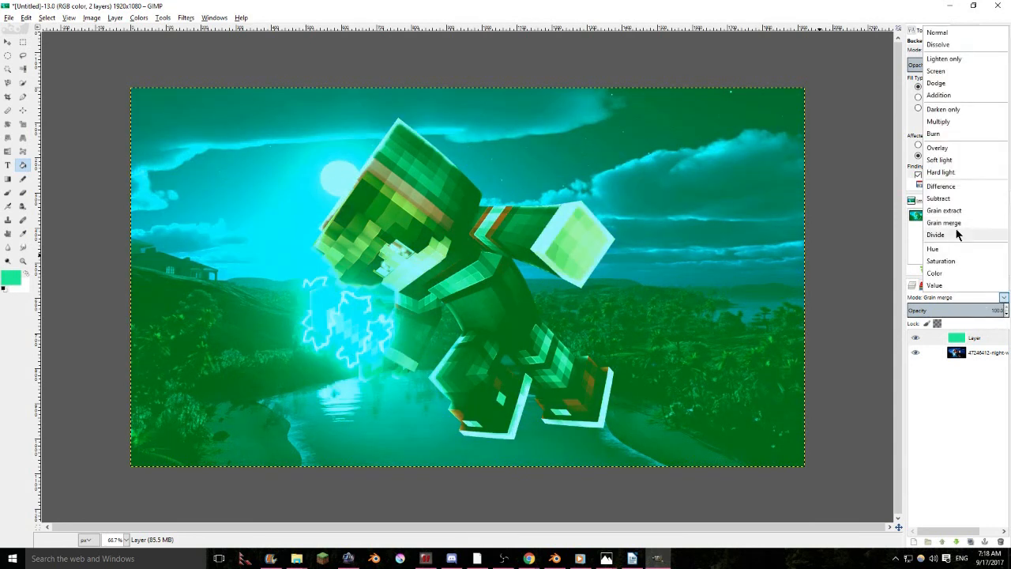
click(948, 187)
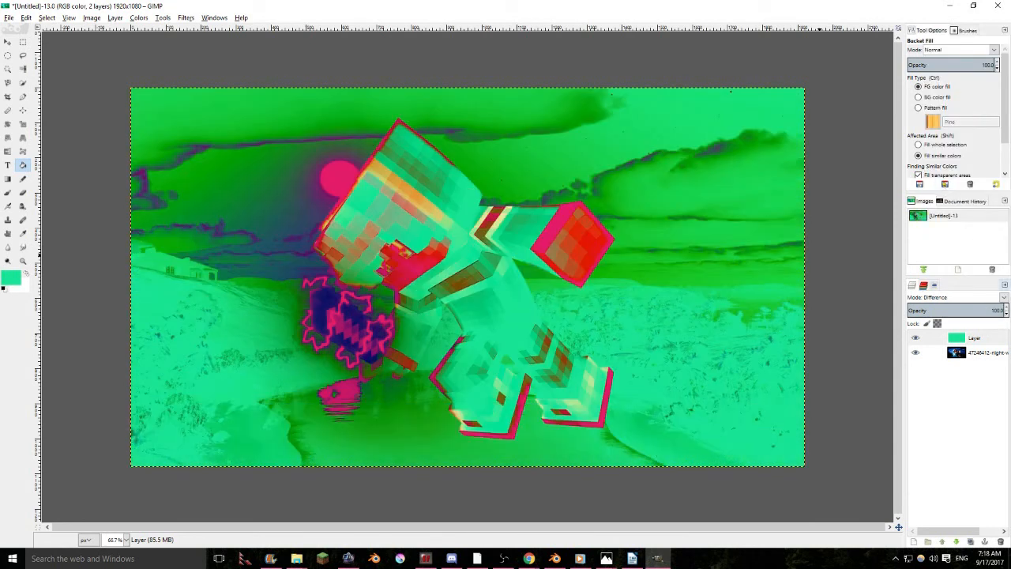
click(1003, 297)
click(977, 274)
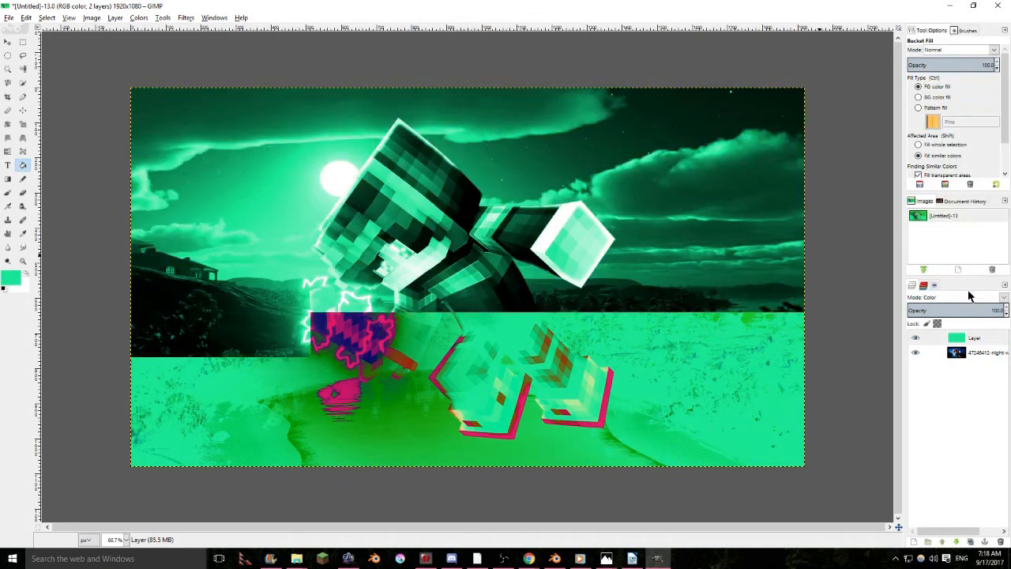
drag(930, 309, 1009, 311)
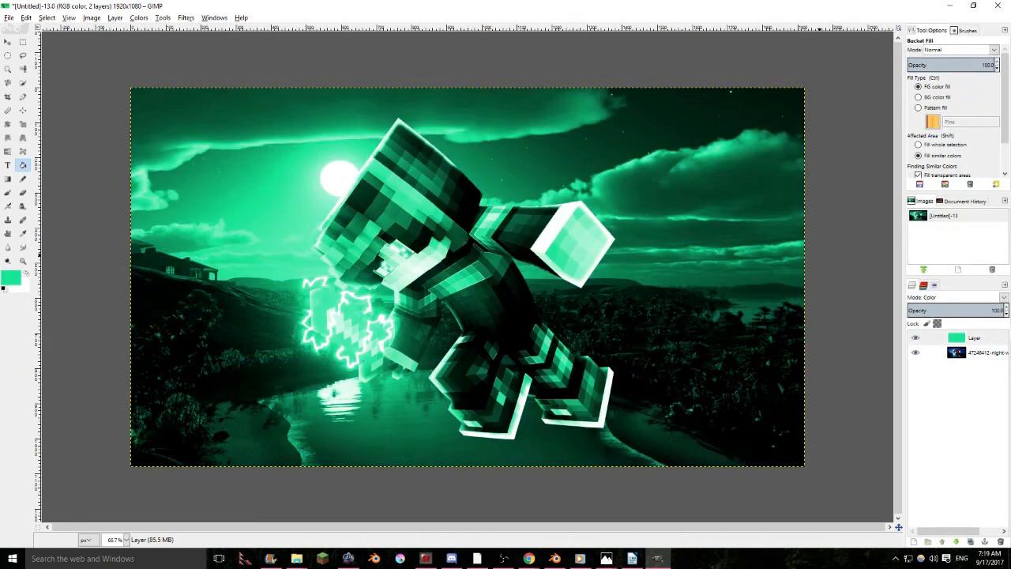
Set the green layer to Difference mode with an opacity of about 27
click(1003, 298)
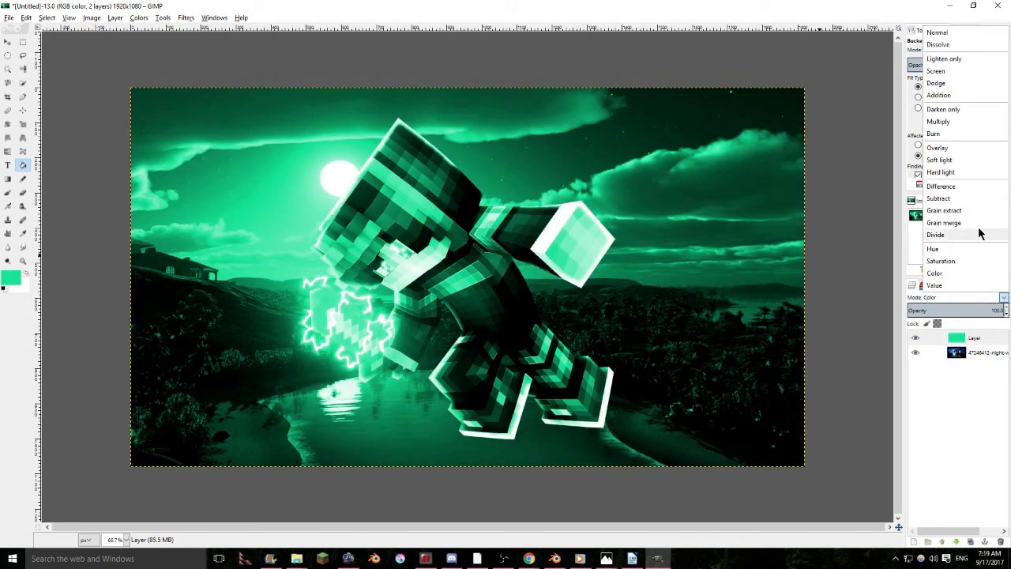
click(962, 182)
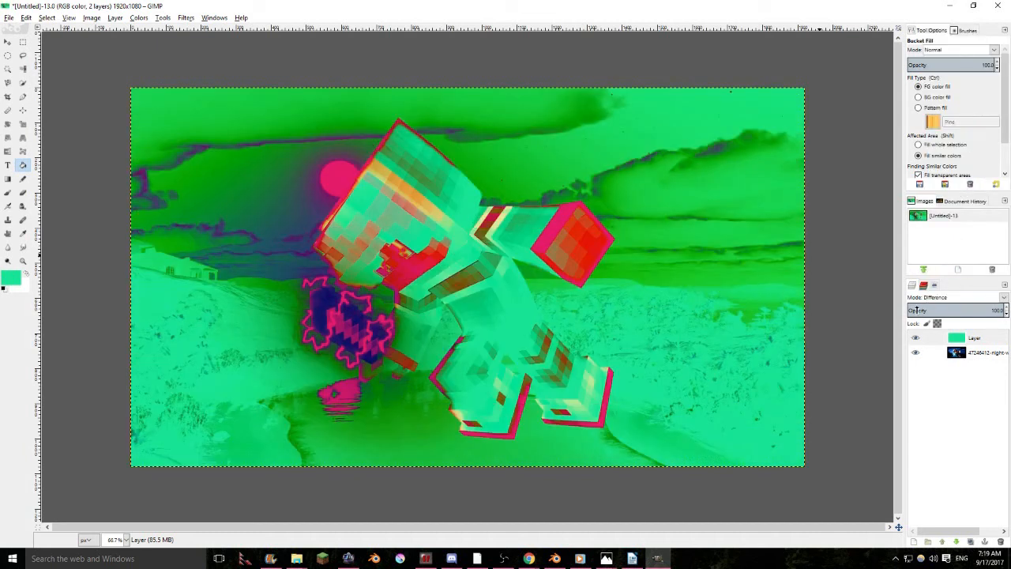
drag(932, 309, 925, 309)
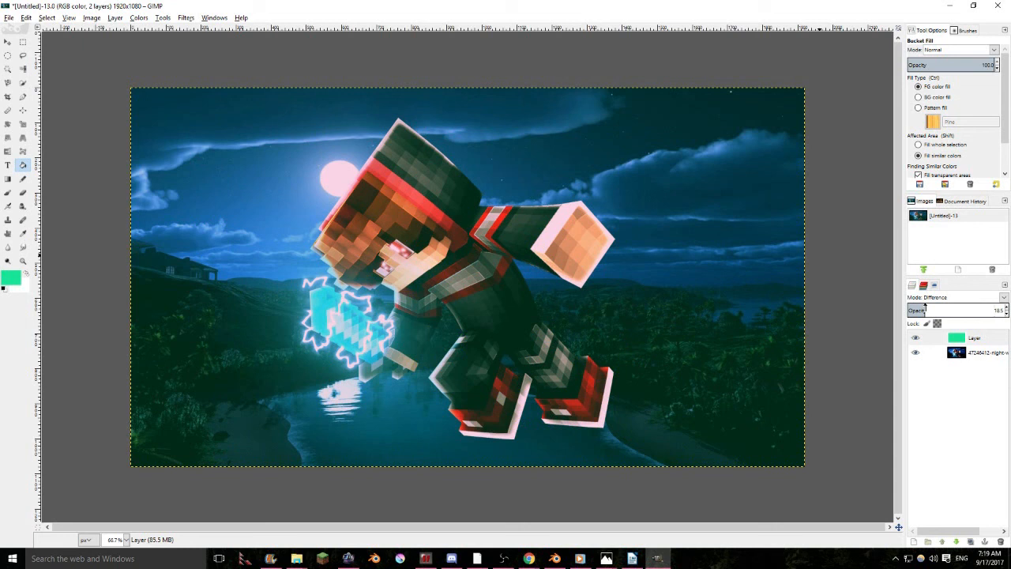
mouse_move(925, 309)
mouse_down()
mouse_move(948, 310)
mouse_move(933, 310)
mouse_up()
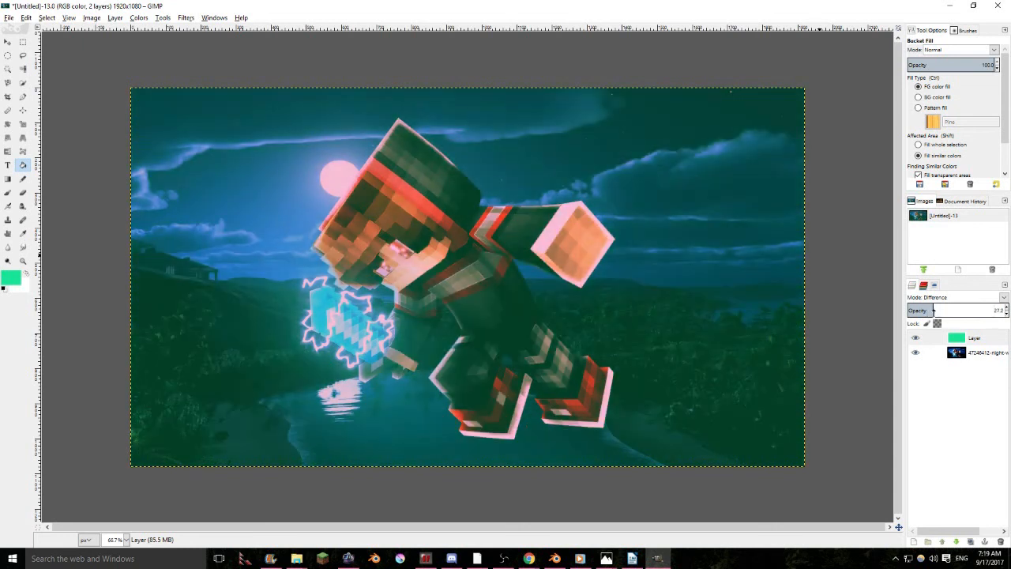
Refill the tint layer with the orange e59e21 and set its opacity to 25
click(12, 277)
drag(170, 152, 166, 147)
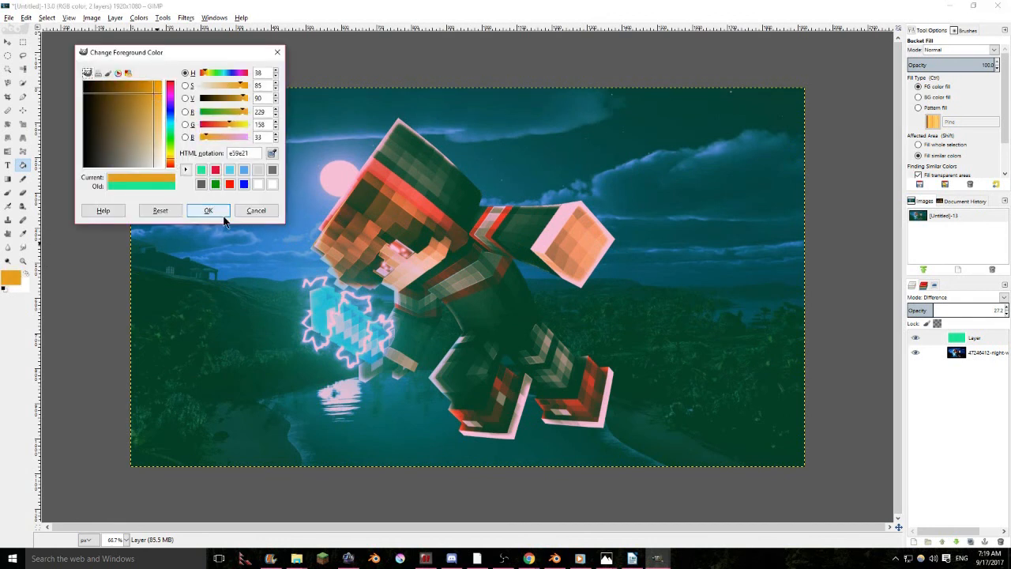
click(208, 210)
click(245, 186)
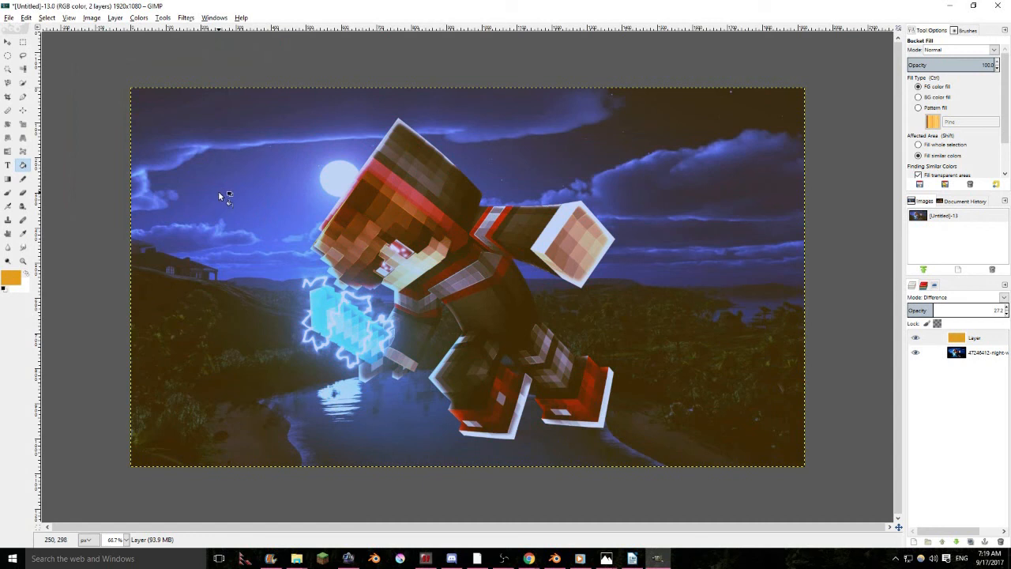
drag(931, 311, 931, 332)
Duplicate the orange layer and fill the copy with the green 21e599
right_click(962, 339)
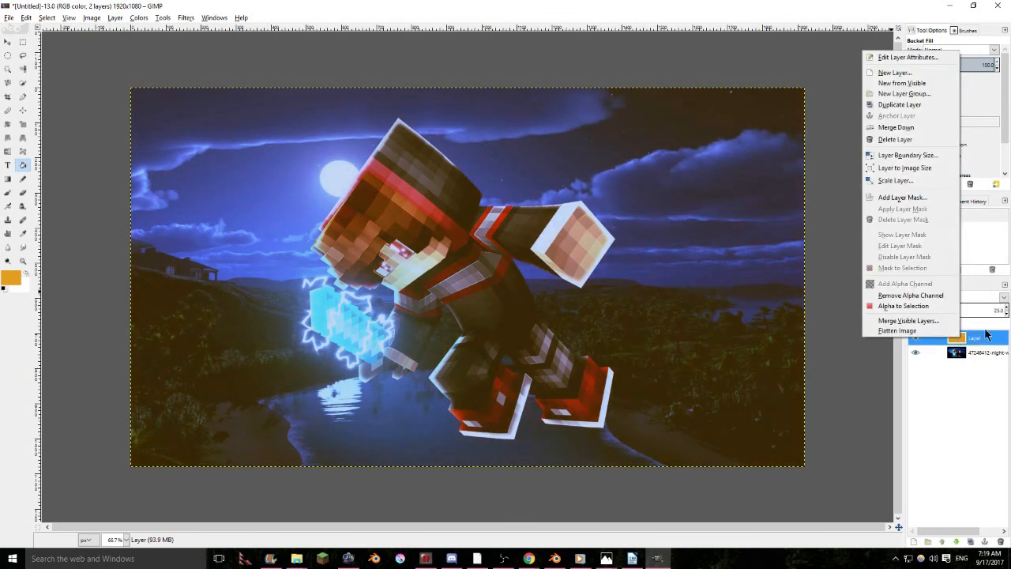
click(981, 338)
click(970, 542)
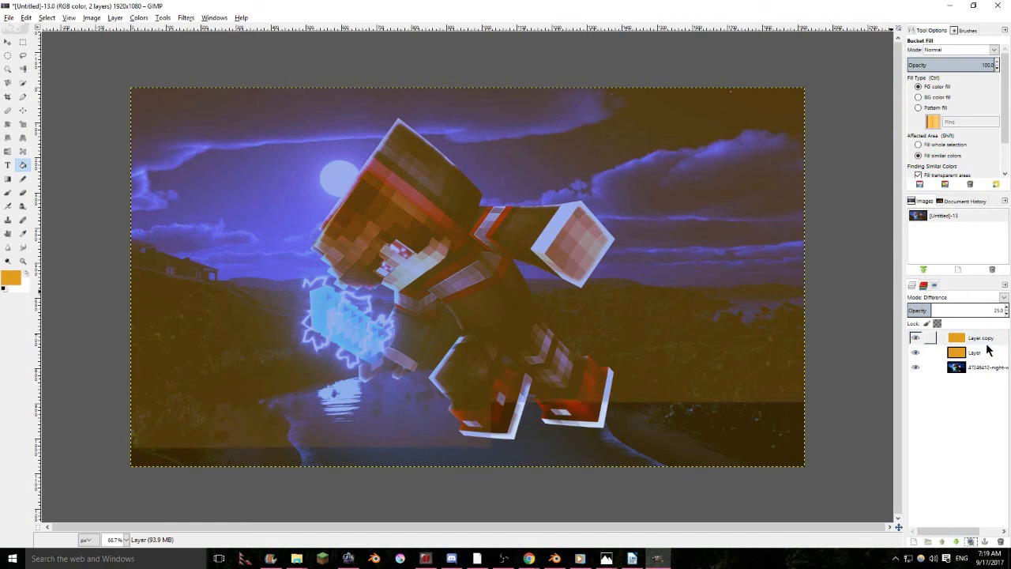
click(11, 276)
drag(169, 132, 171, 131)
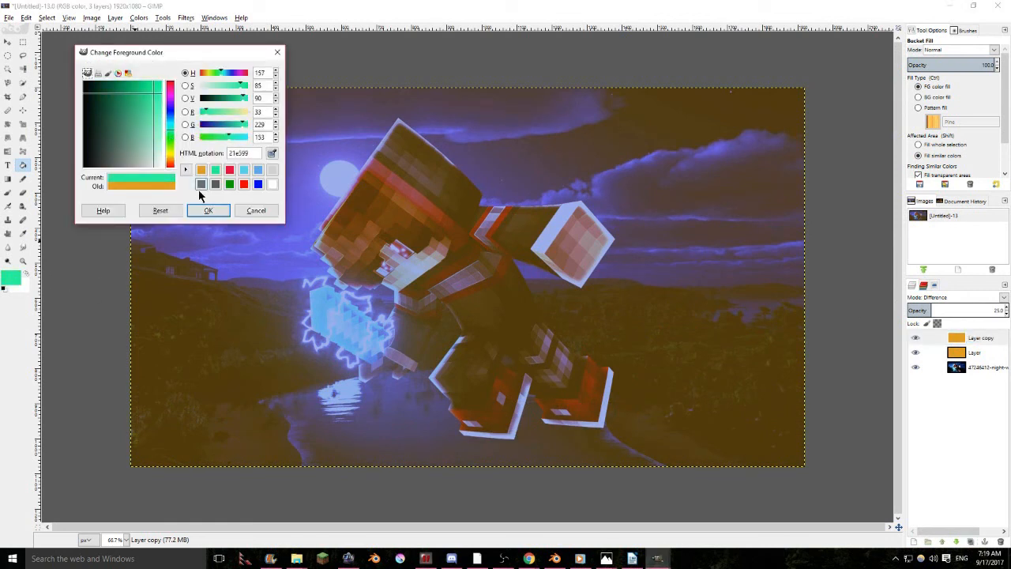
click(206, 210)
click(219, 214)
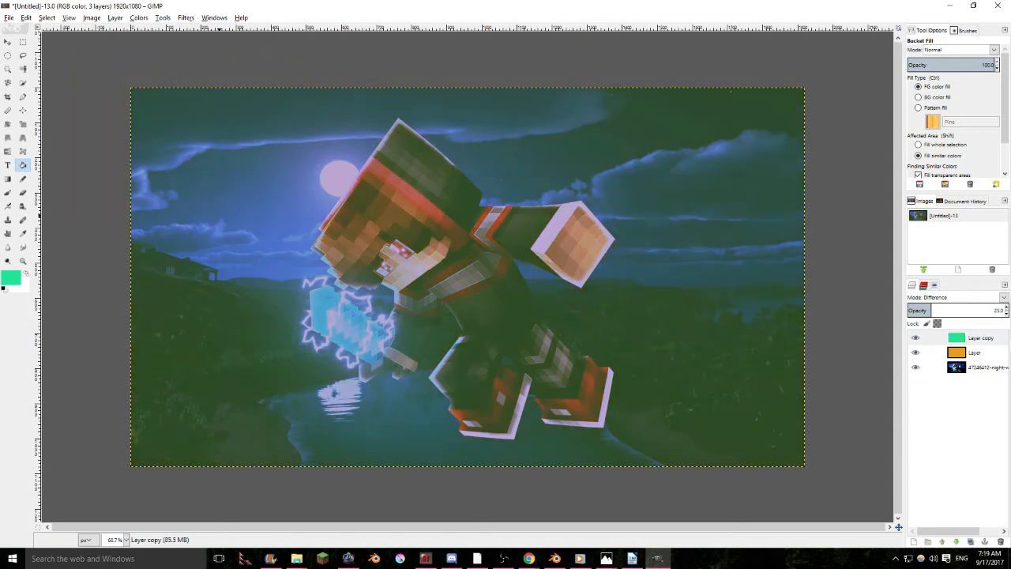
Set the green layer copy to Grain merge mode with an opacity of about 15
click(1003, 298)
click(976, 224)
drag(955, 309, 922, 327)
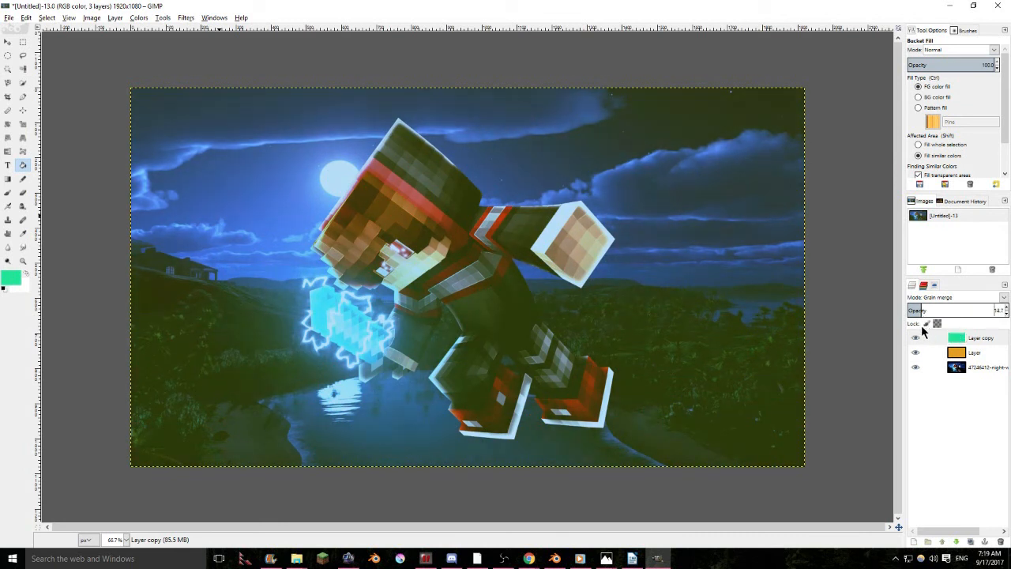
Merge the orange layer and the green layer copy down into the wallpaper layer
right_click(972, 352)
click(906, 136)
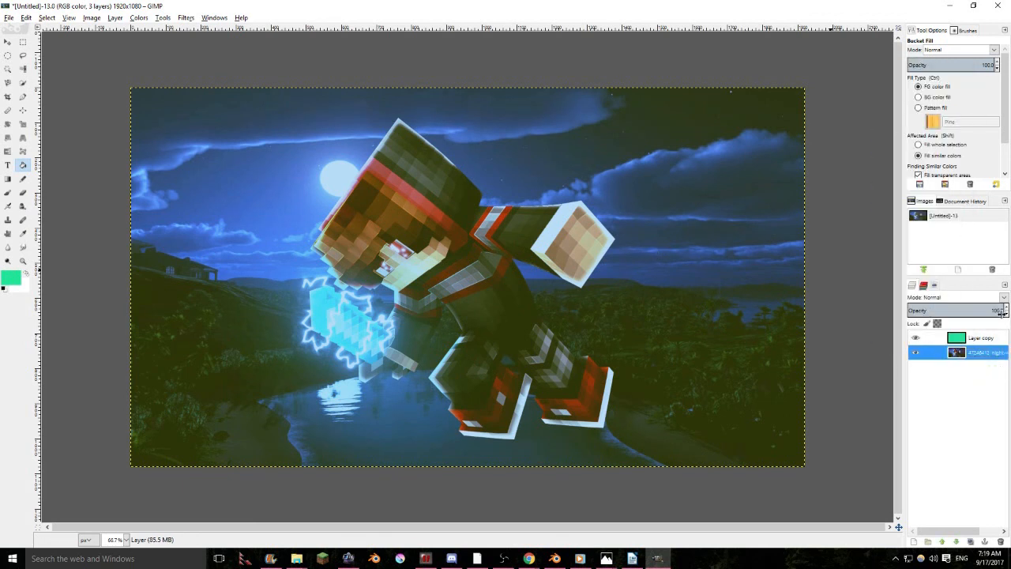
right_click(968, 337)
click(909, 119)
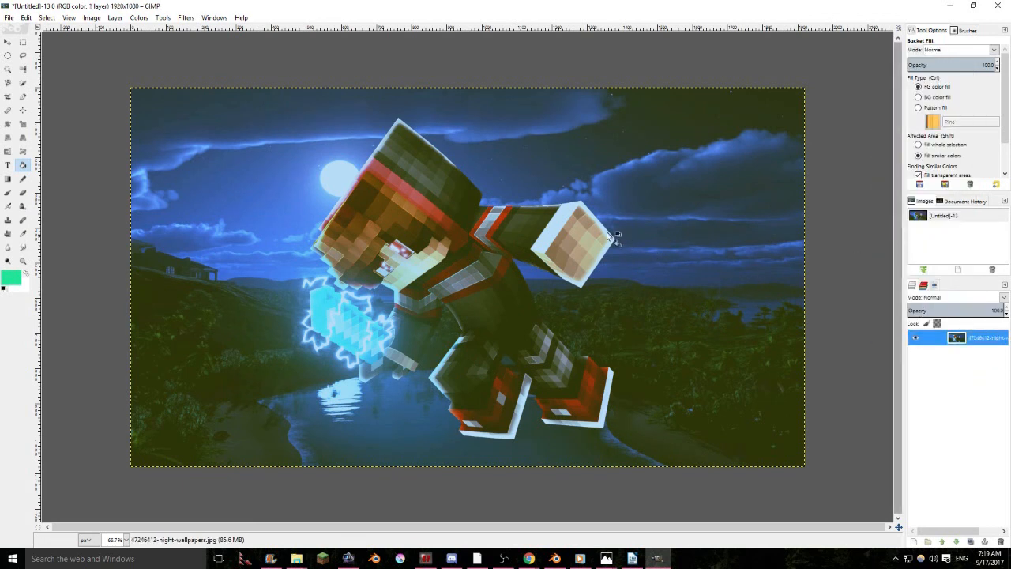
click(138, 17)
click(161, 63)
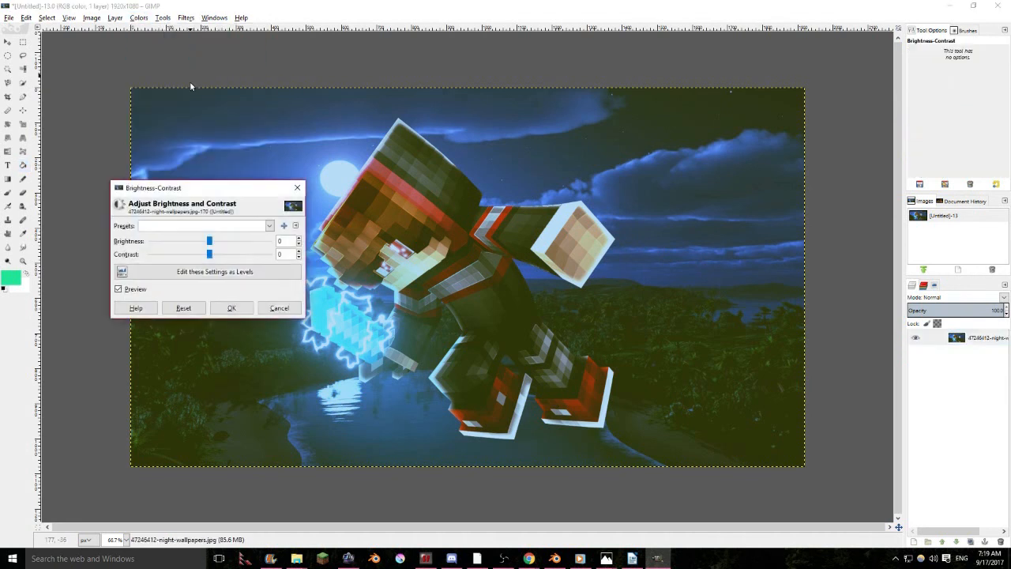
drag(215, 254, 226, 267)
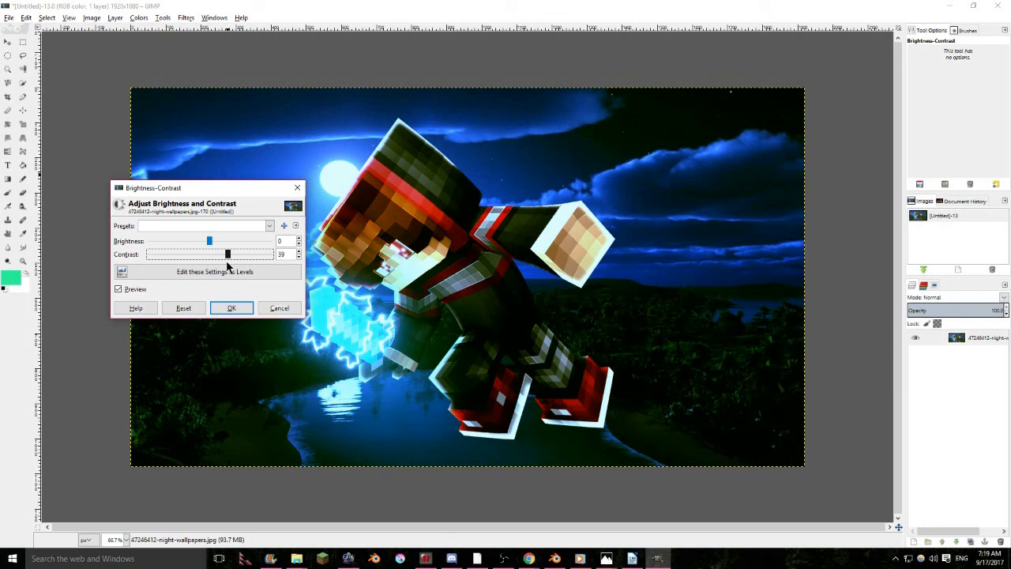
click(279, 308)
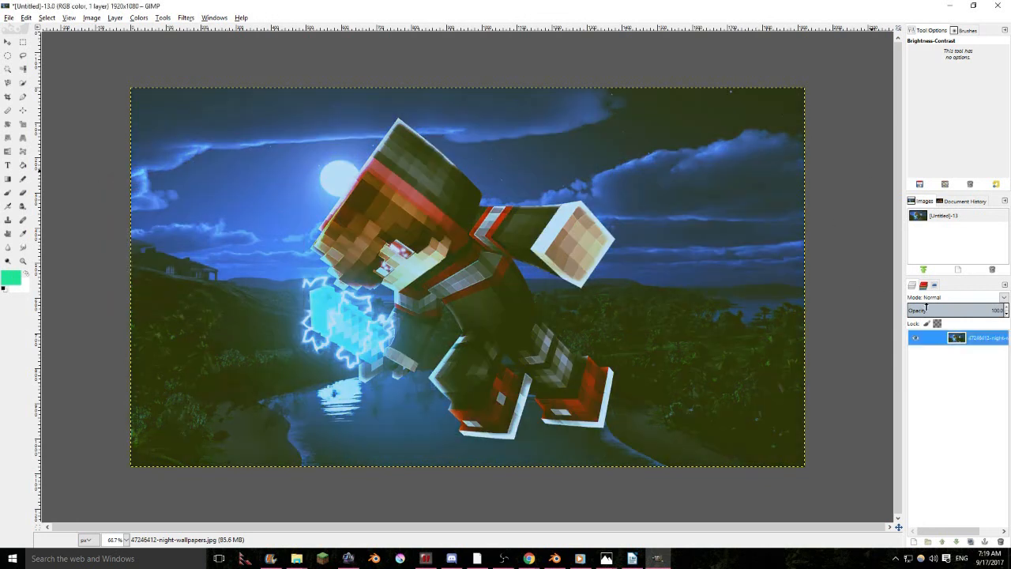
Undo the two layer merges and delete the green layer copy
key(ctrl+z)
key(ctrl+z)
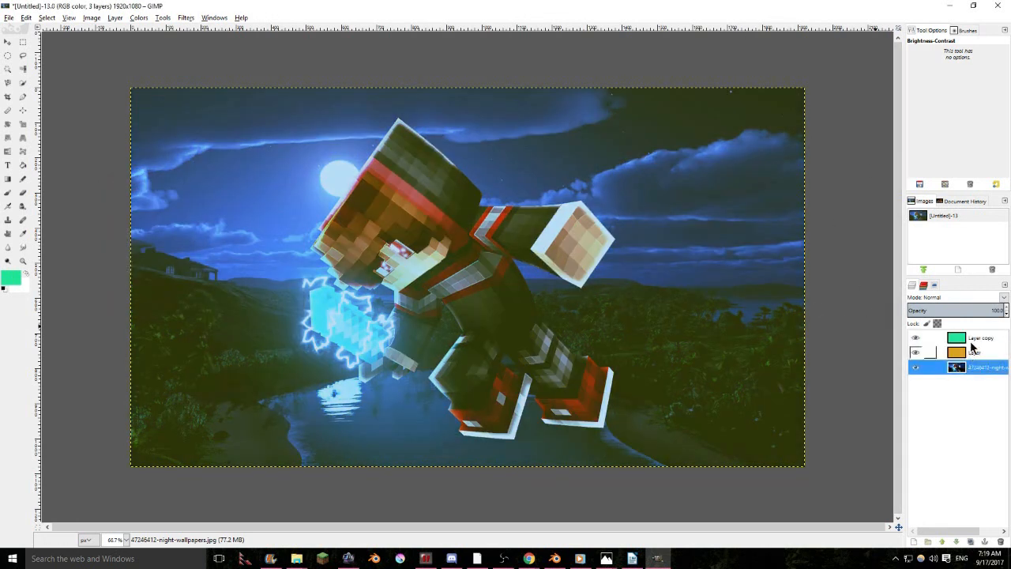
click(971, 342)
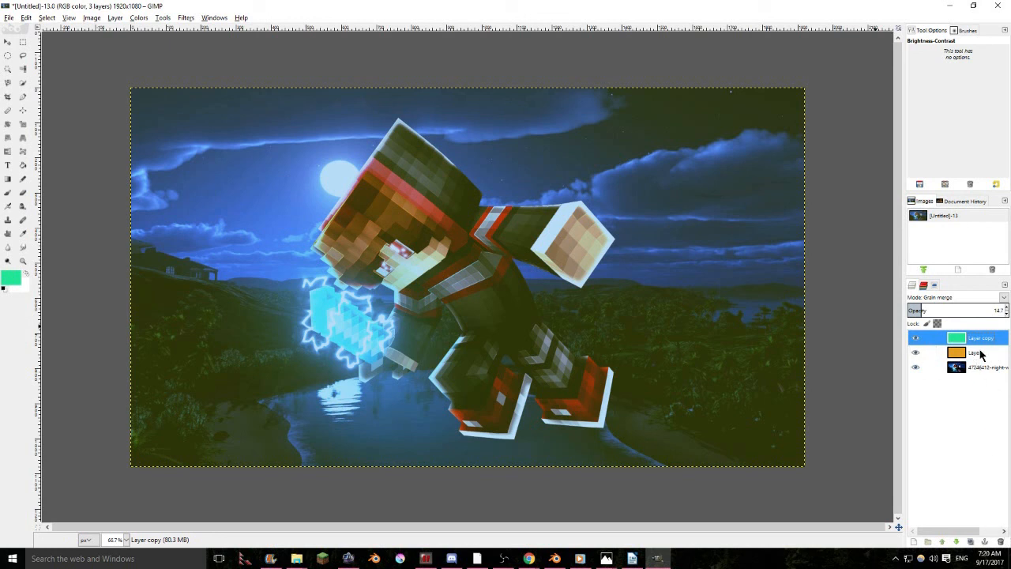
click(1000, 542)
Merge the orange layer down into the wallpaper layer and adjust the result to contrast 37 and brightness 2
right_click(978, 341)
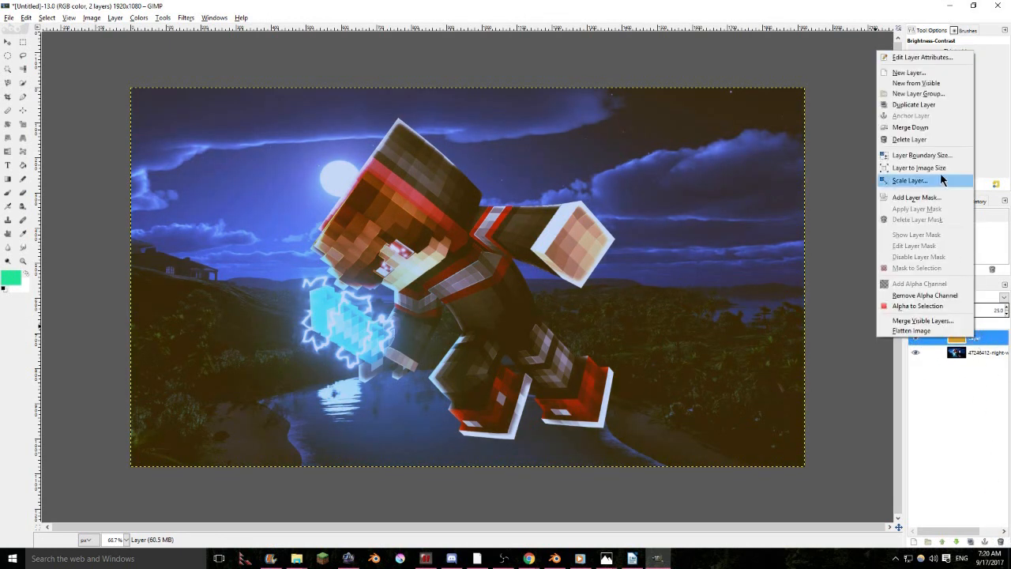
click(910, 127)
click(139, 17)
click(158, 63)
drag(209, 256, 226, 258)
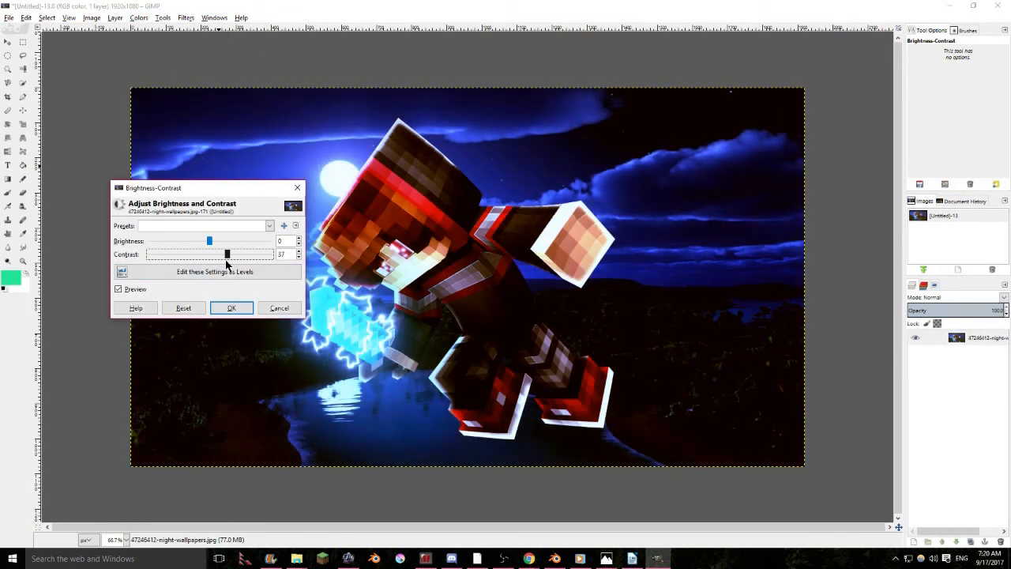
drag(210, 239, 211, 240)
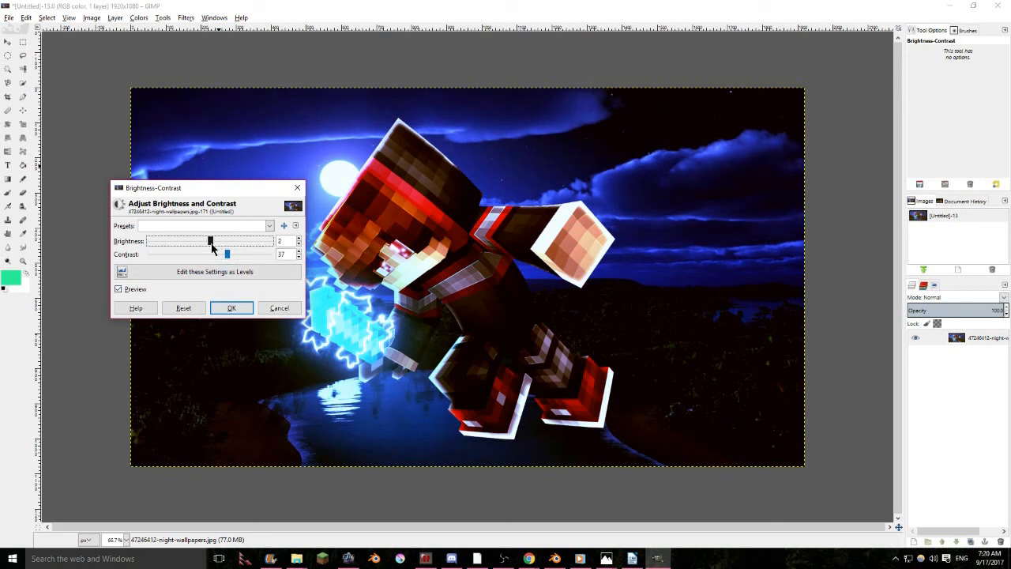
click(232, 308)
drag(425, 125, 435, 123)
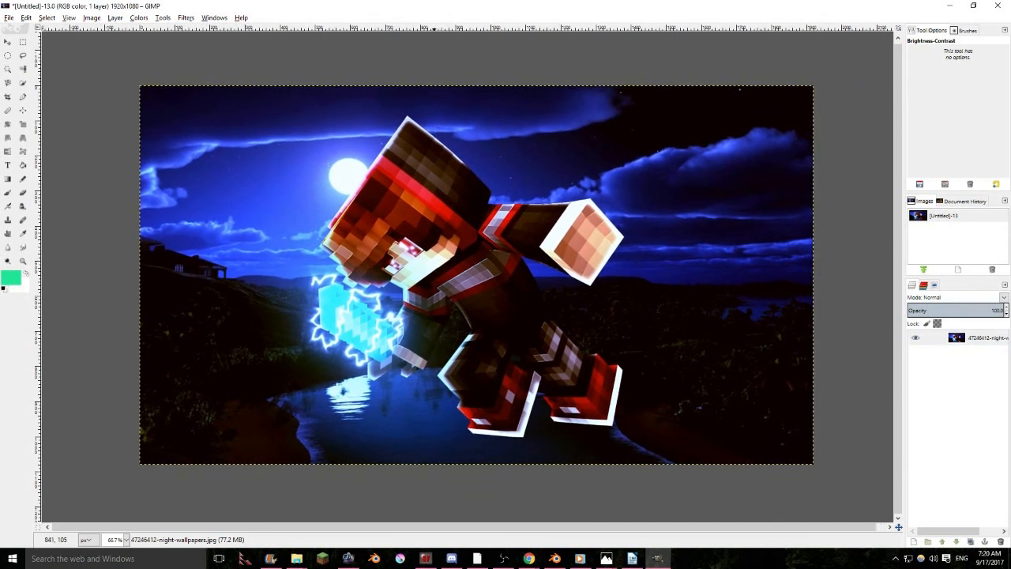